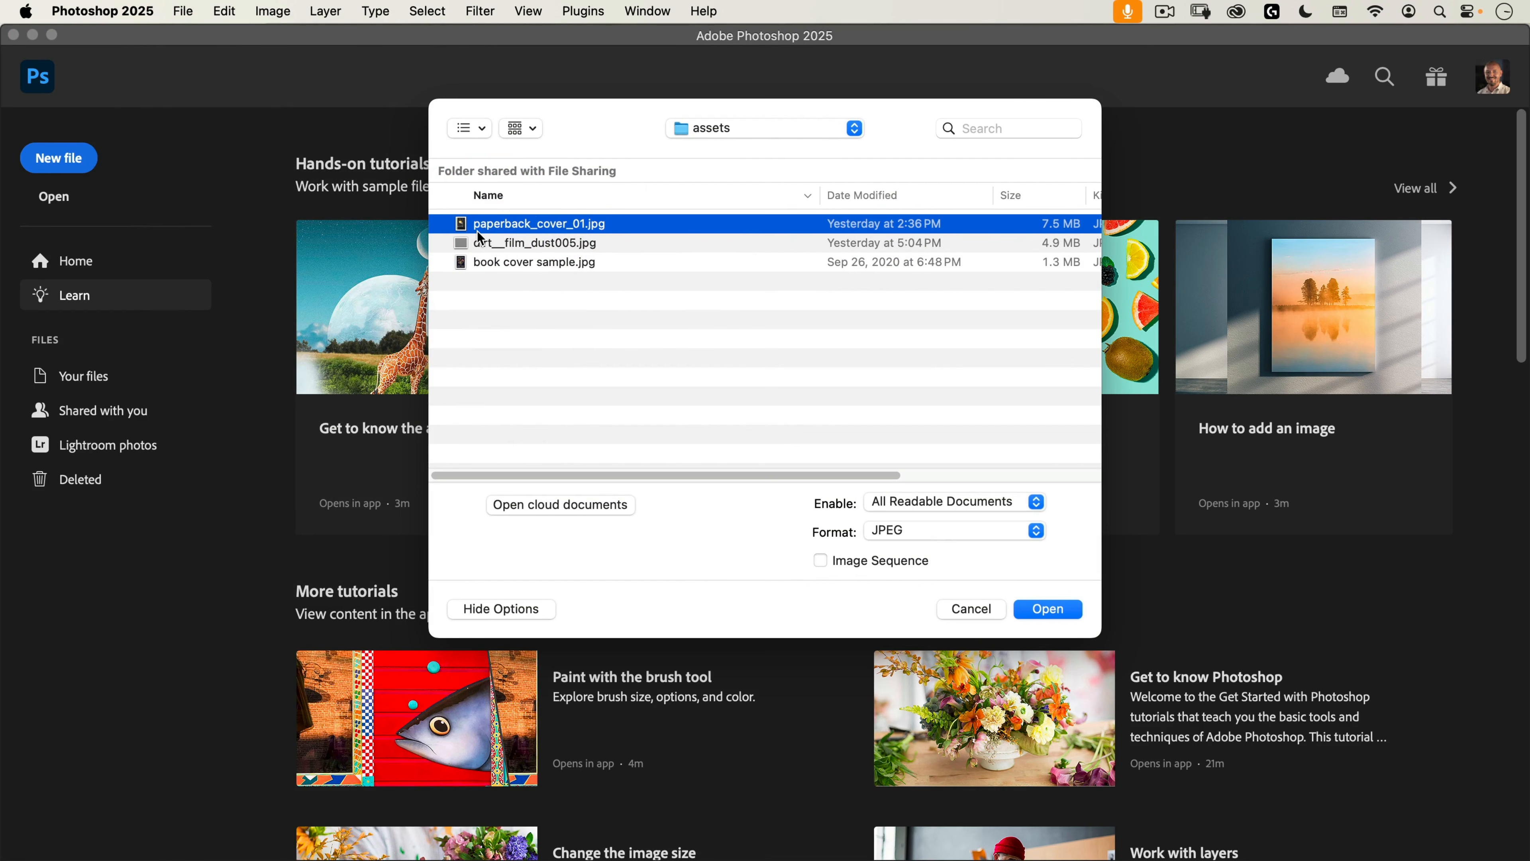
Step: Open paperback_cover_01.jpg and copy a rectangular selection around the book cover onto a new layer named cover
click(1047, 609)
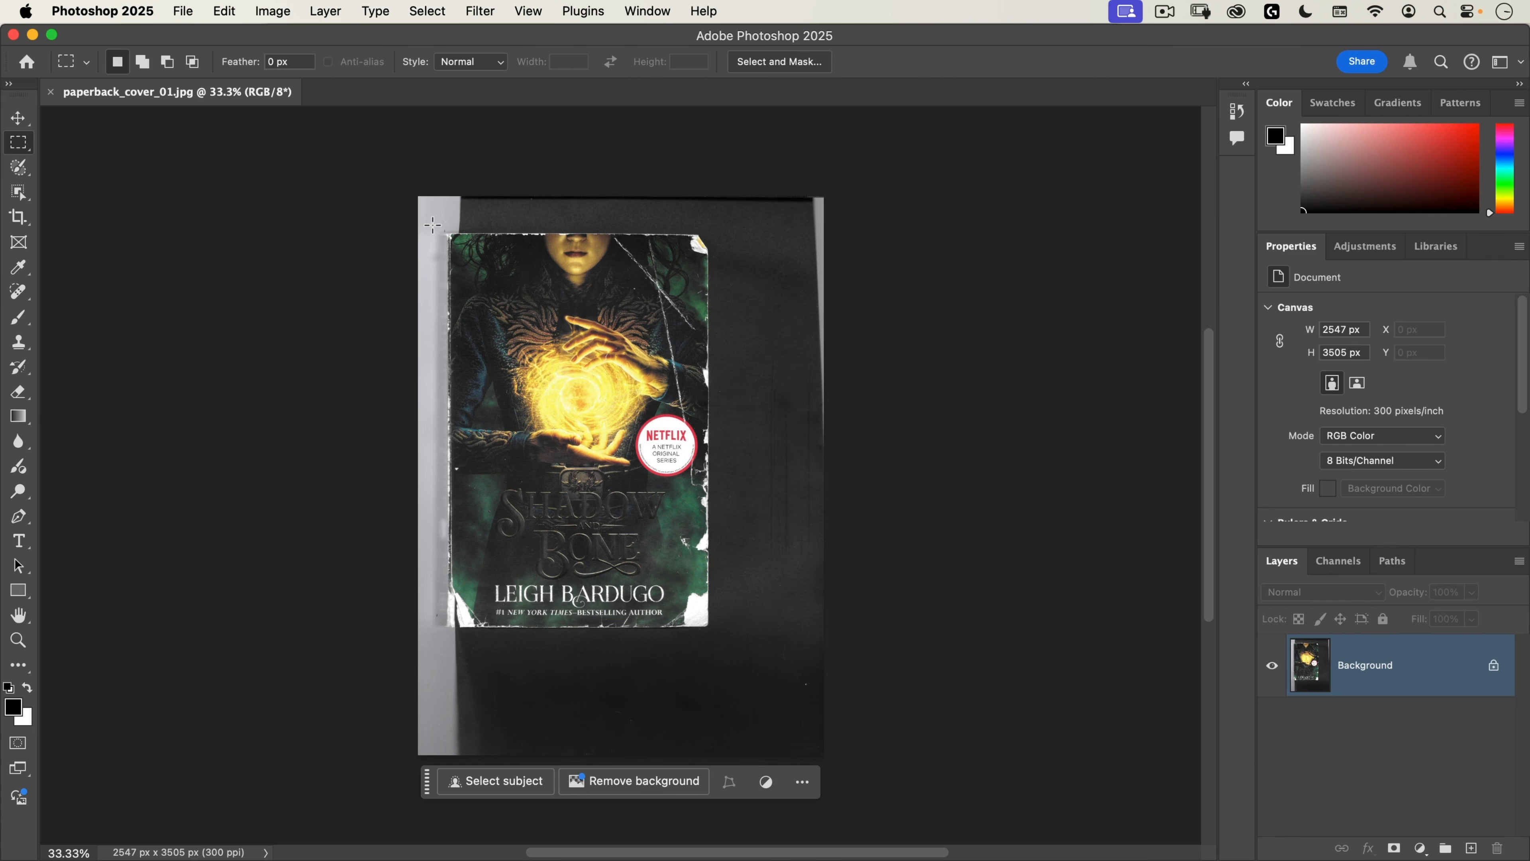
drag(433, 225, 716, 637)
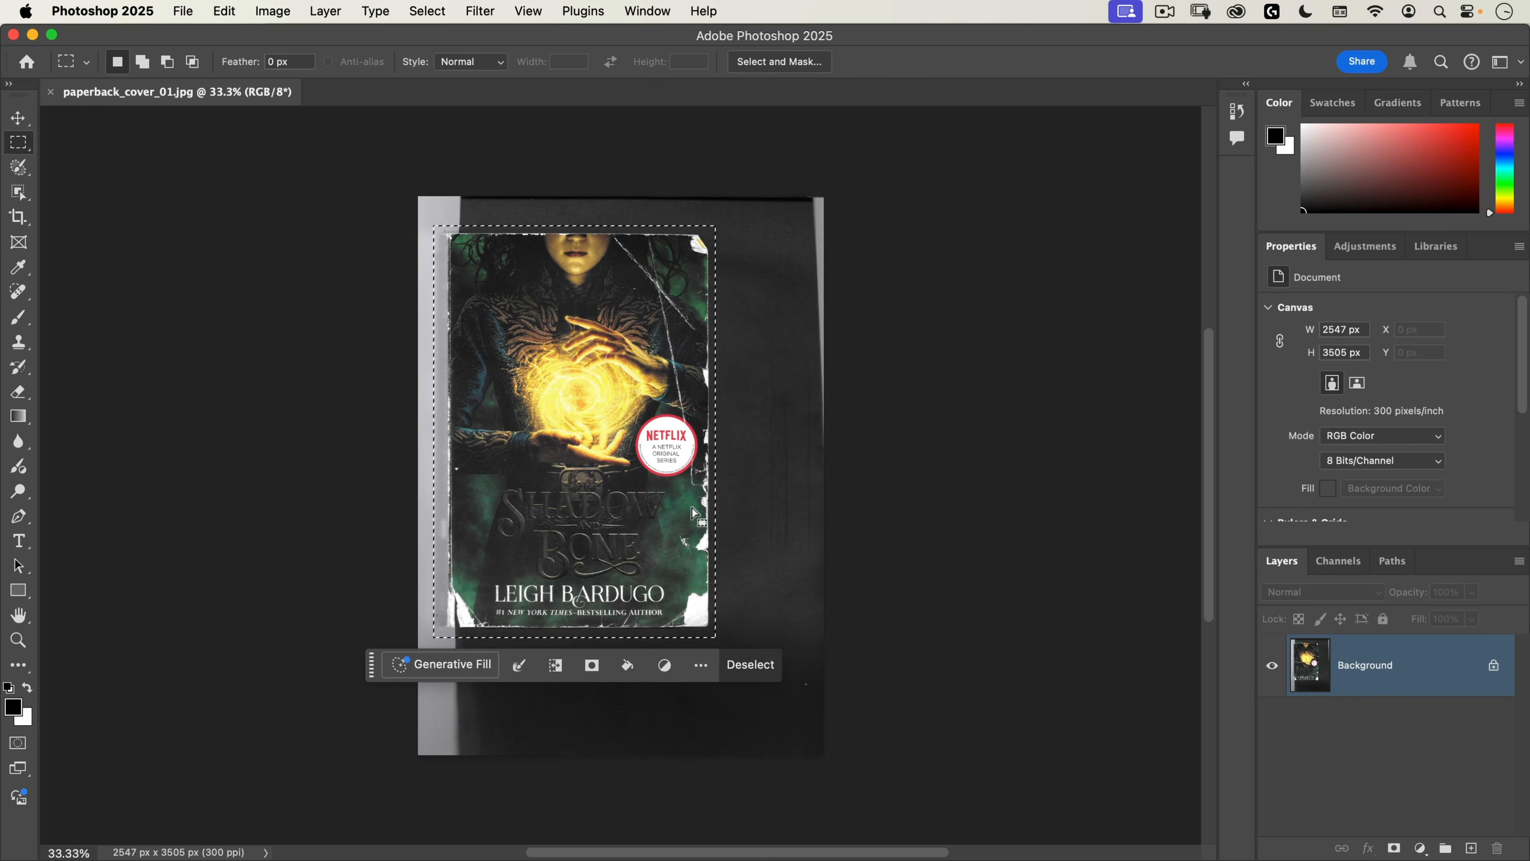
key(super+j)
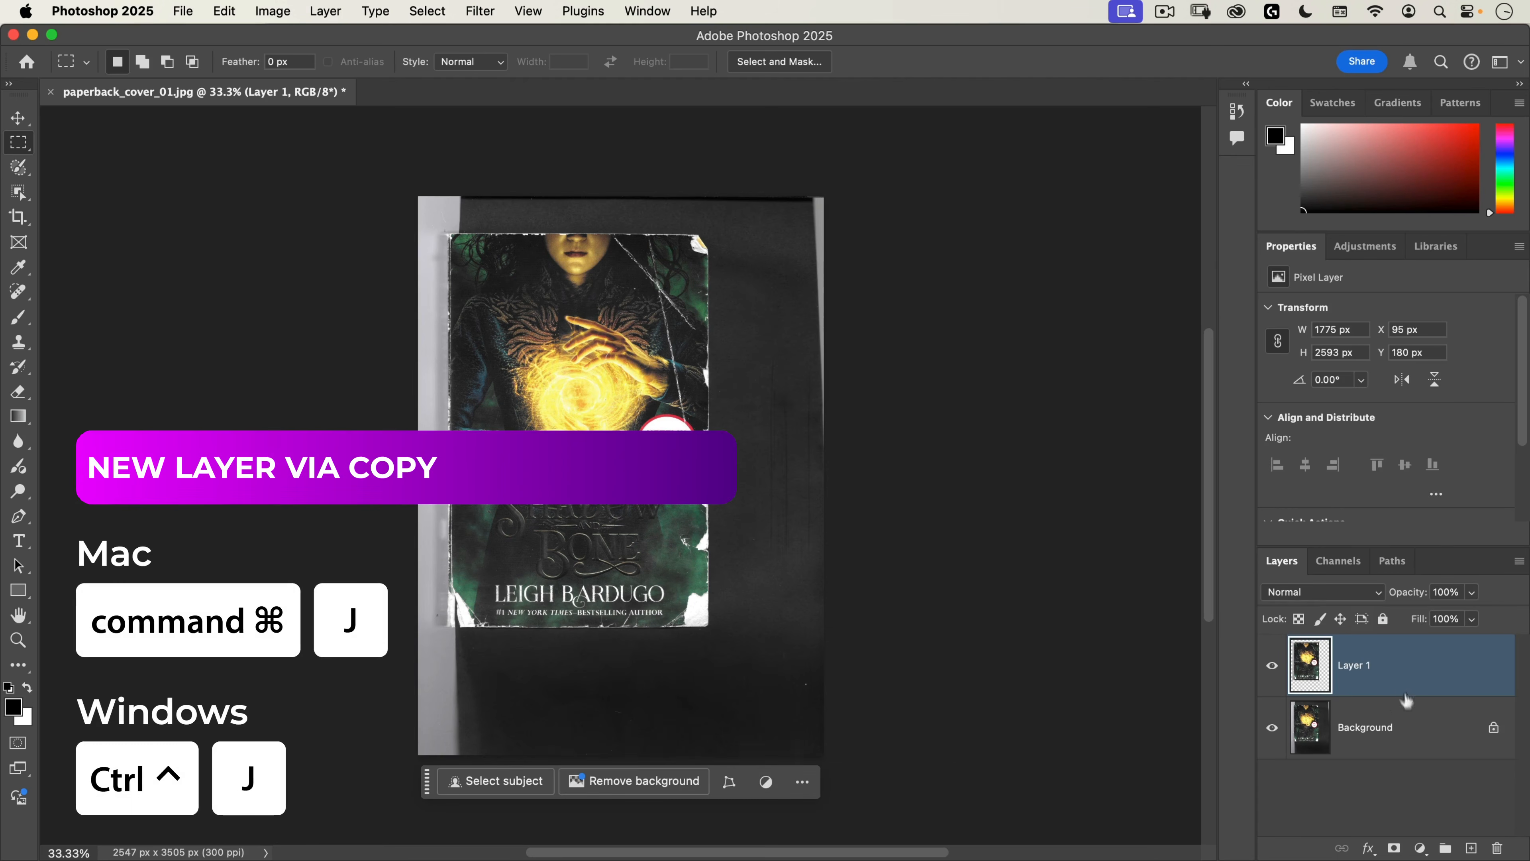
double_click(1355, 664)
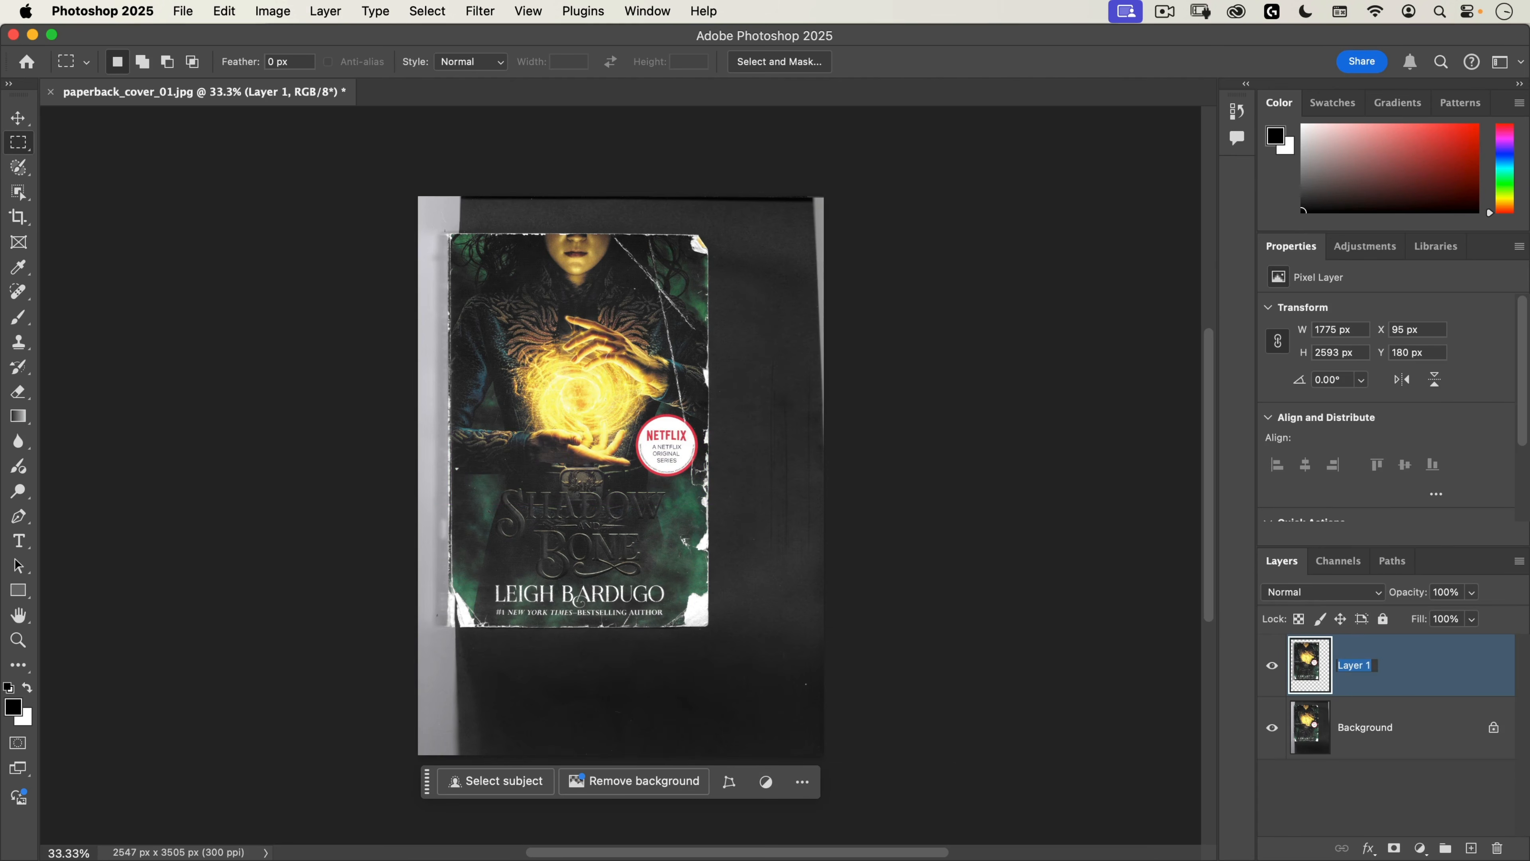
text(cover)
key(Return)
Step: Add a black (000000) Solid Color fill layer directly above the Background layer
click(1340, 745)
click(1420, 848)
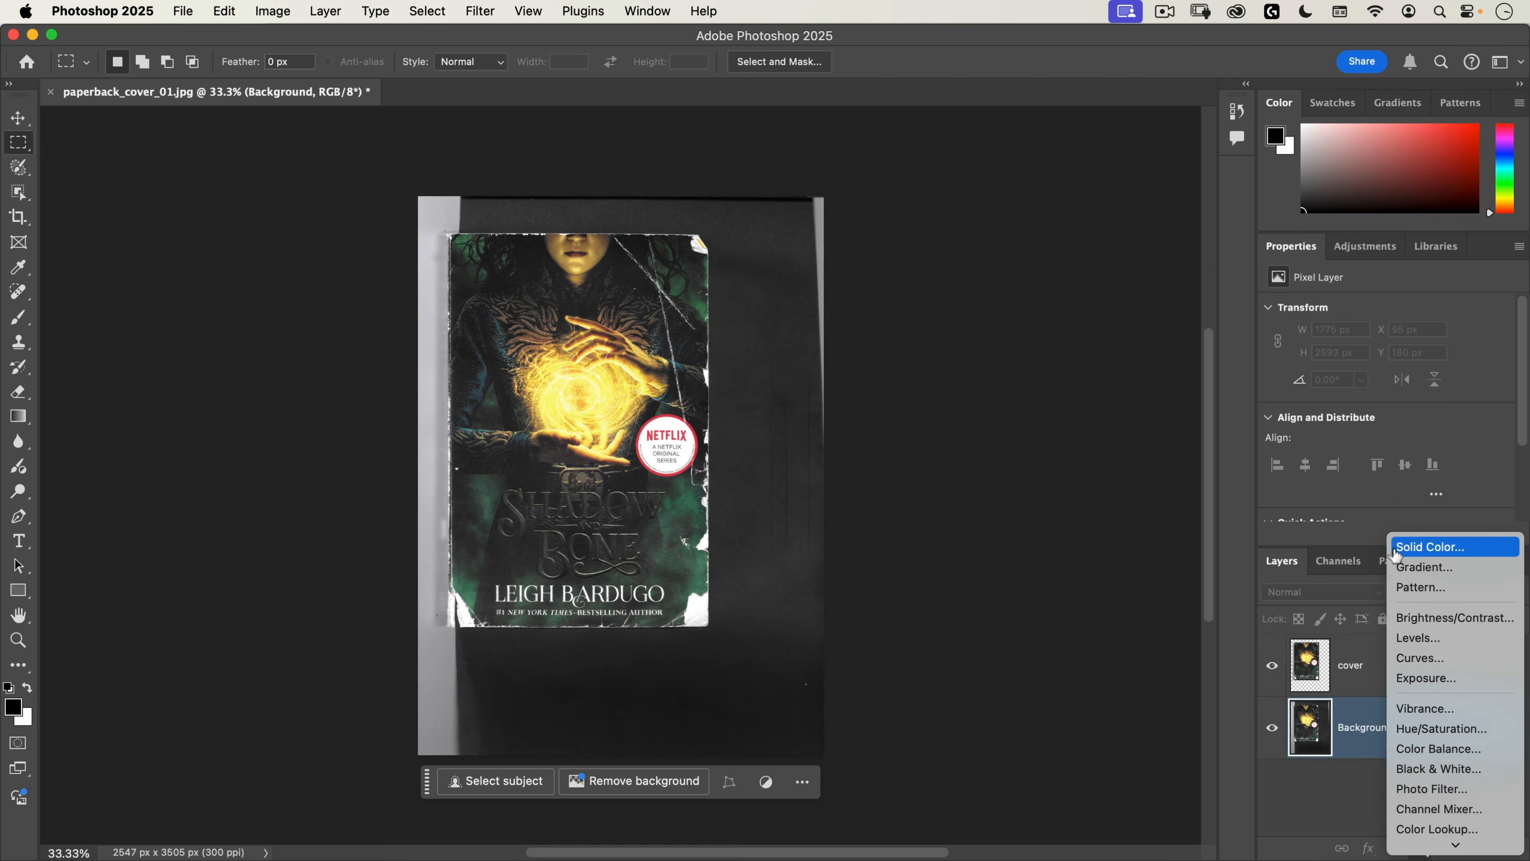
click(1394, 545)
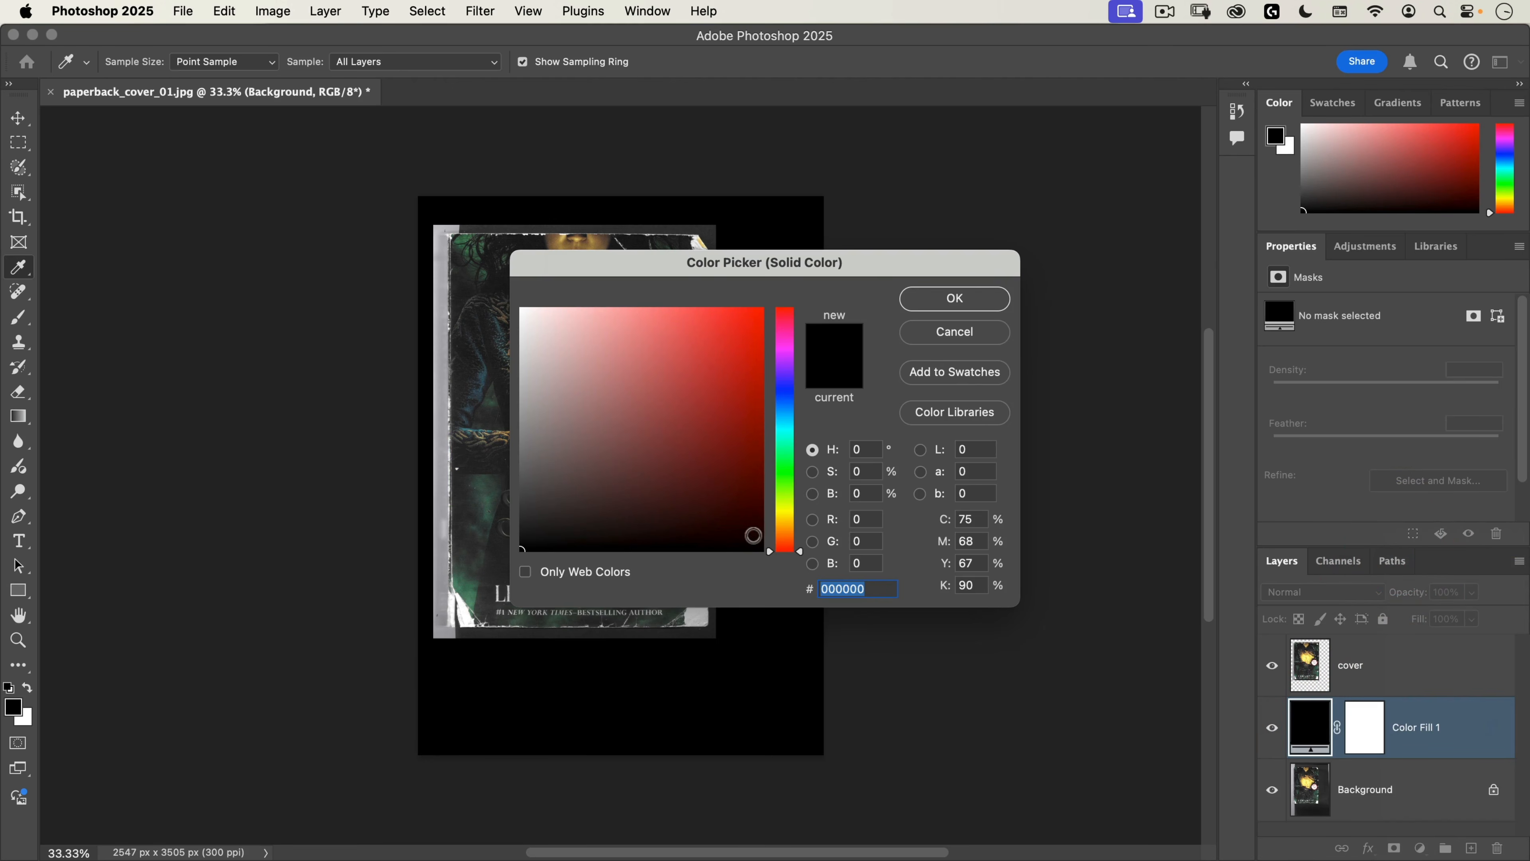
click(963, 300)
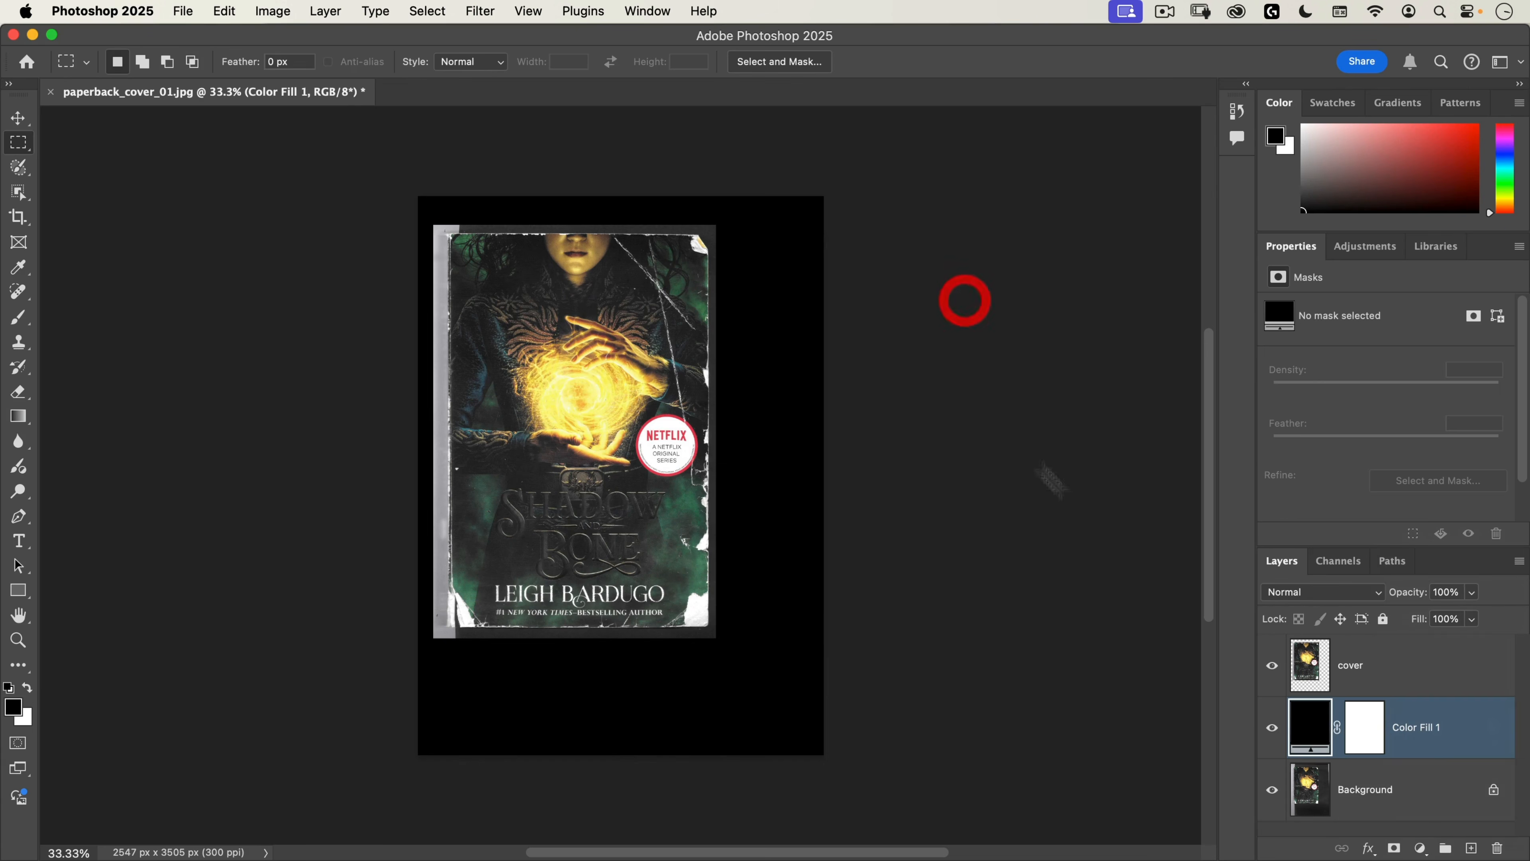
Step: Move the cover layer closer to the canvas centre, to about X 309 px, Y 456 px
click(1352, 656)
key(v)
drag(598, 393, 632, 437)
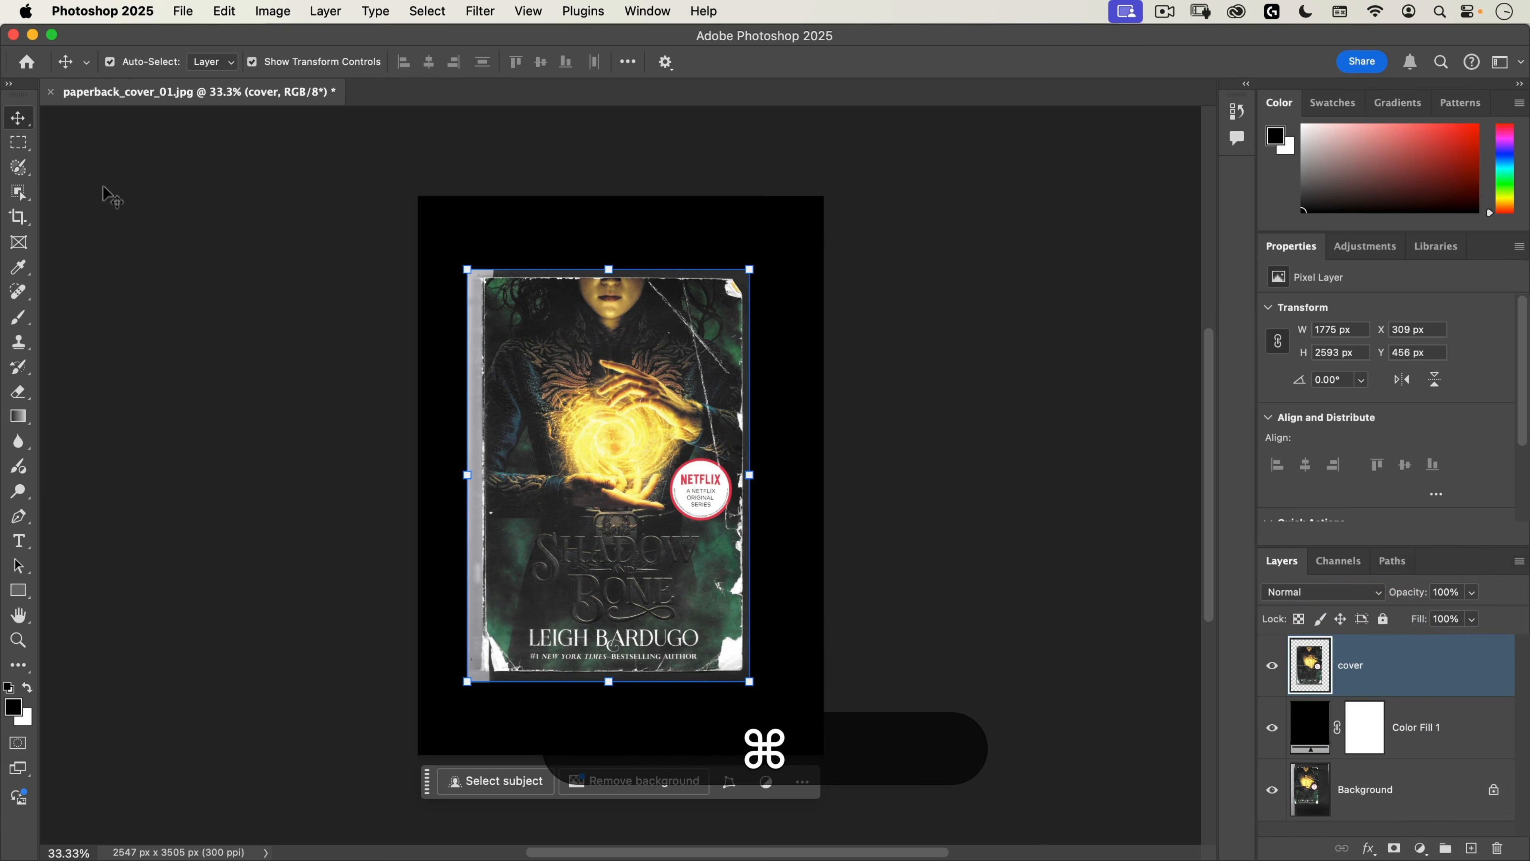
Step: Show the rulers and place guides along the book cover's top and right edges
key(super+r)
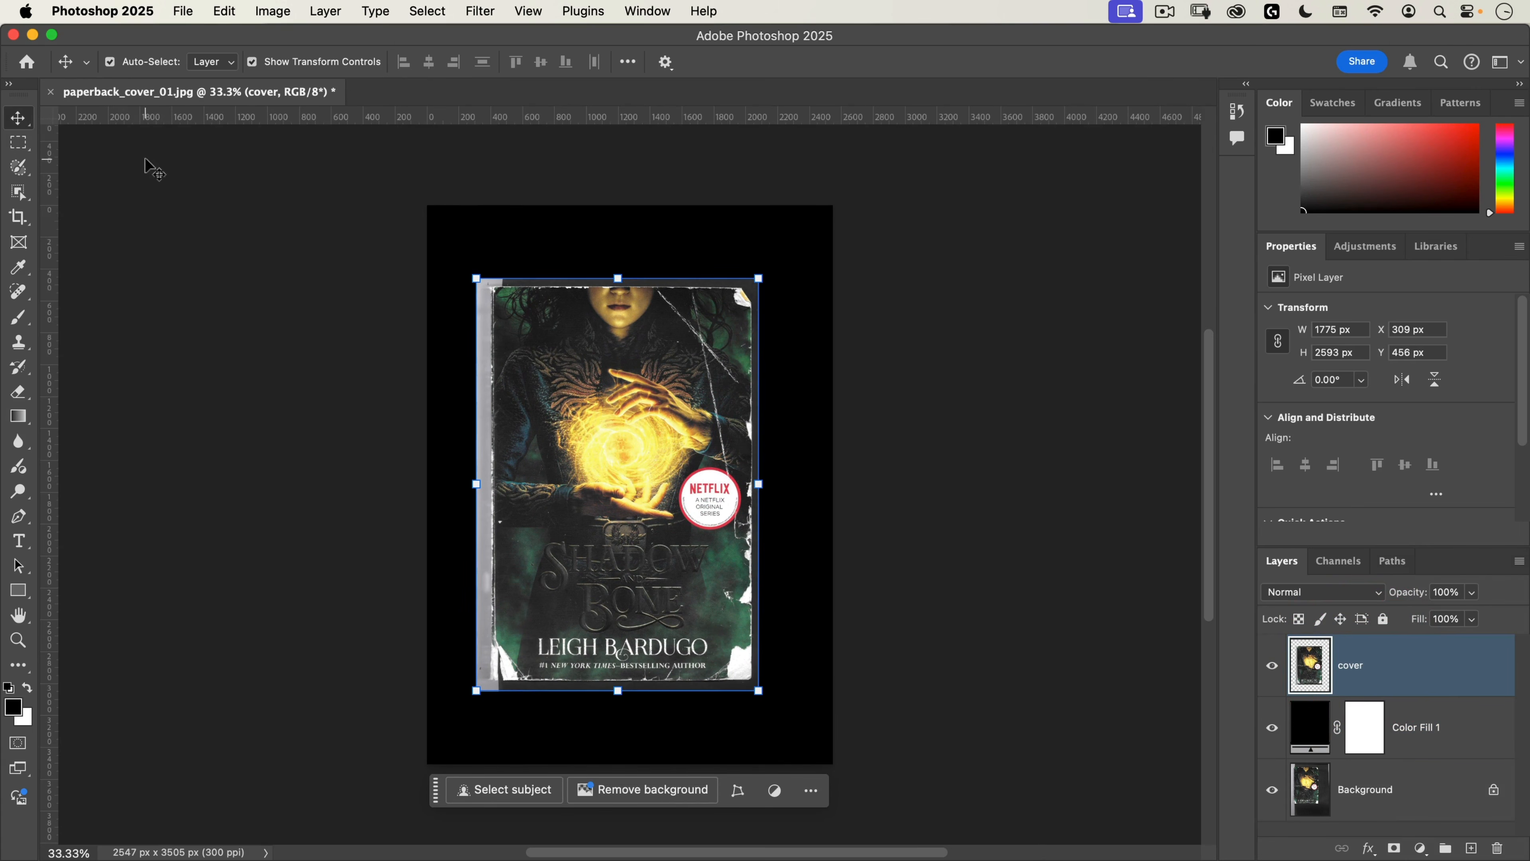
drag(708, 123, 905, 227)
key(super+space)
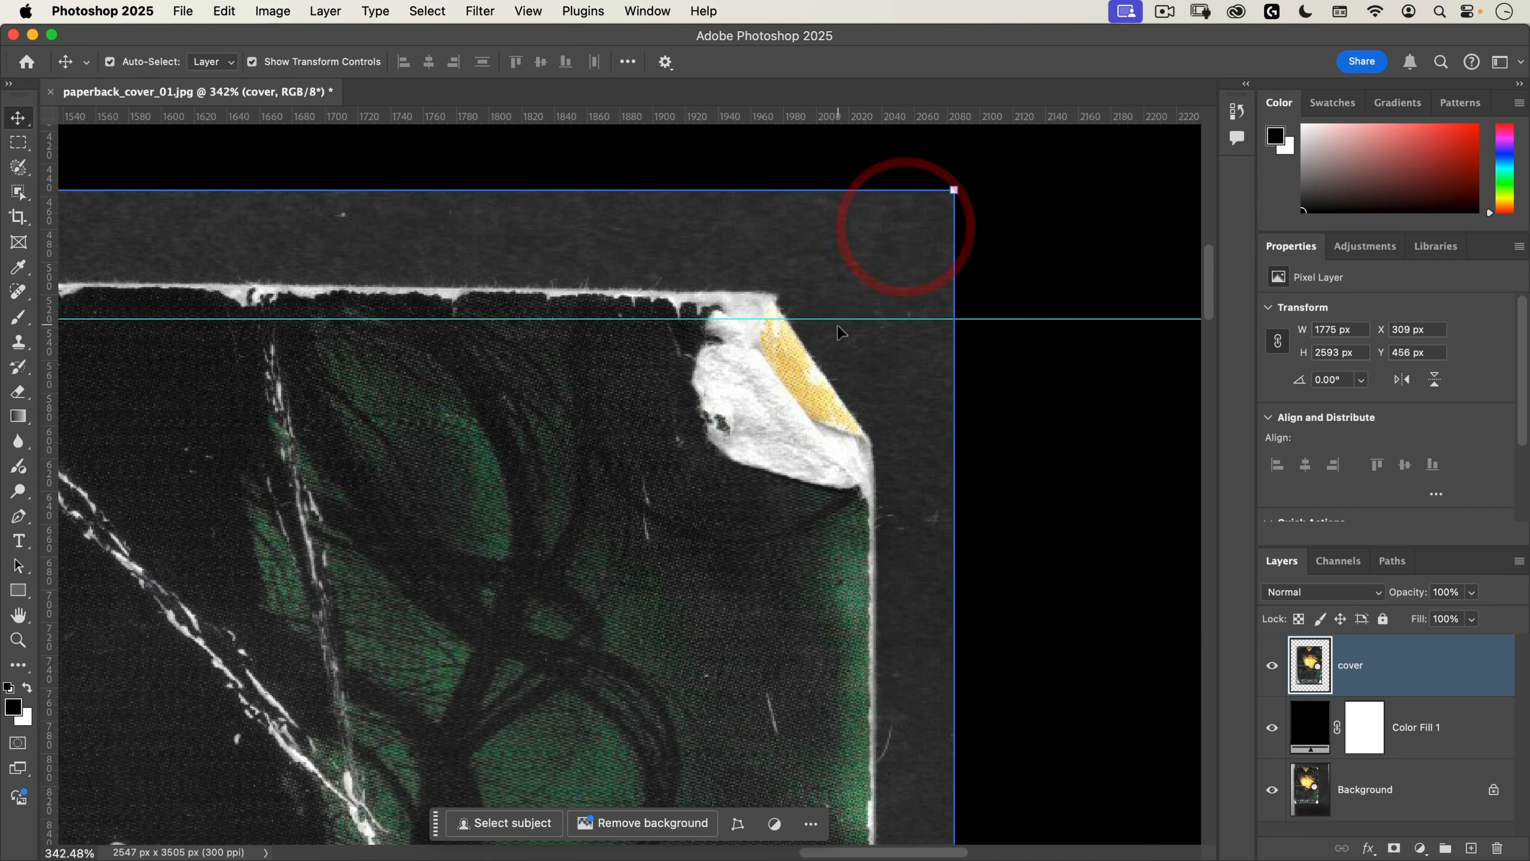
drag(839, 319, 848, 292)
drag(49, 416, 875, 480)
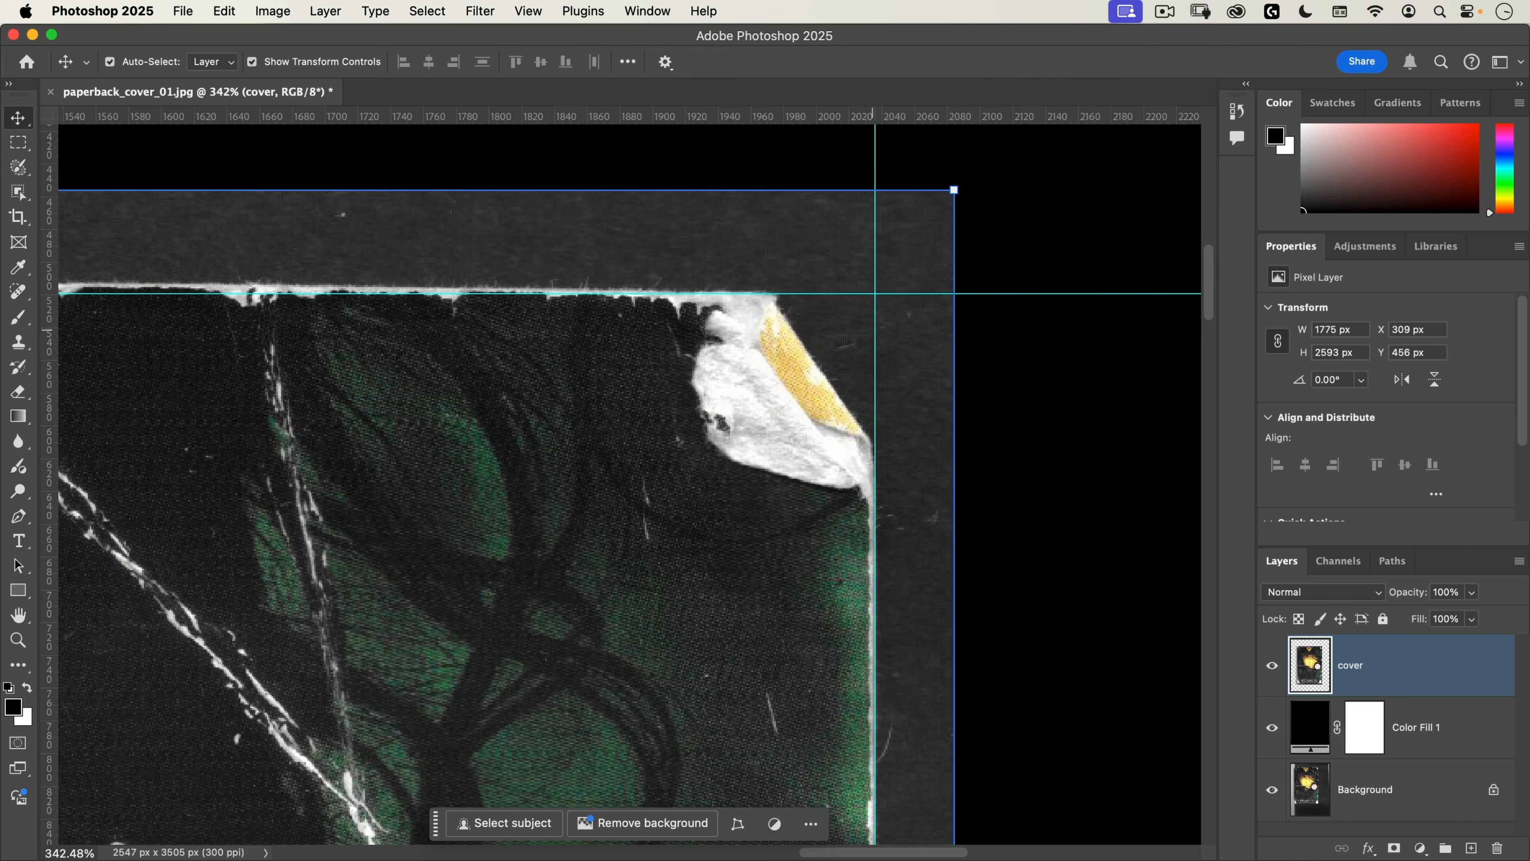
key(alt)
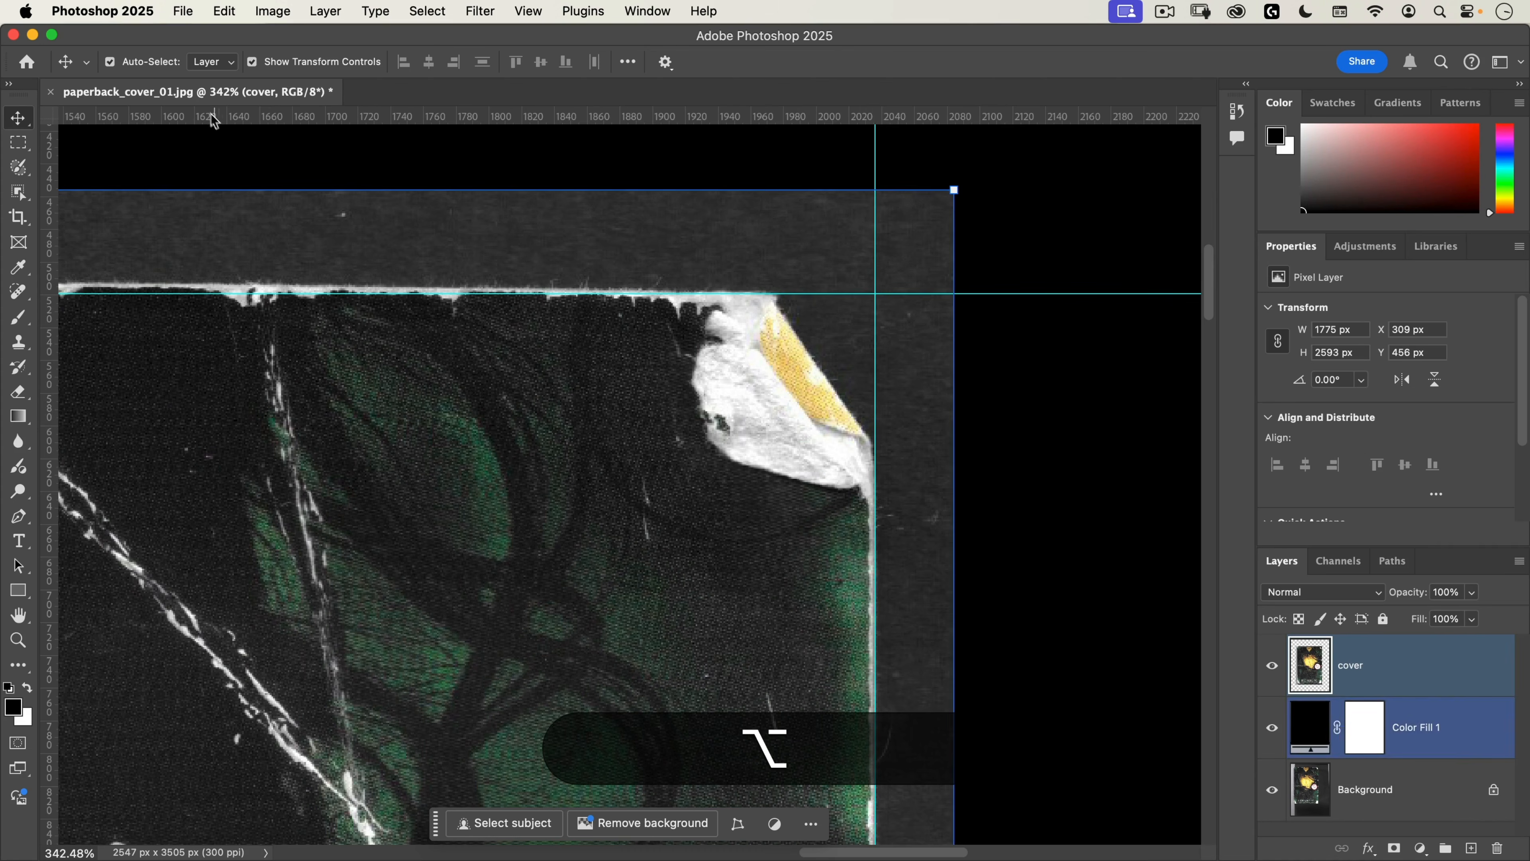
drag(807, 366, 855, 312)
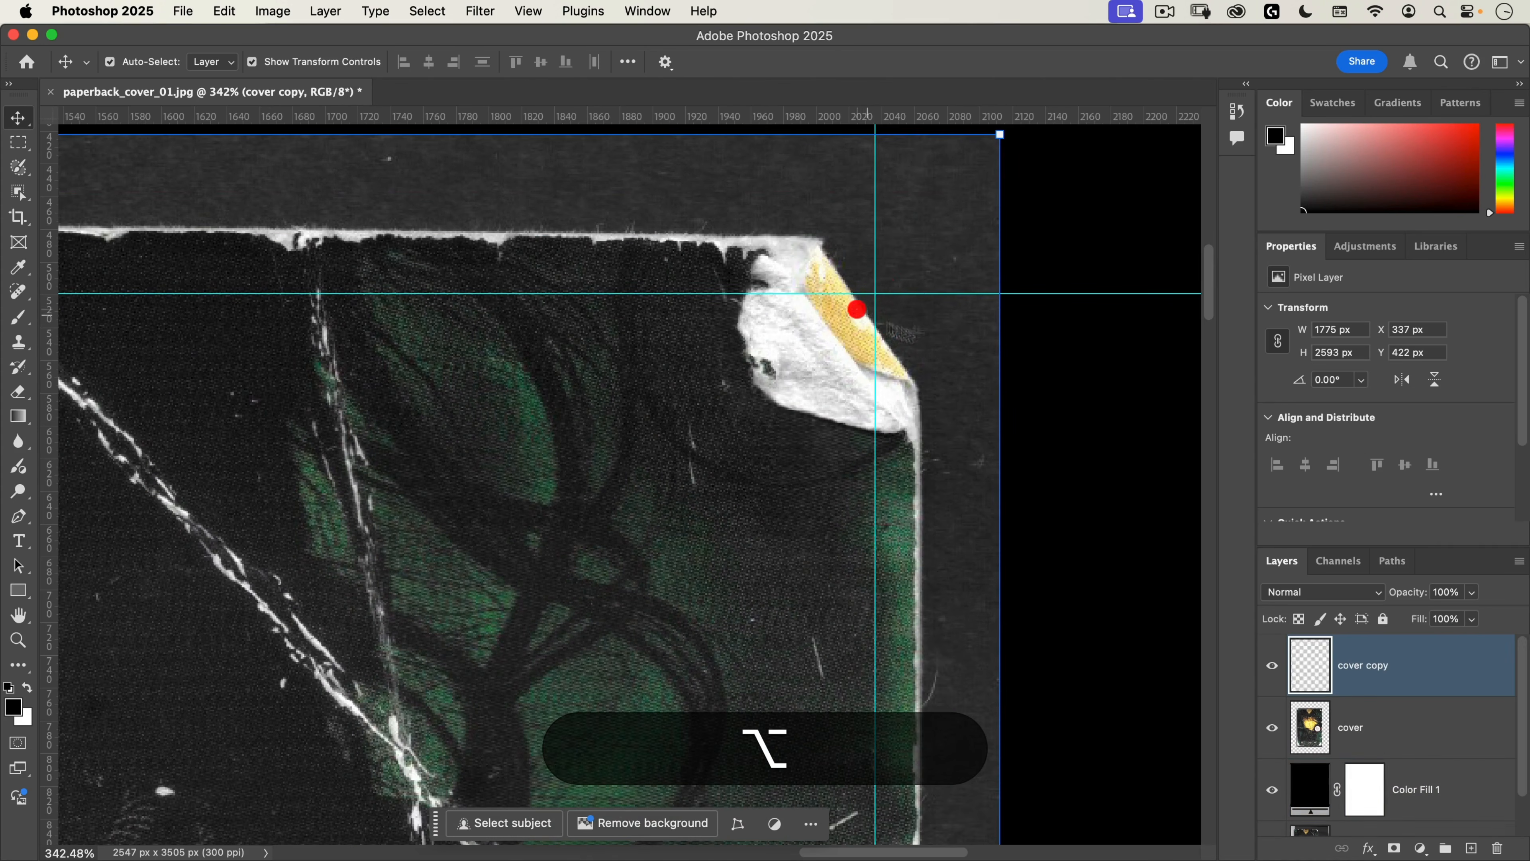
key(alt+super+z)
key(super+z)
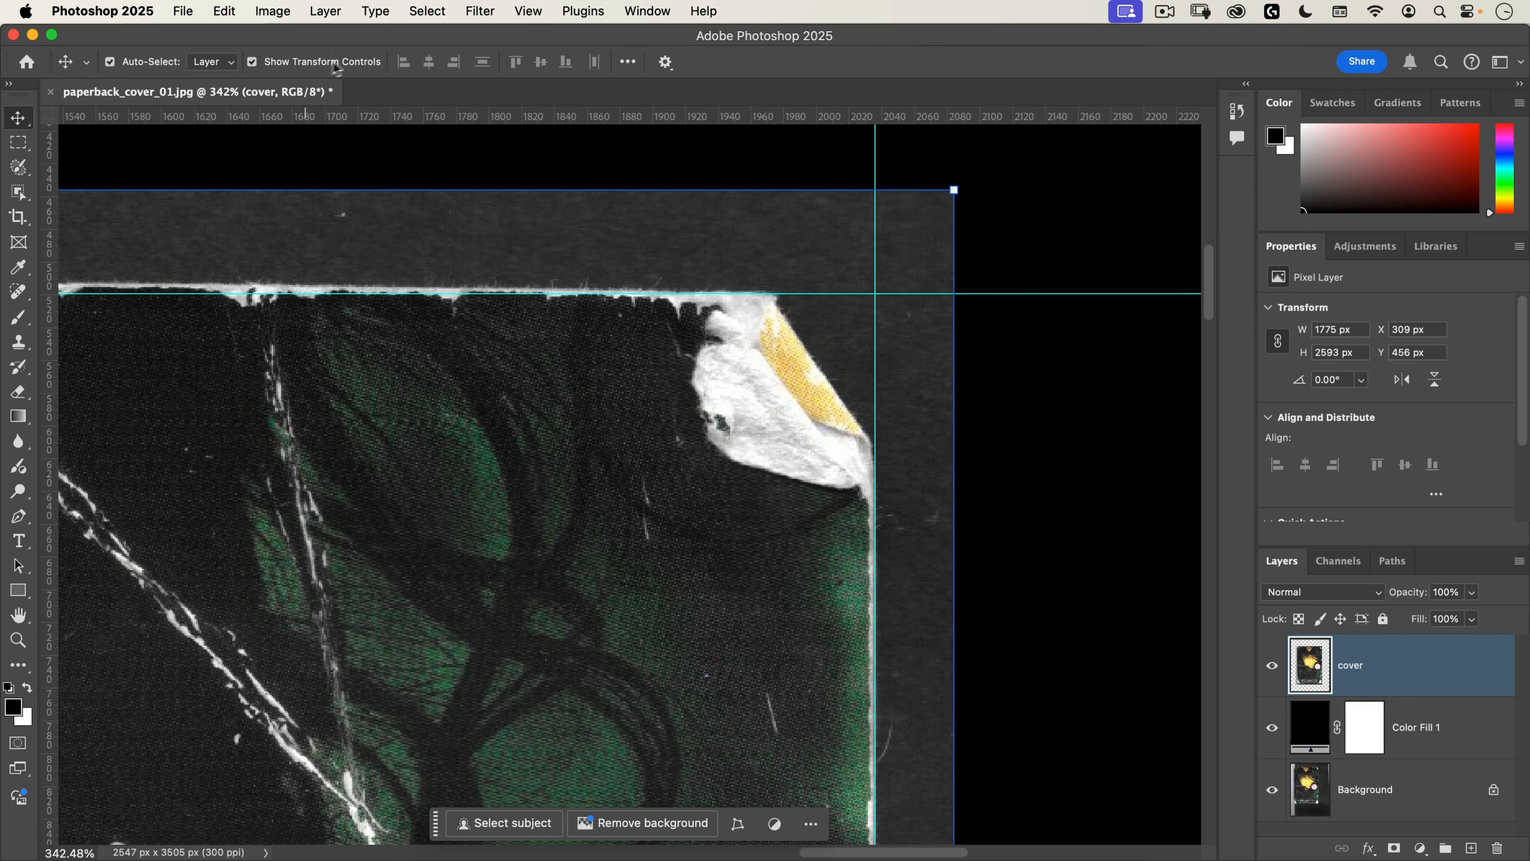
Step: Turn off Show Transform Controls and start Free Transform on the cover layer with its reference point at the guides' intersection
click(253, 62)
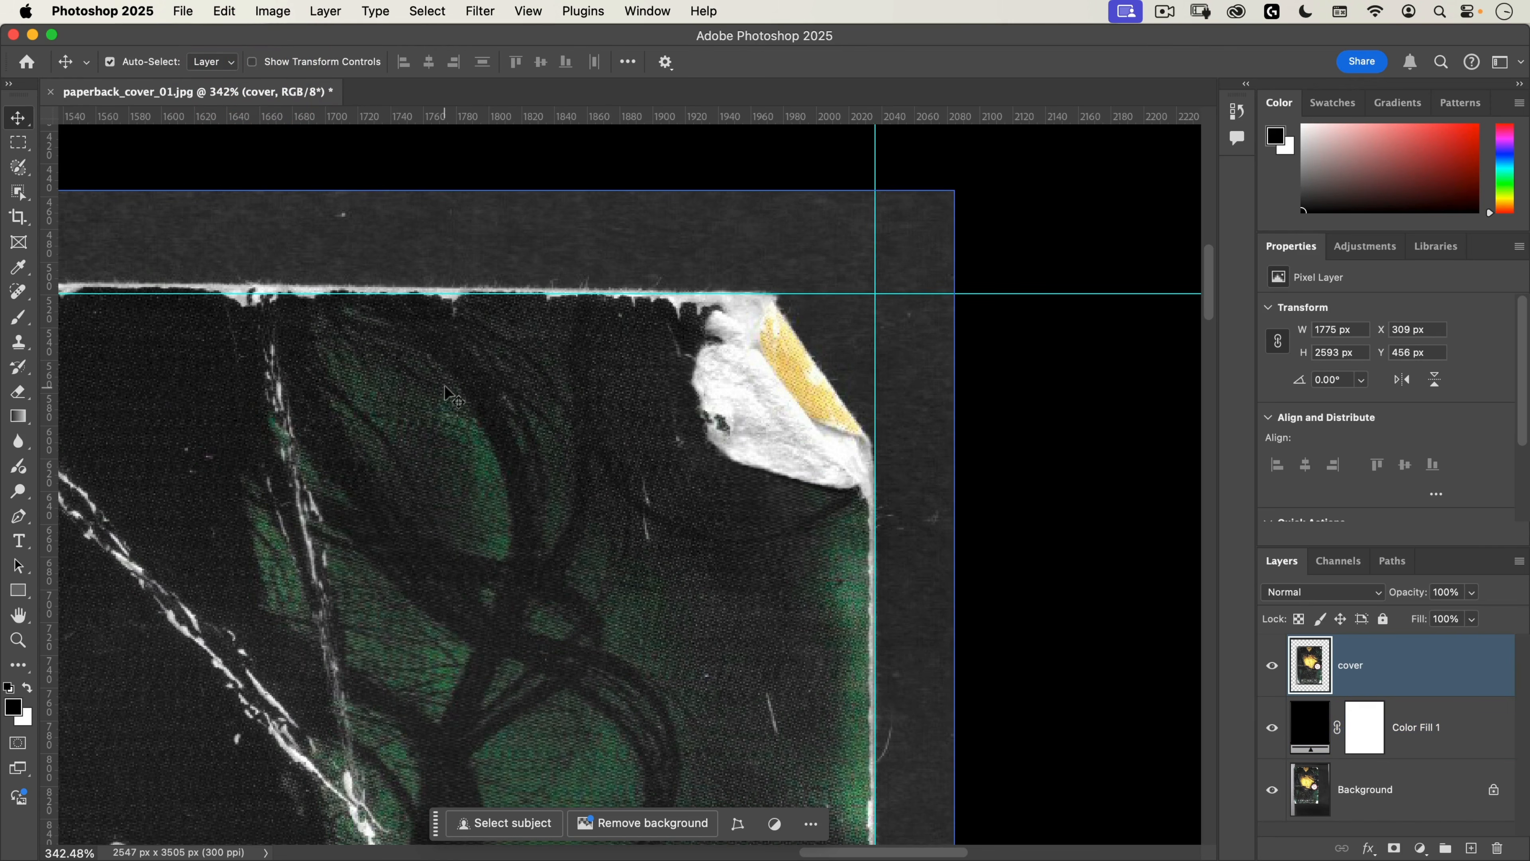
key(super+t)
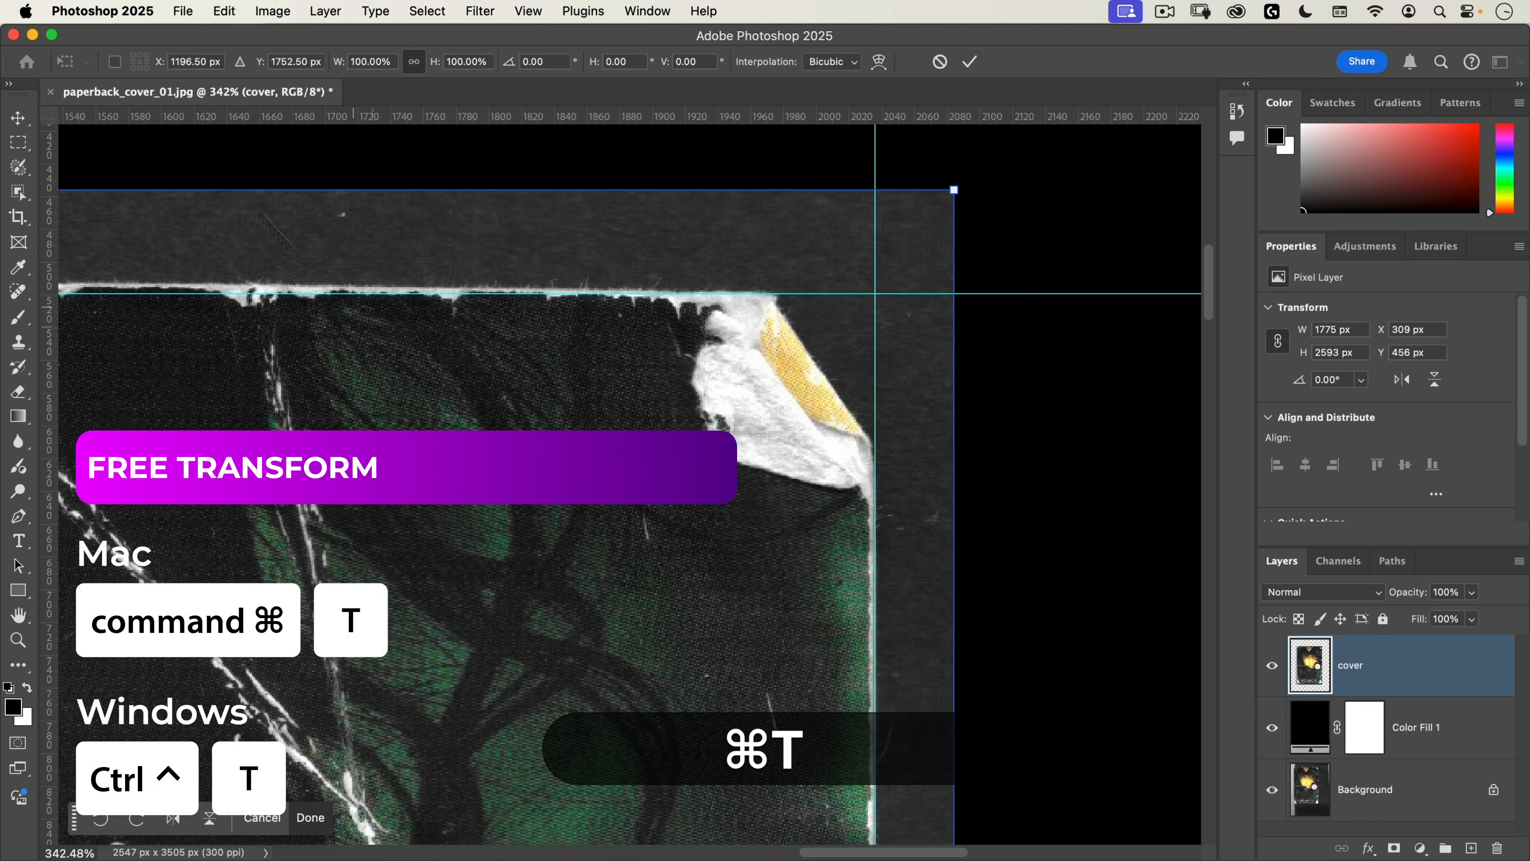
click(114, 62)
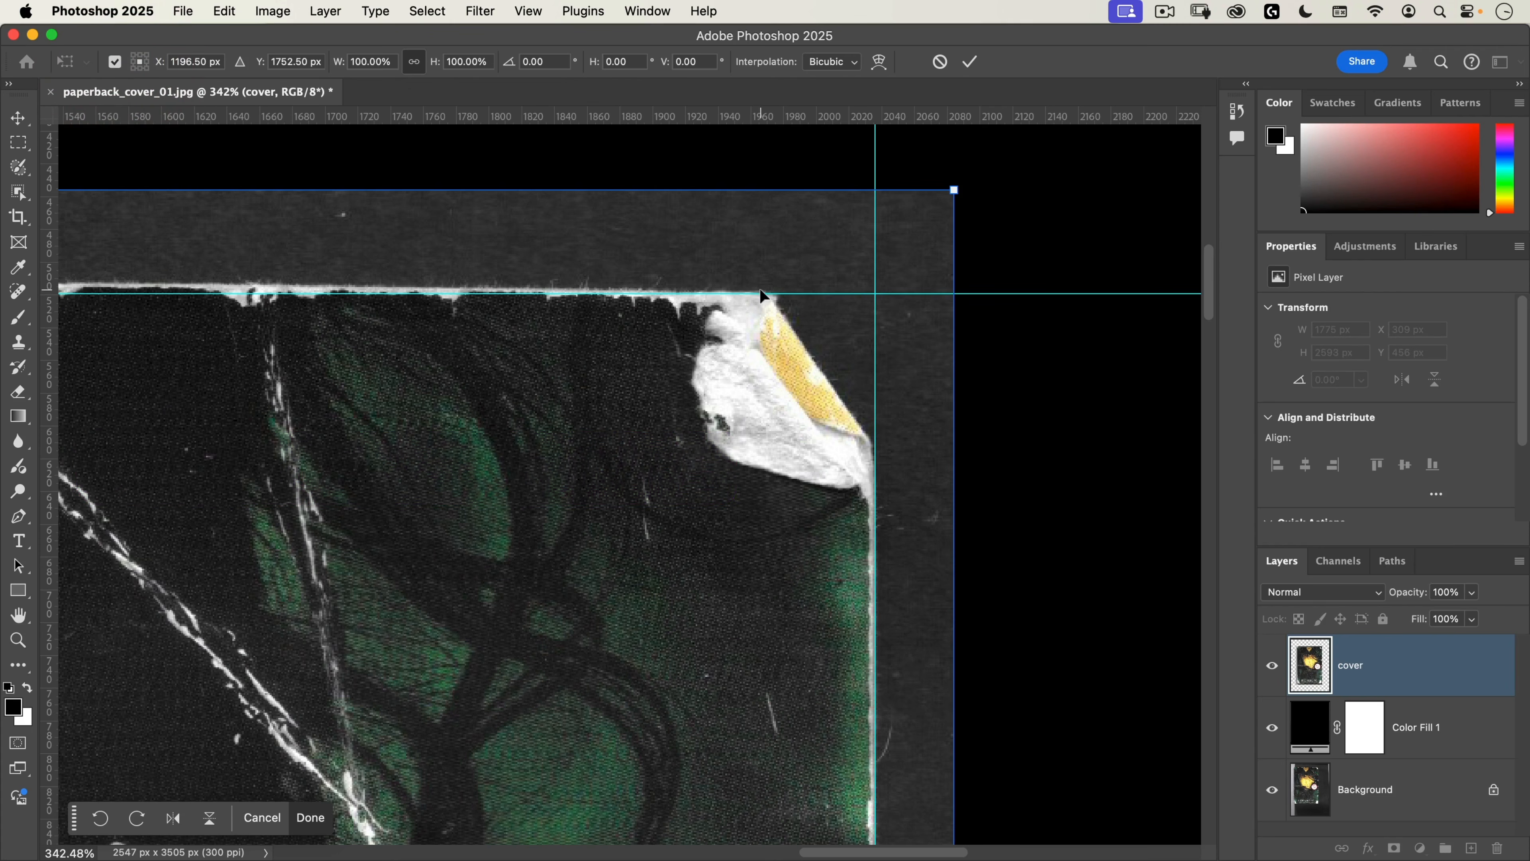
key(alt)
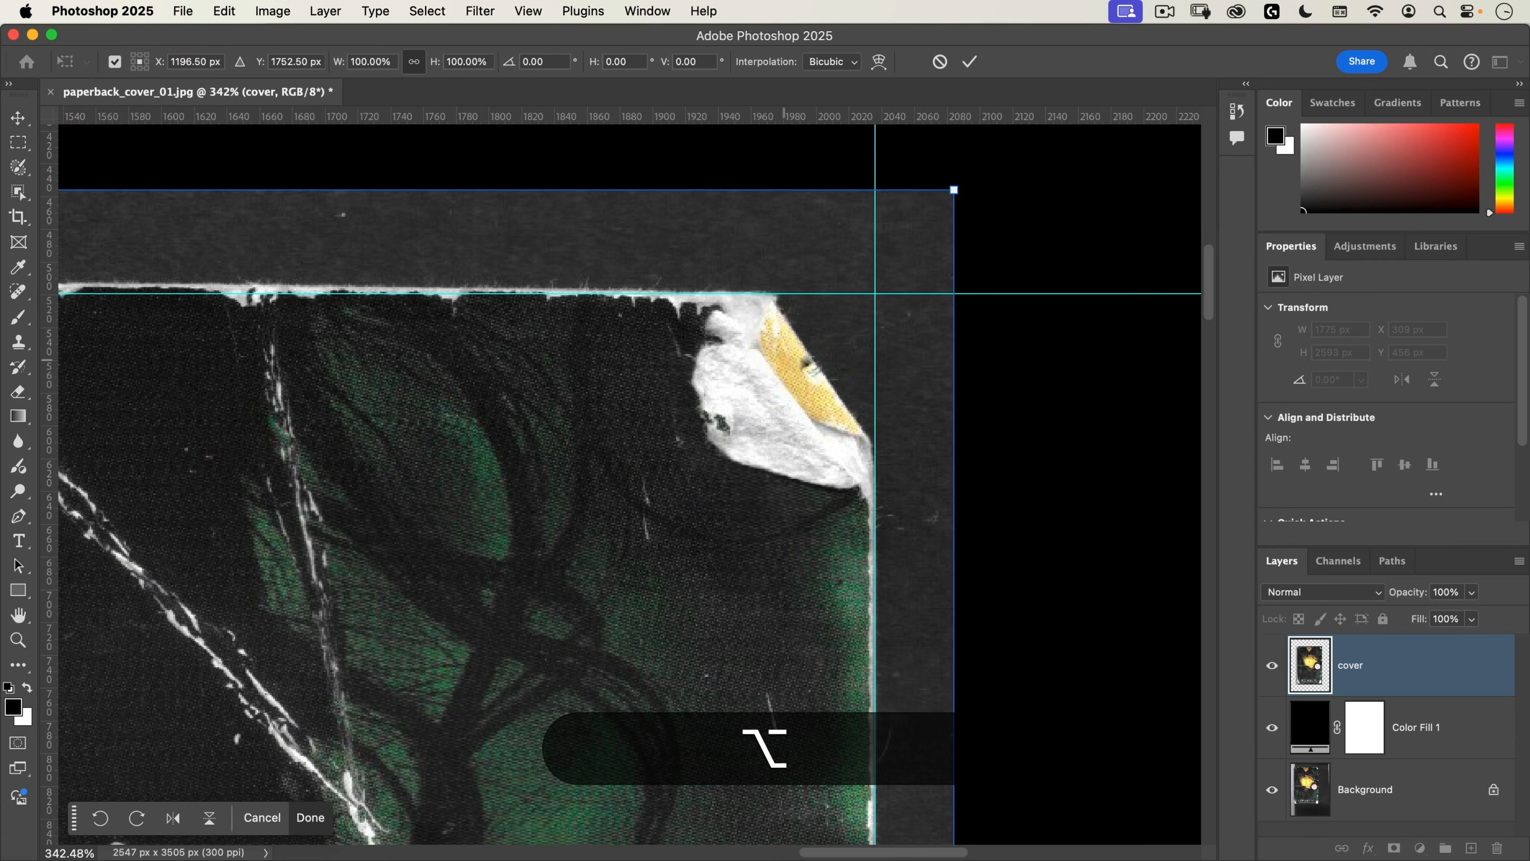
drag(786, 369, 874, 294)
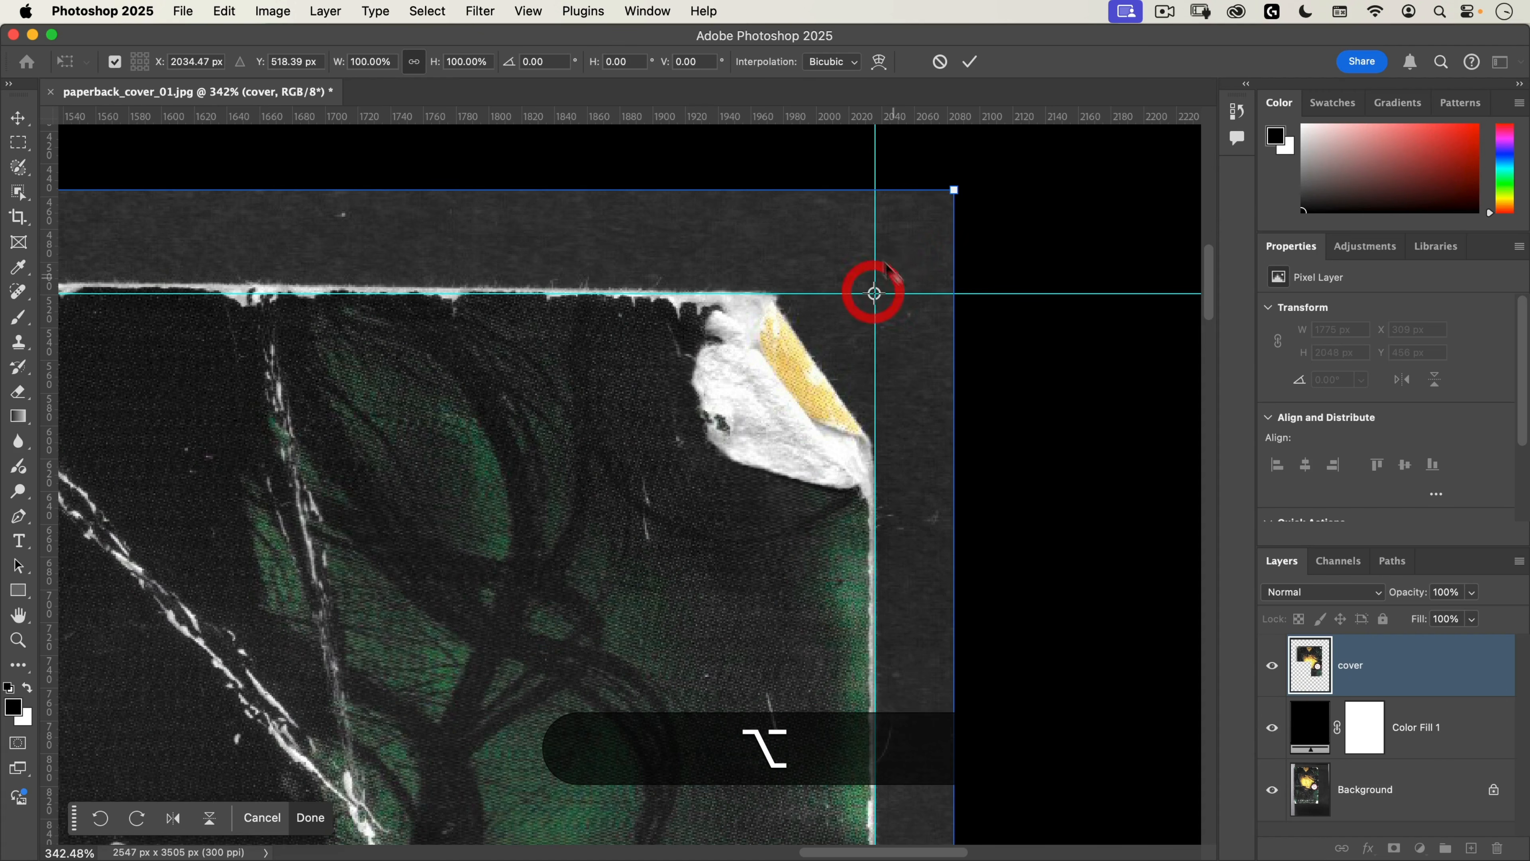
Step: Rotate the cover layer about -0.32° so the book's top edge follows the horizontal guide
key(alt+space)
drag(647, 518, 598, 530)
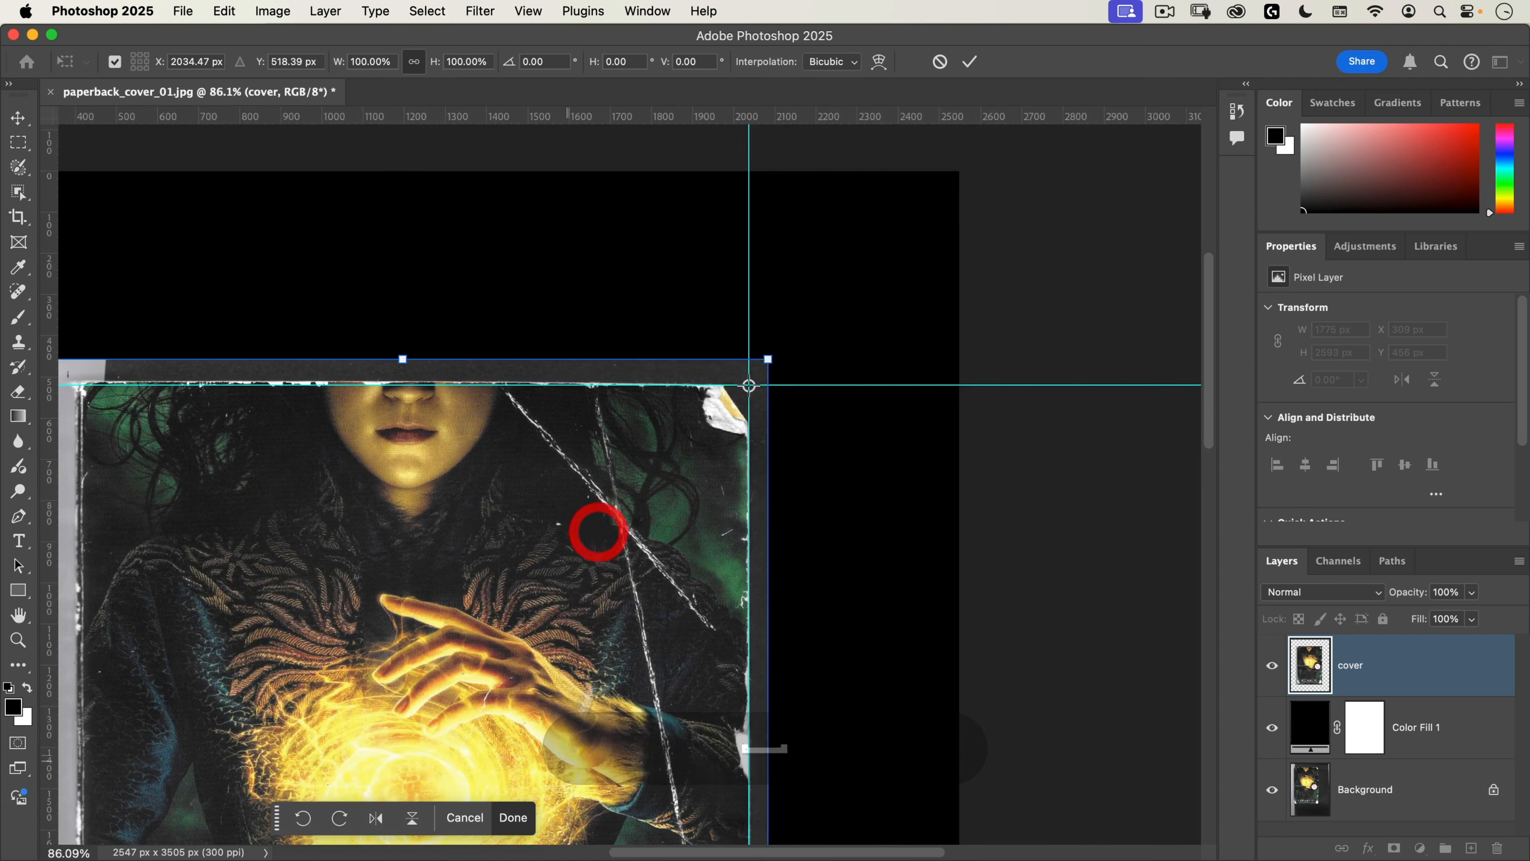
drag(570, 744, 880, 154)
drag(506, 561, 513, 716)
drag(579, 301, 610, 704)
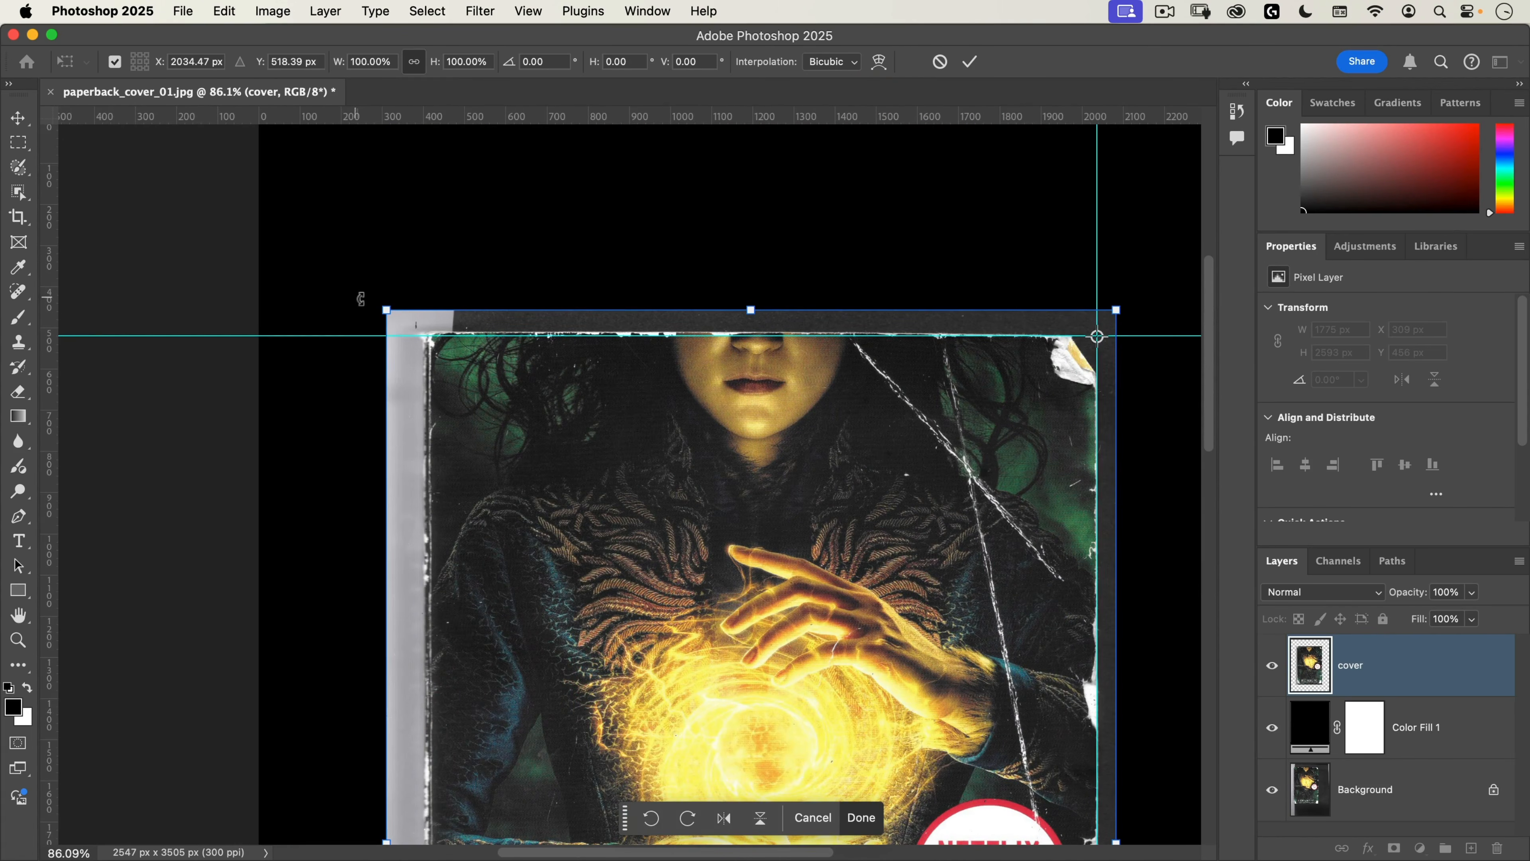
drag(361, 298, 362, 301)
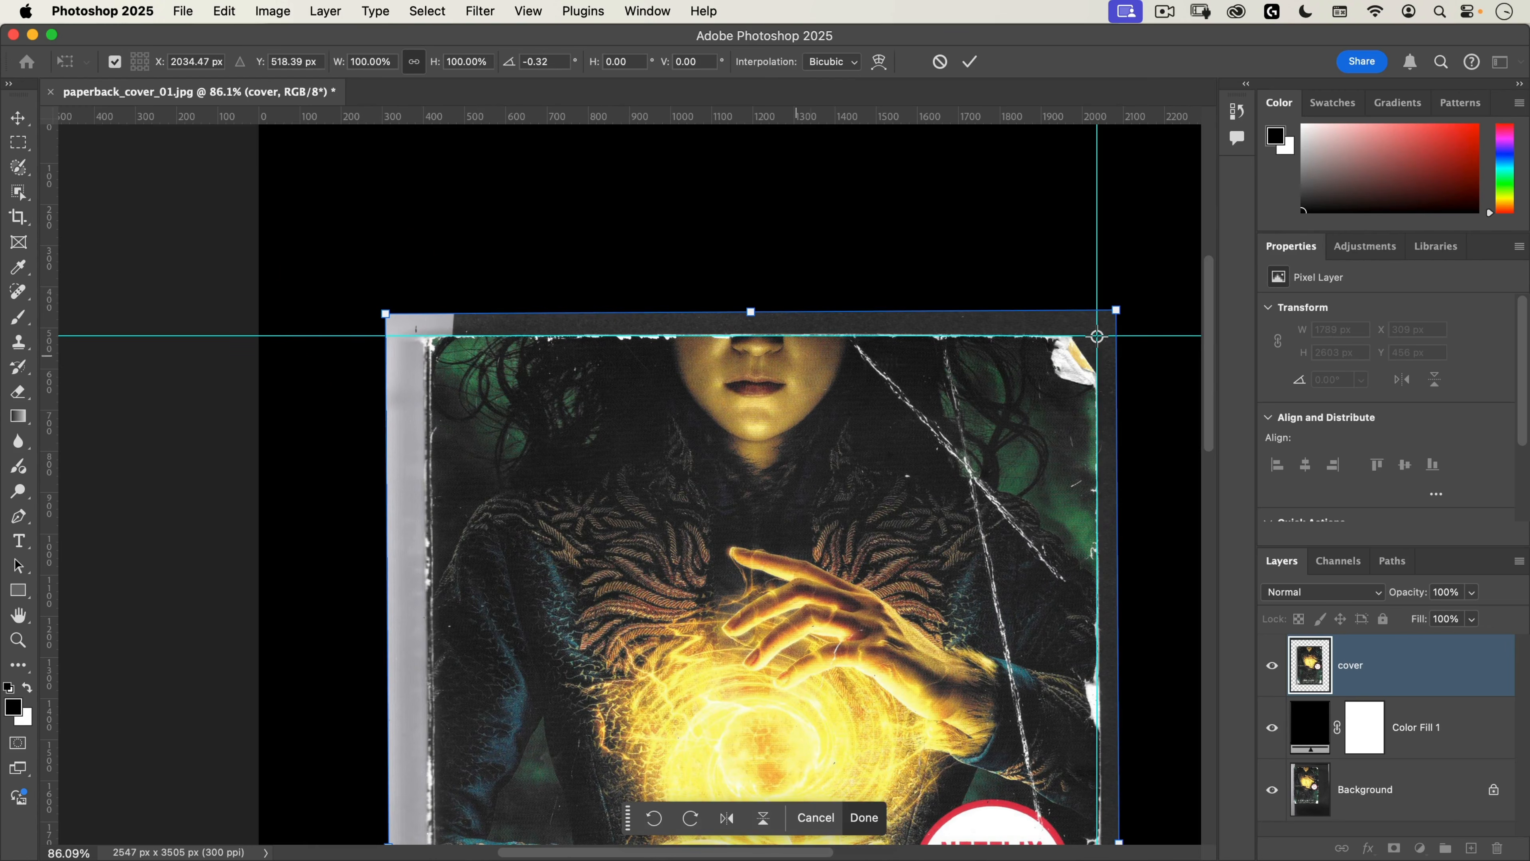
Step: Skew the cover layer's bottom edge horizontally by about -0.36° to align the book's right edge with the vertical guide
drag(1019, 572, 812, 206)
drag(834, 504, 795, 178)
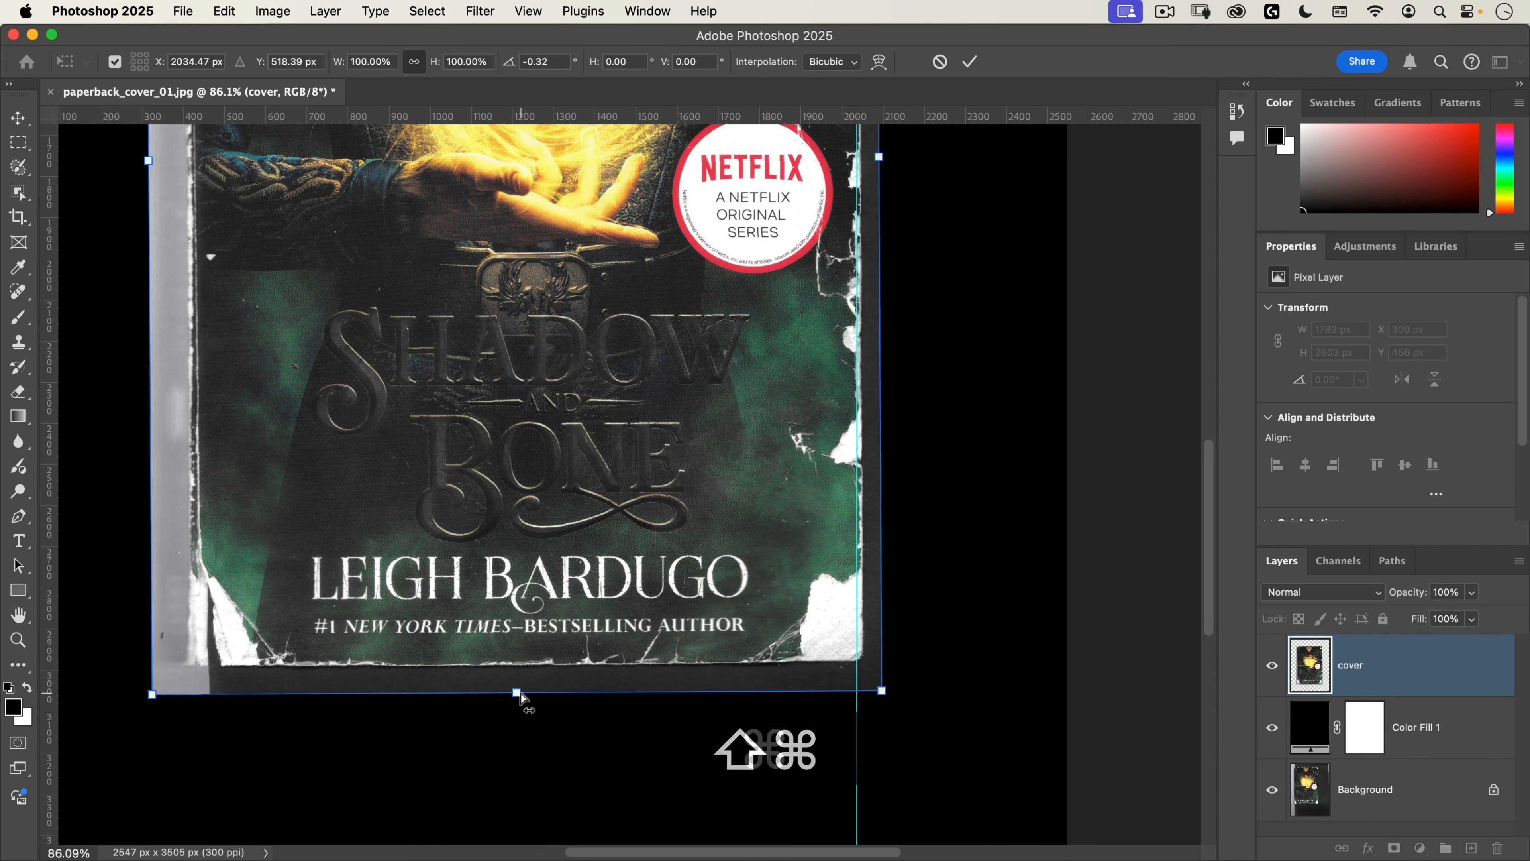
drag(518, 698, 512, 700)
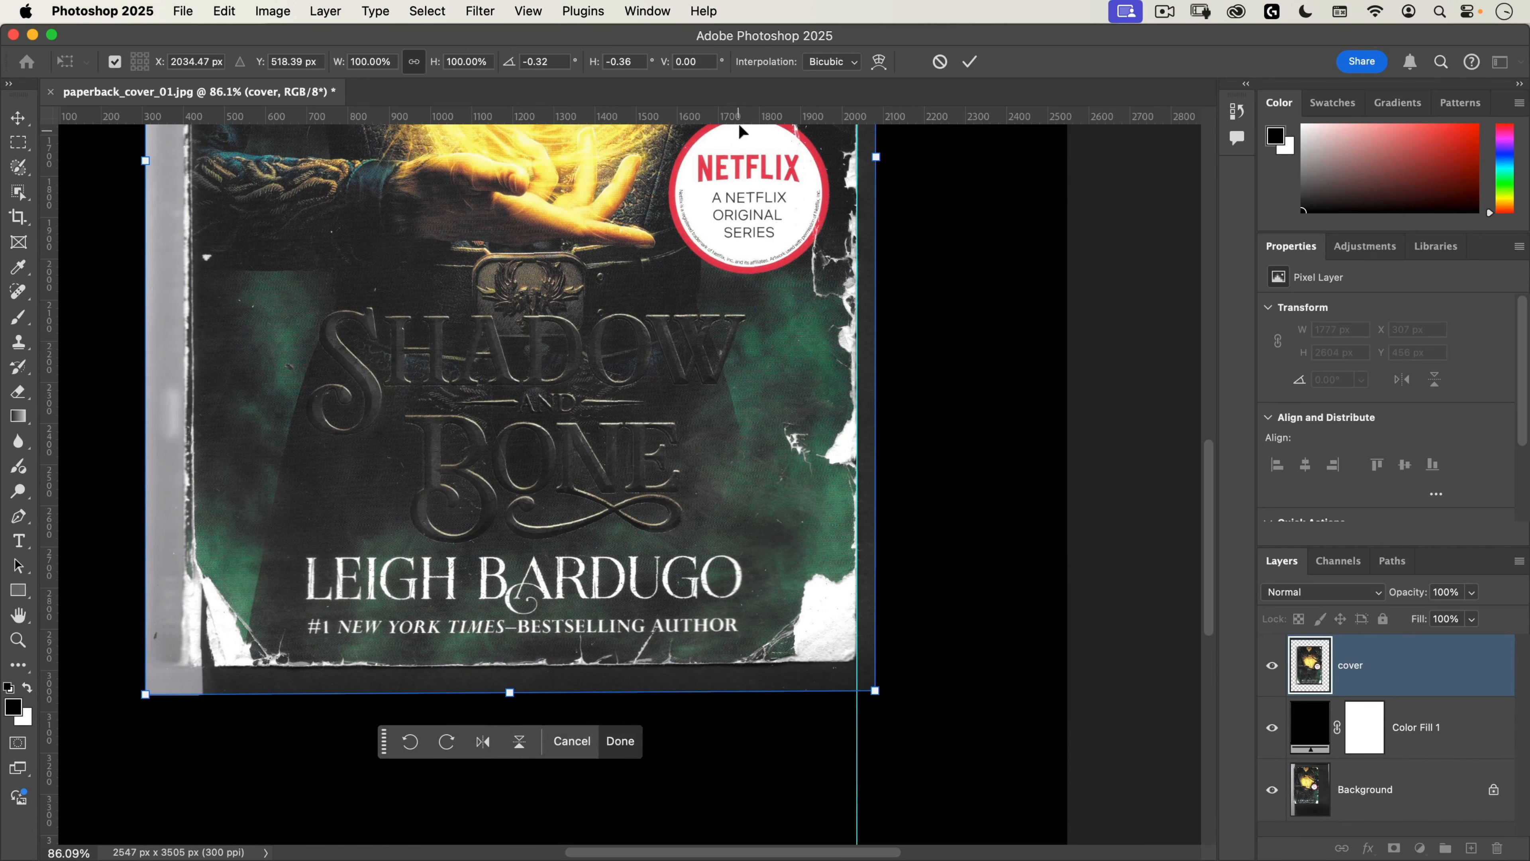
Step: Place guides along the book cover's bottom and left edges
drag(741, 120, 802, 665)
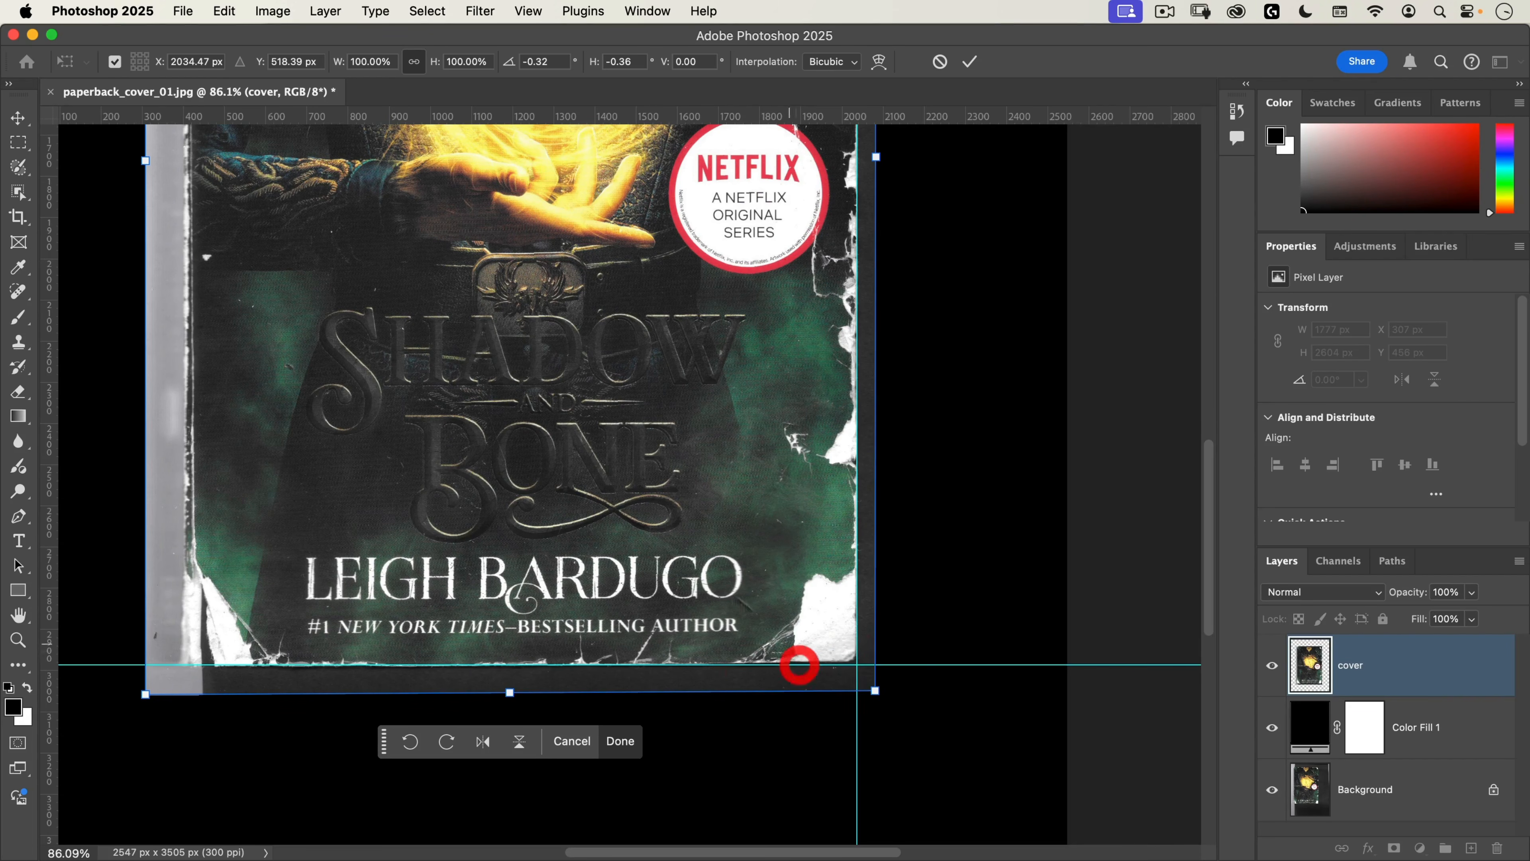
scroll(432, 410, up, 10)
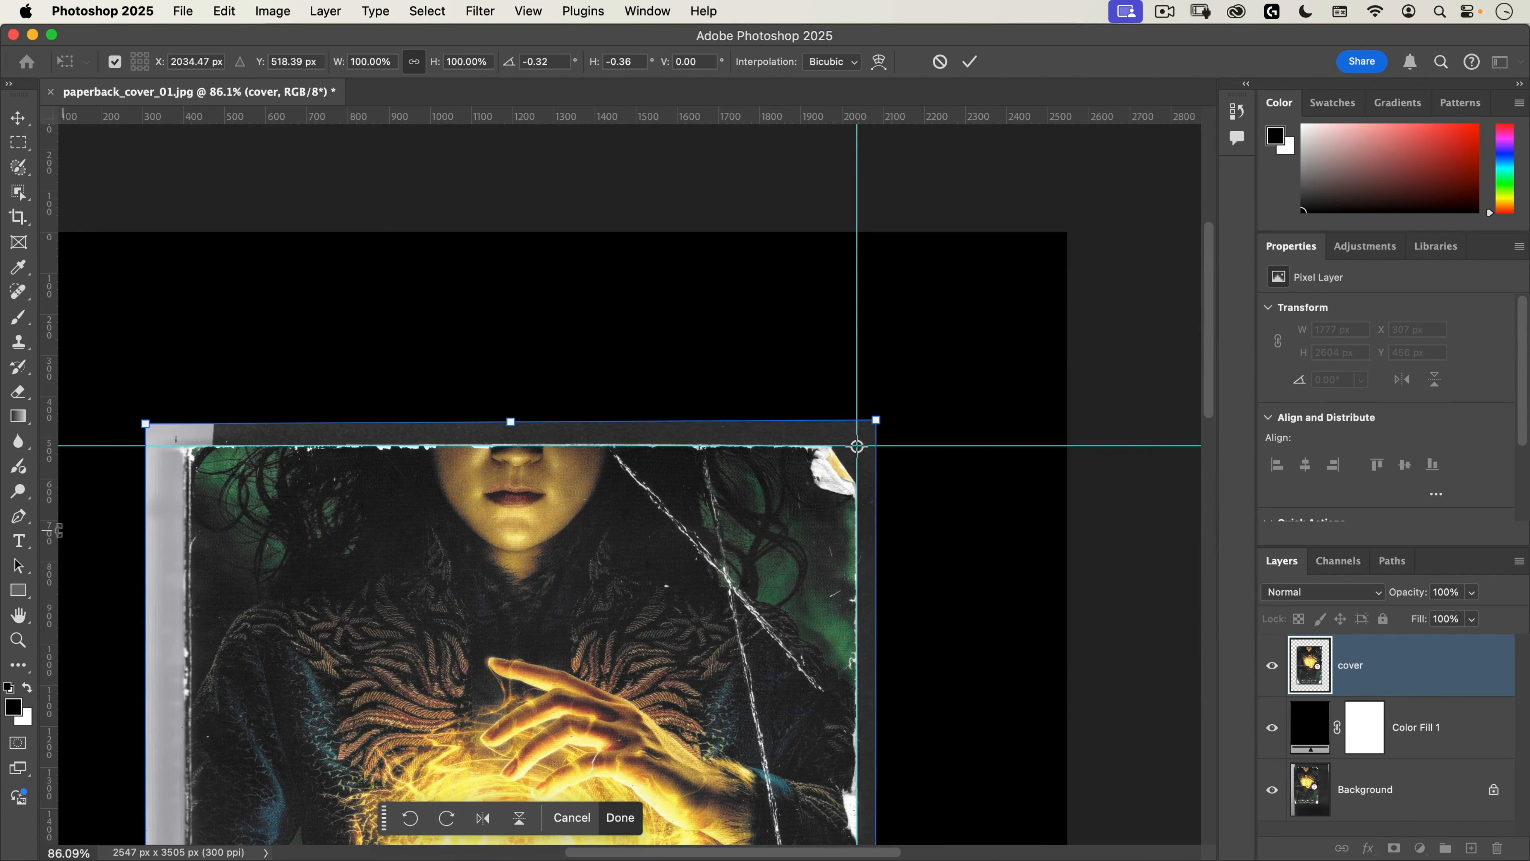
drag(63, 534, 182, 538)
Step: Distort the cover's bottom-left corner slightly upward to level the book's bottom edge with its guide, and apply the transform
scroll(283, 597, down, 15)
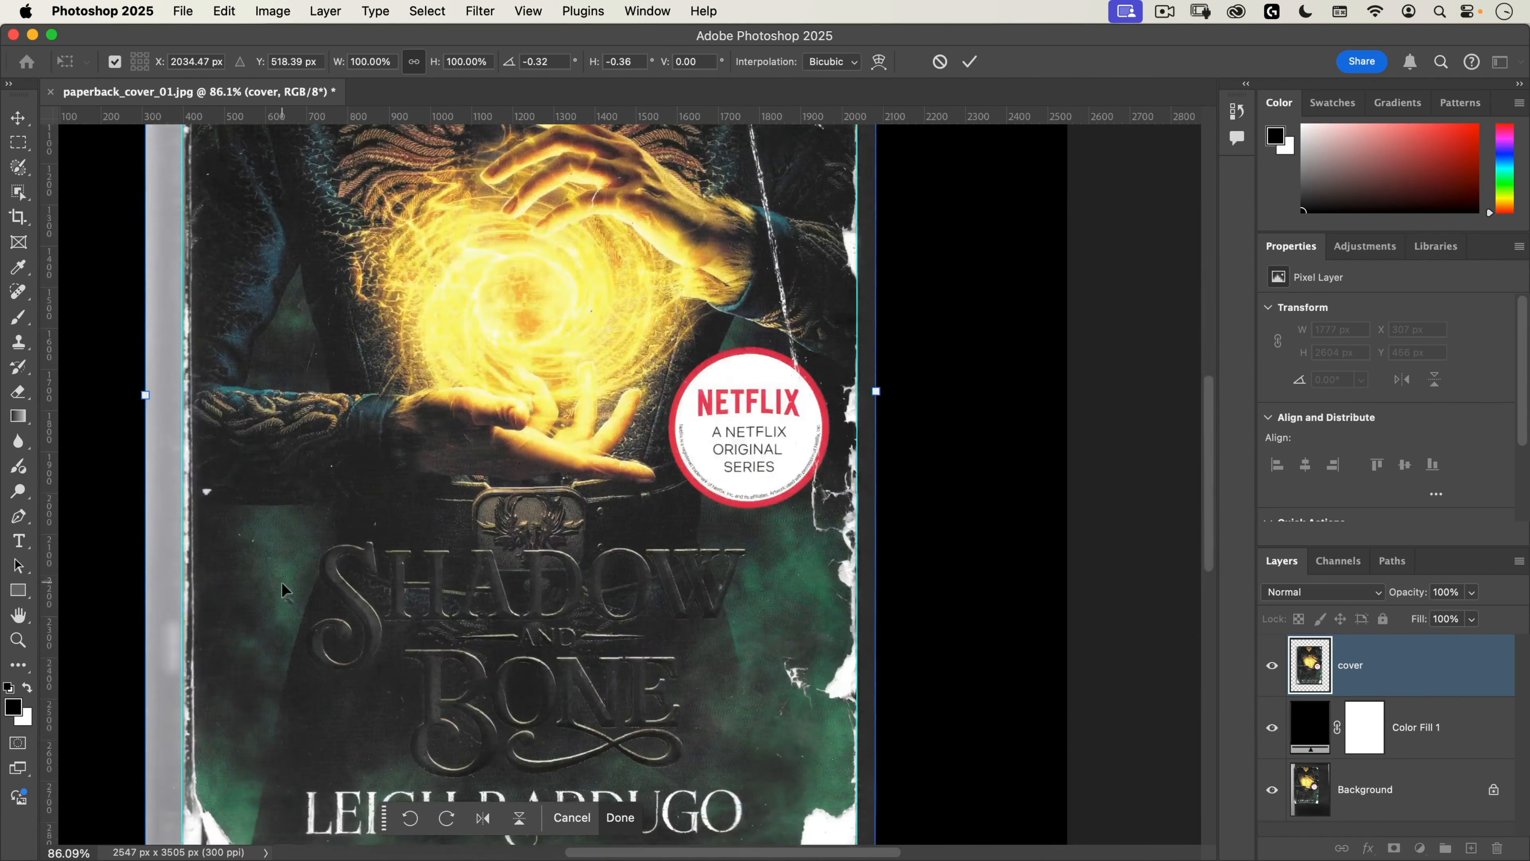
scroll(284, 593, down, 1)
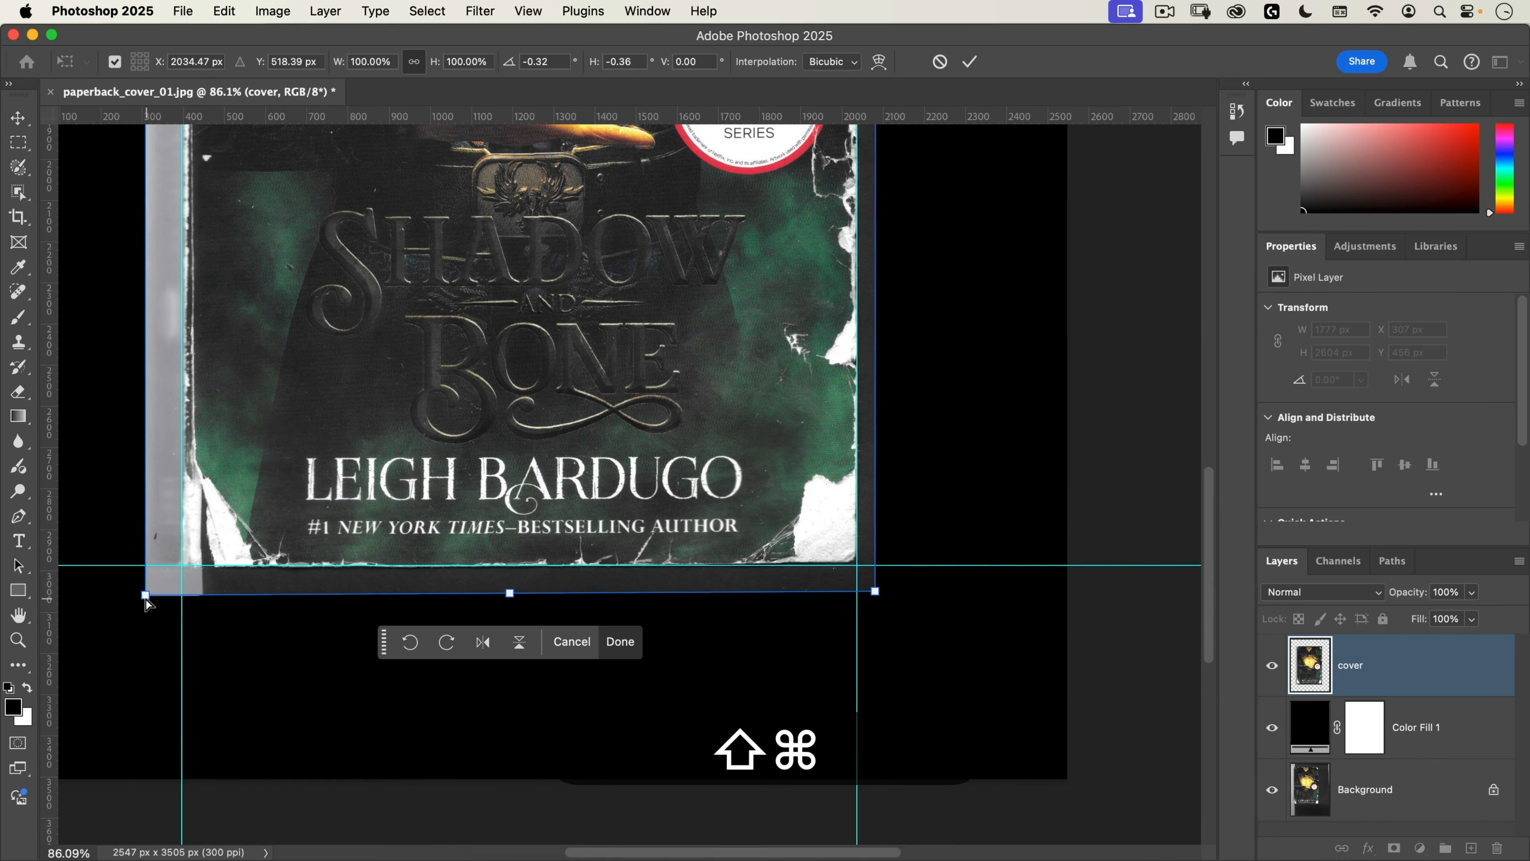
drag(145, 598, 147, 592)
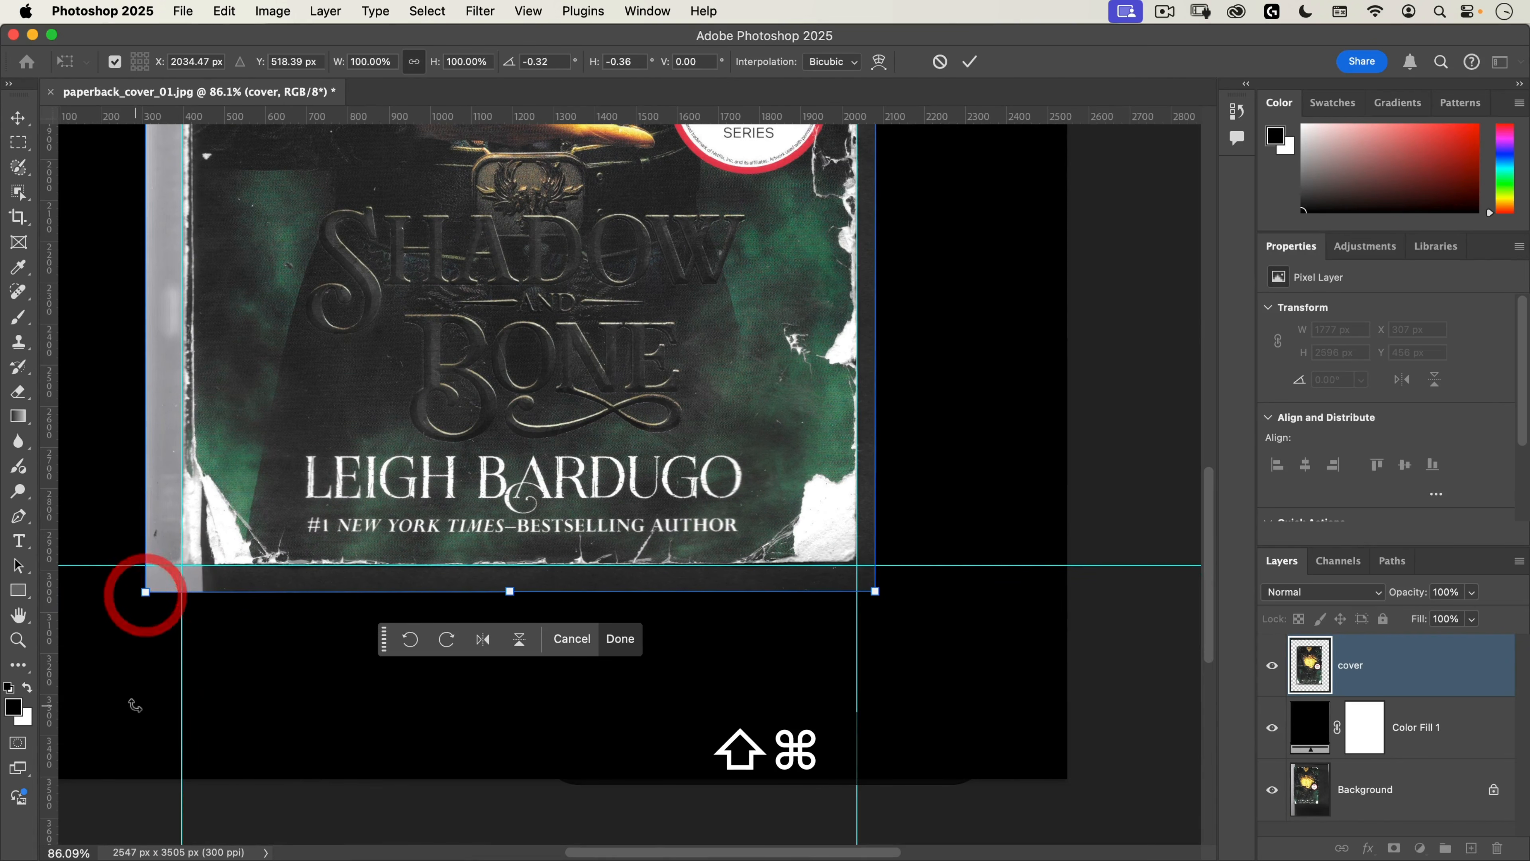
scroll(689, 403, up, 10)
scroll(684, 408, up, 8)
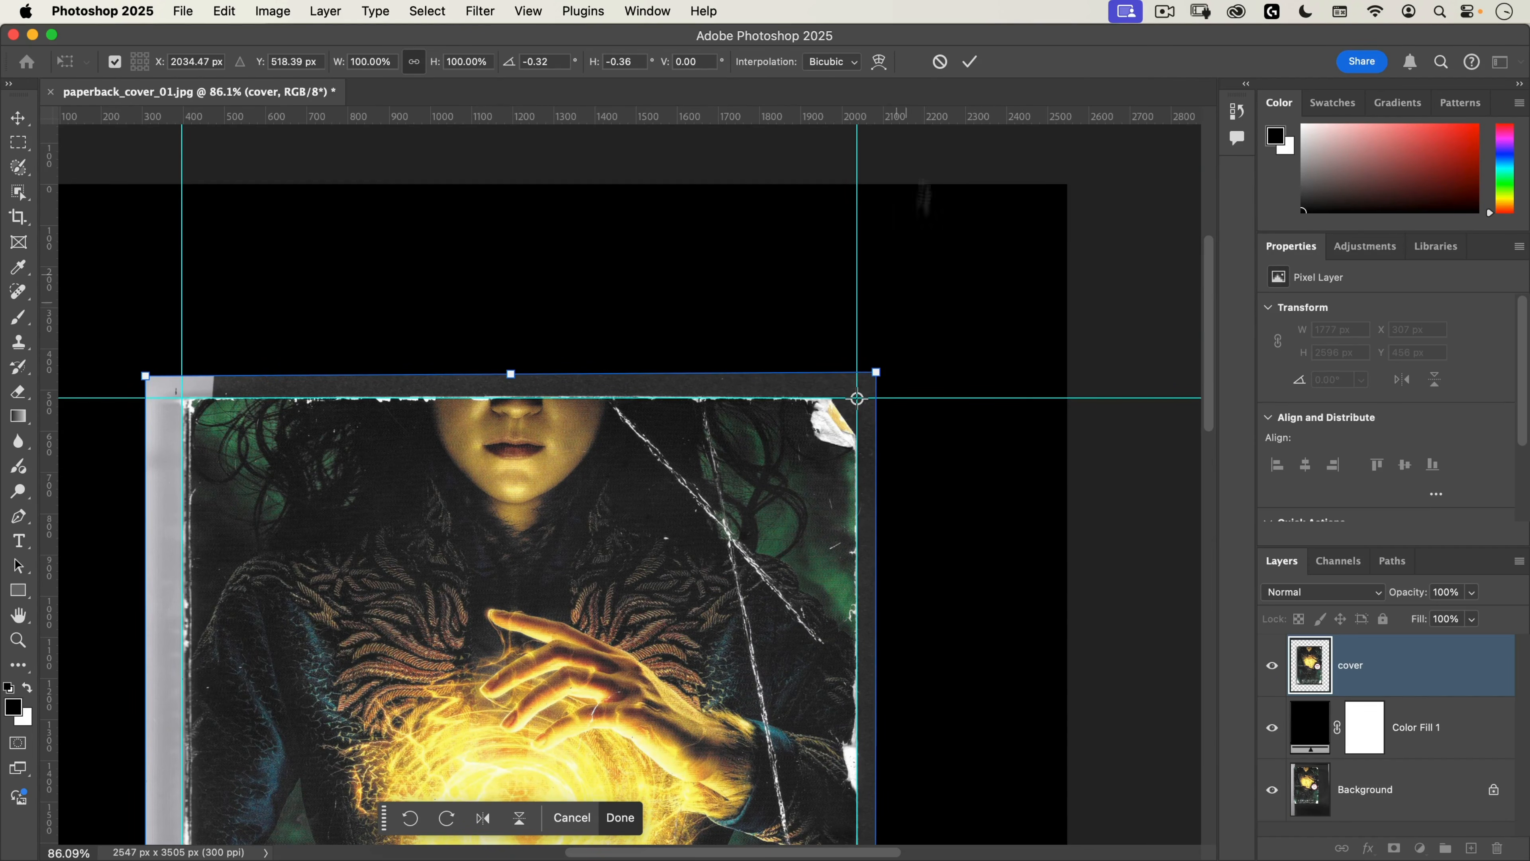
click(966, 62)
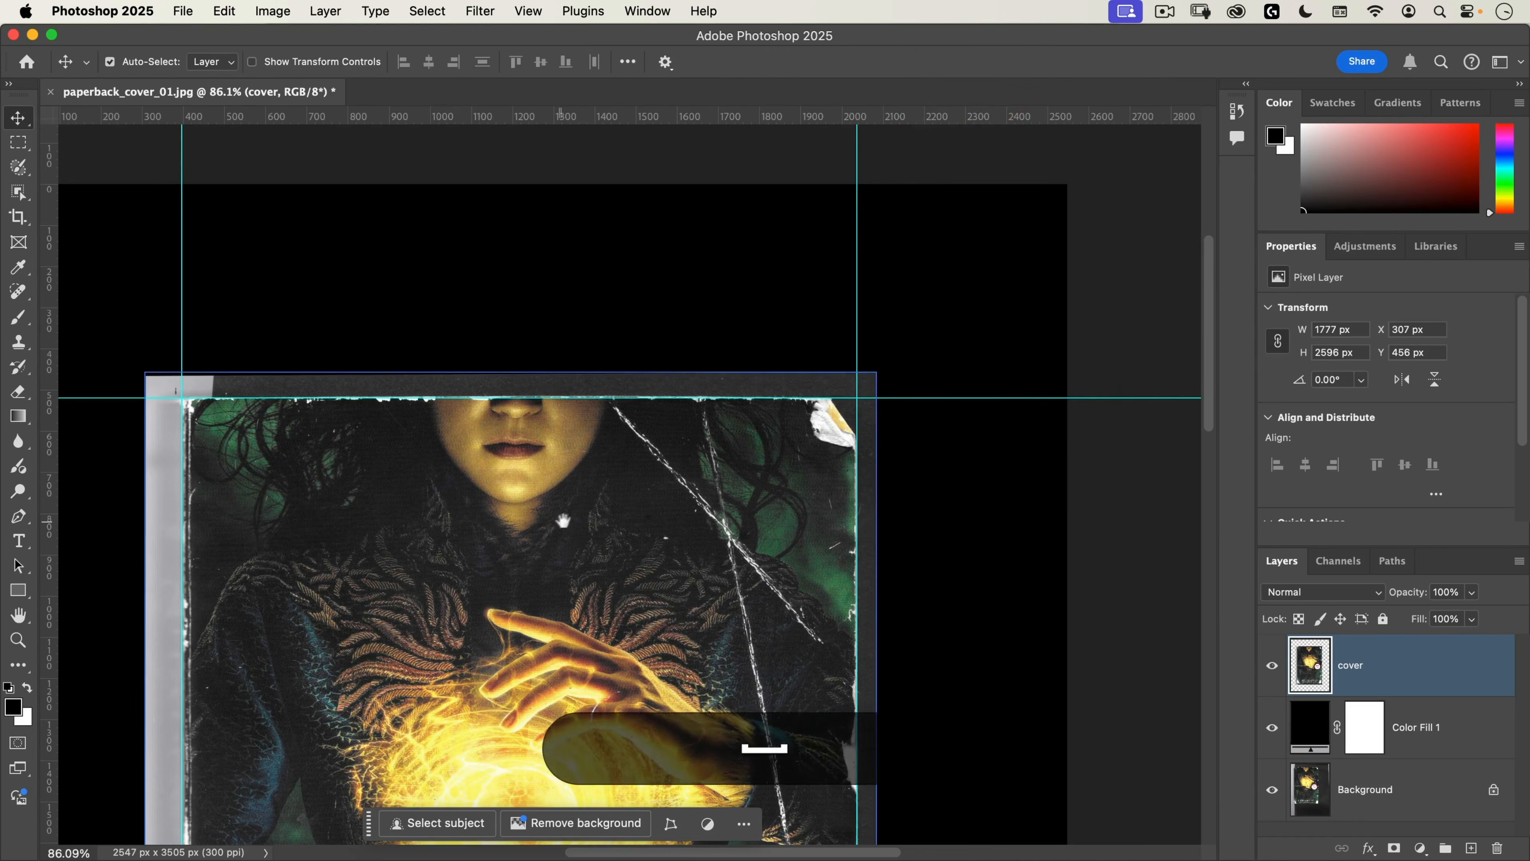
drag(560, 519, 748, 314)
click(753, 314)
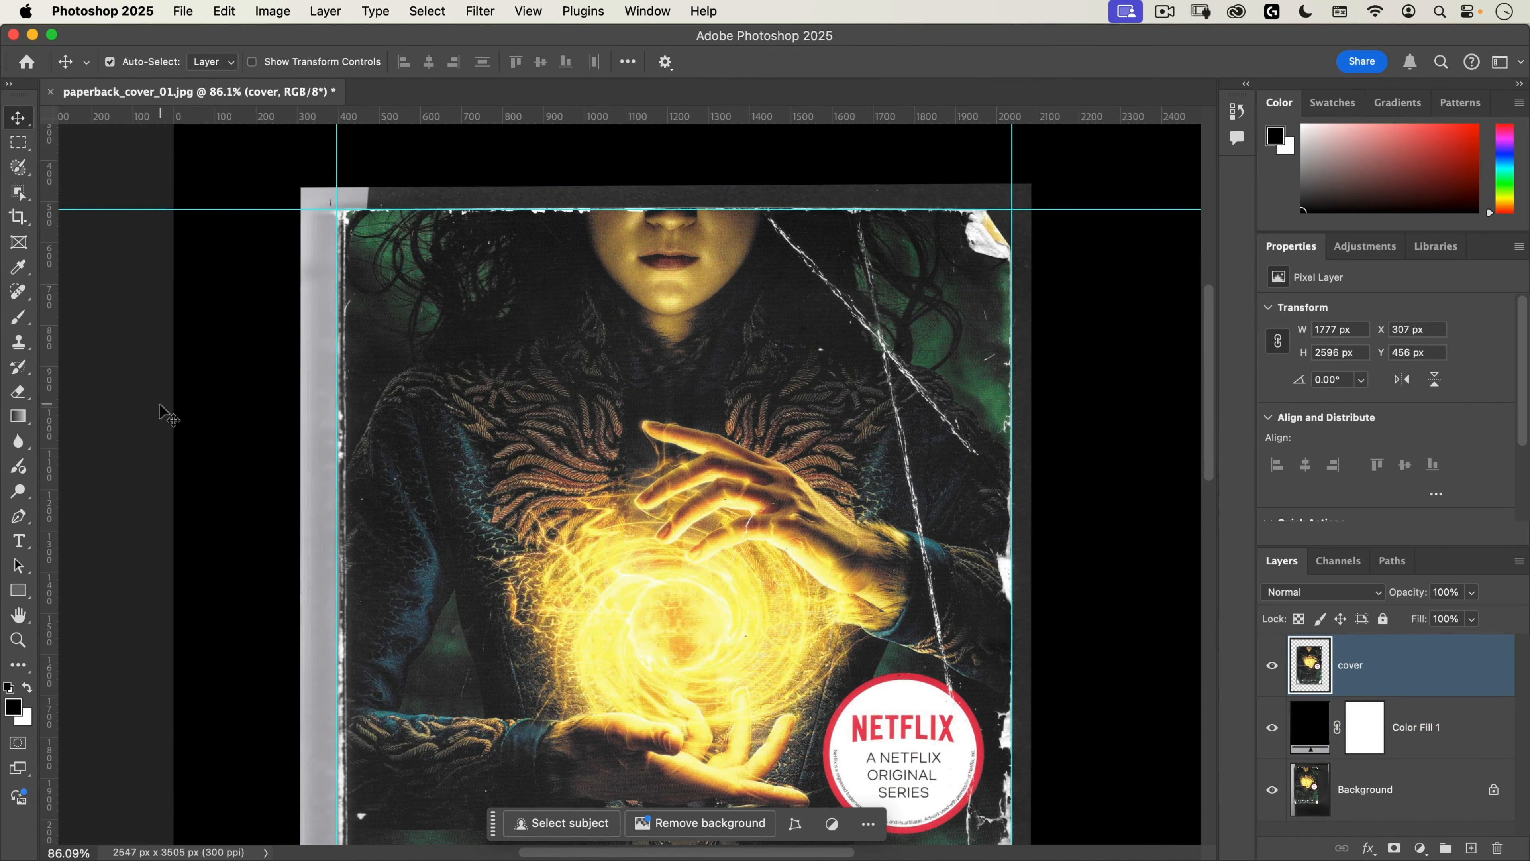
drag(568, 349, 626, 529)
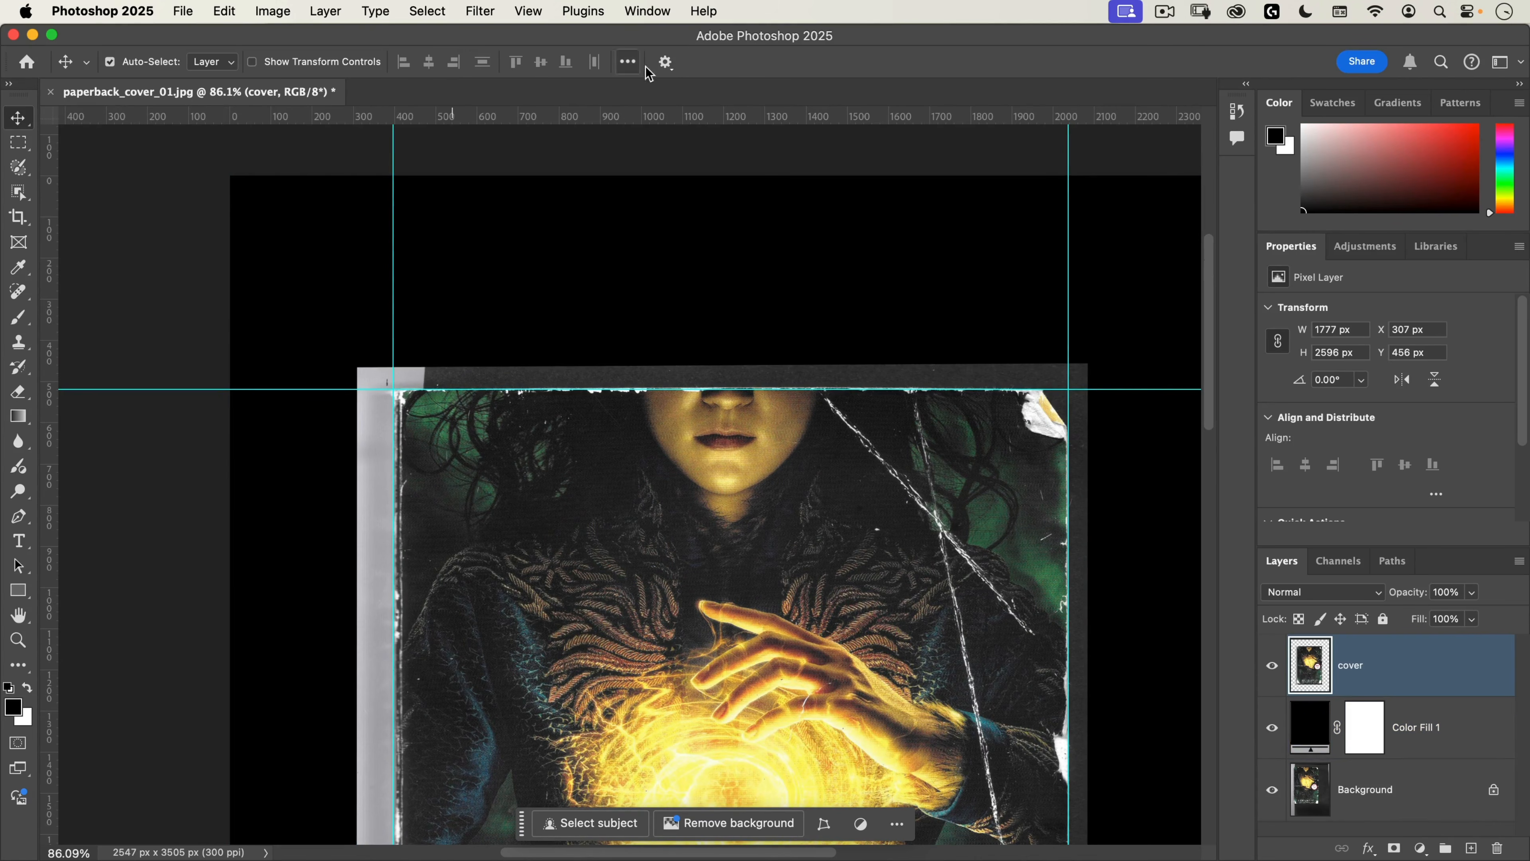
Step: Turn off the Move tool's Show layer bounds on hover, Expand layer group on click and Show hover bounds from Layers options
click(665, 61)
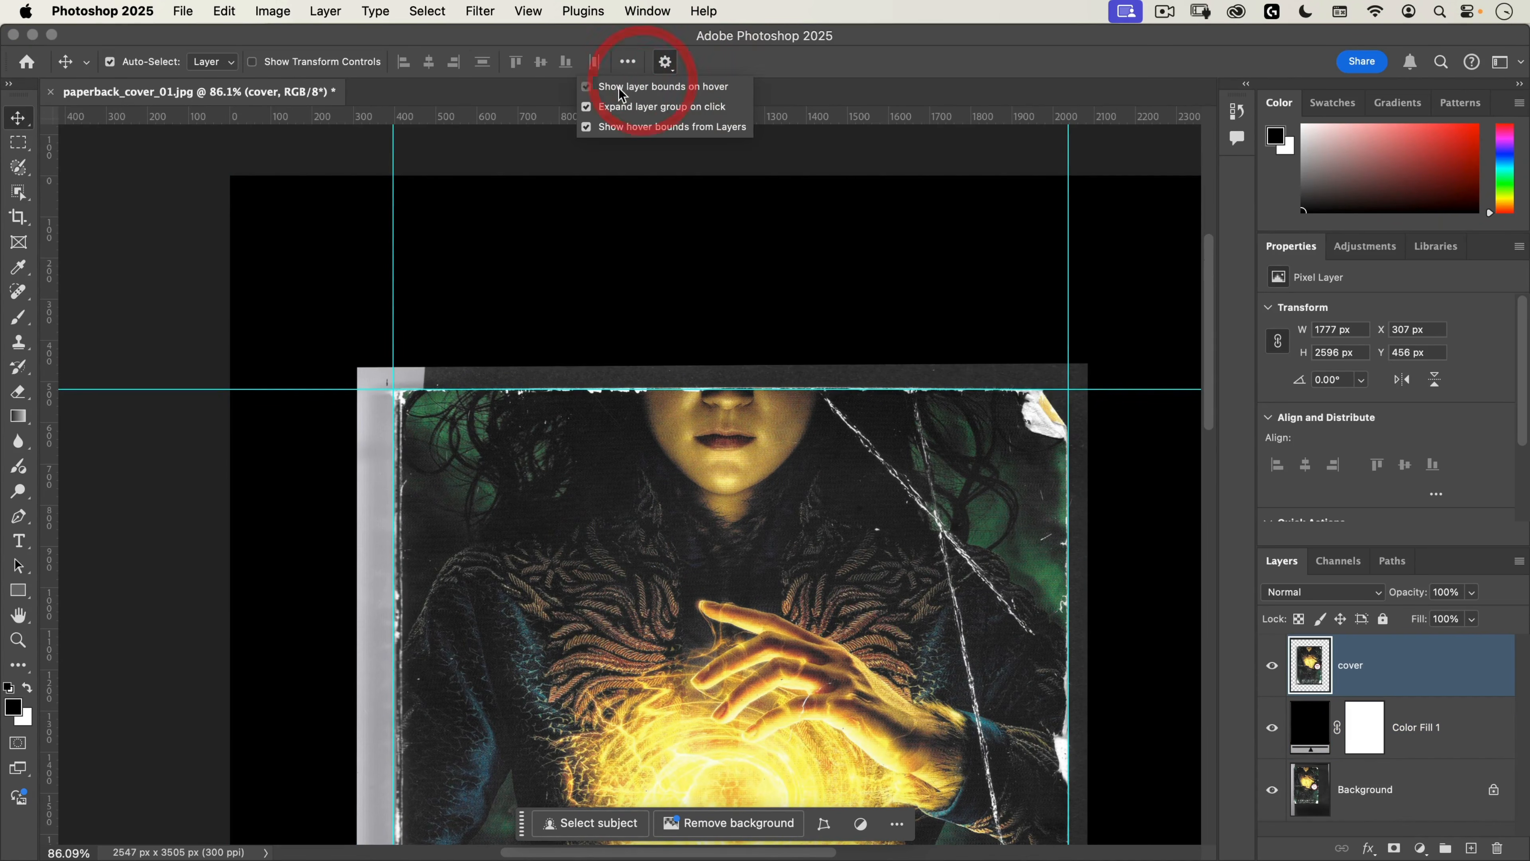
click(599, 86)
click(605, 107)
click(599, 128)
click(745, 43)
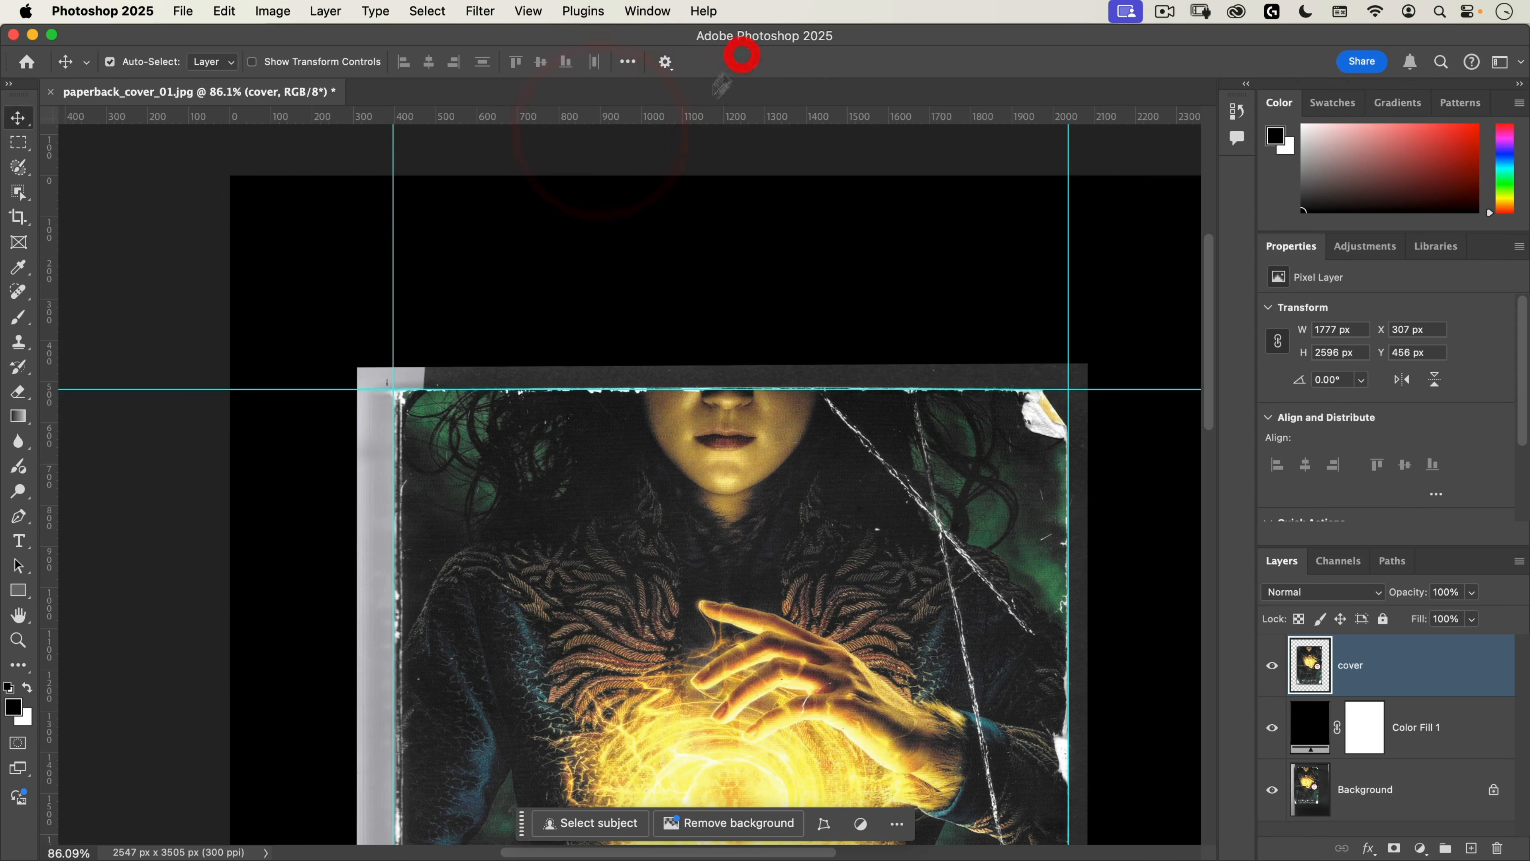
Step: Hide the guides to view the straightened cover without them
scroll(604, 398, down, 5)
scroll(604, 398, right, 4)
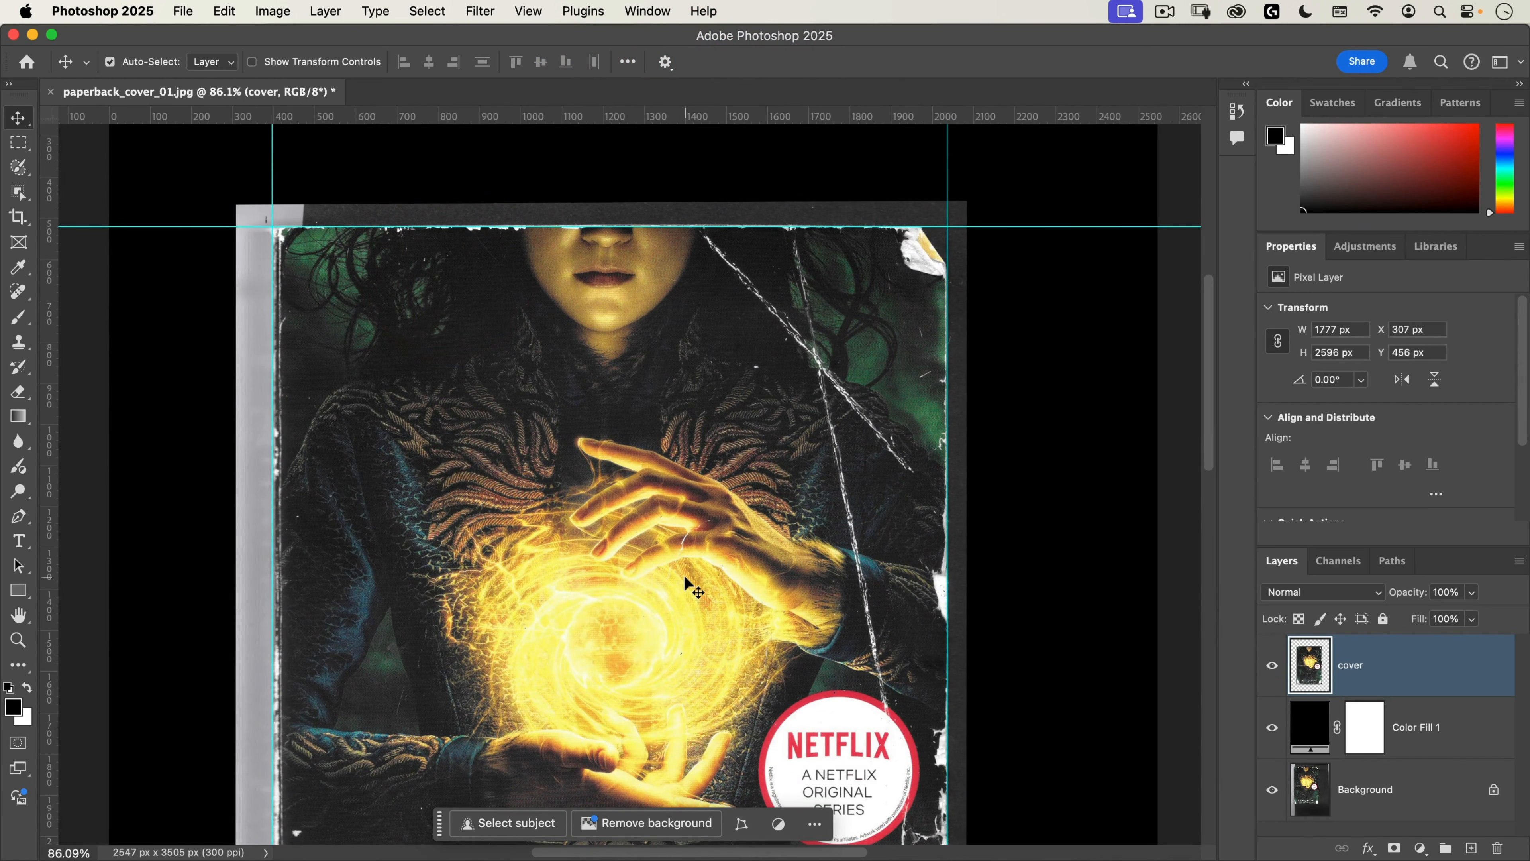
key(super+semicolon)
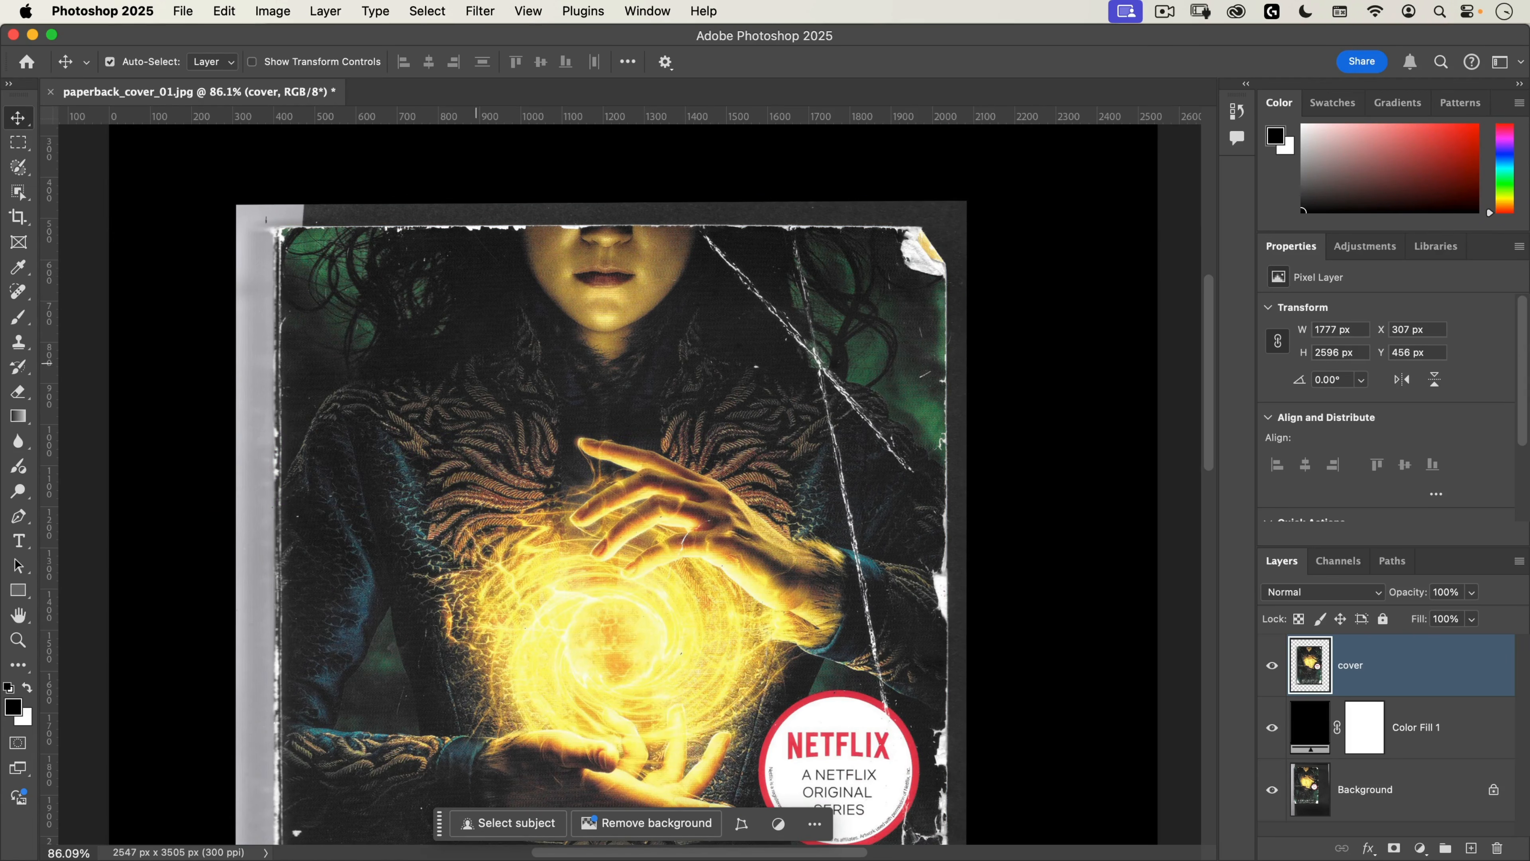
key(space)
super+drag(490, 528, 450, 570)
drag(625, 721, 630, 550)
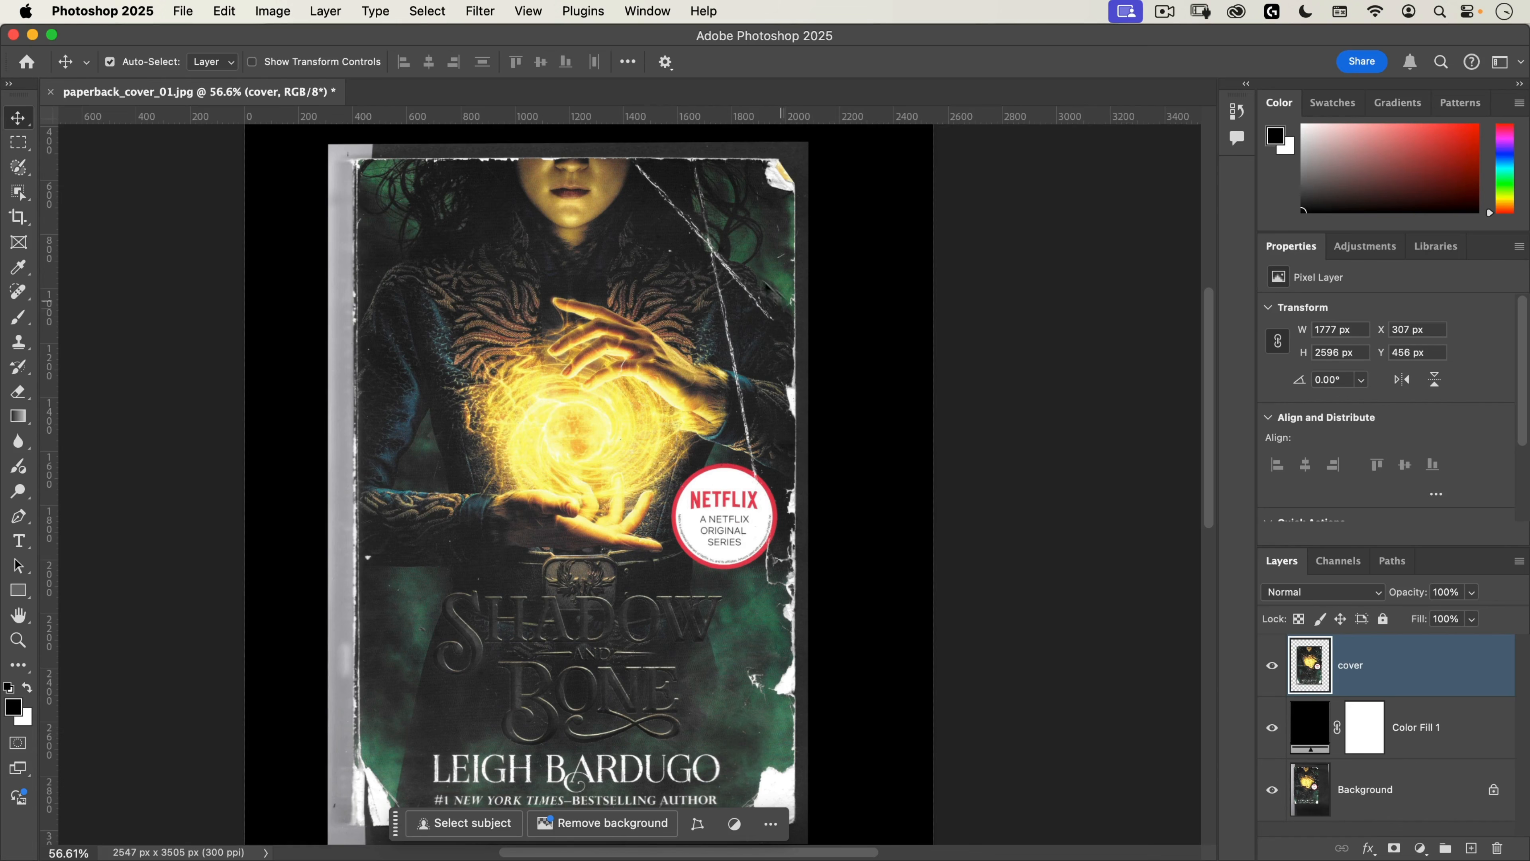
drag(671, 653, 758, 643)
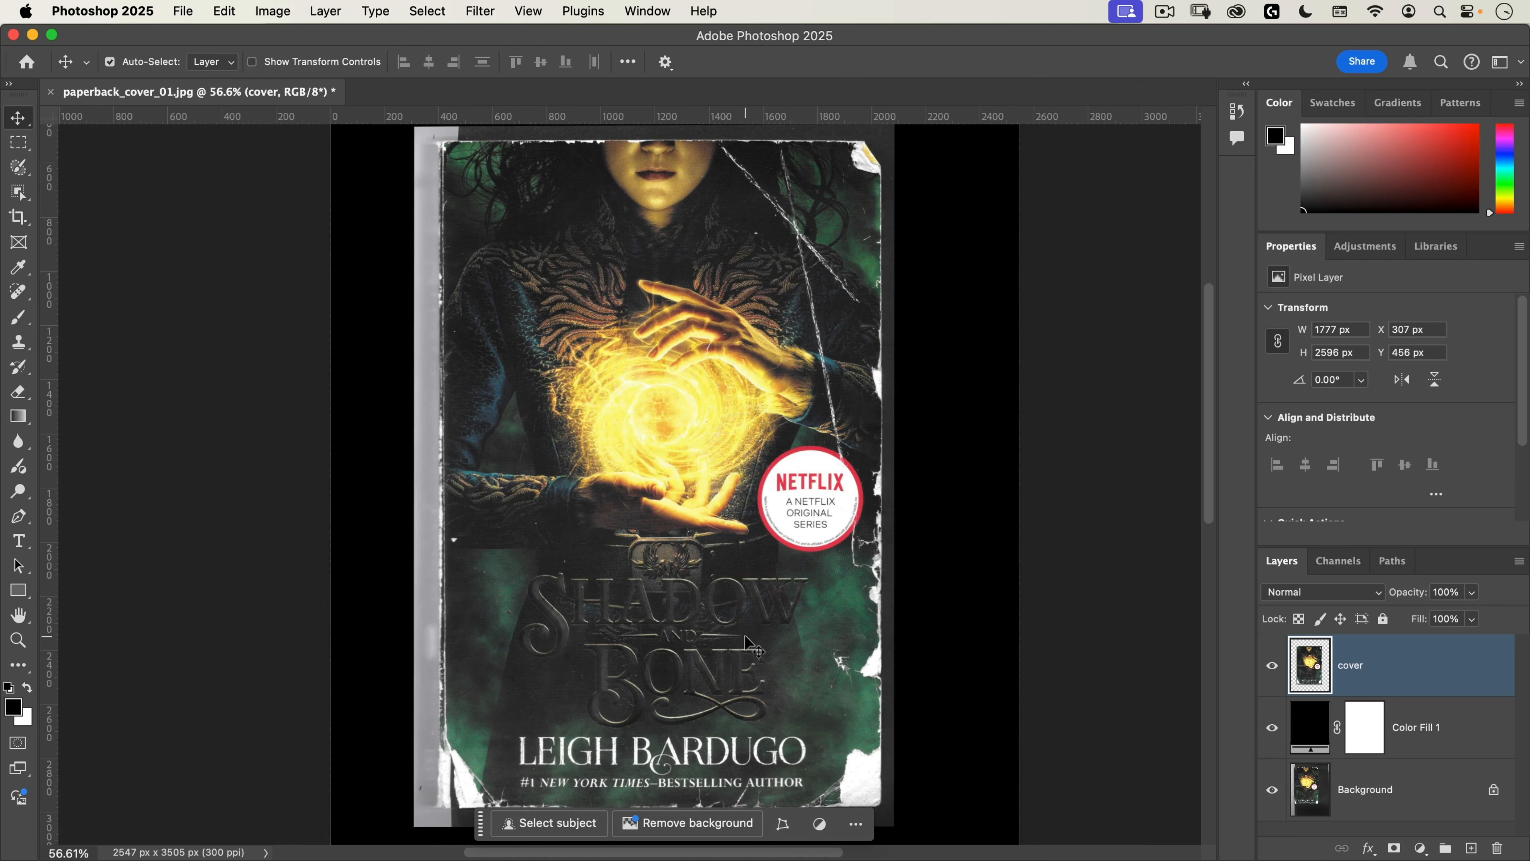
Step: Start a Black & White adjustment on the cover layer and set all six color sliders to -200%
click(271, 11)
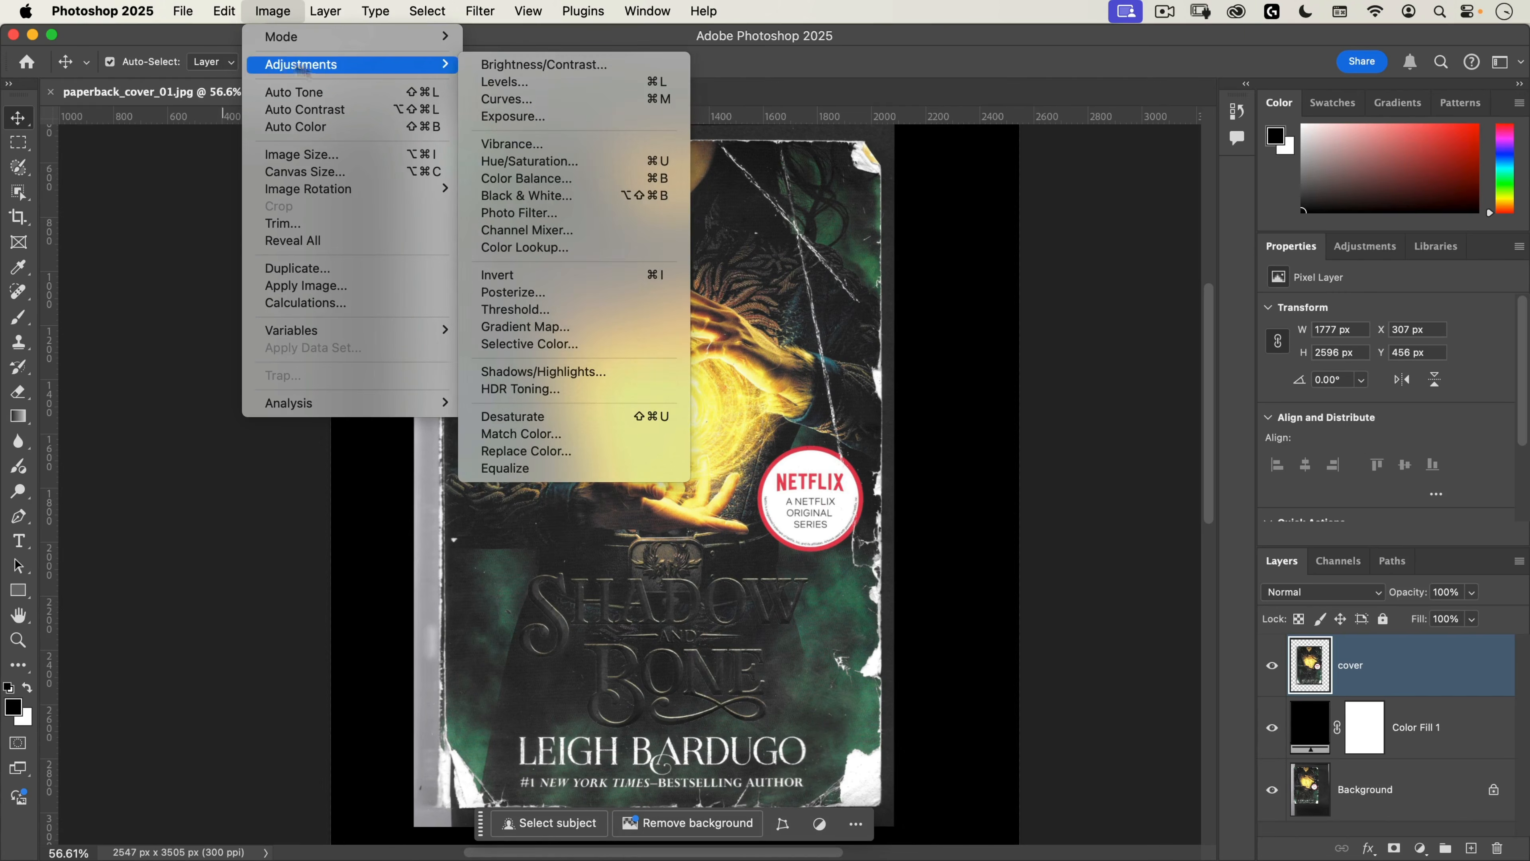
mouse_move(422, 72)
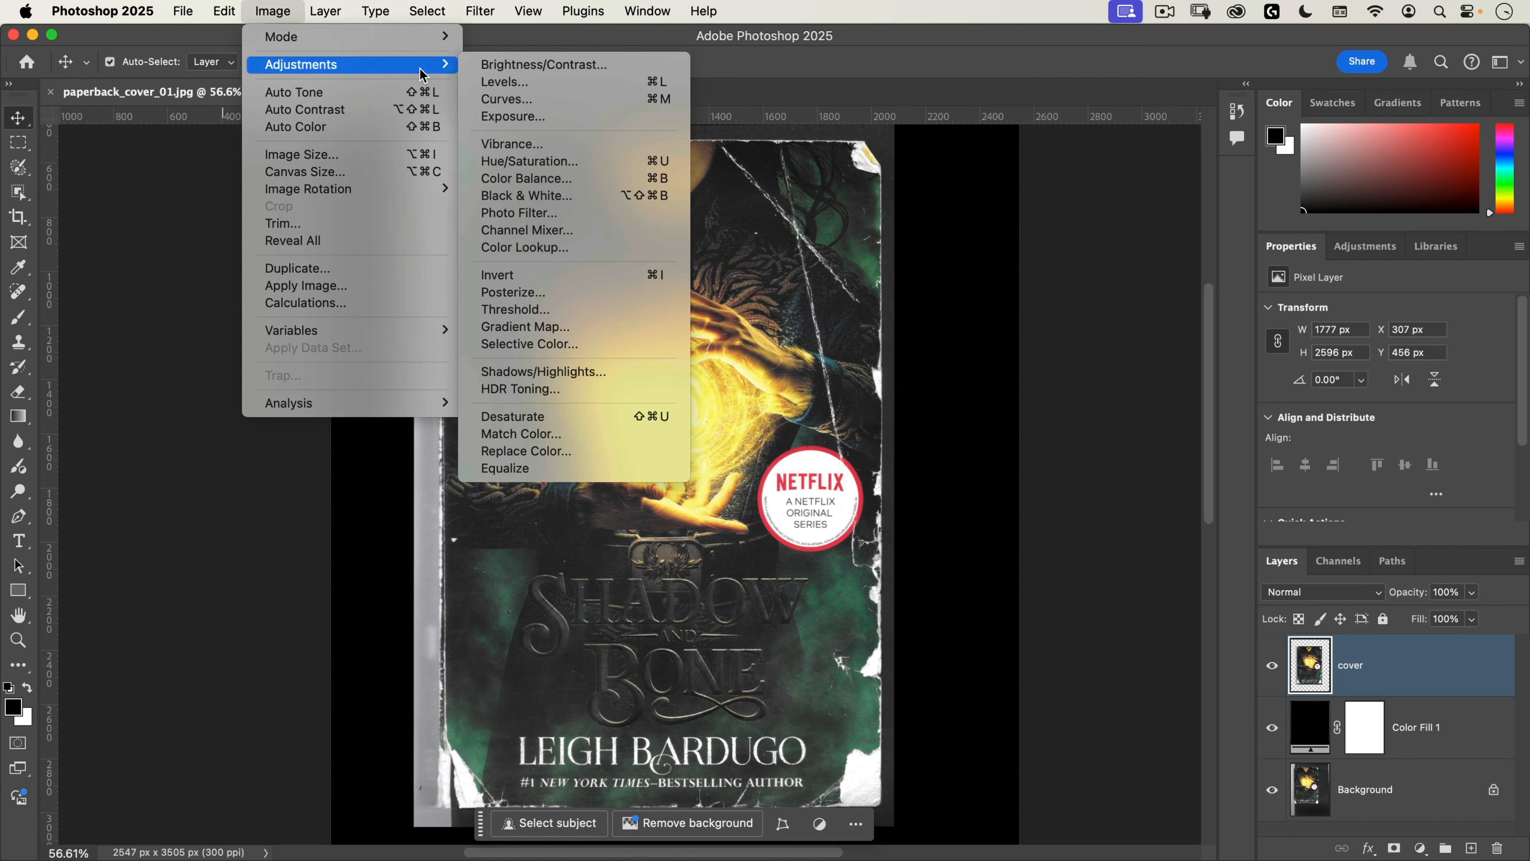
click(572, 196)
drag(671, 138, 980, 170)
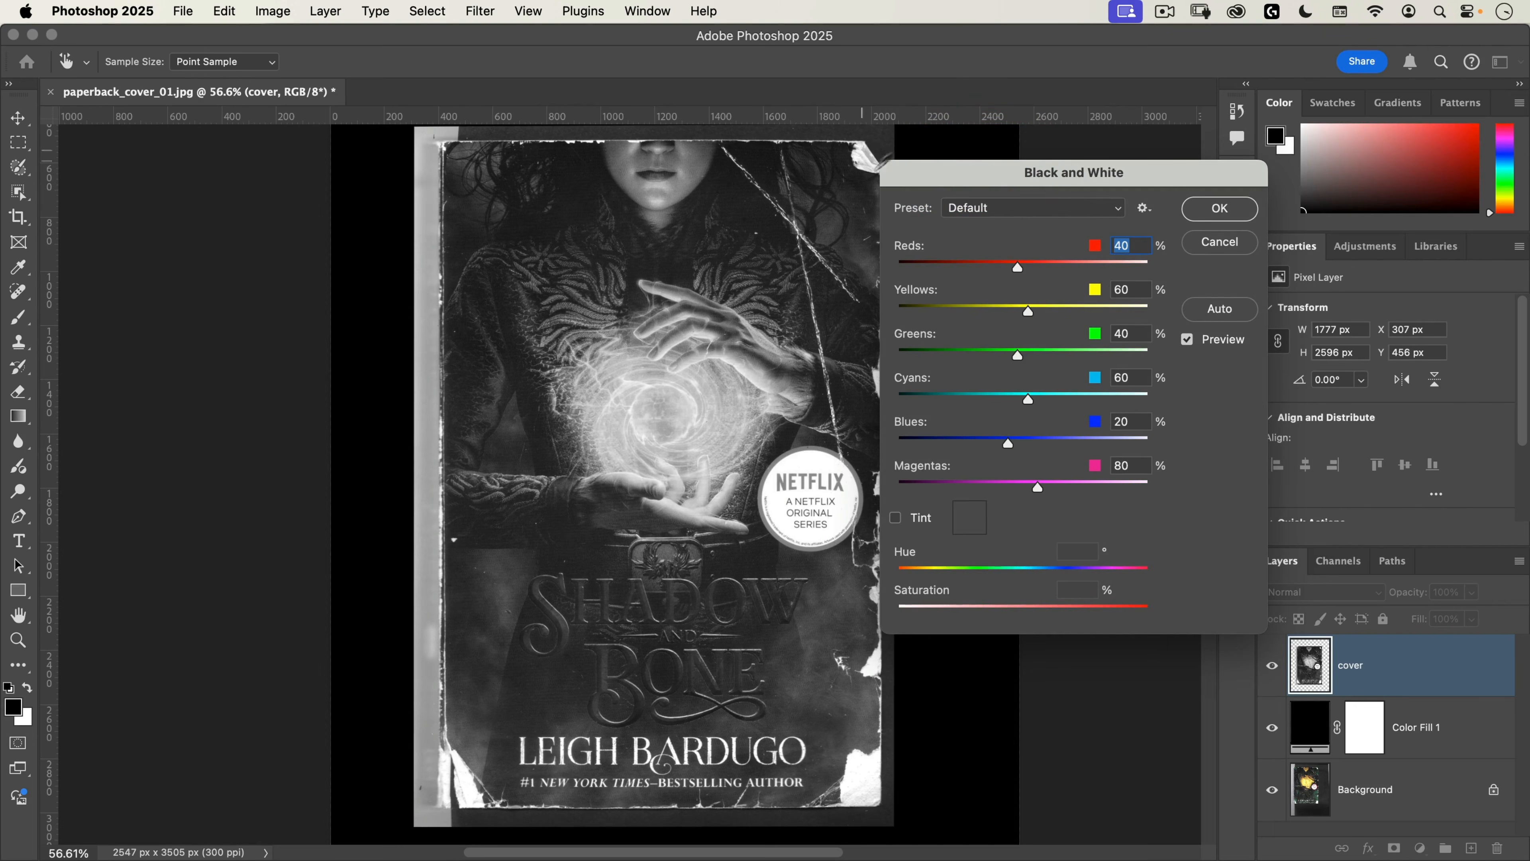
drag(940, 263, 885, 488)
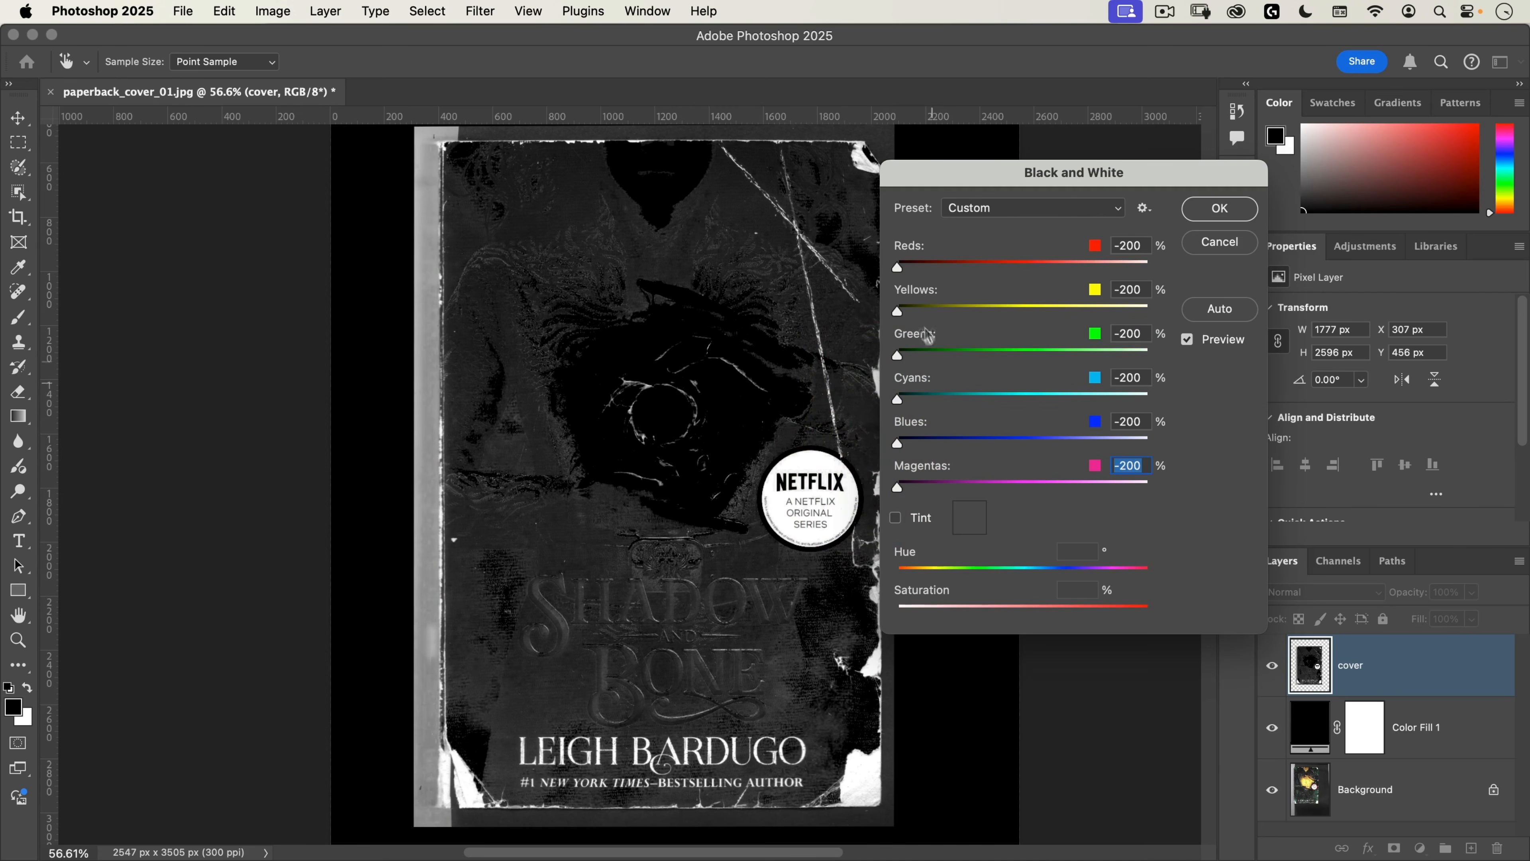
Step: Raise the Yellows in the Black & White adjustment to about -118% and apply it
mouse_move(910, 319)
mouse_down()
mouse_move(1014, 308)
mouse_move(935, 314)
mouse_up()
click(979, 312)
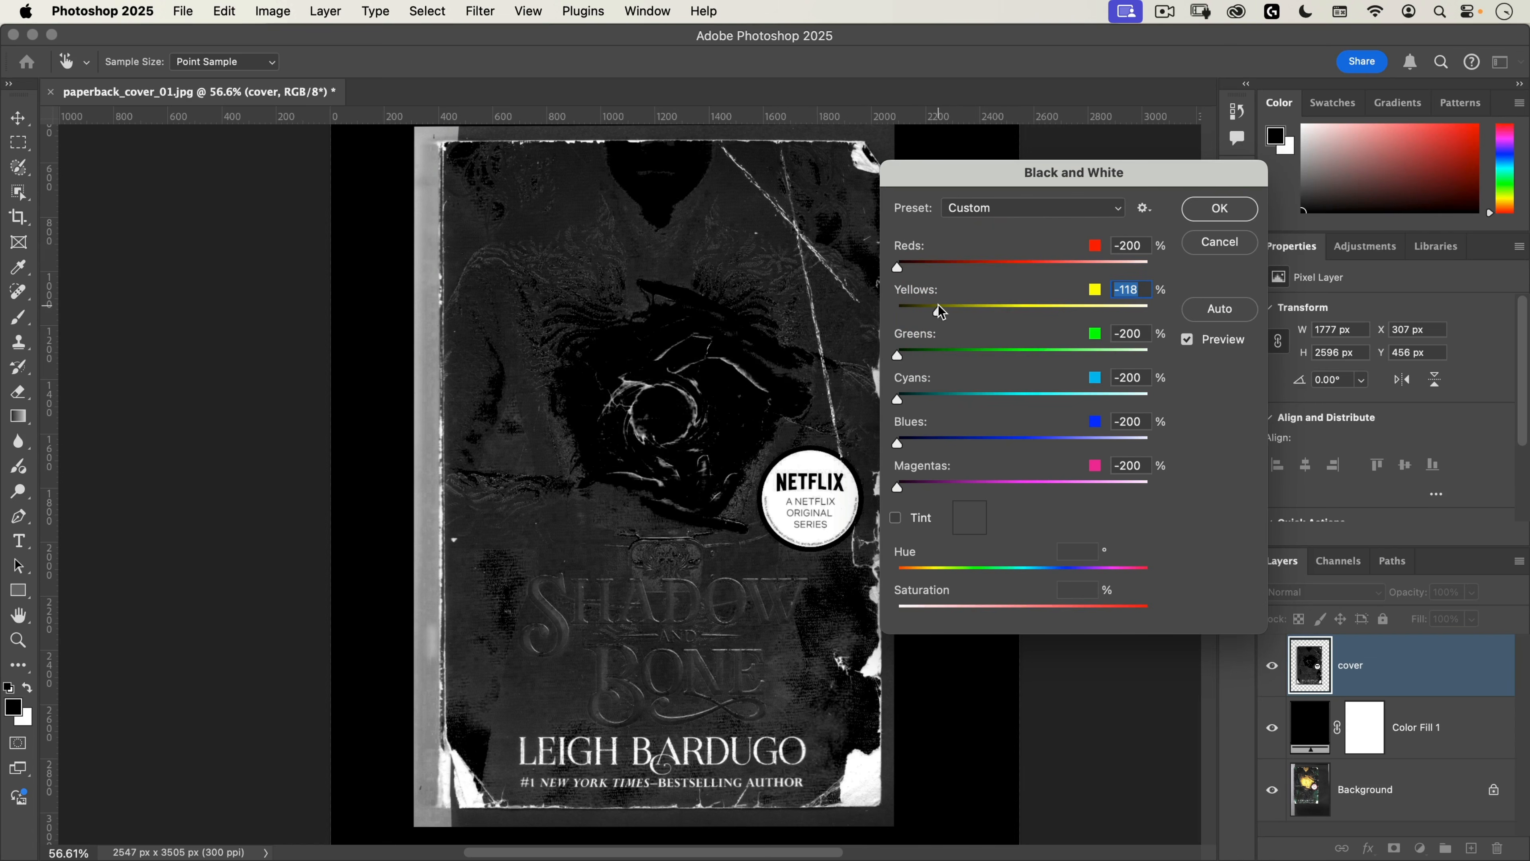
click(940, 311)
click(1220, 208)
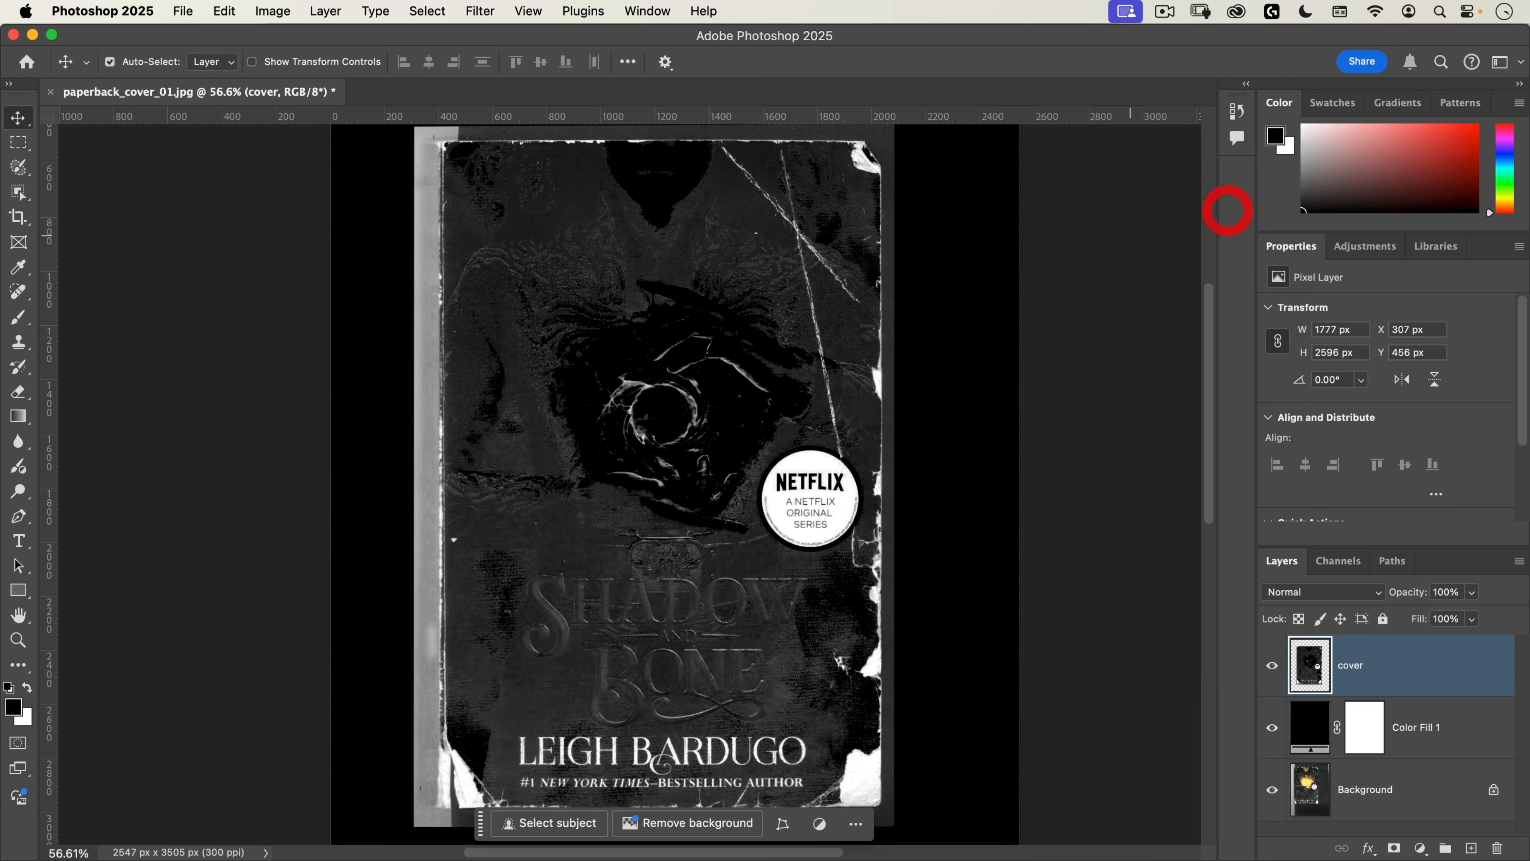
Step: Start a Curves adjustment on the cover layer and raise the black point to an input of 52
drag(643, 573, 672, 383)
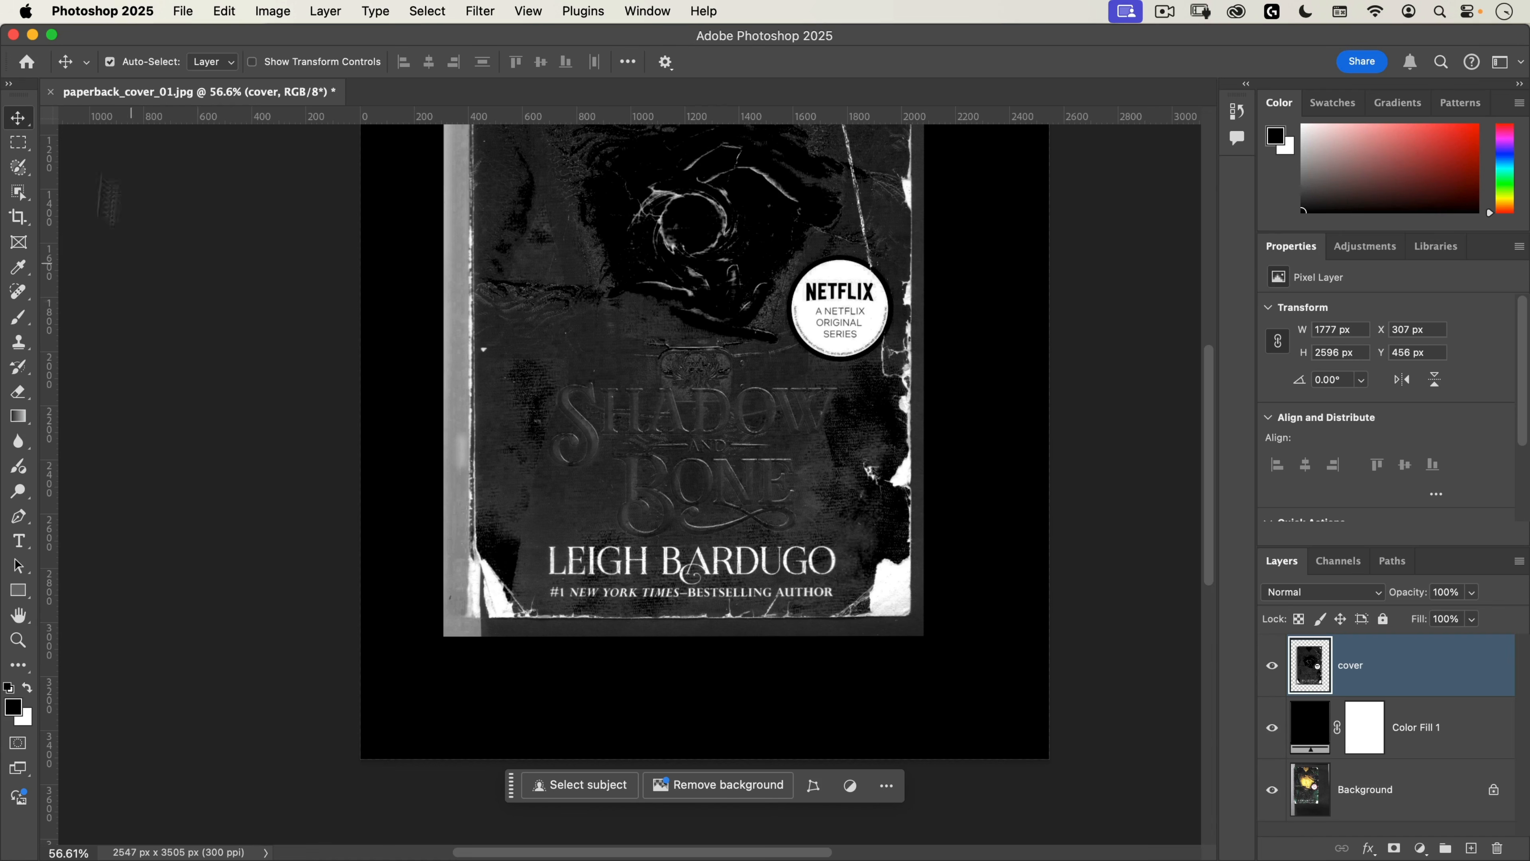
click(259, 14)
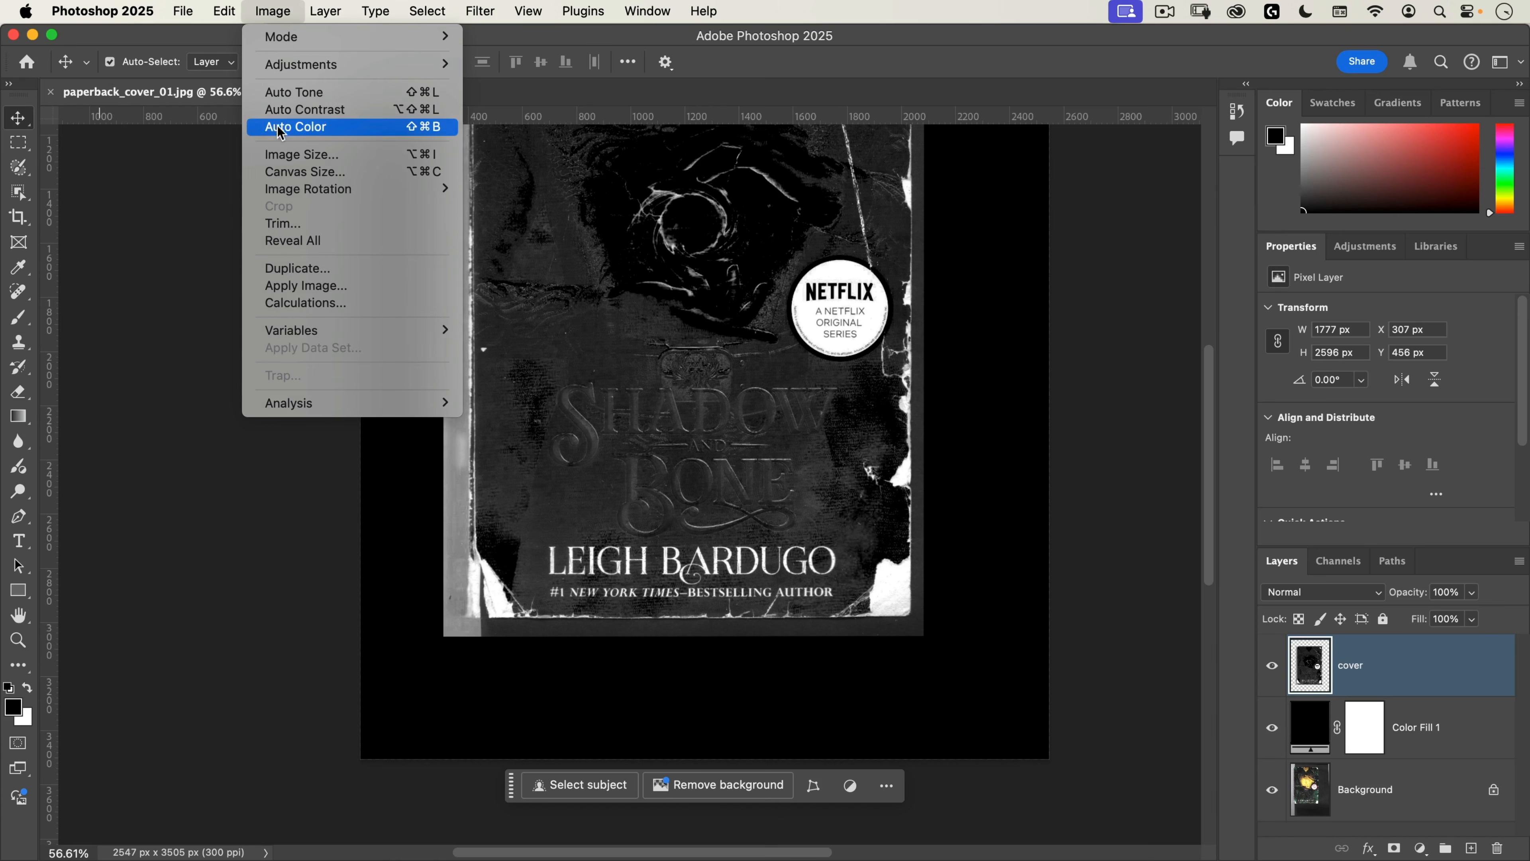
mouse_move(289, 65)
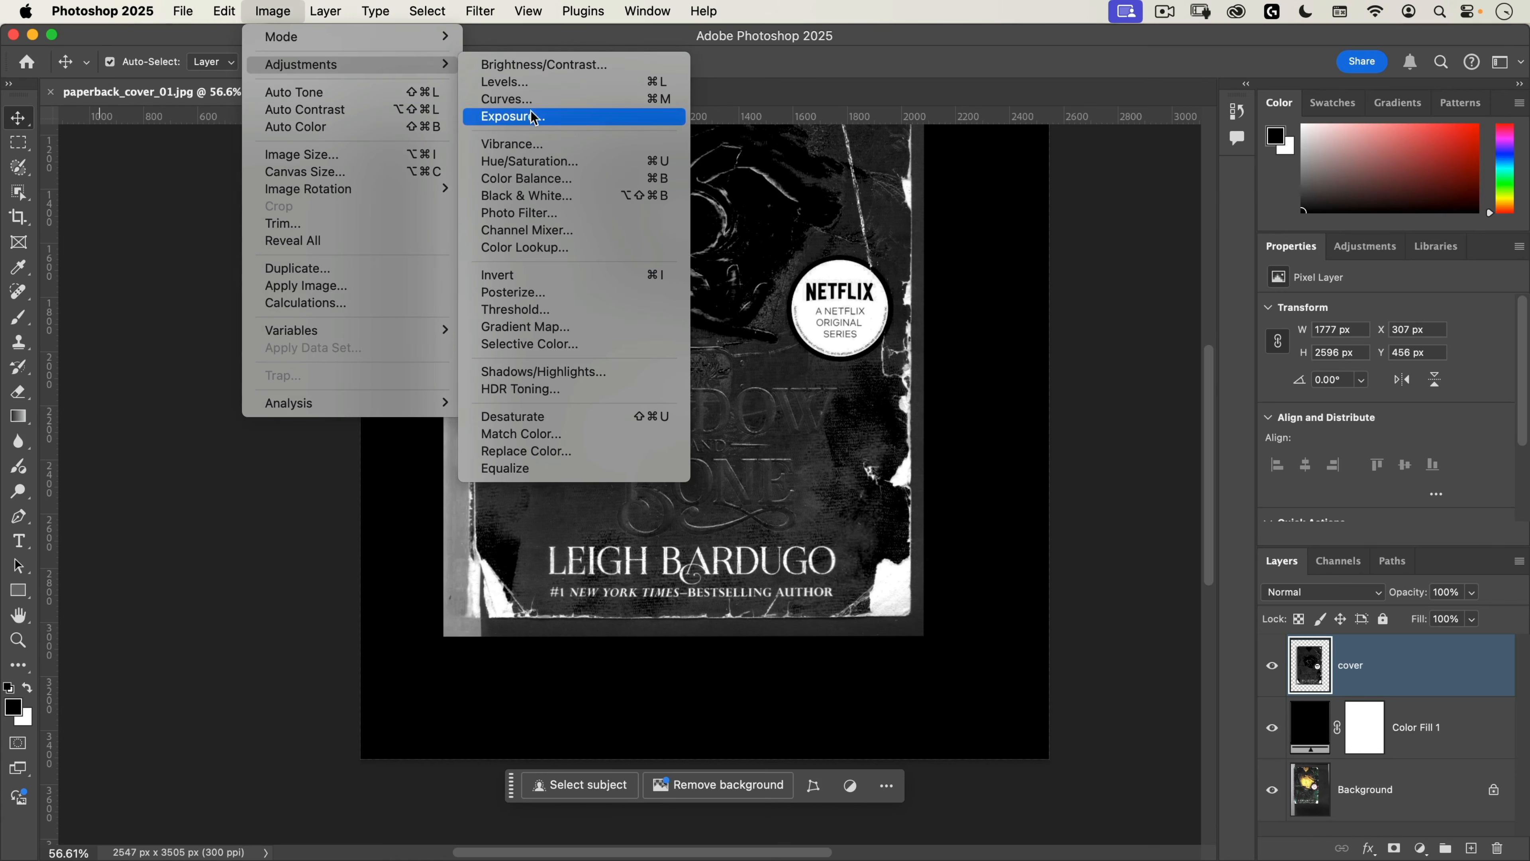
click(528, 123)
click(537, 102)
drag(683, 153, 976, 261)
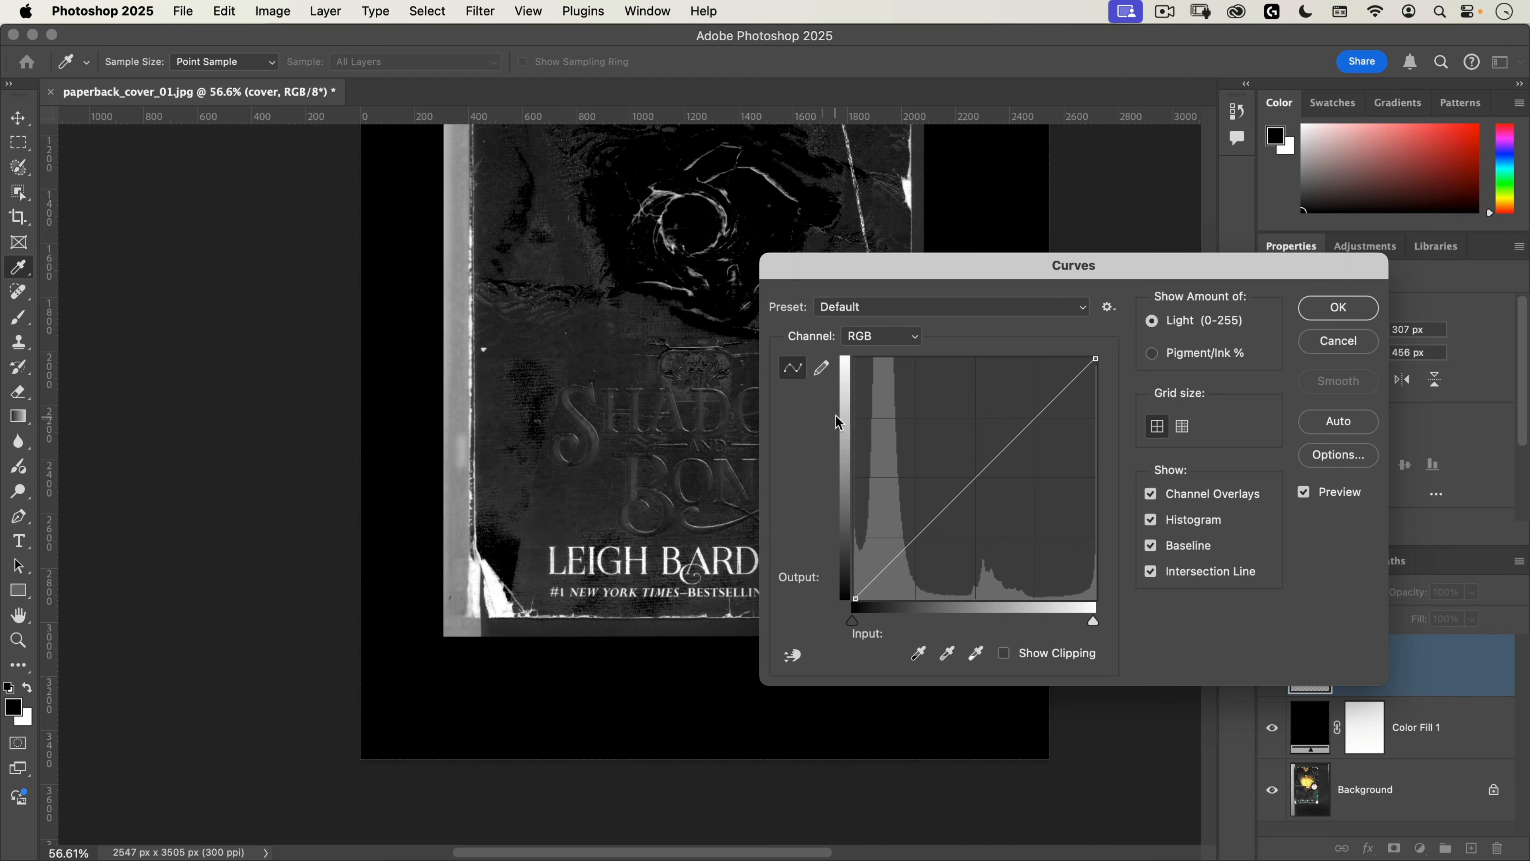
click(794, 658)
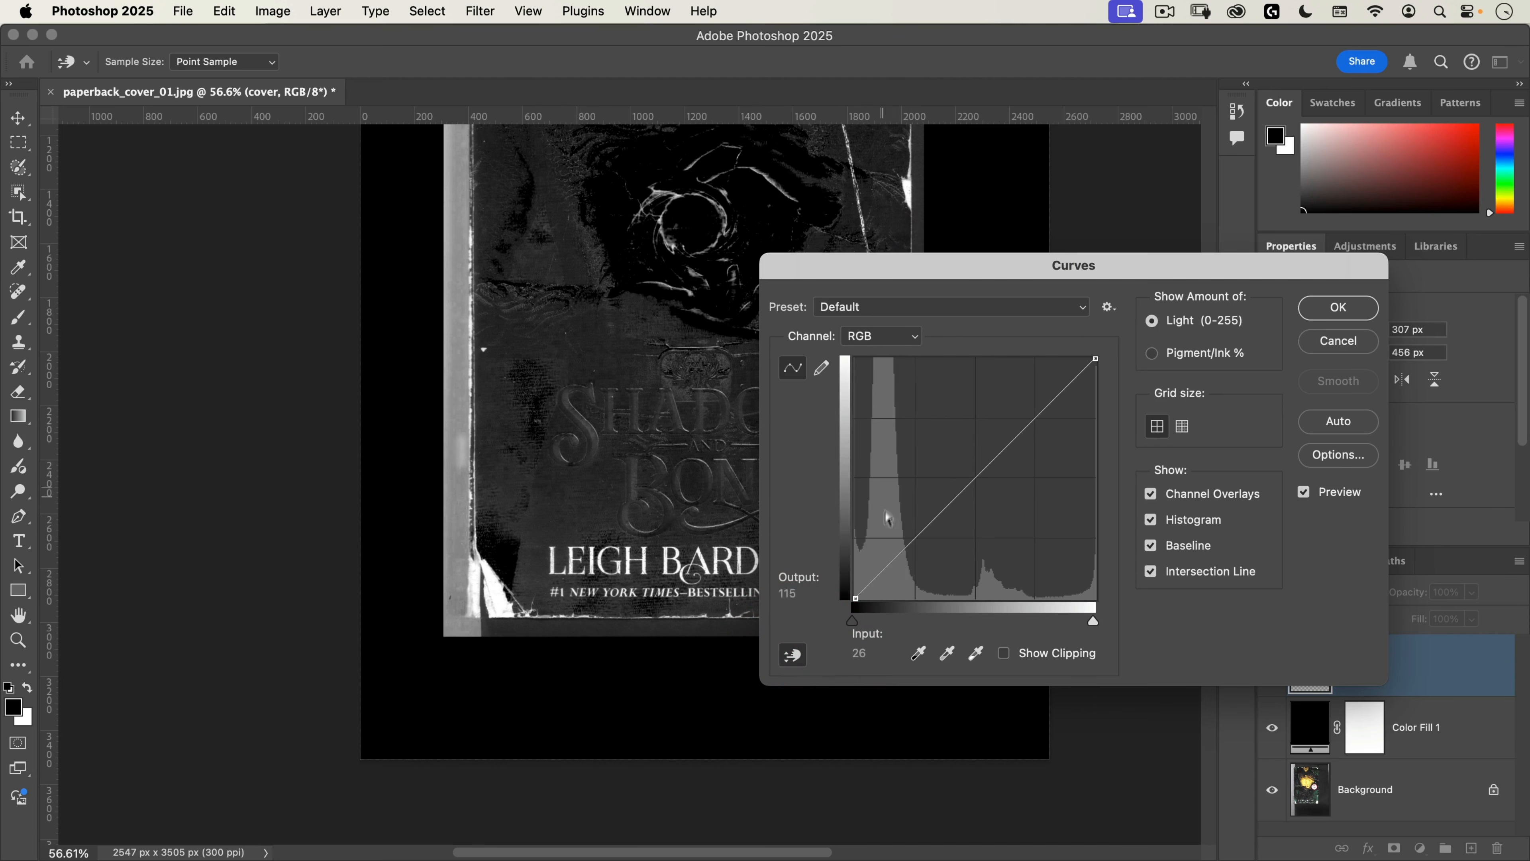
click(793, 655)
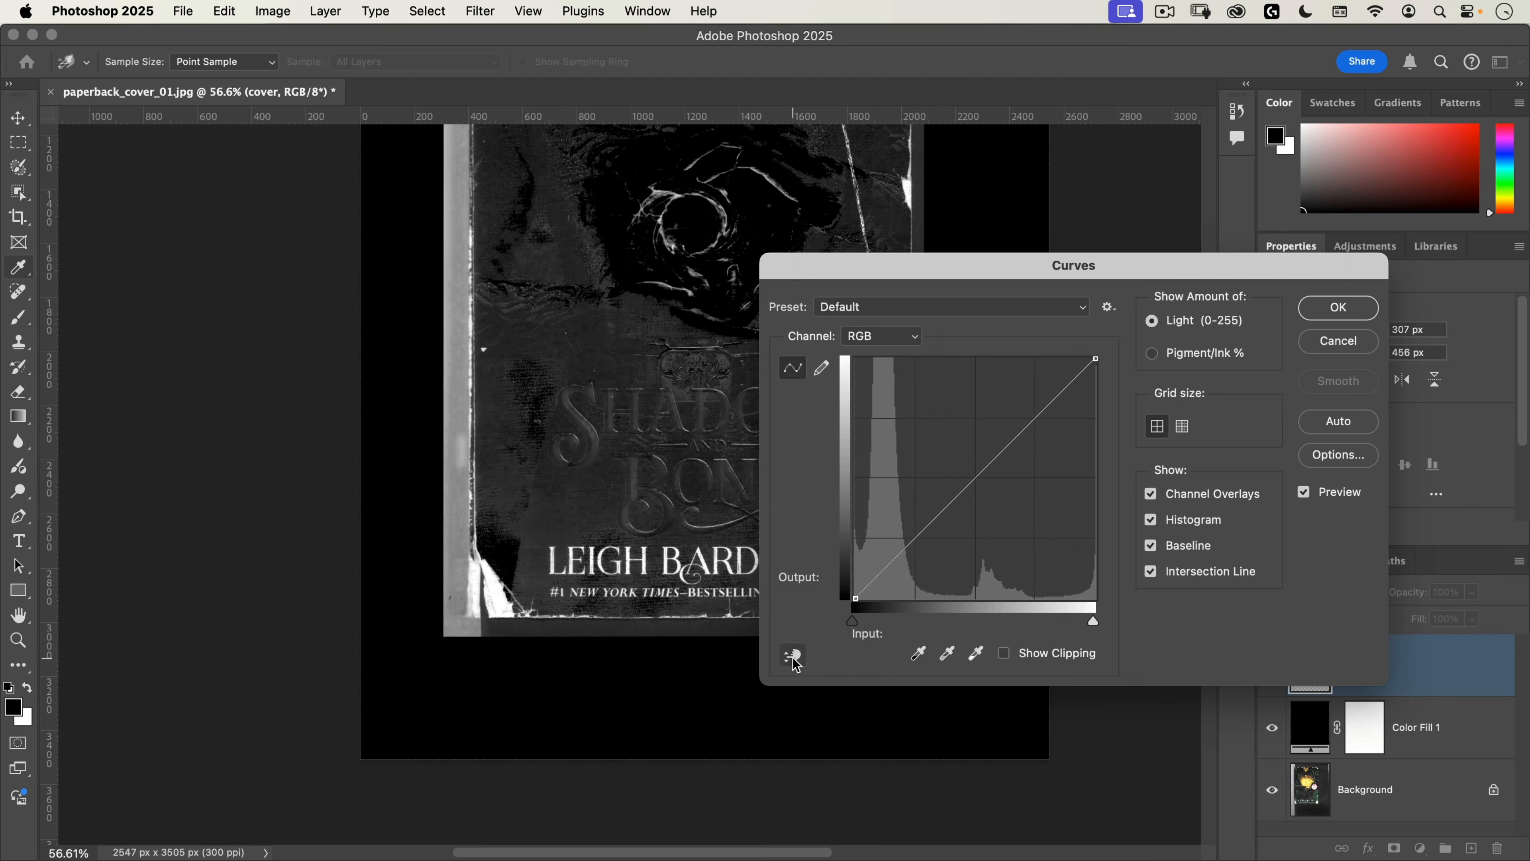
drag(851, 623, 901, 622)
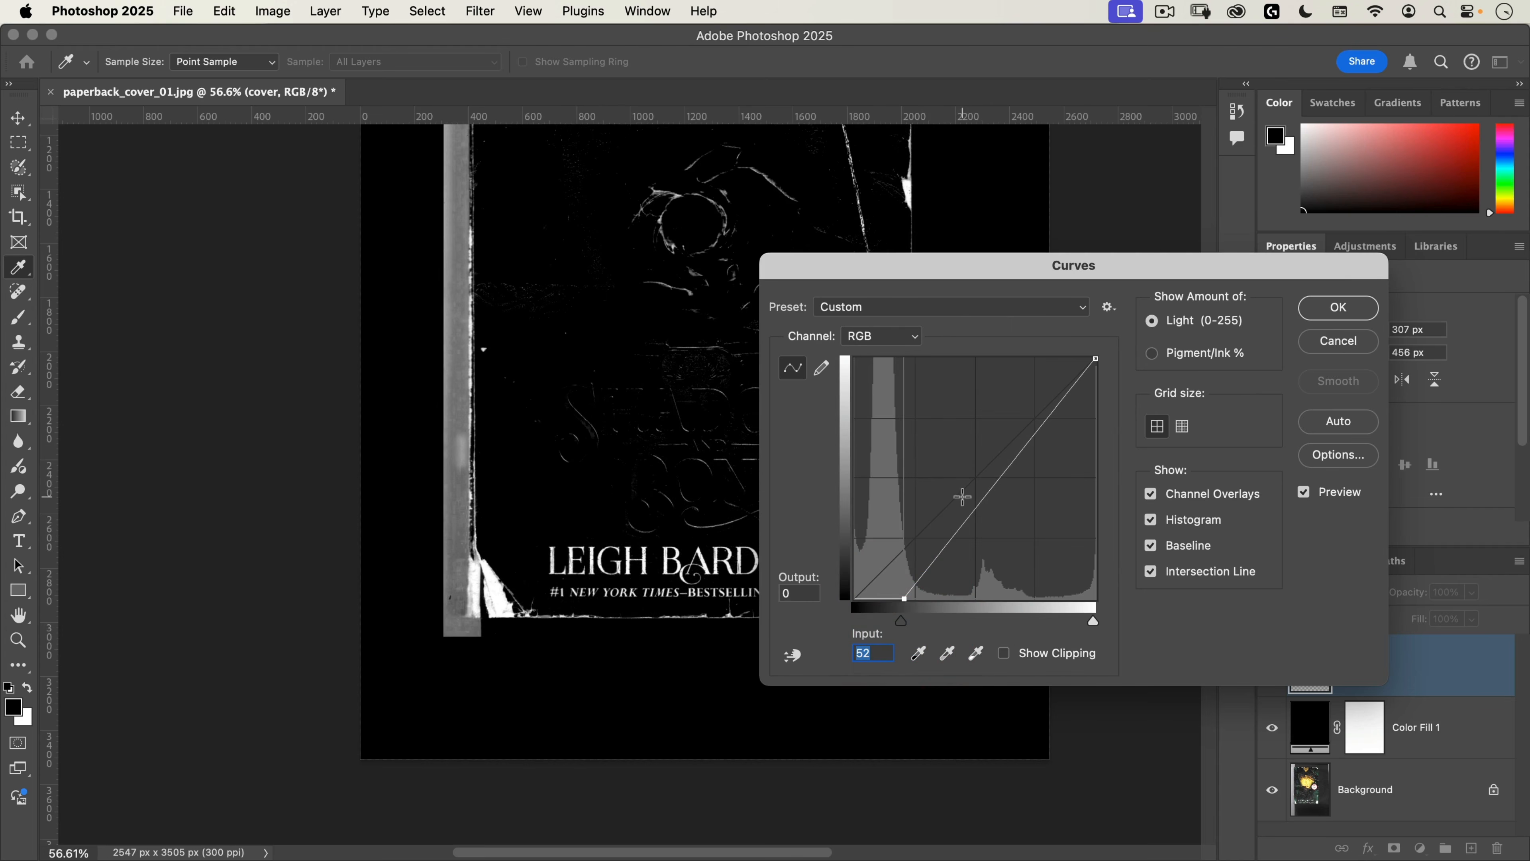
Step: Add a midtone curve point at input 131, output 115, raise the black point's input to 60, and apply the Curves adjustment
drag(974, 511, 972, 500)
scroll(603, 422, up, 5)
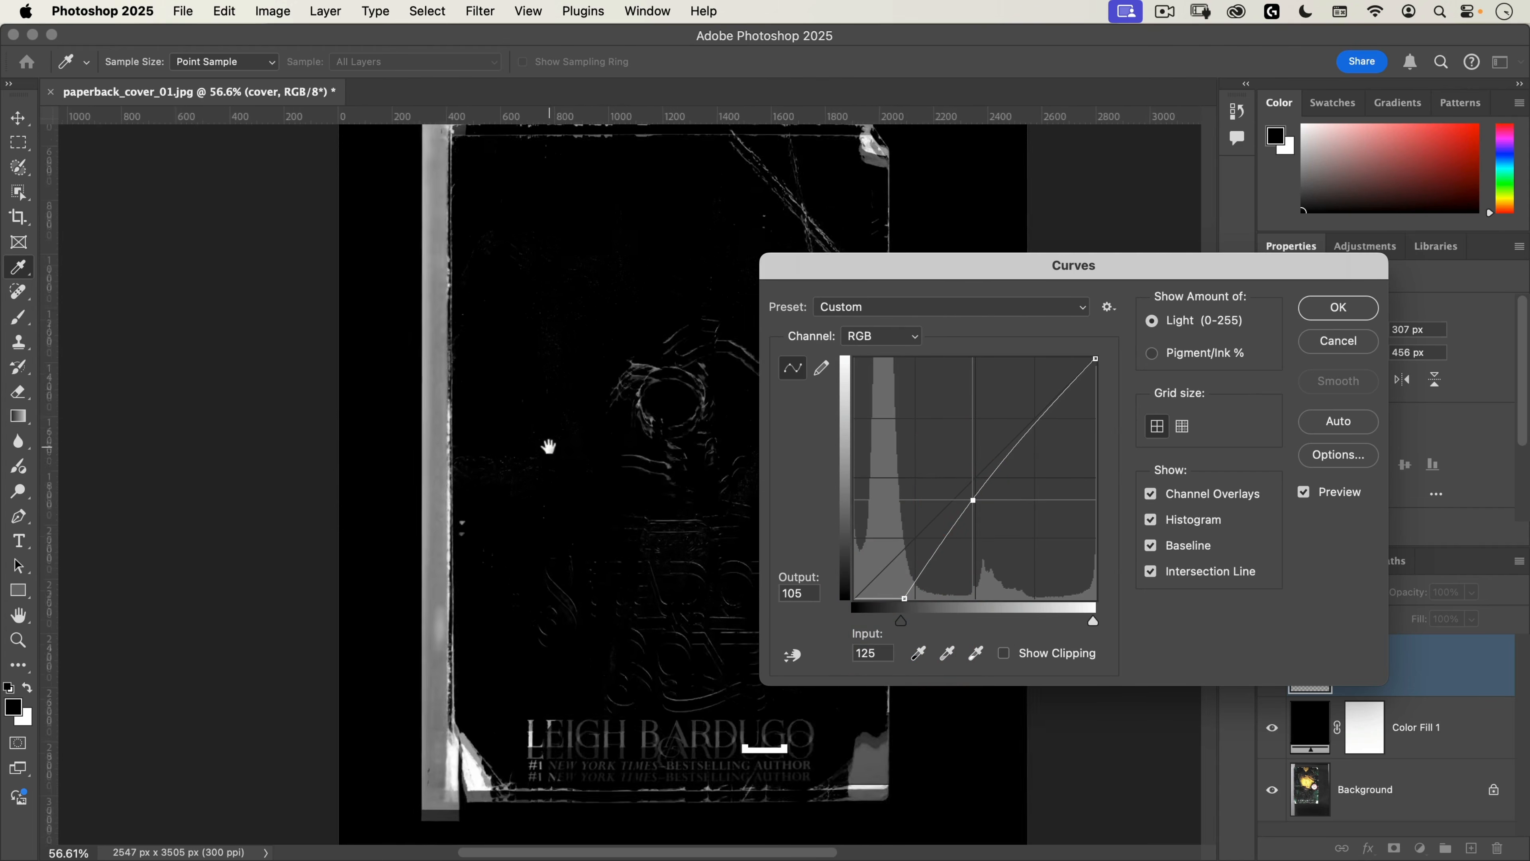
click(544, 470)
drag(595, 372, 438, 316)
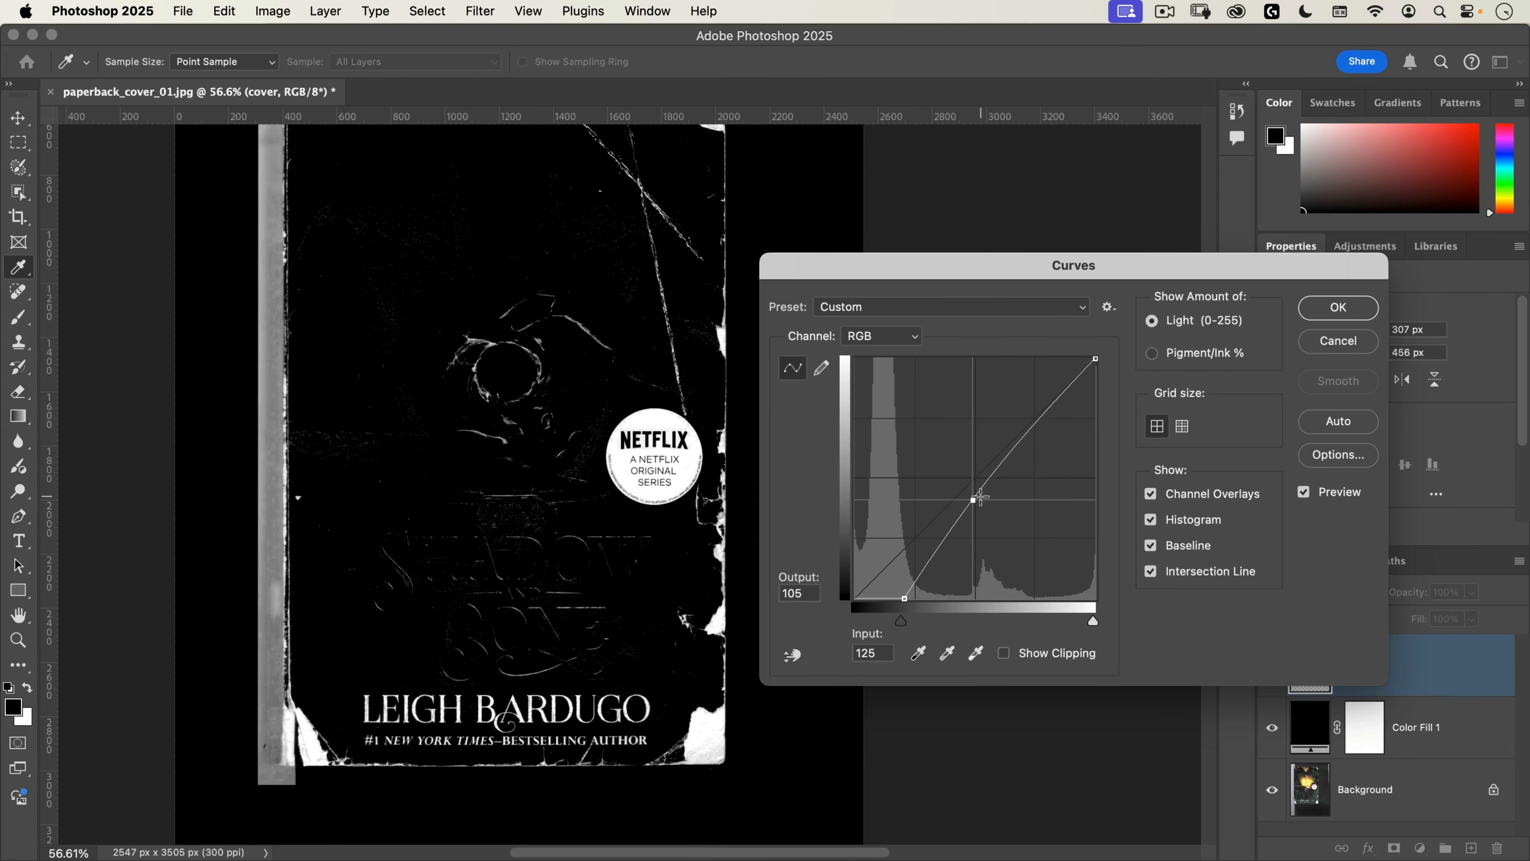
drag(974, 501, 980, 491)
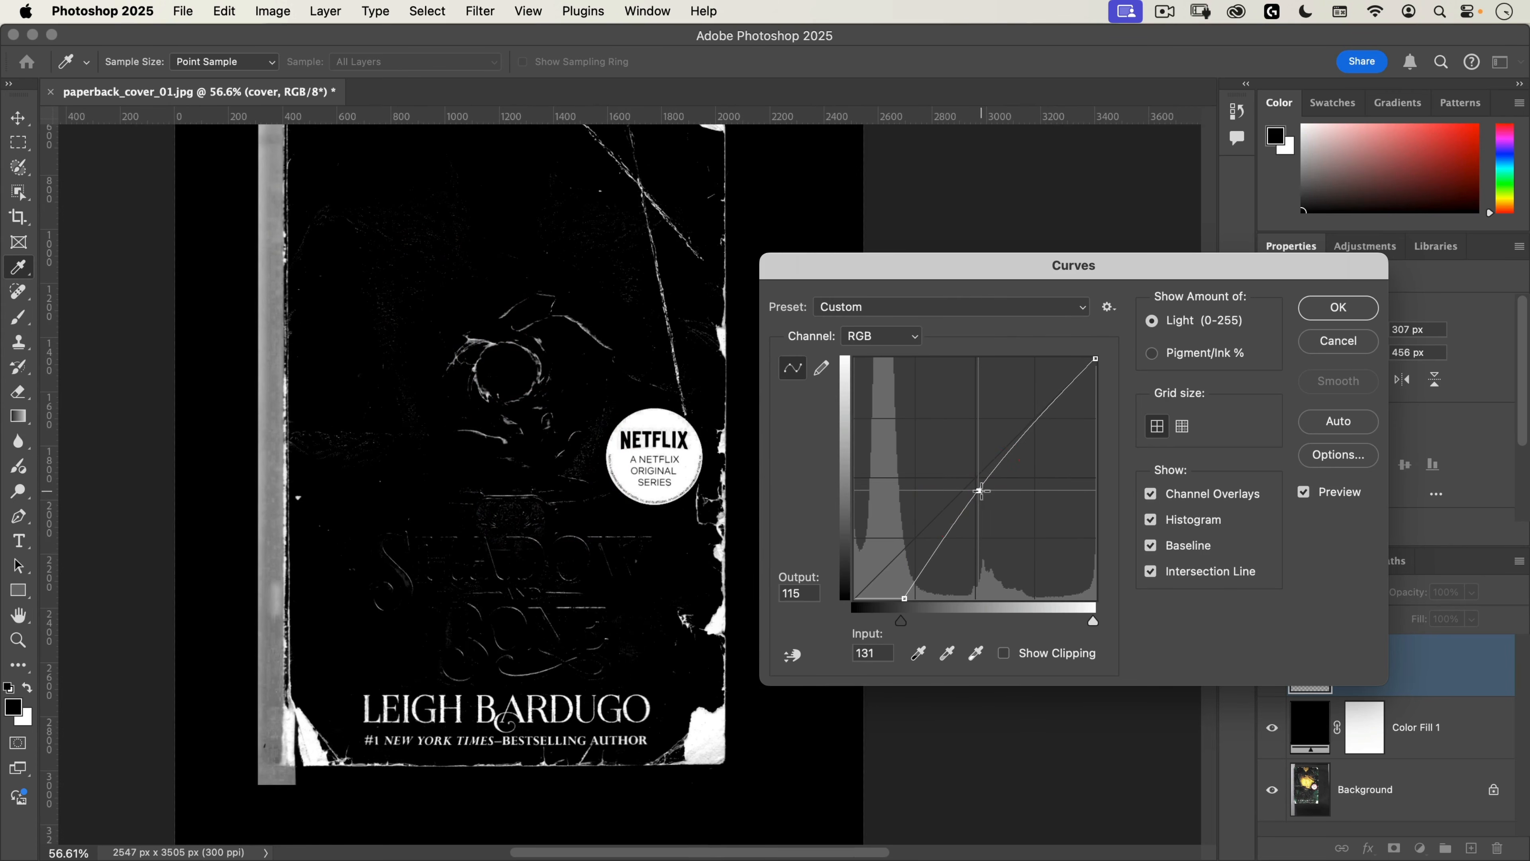
drag(902, 622, 911, 622)
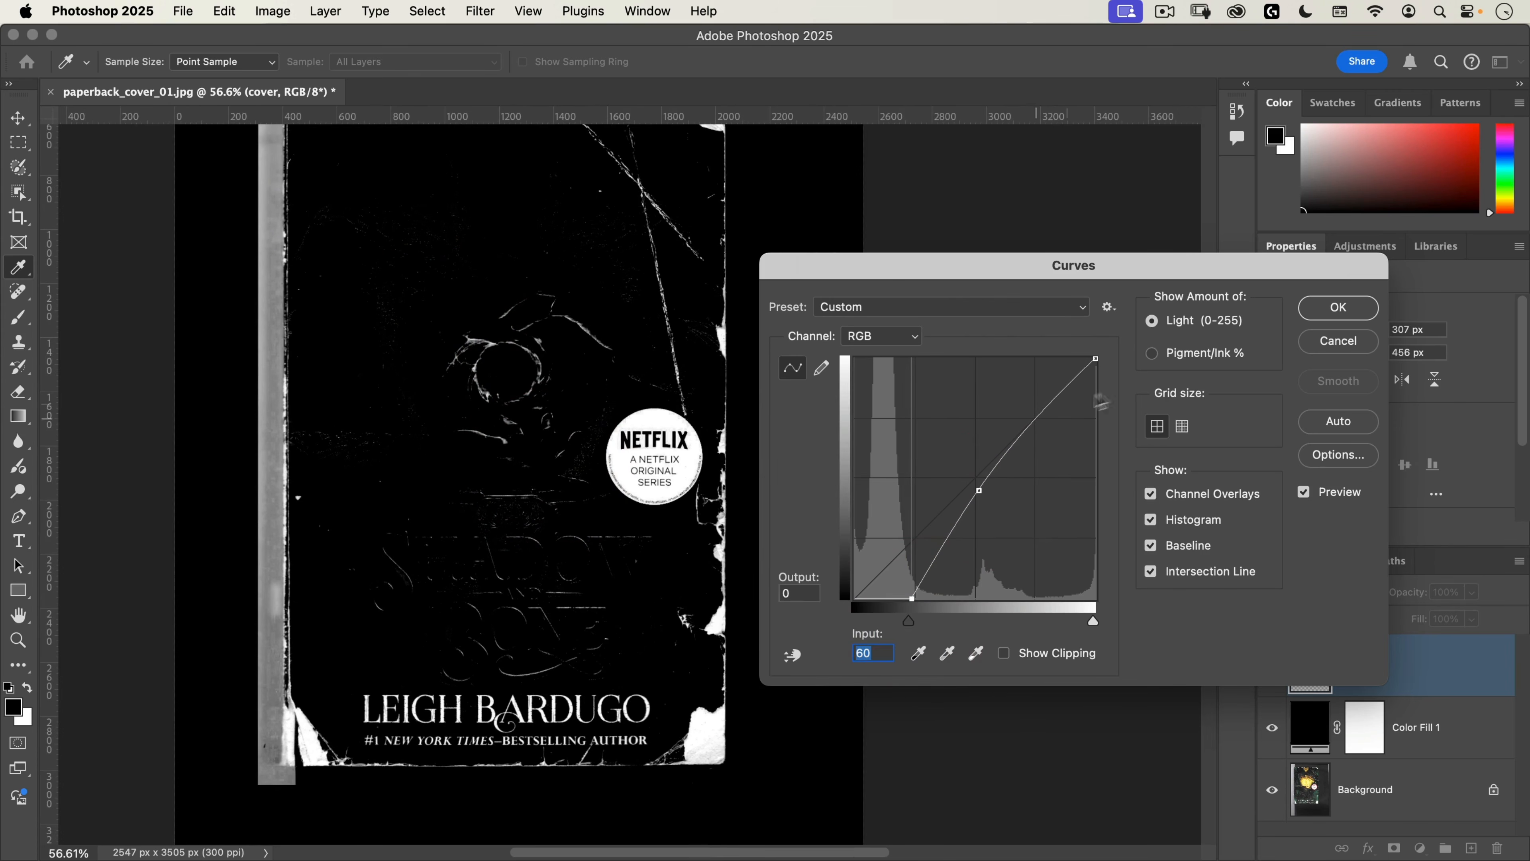
click(1328, 308)
Step: Add a new layer named overlay above the cover layer and set its blend mode to Overlay
drag(557, 276, 708, 429)
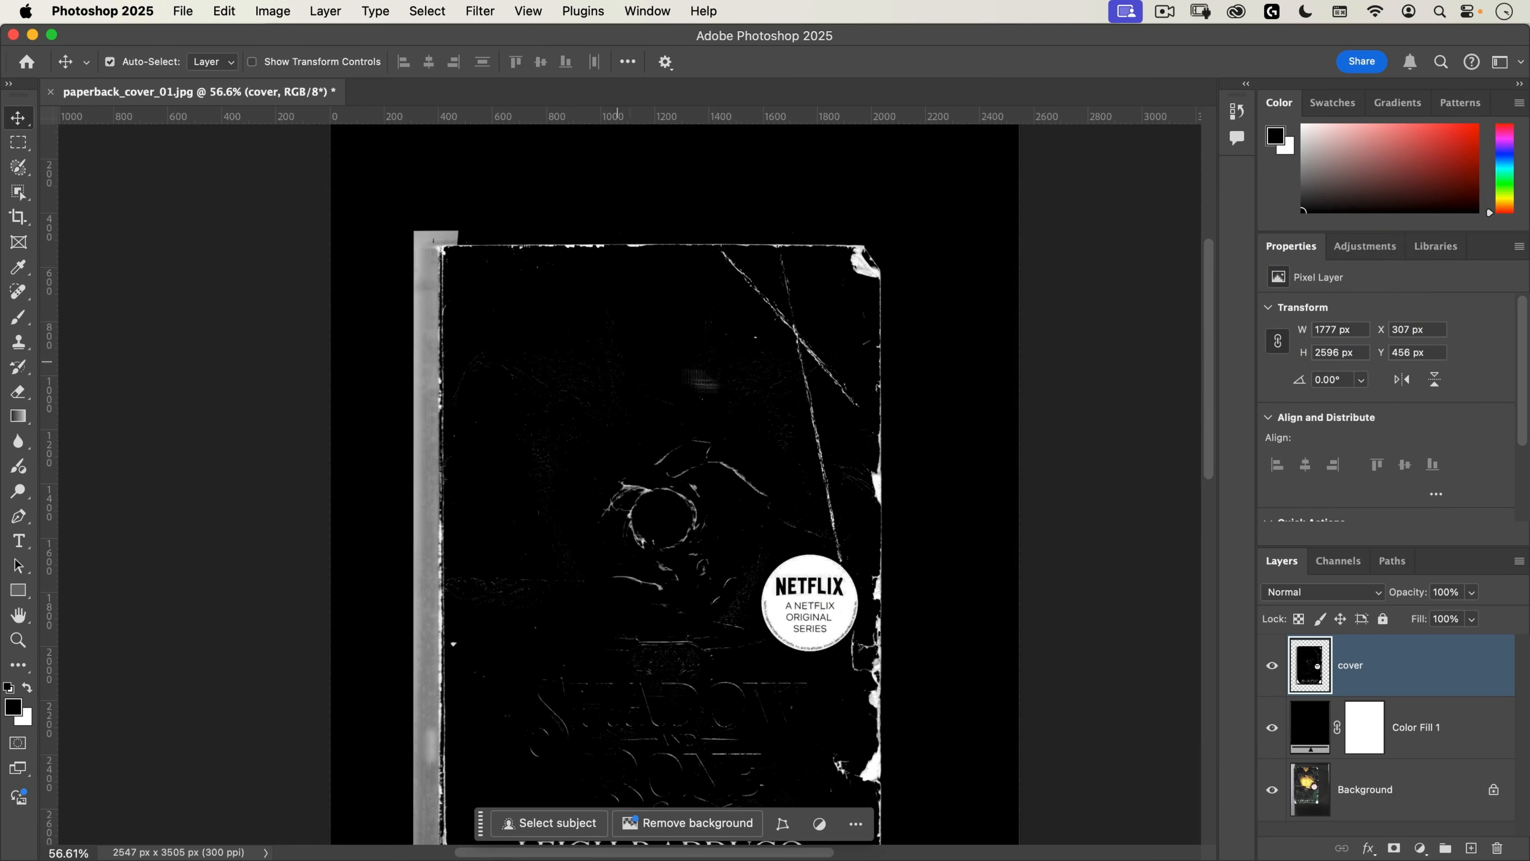
drag(702, 434, 712, 280)
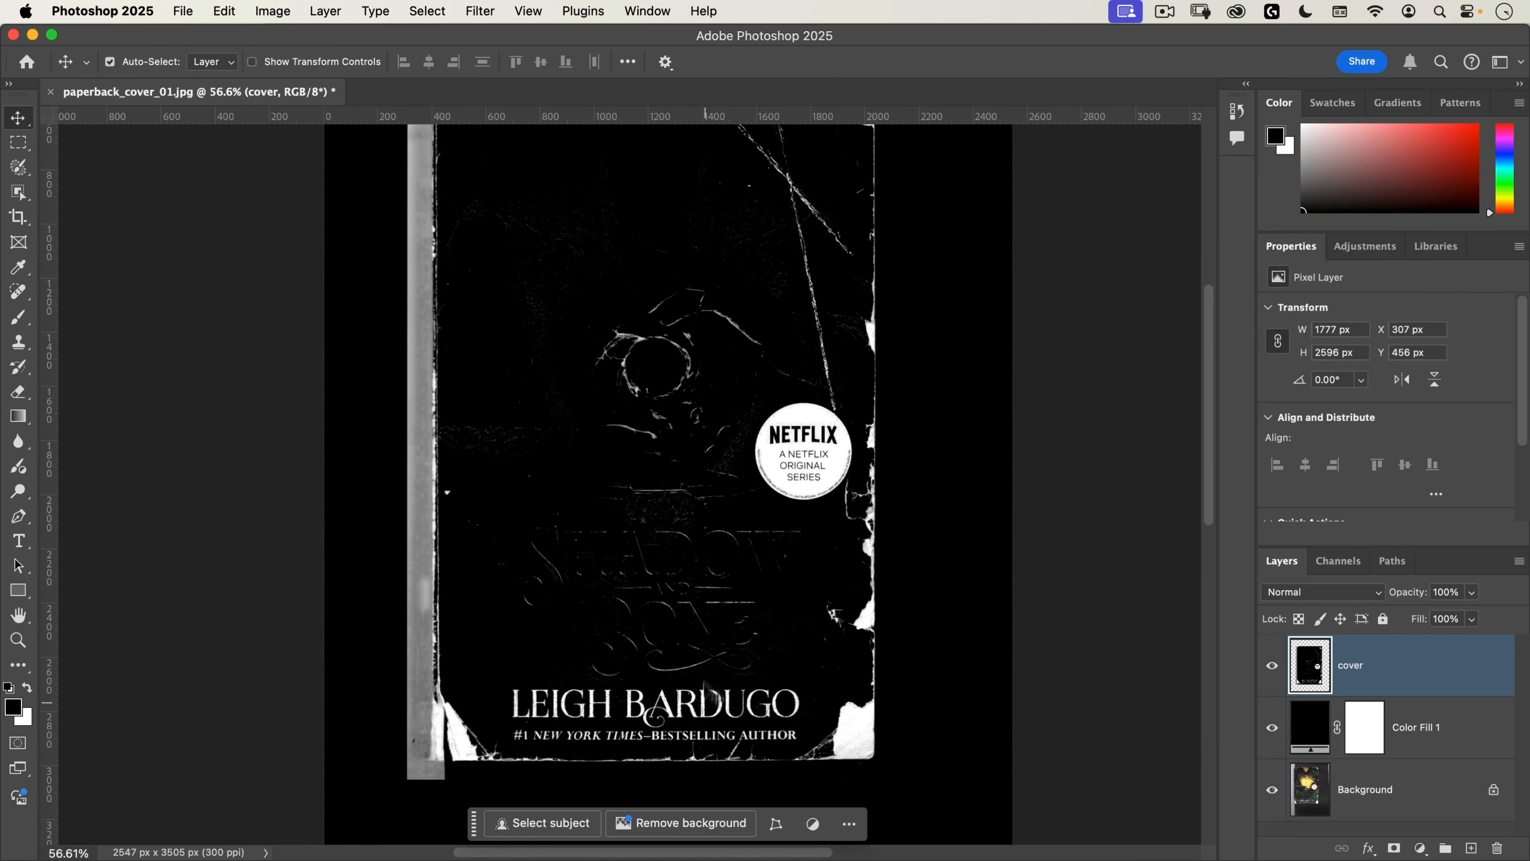
click(1470, 848)
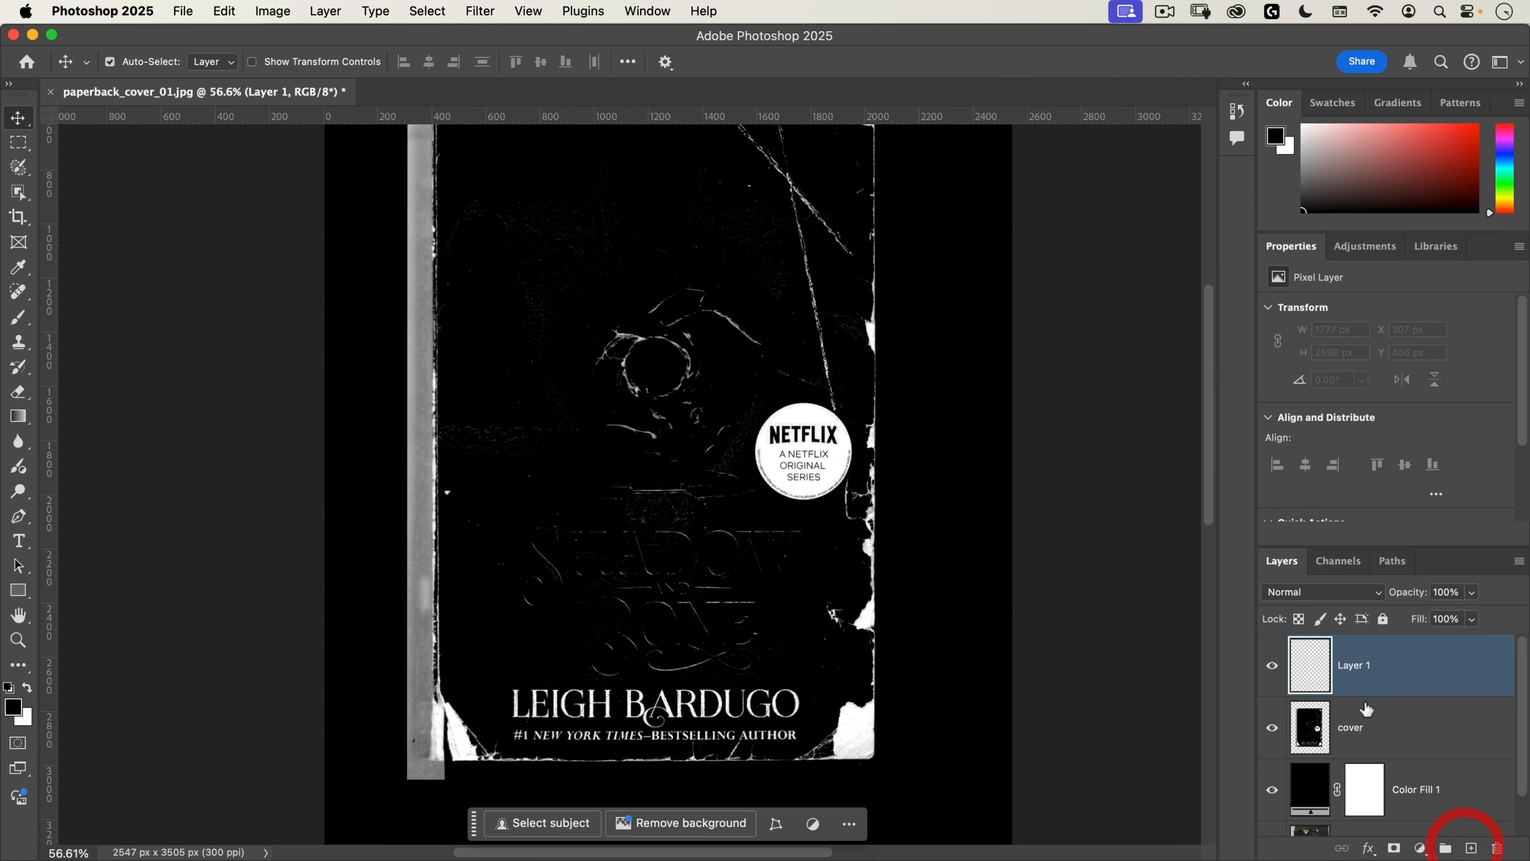
text(overlay)
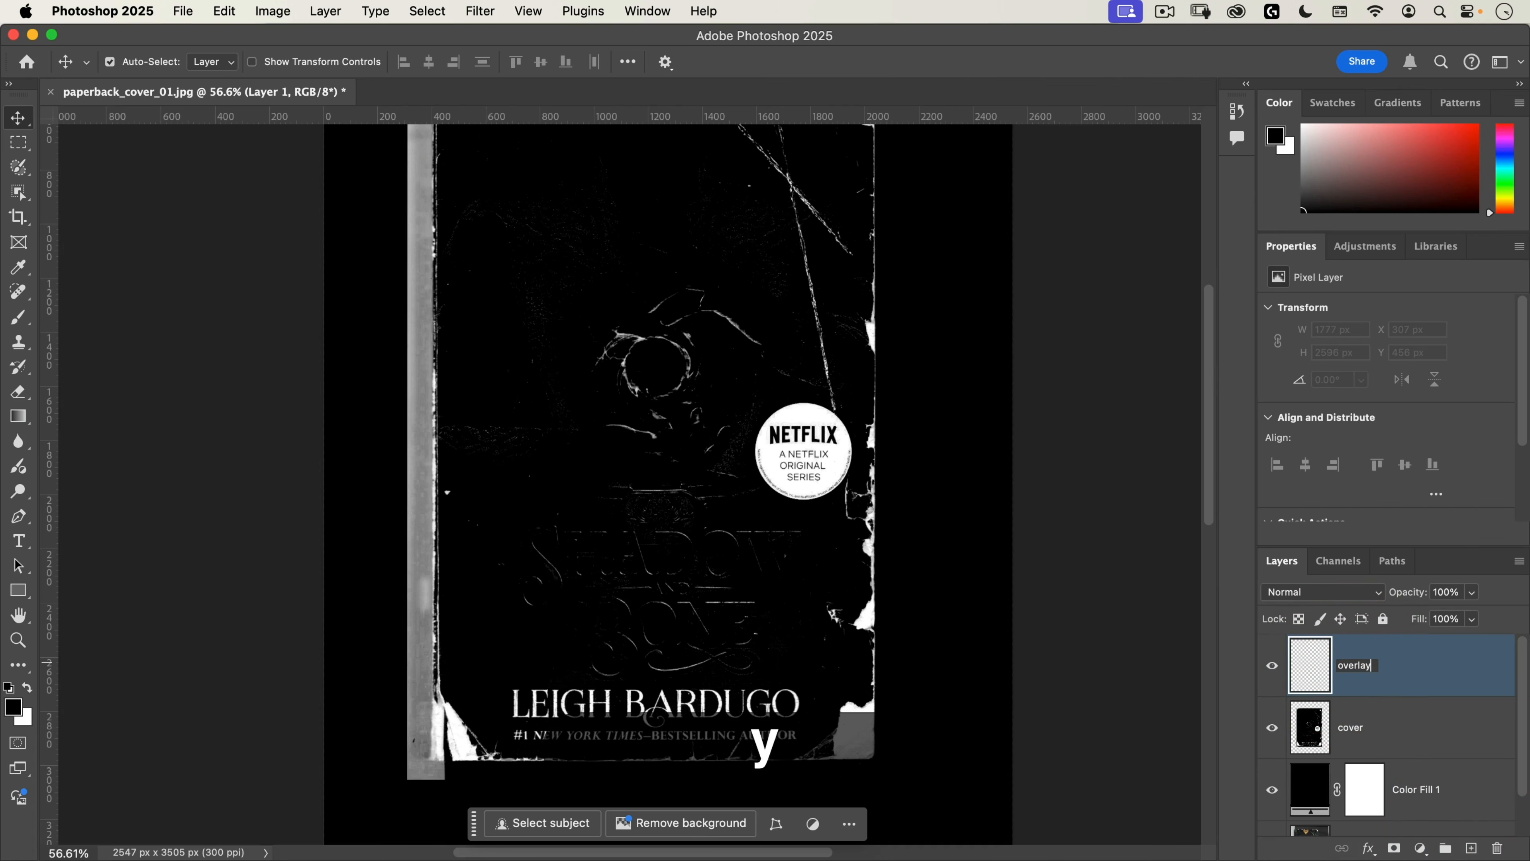
key(Return)
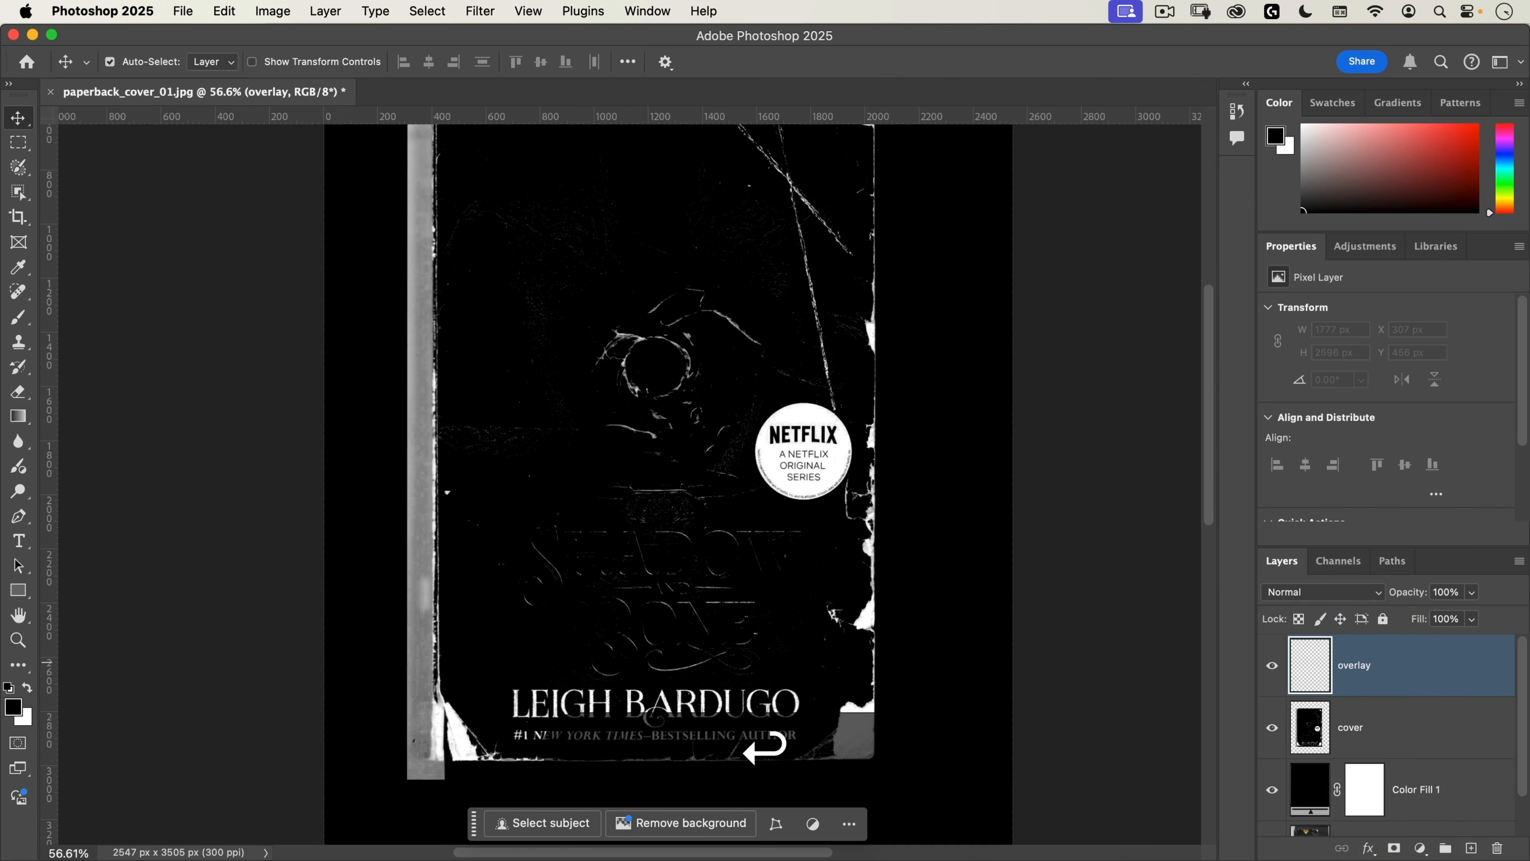
click(1288, 599)
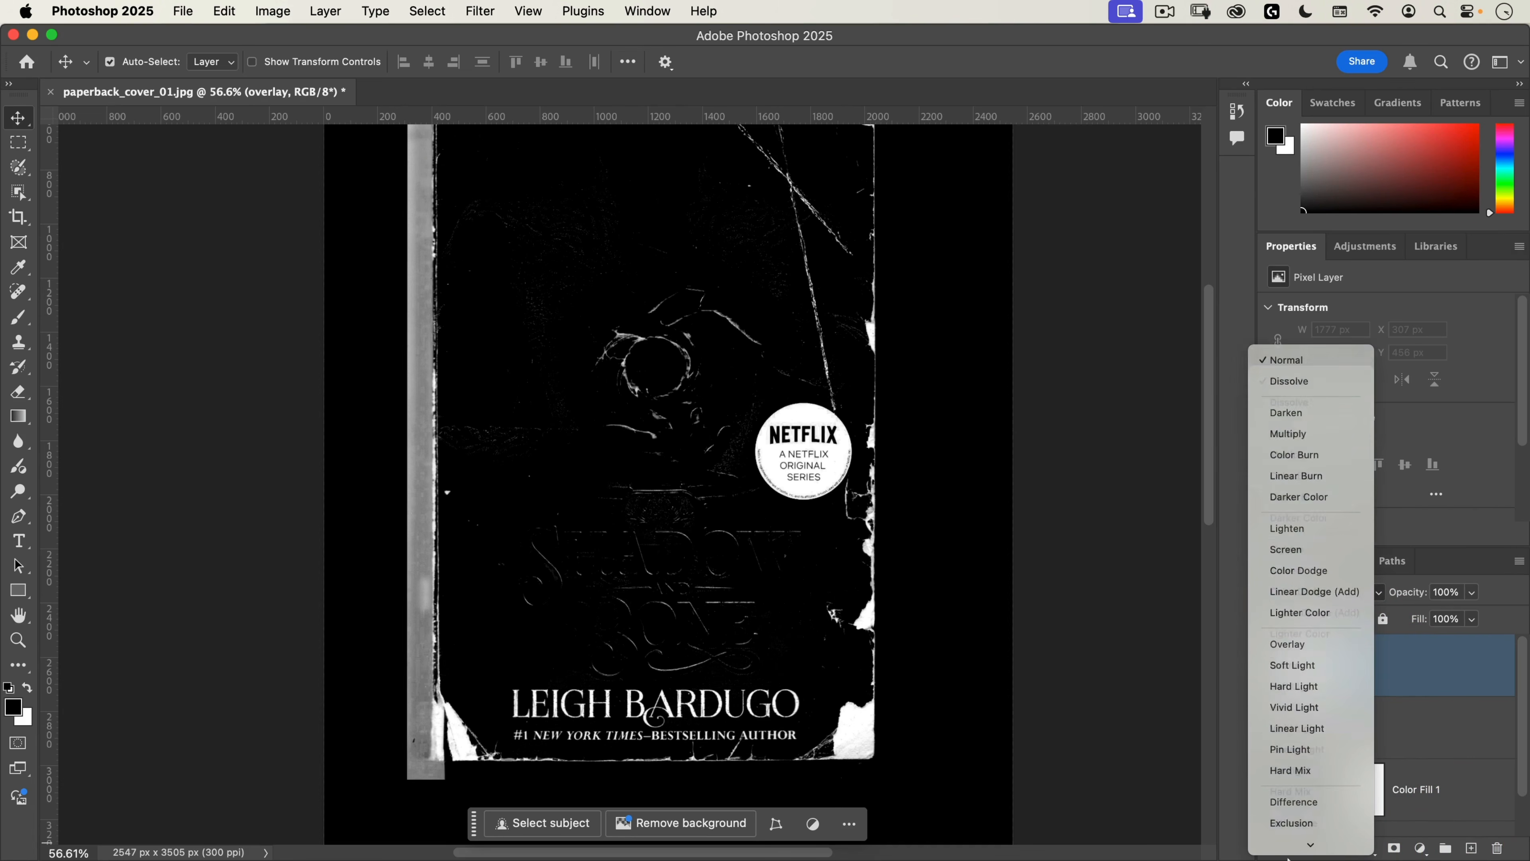
click(1306, 608)
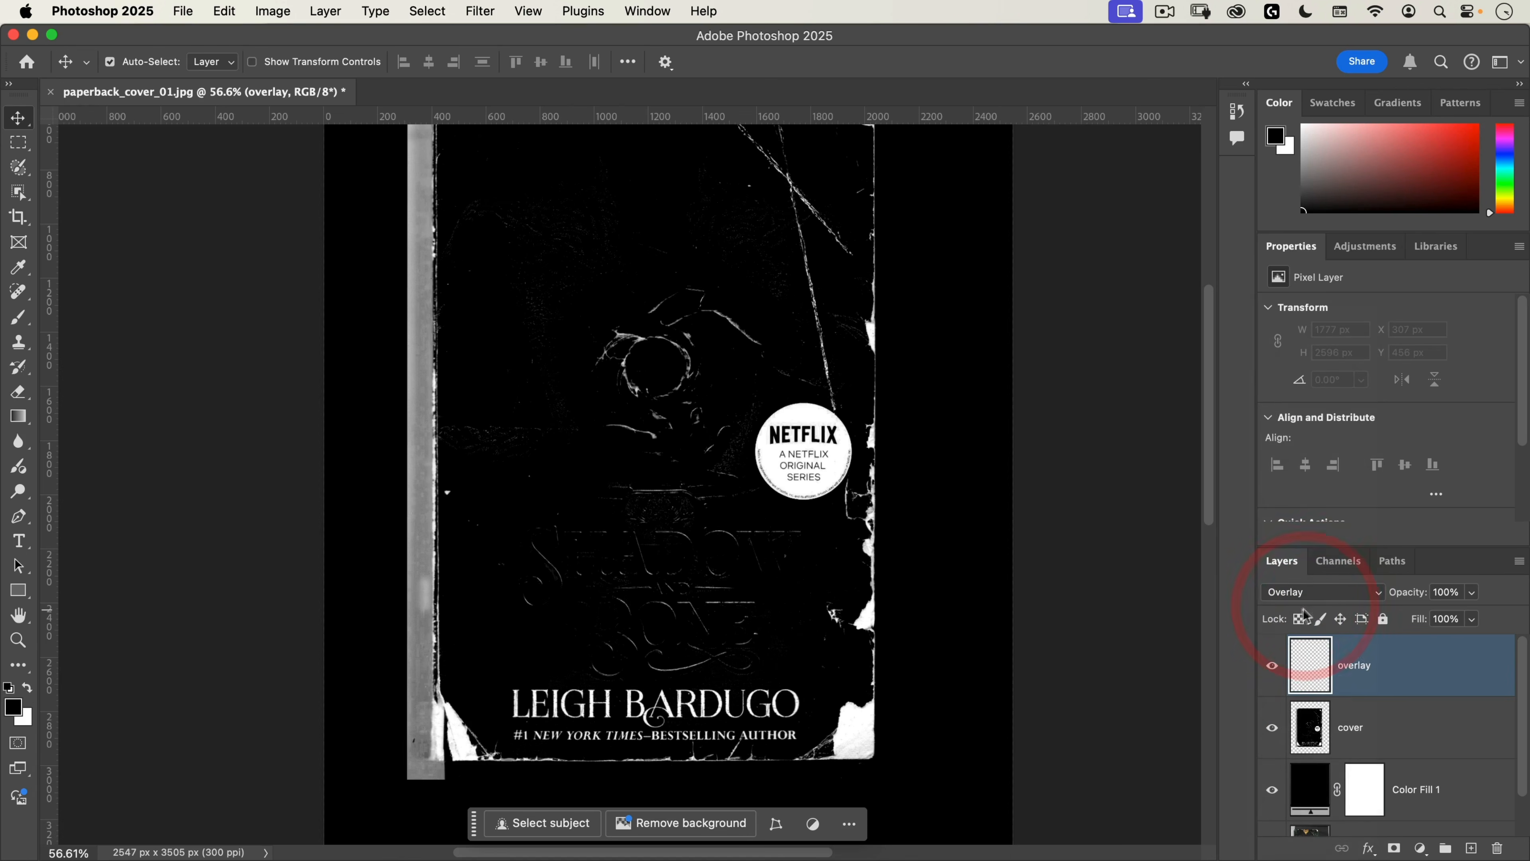
Step: Set up the Gradient tool as a classic linear gradient with the Basics foreground-to-transparent preset and foreground color #000000
drag(418, 676, 548, 581)
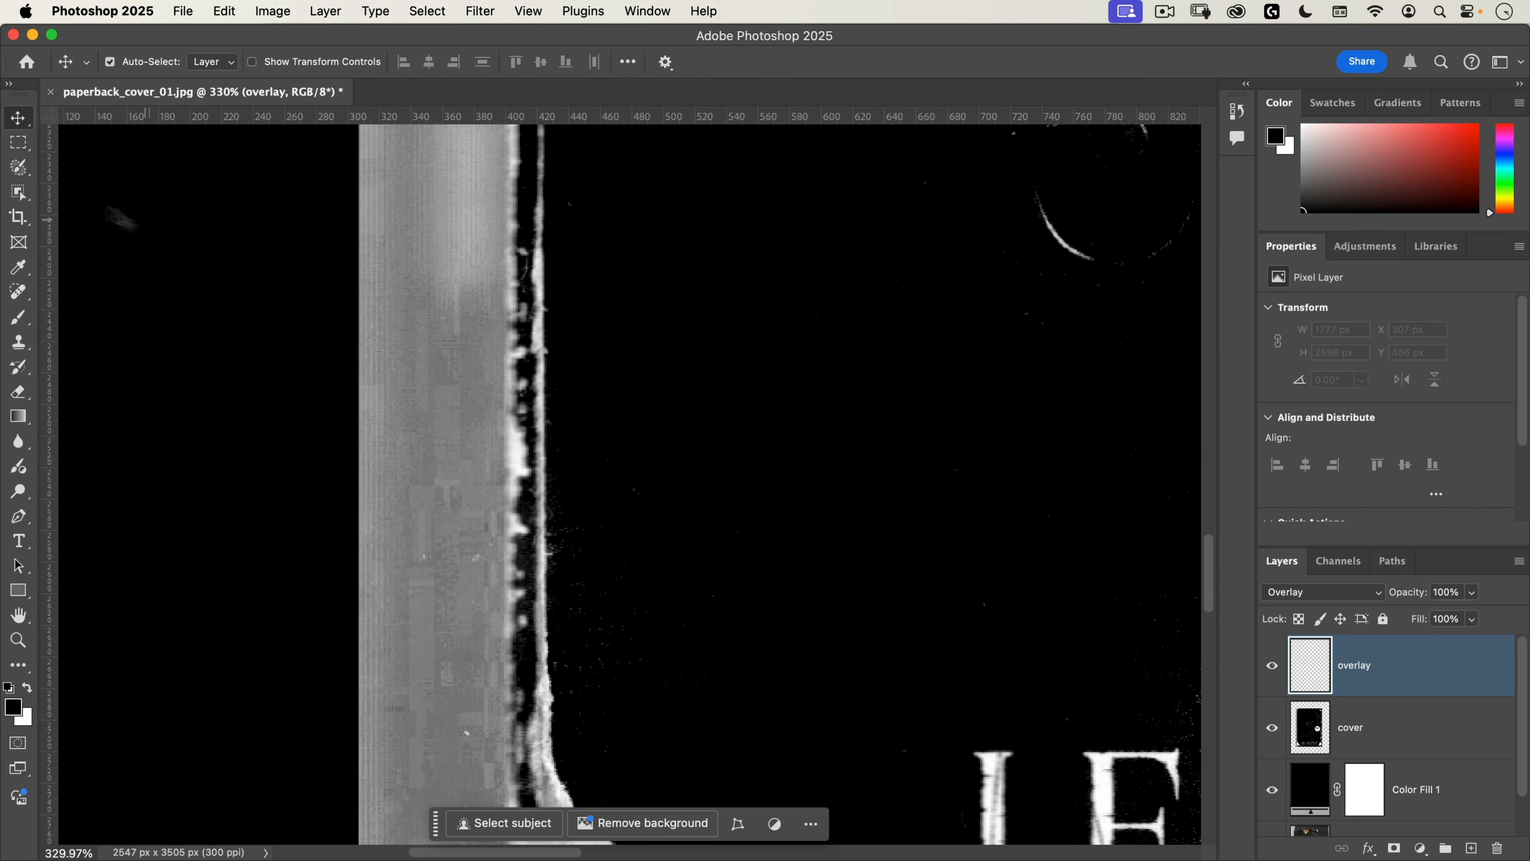
click(19, 417)
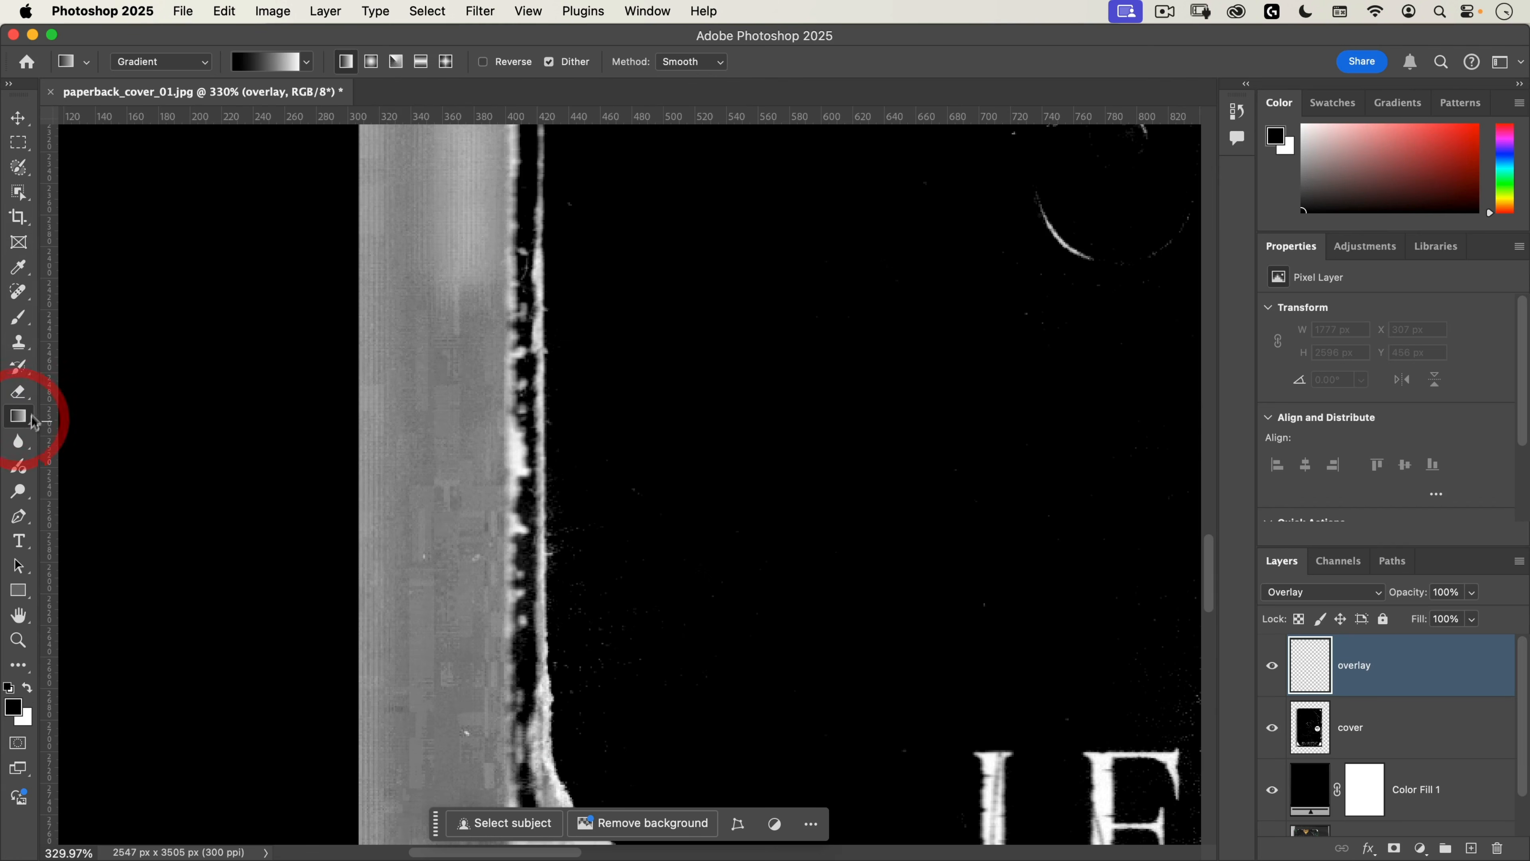
click(174, 62)
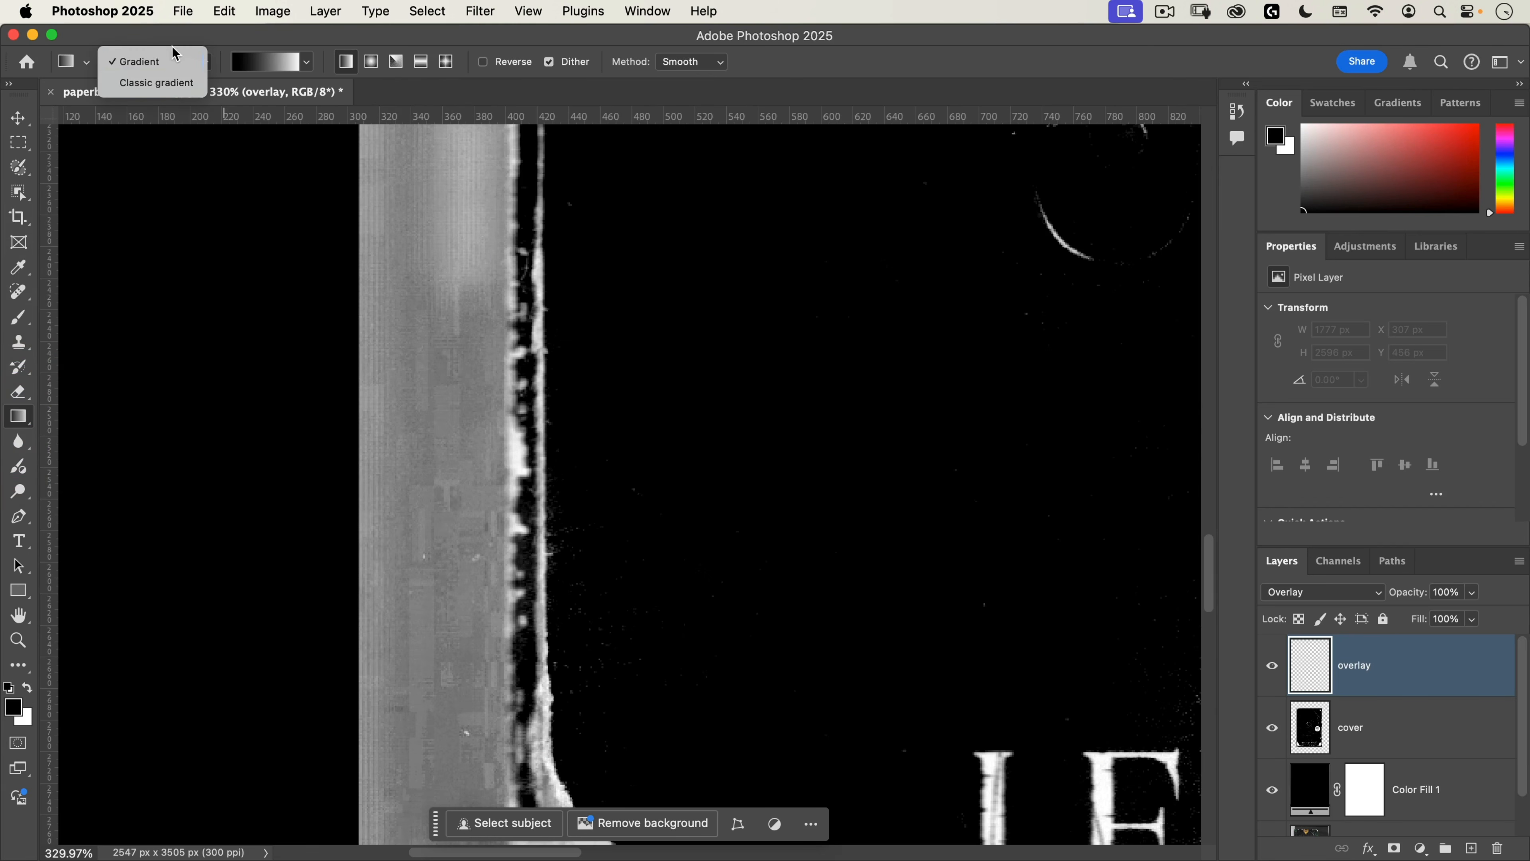
click(166, 76)
click(308, 62)
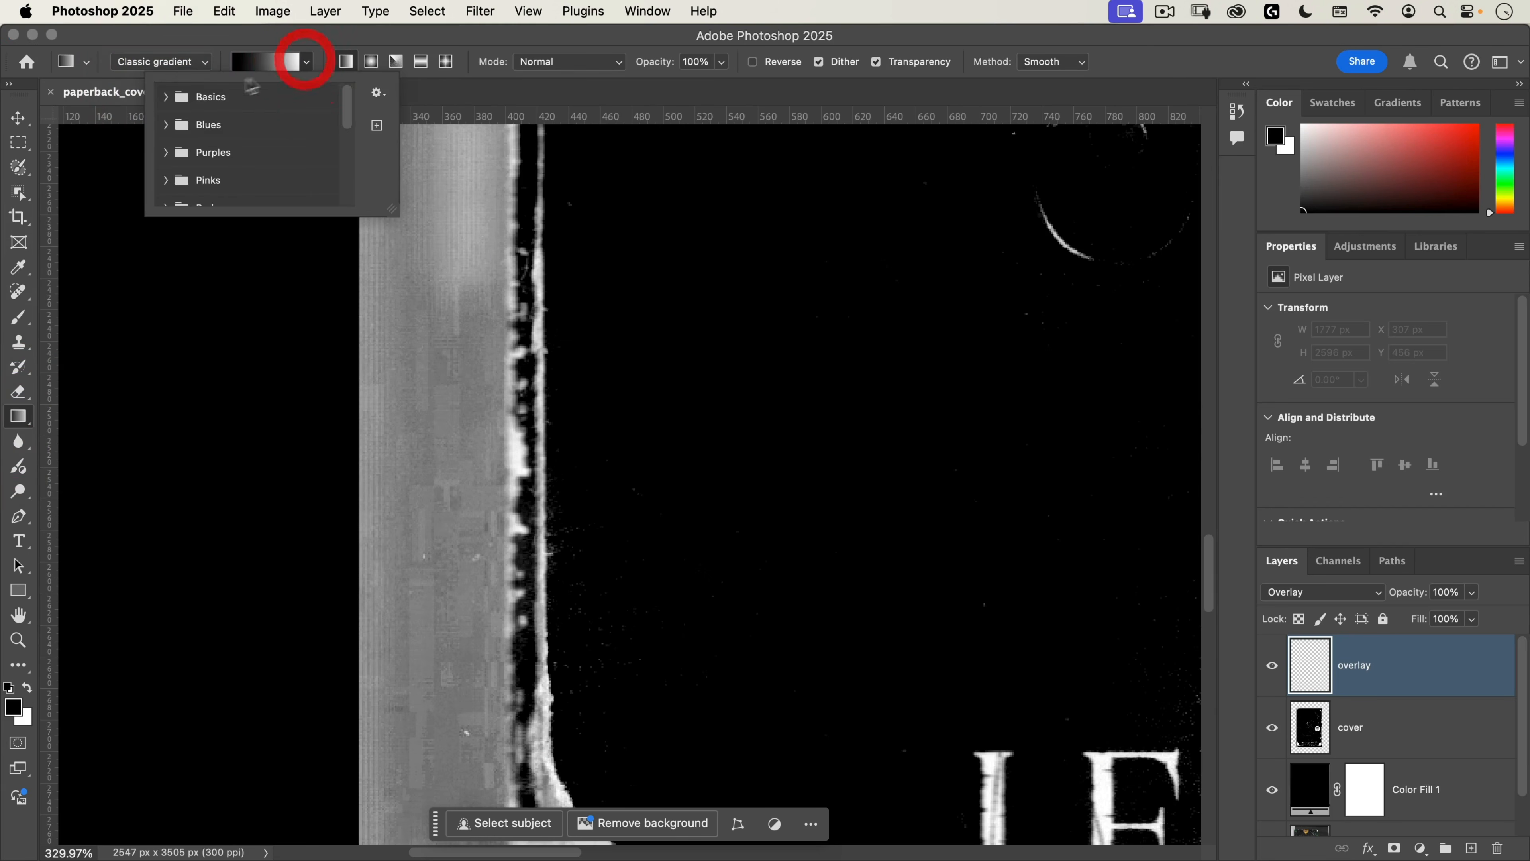
click(166, 97)
click(220, 135)
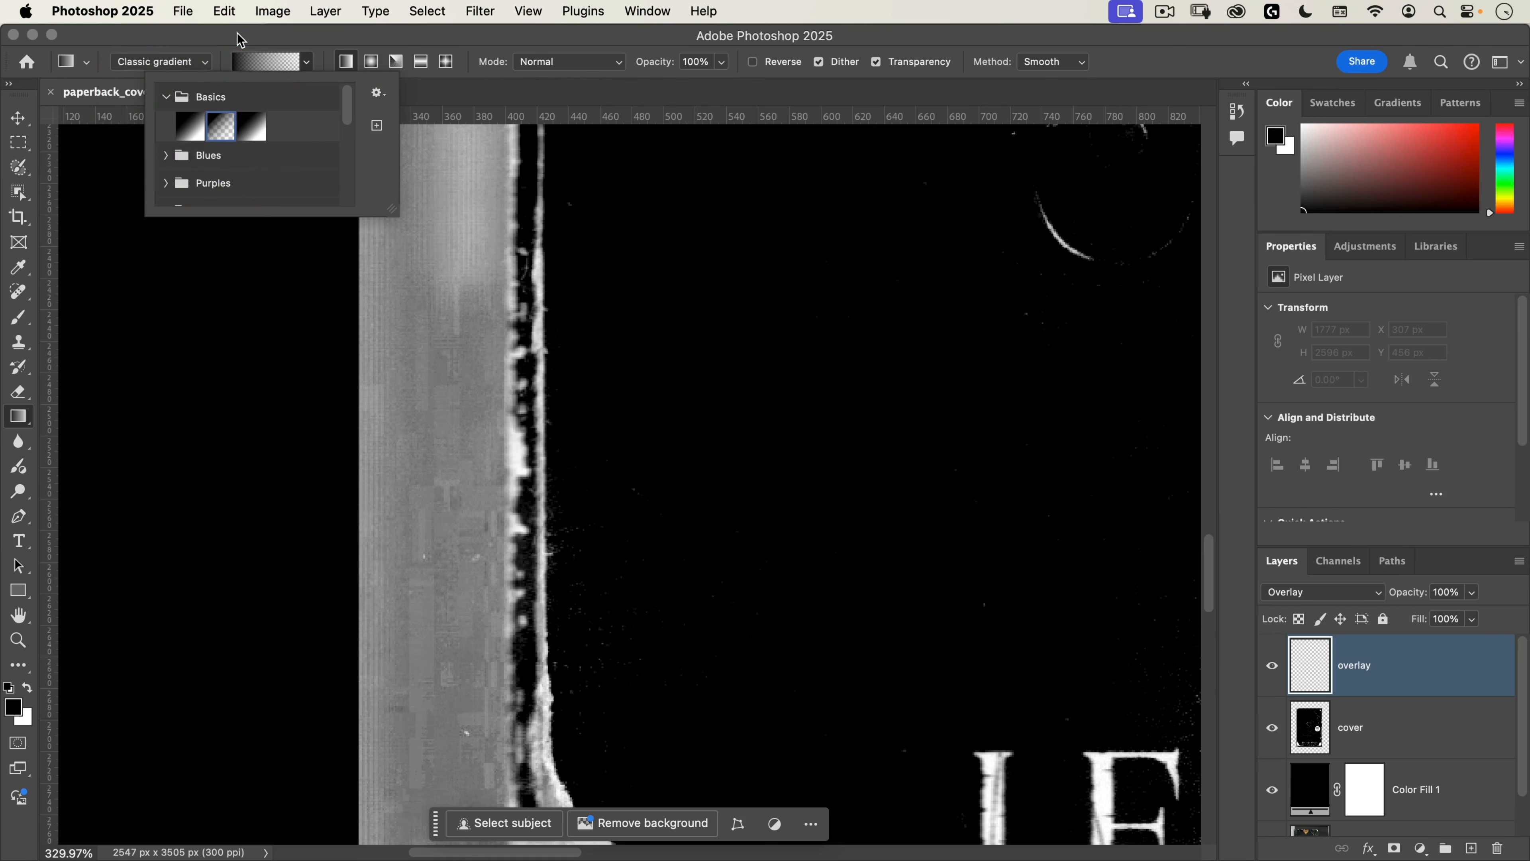
click(240, 40)
click(21, 710)
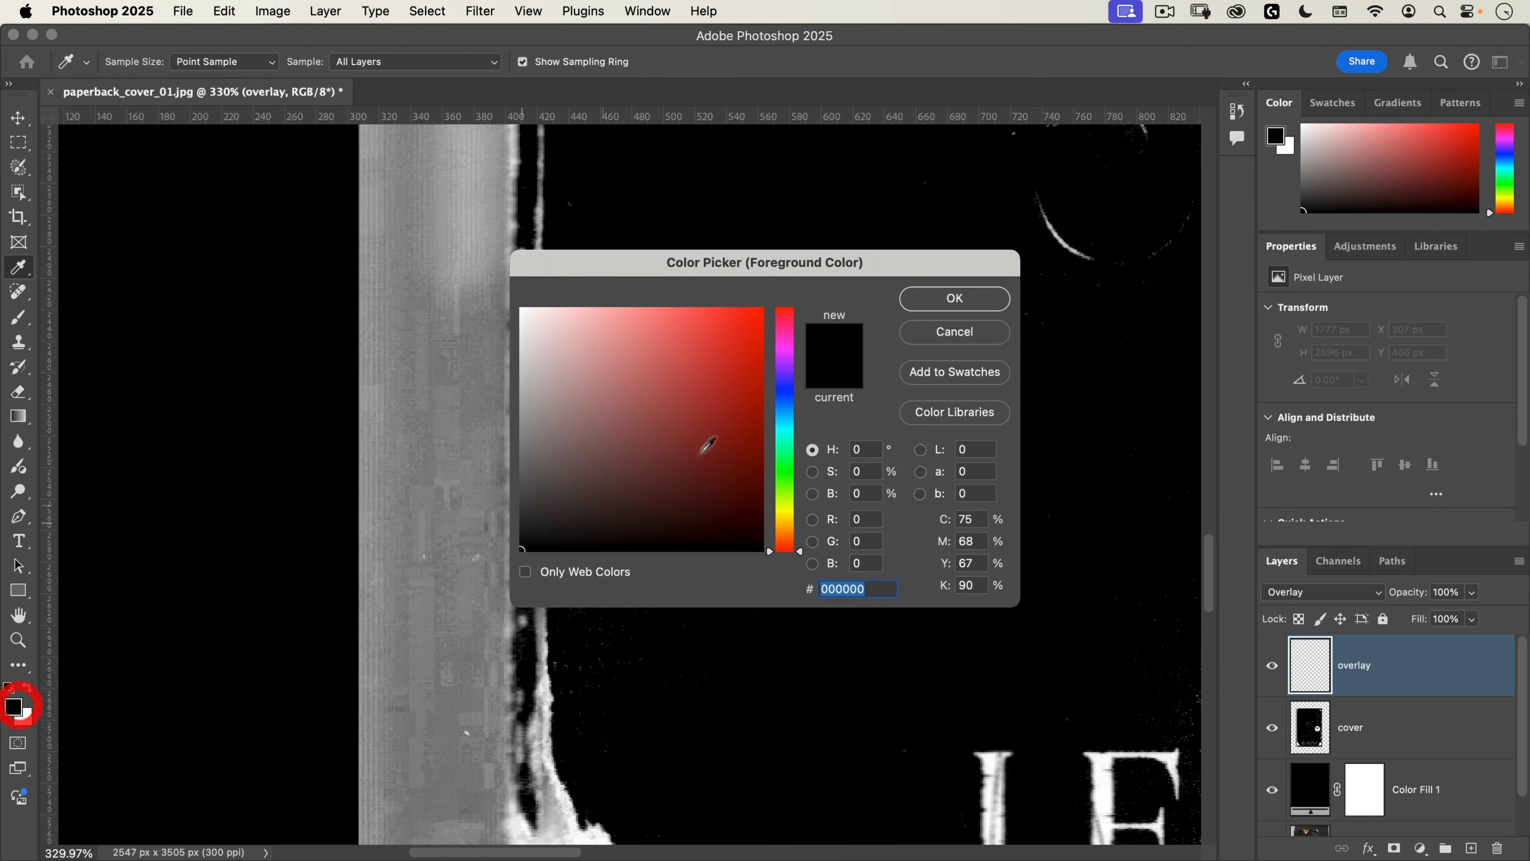
click(971, 301)
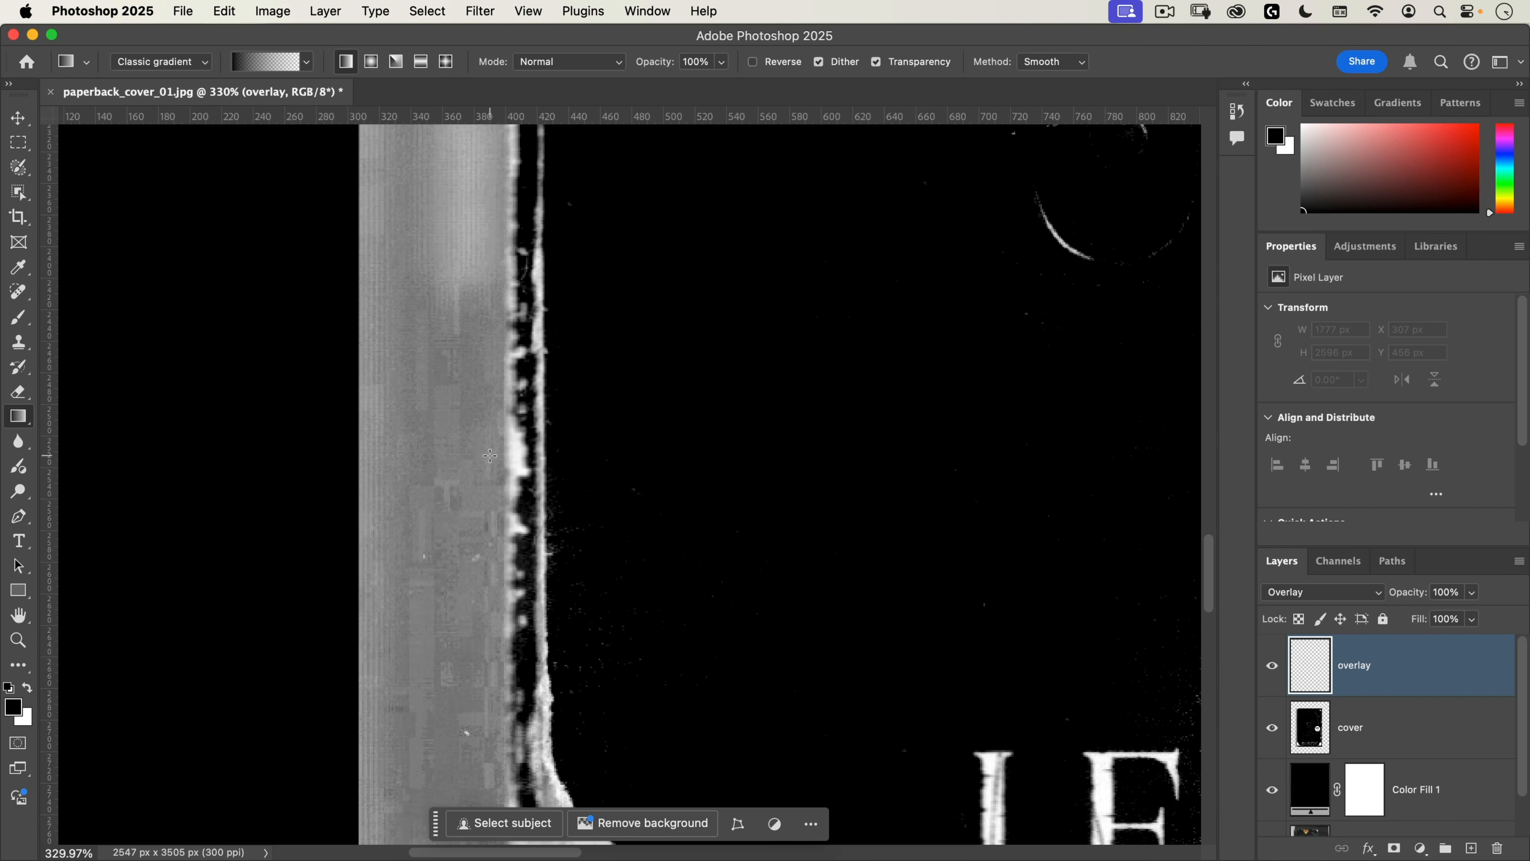
Step: Darken the grey scan area outside the cover's left edge with straight horizontal black-to-transparent gradients on the overlay layer
key(shift)
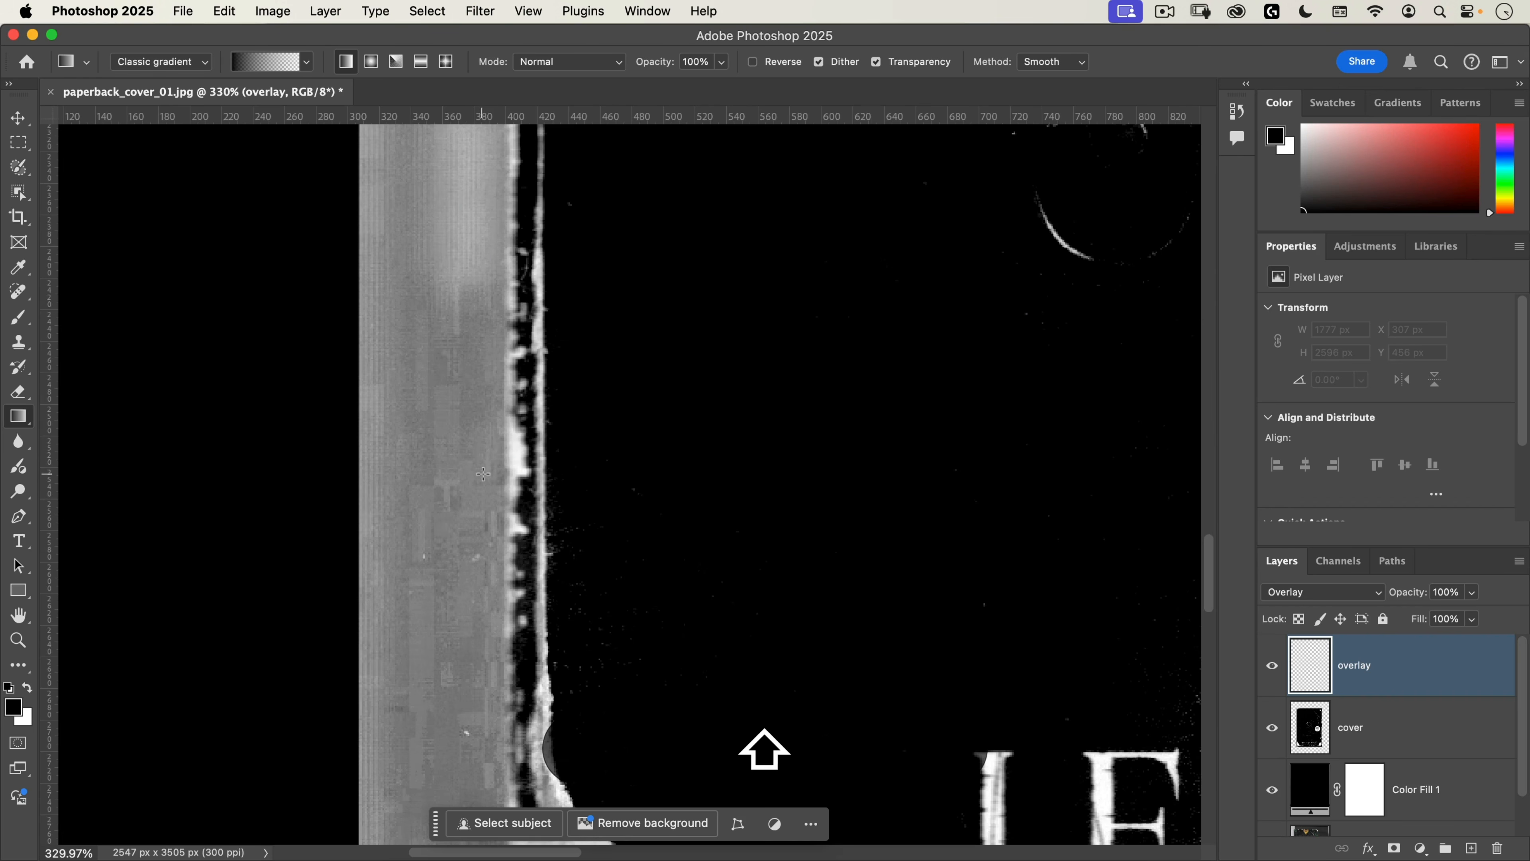
drag(507, 478, 511, 487)
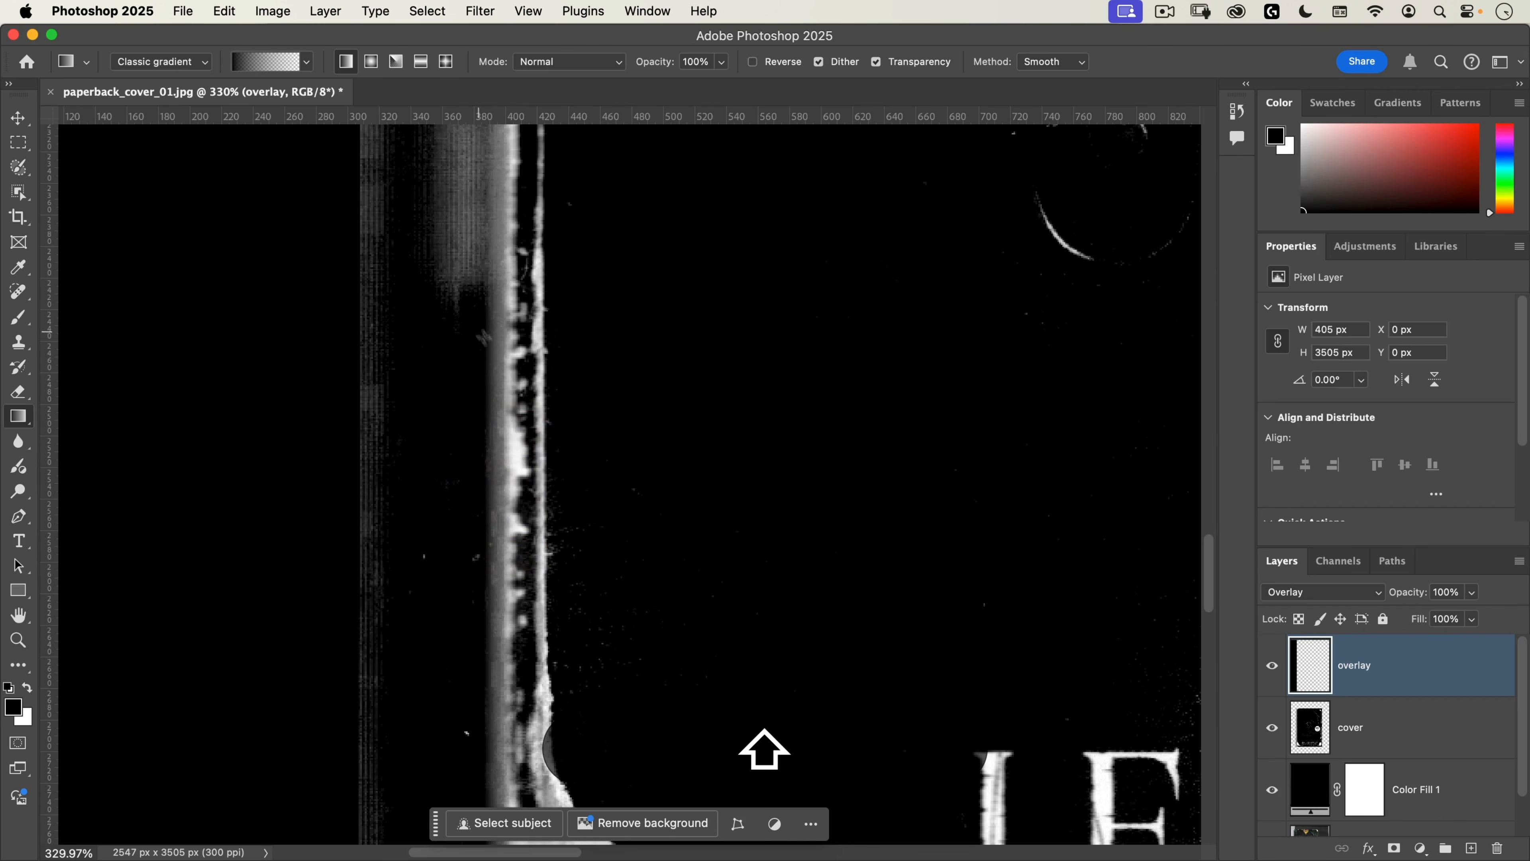
drag(505, 461, 614, 620)
key(shift+super+z)
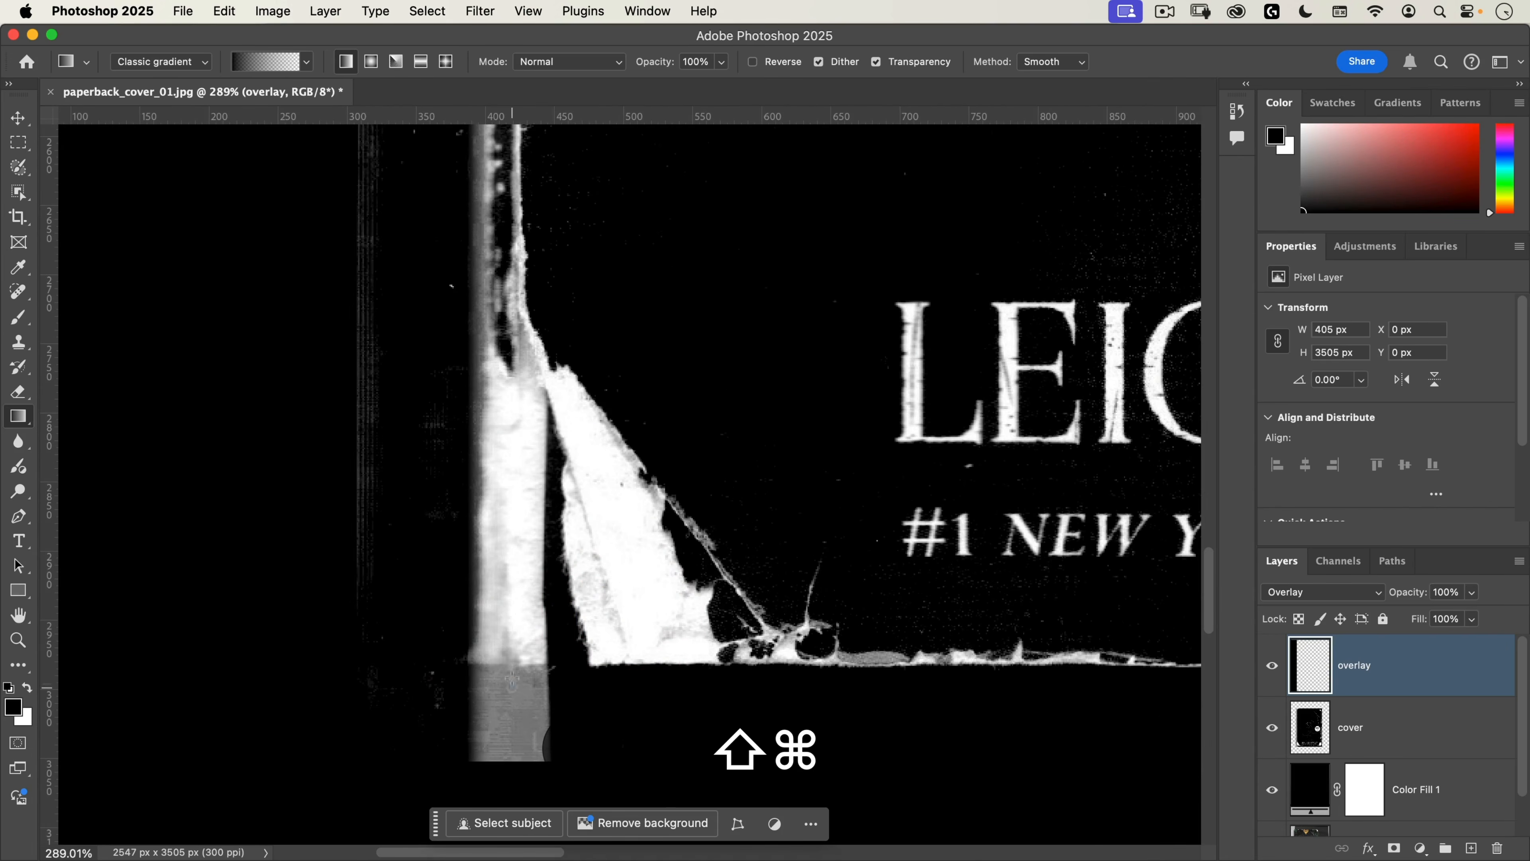
Step: Add straight black-to-transparent gradients outside the cover's bottom, right and top edges on the overlay layer
drag(512, 684, 511, 665)
drag(562, 490, 477, 567)
drag(536, 309, 550, 711)
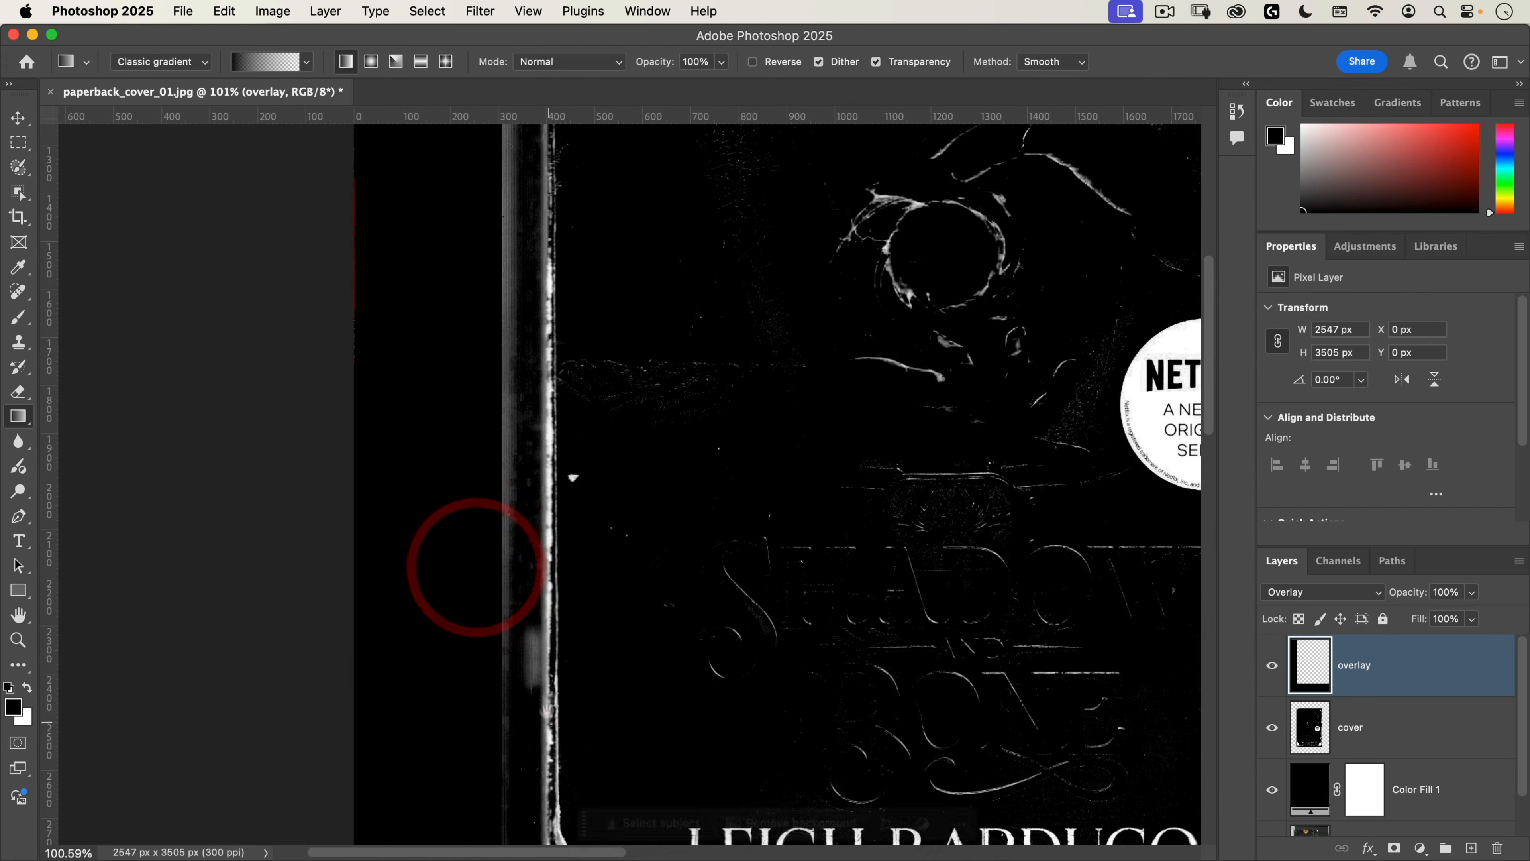
drag(591, 191, 693, 202)
drag(449, 308, 446, 341)
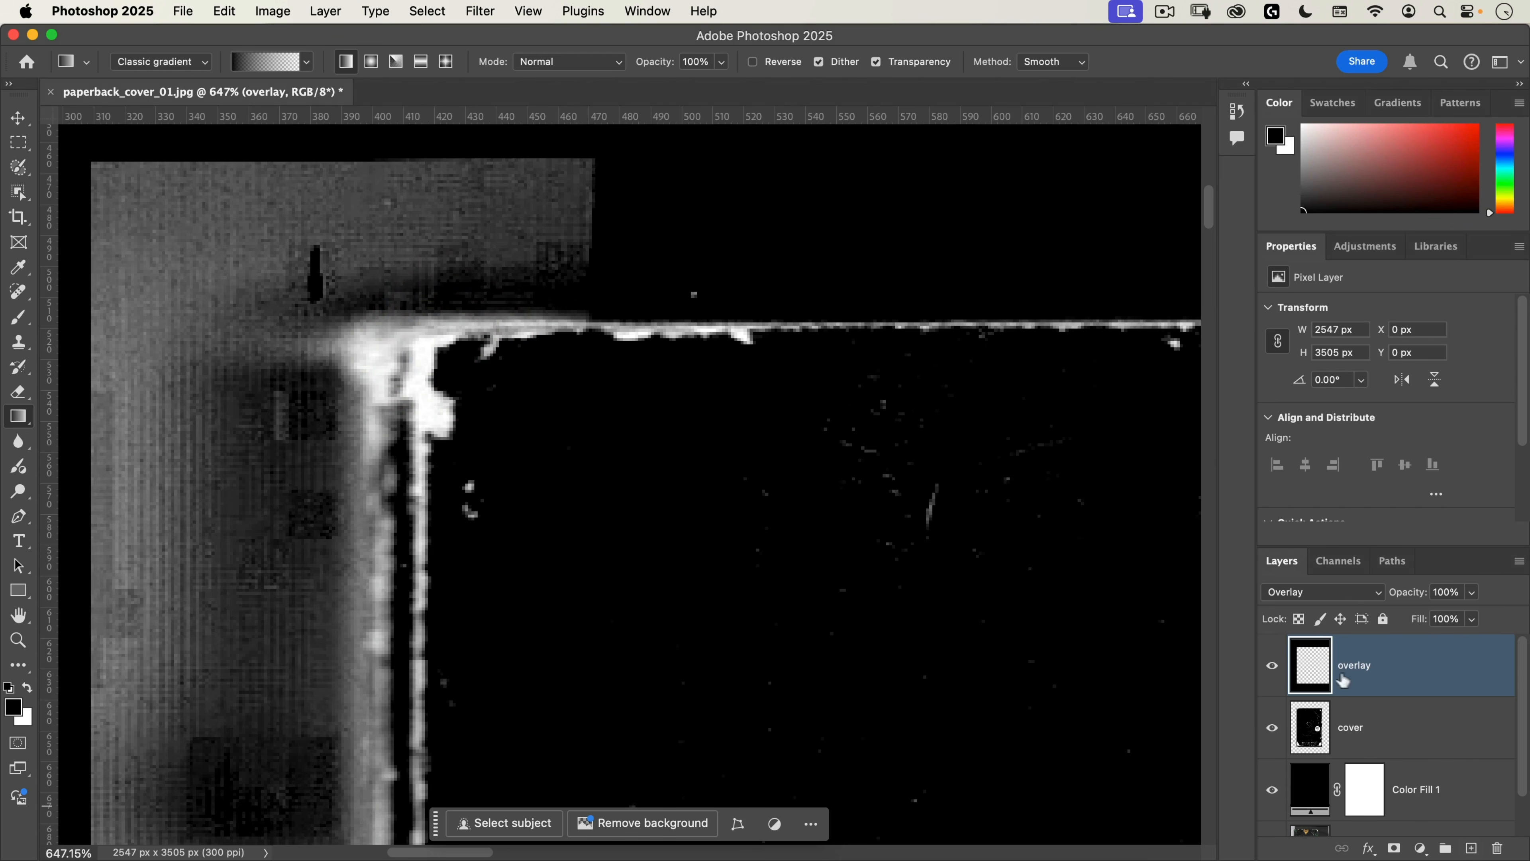
Step: Duplicate the overlay layer to strengthen the edge darkening, and add another short black gradient along the cover's left edge
key(super+j)
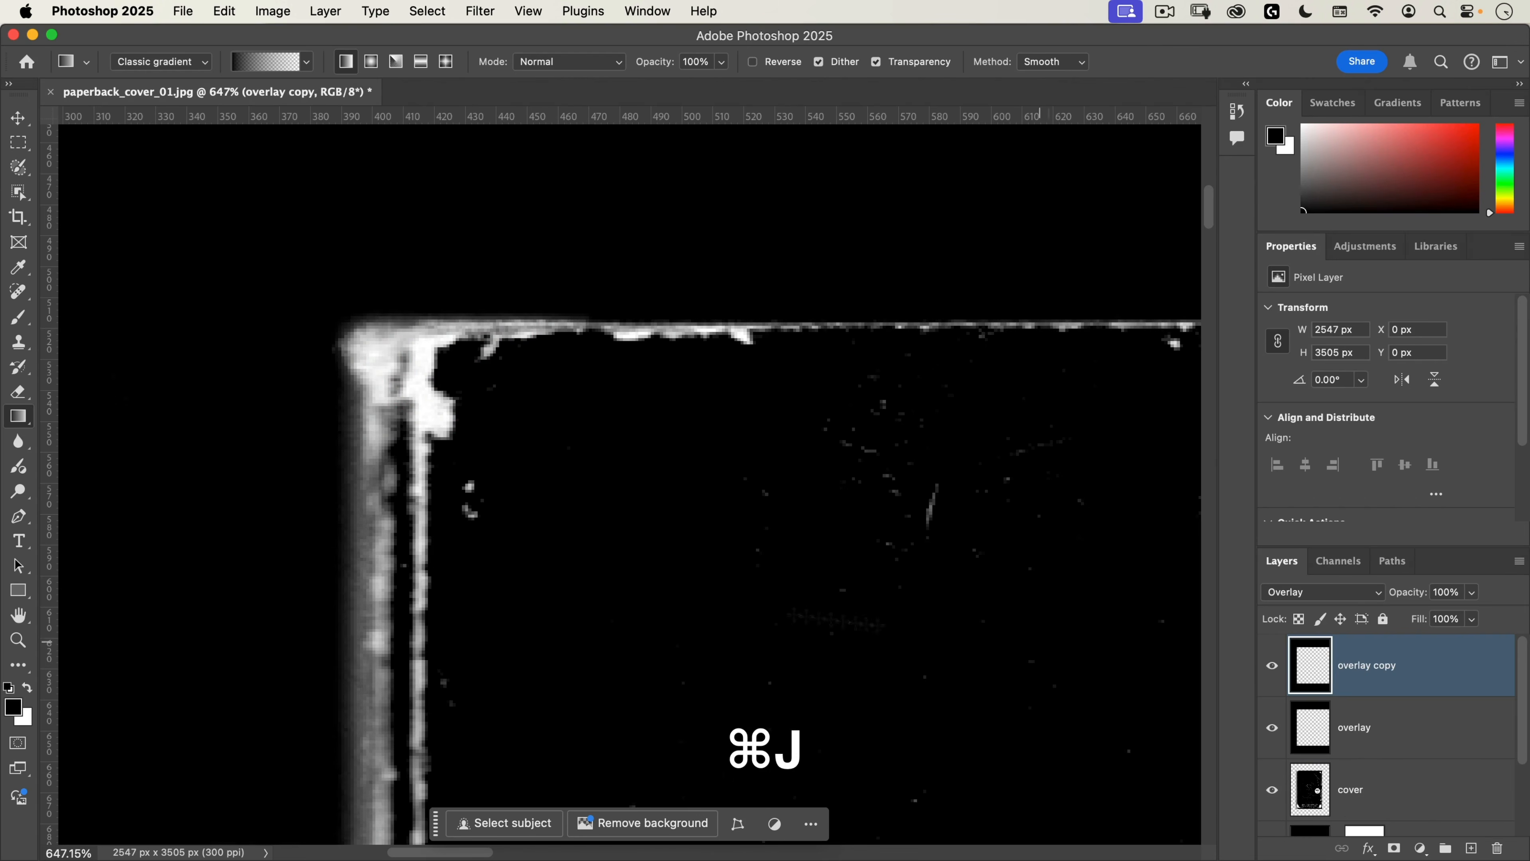
drag(316, 495, 245, 585)
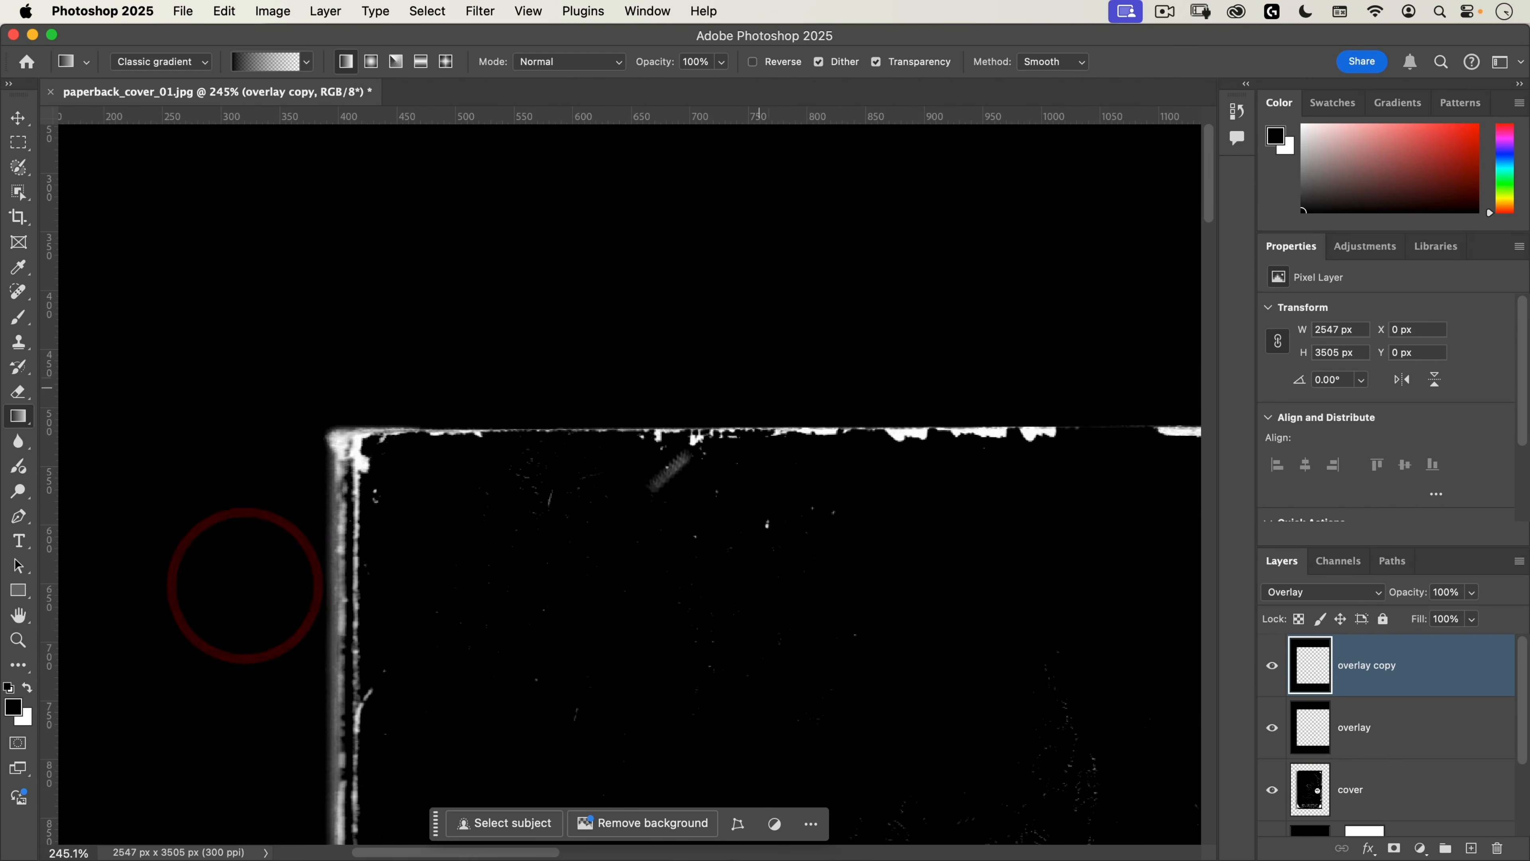
drag(544, 614, 543, 199)
drag(408, 446, 335, 602)
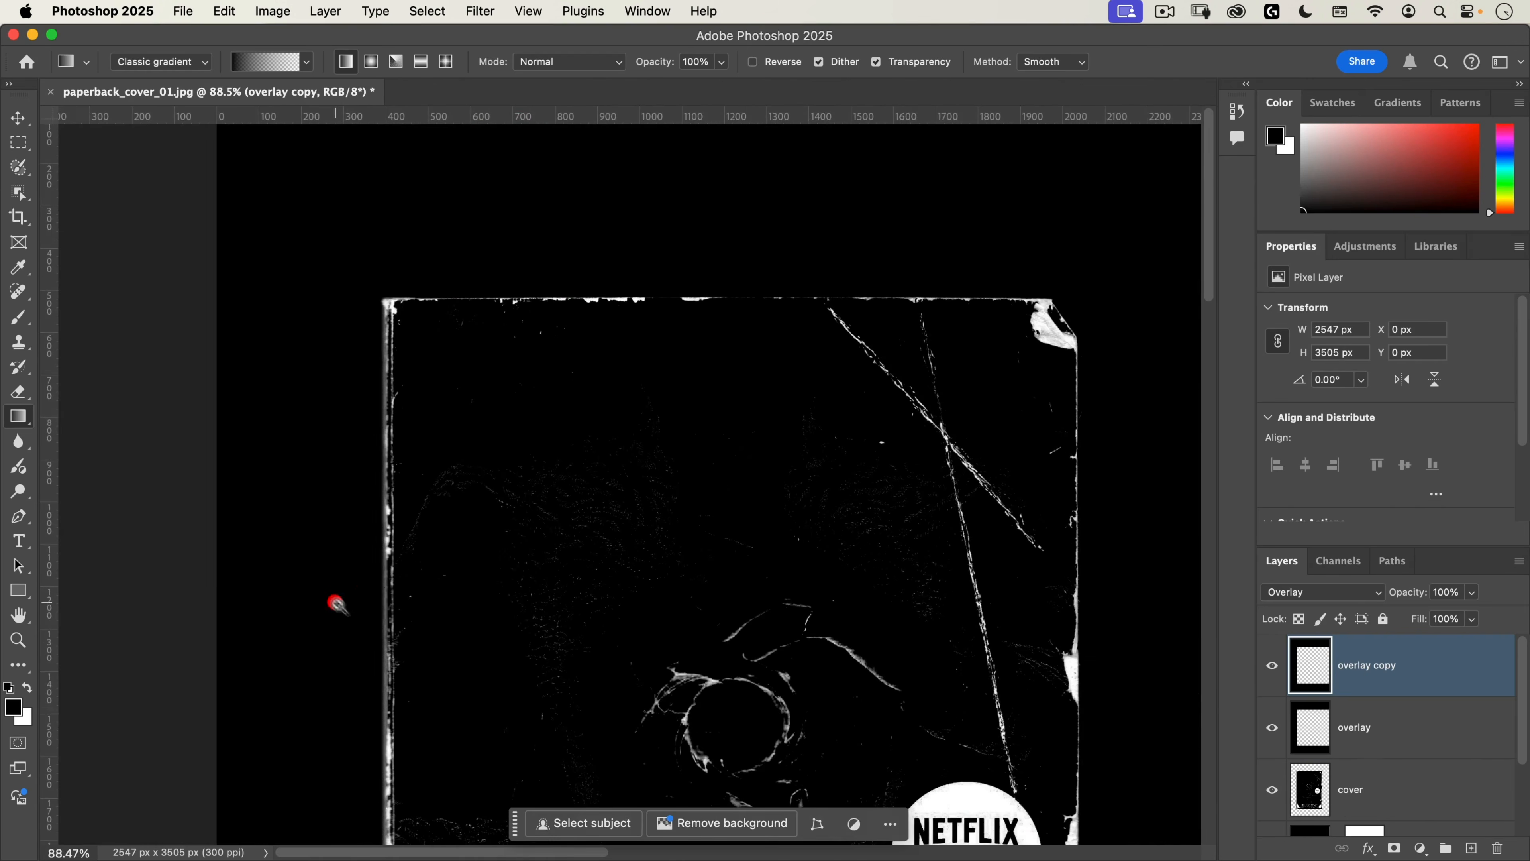
drag(507, 671, 523, 238)
drag(569, 565, 594, 502)
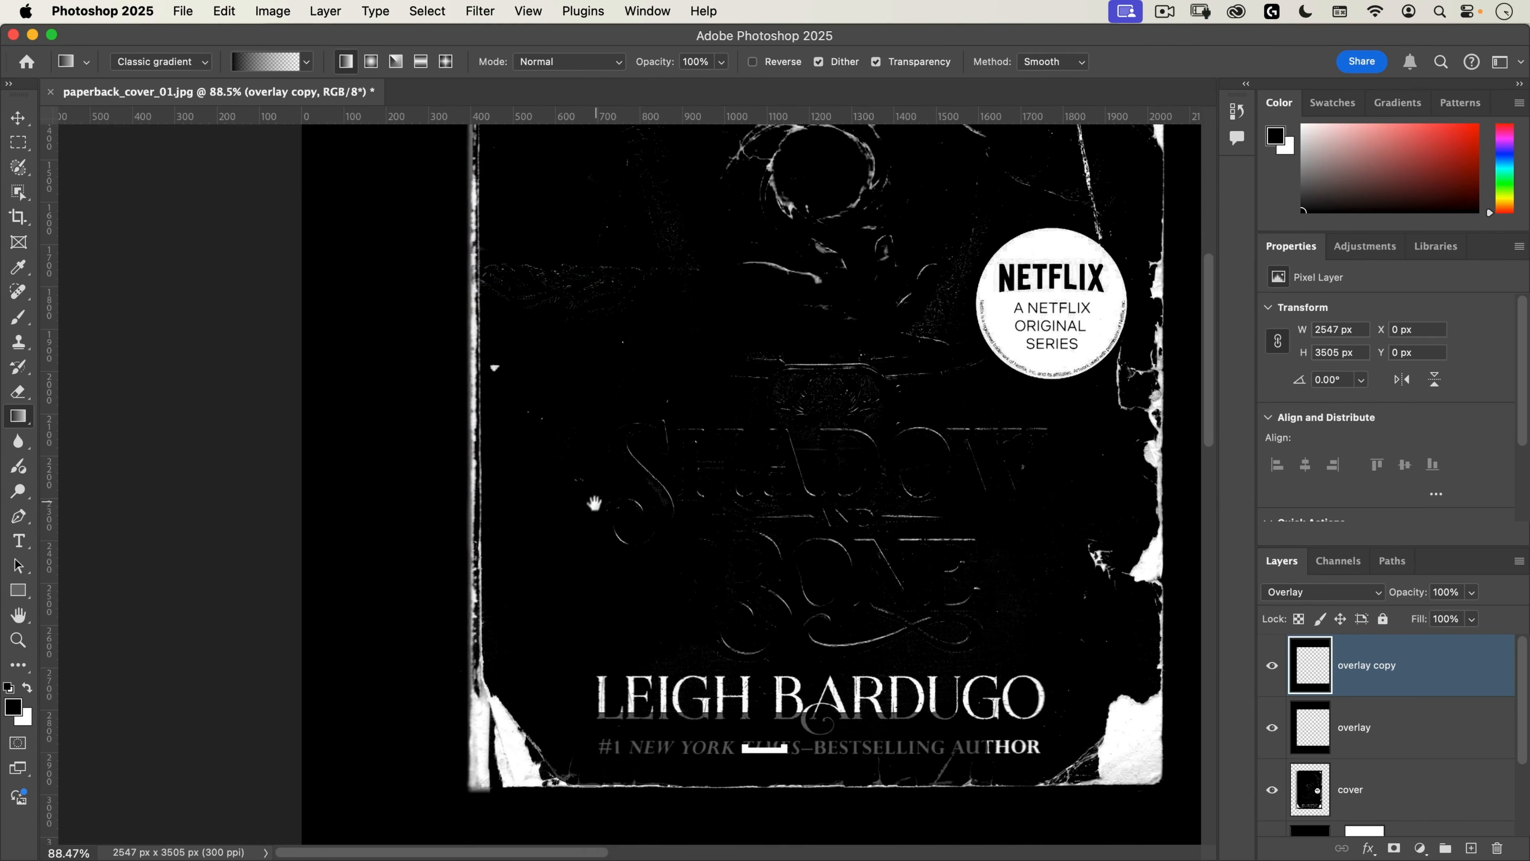
drag(440, 616, 594, 517)
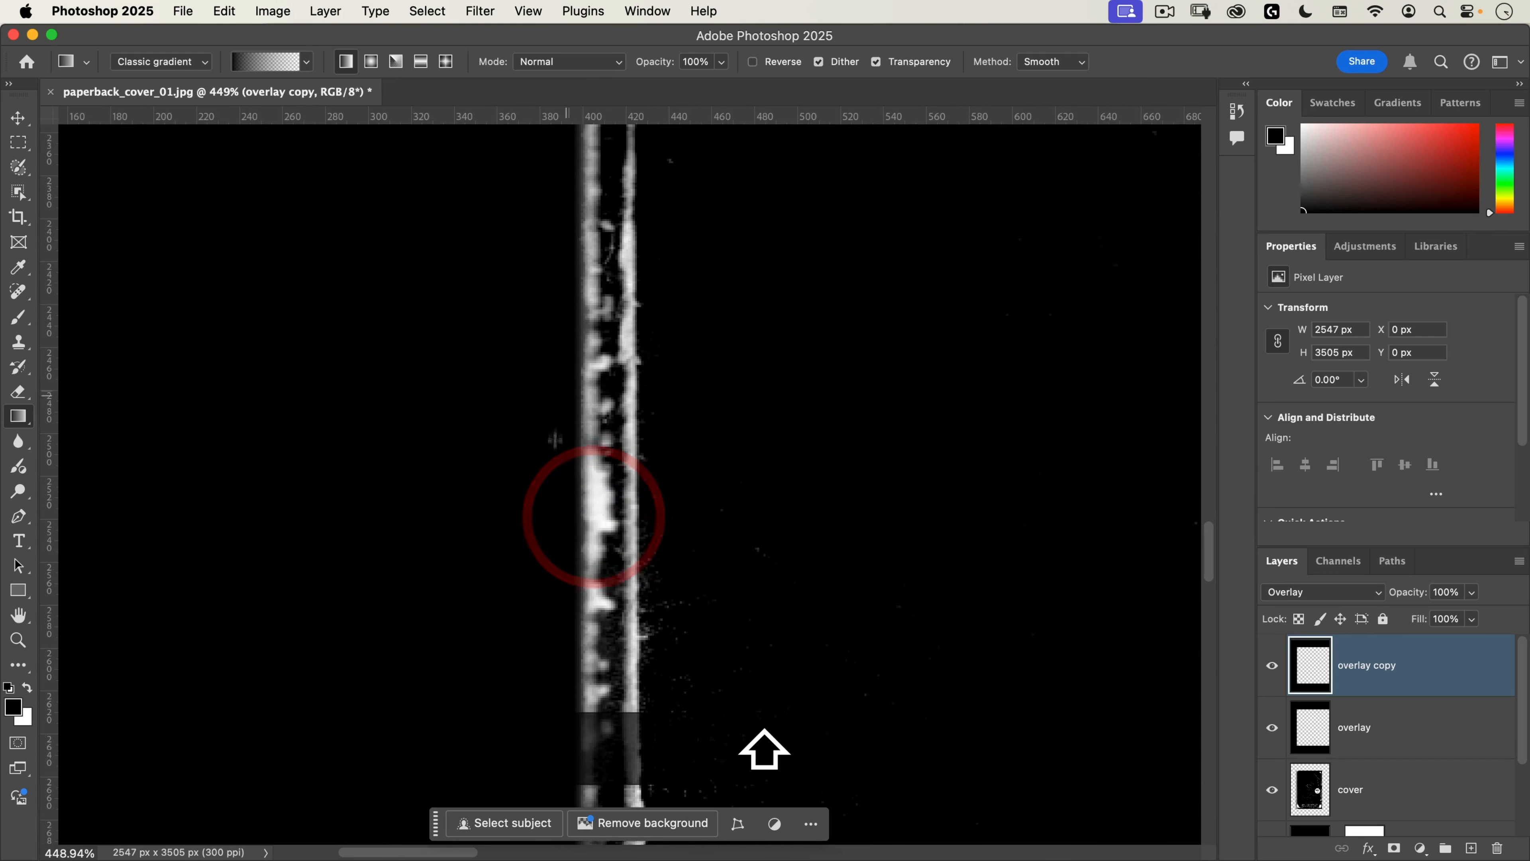
drag(556, 439, 443, 570)
drag(749, 421, 657, 681)
drag(750, 227, 659, 404)
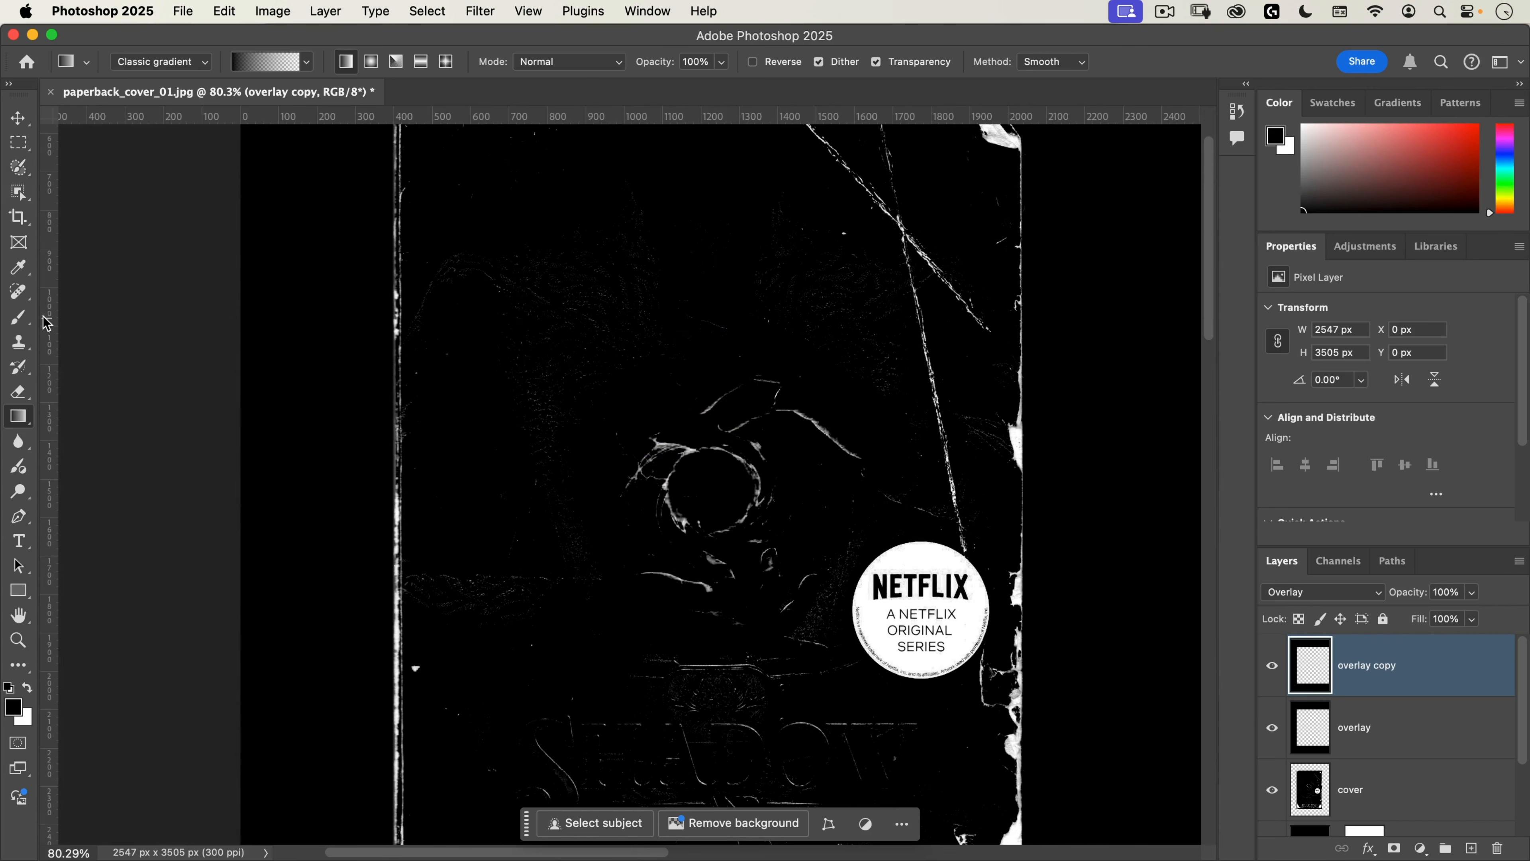
Step: Set up the Brush tool with the Soft Round Pressure Opacity and Flow preset at a size of 261 px
drag(26, 318, 110, 316)
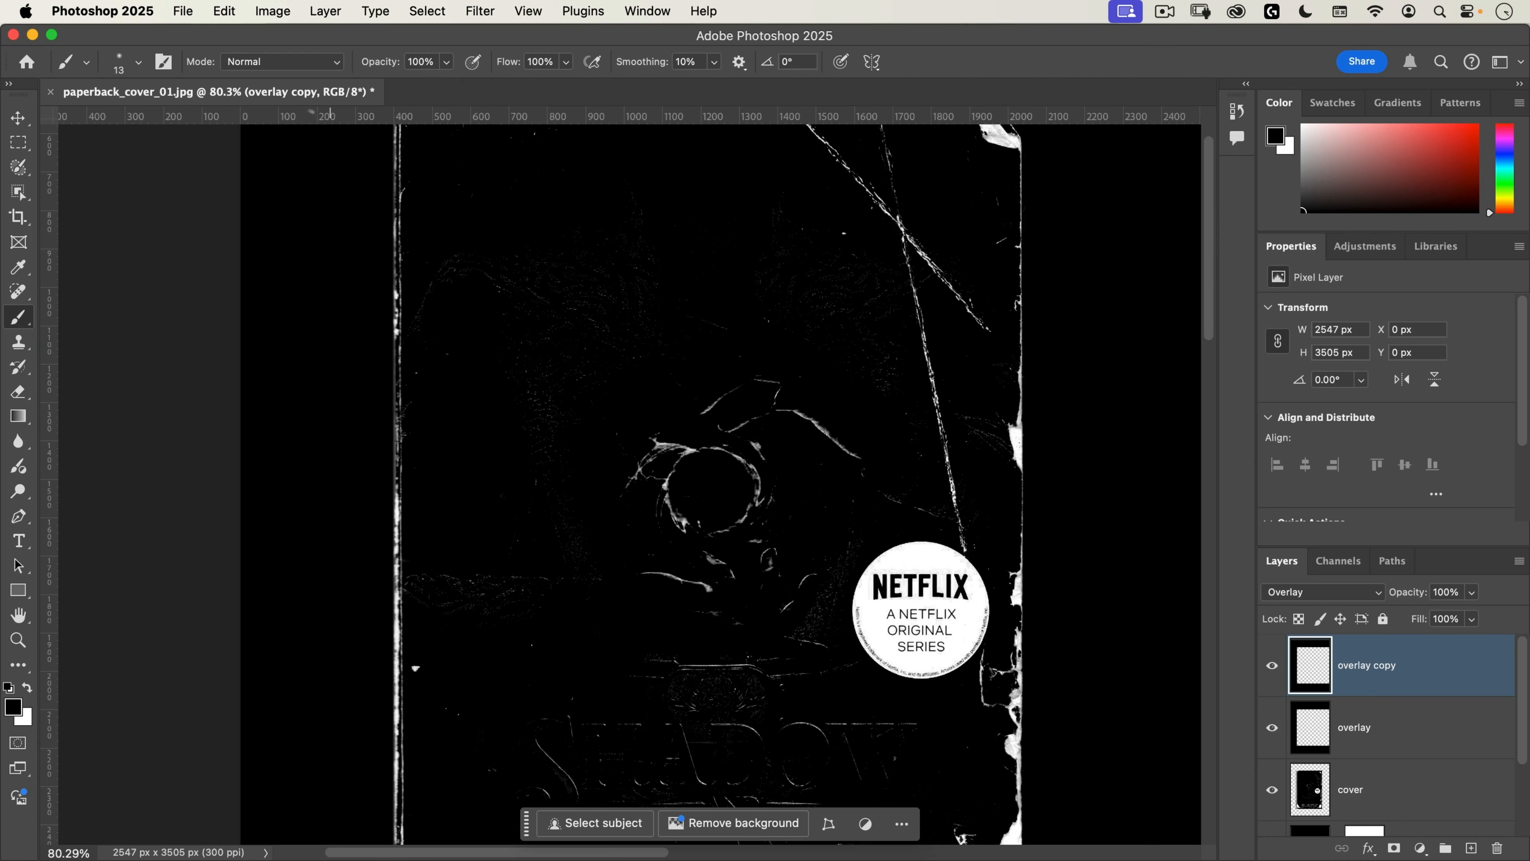
right_click(599, 275)
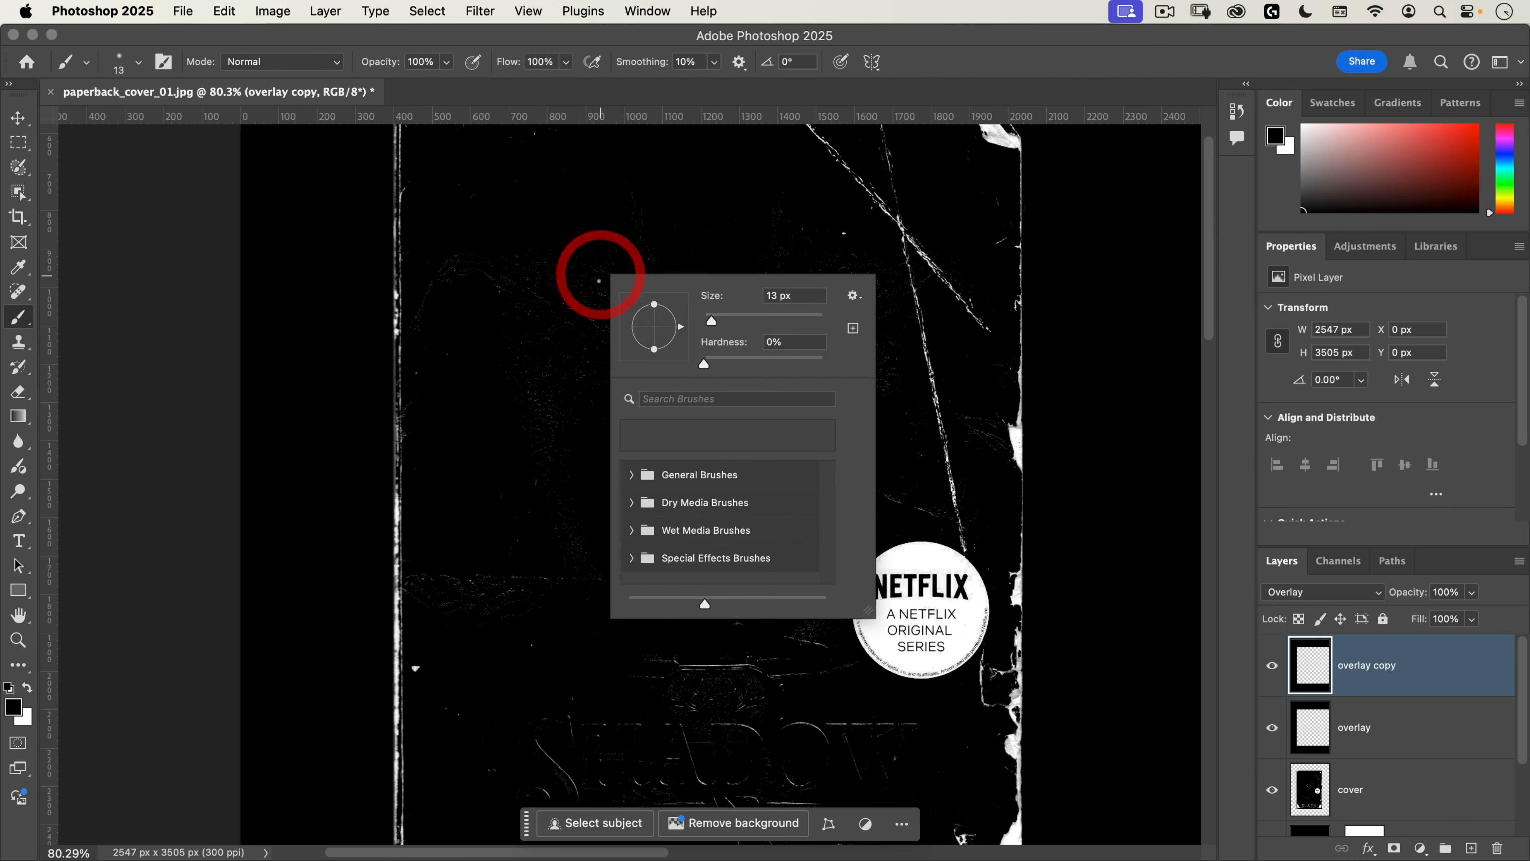
click(637, 478)
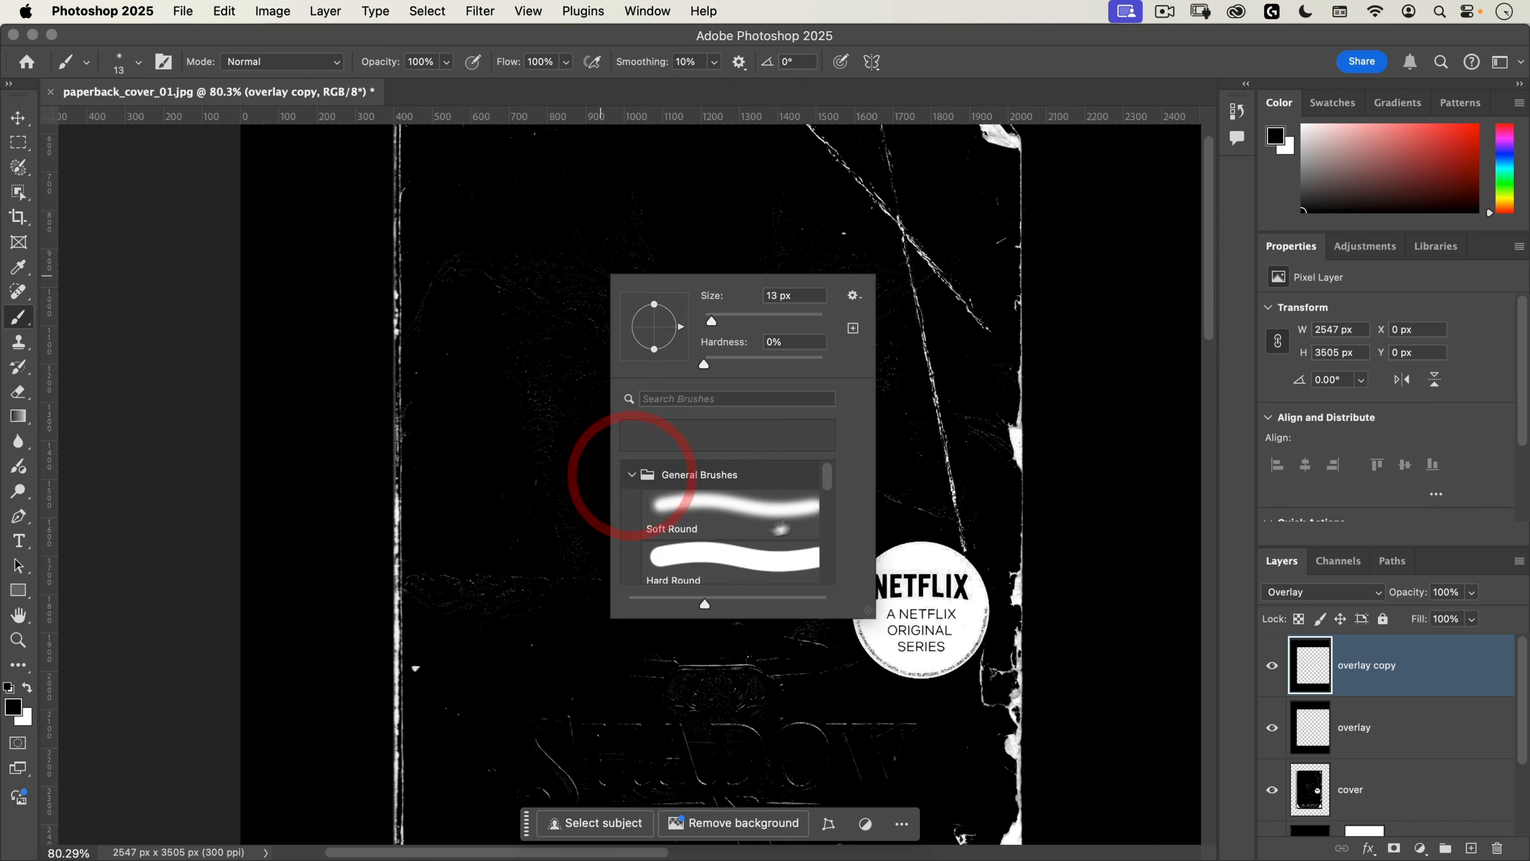
scroll(836, 498, down, 2)
drag(834, 491, 837, 547)
click(713, 535)
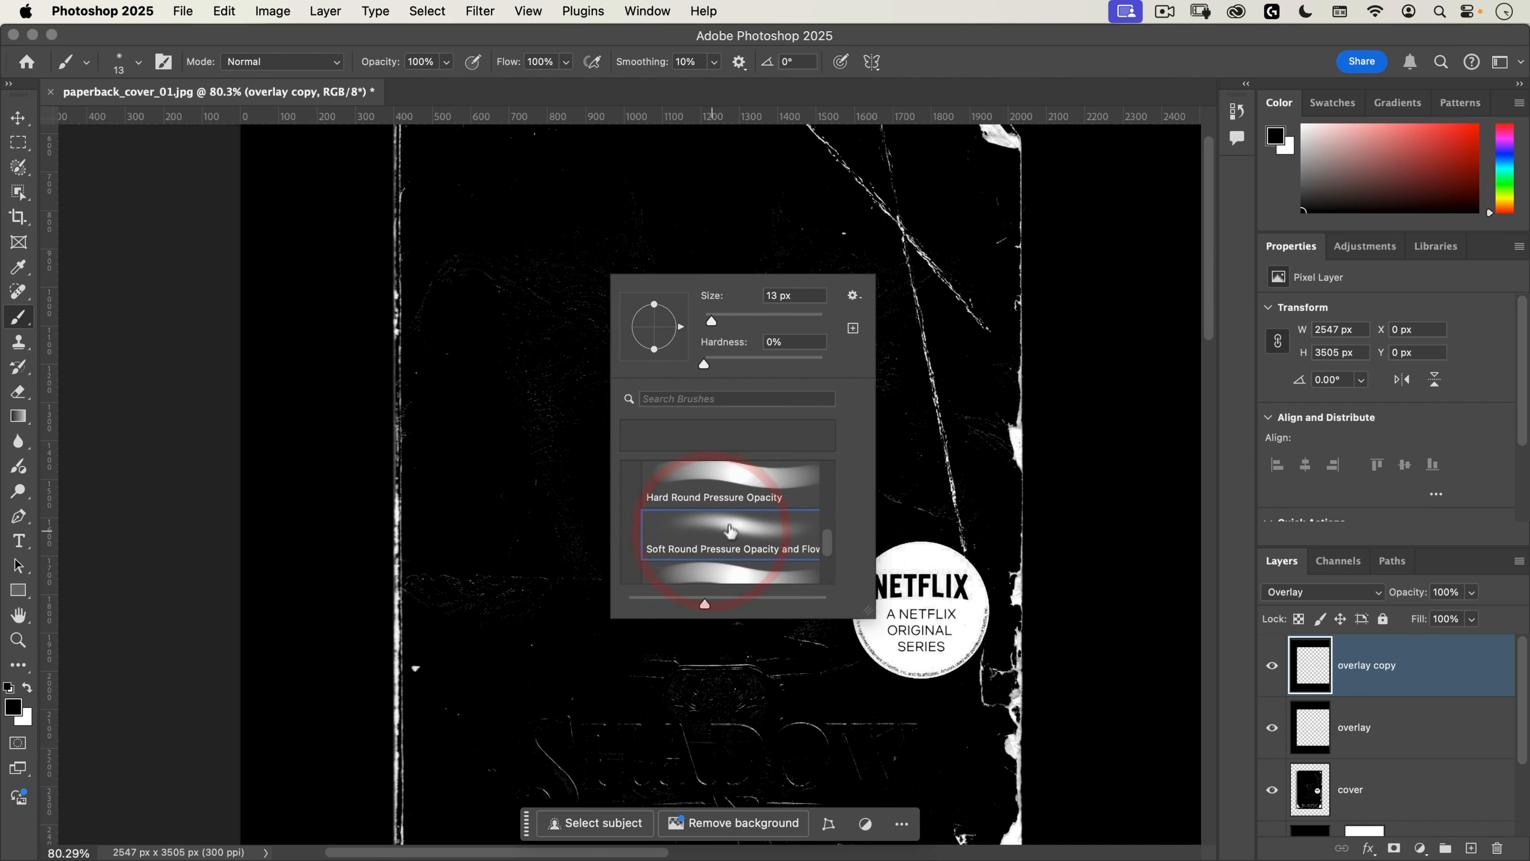
click(493, 38)
drag(561, 338, 675, 333)
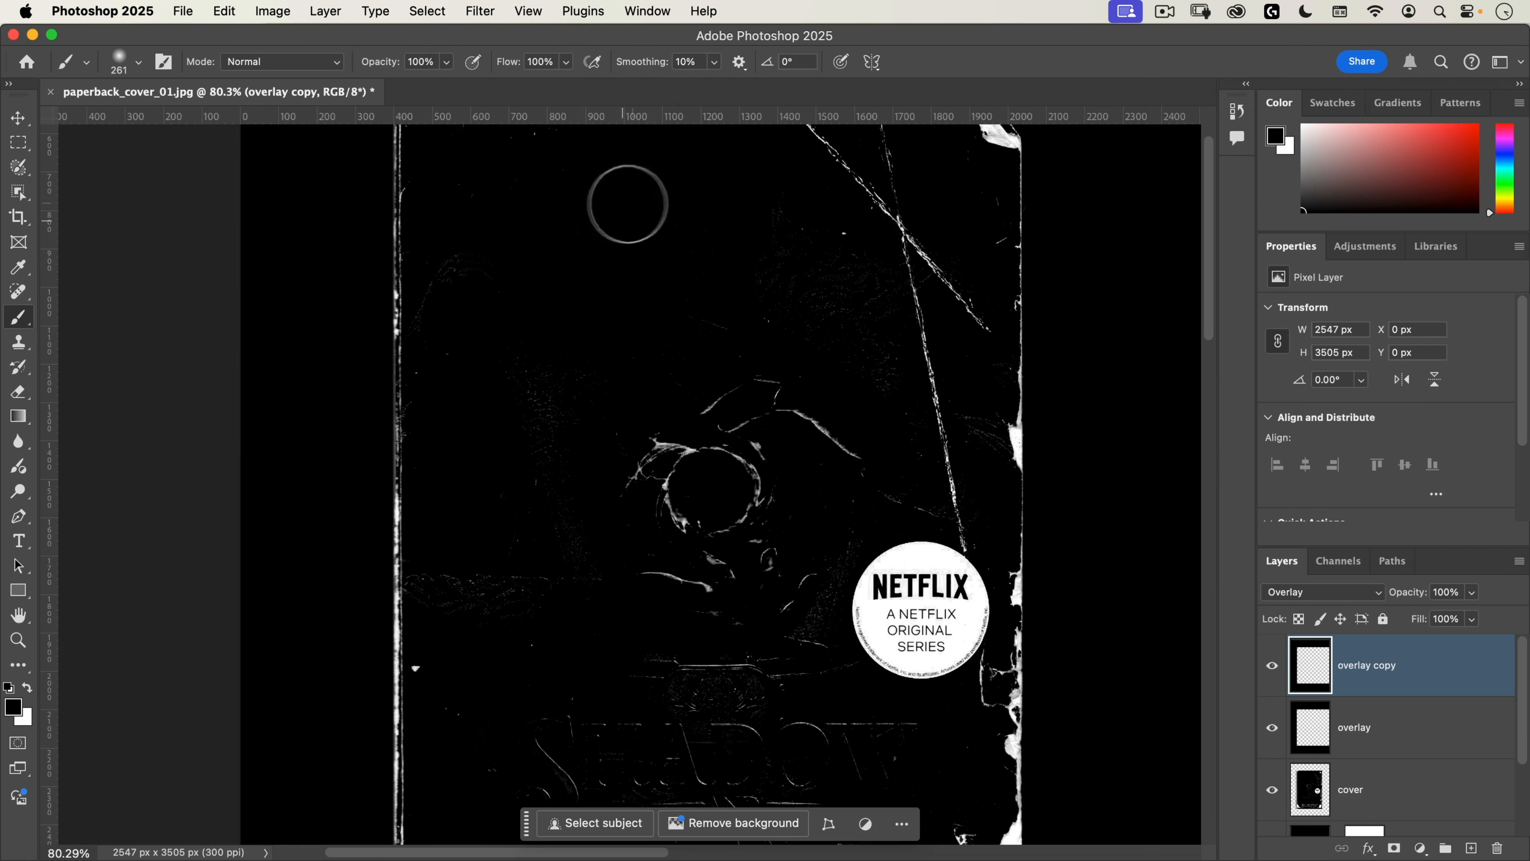
Step: Paint black on the overlay copy layer over the faint artwork texture above and around the central ring
mouse_move(563, 274)
mouse_down()
mouse_move(479, 280)
mouse_move(483, 259)
mouse_move(468, 301)
mouse_up()
mouse_move(530, 360)
mouse_down()
mouse_move(557, 360)
mouse_move(557, 489)
mouse_up()
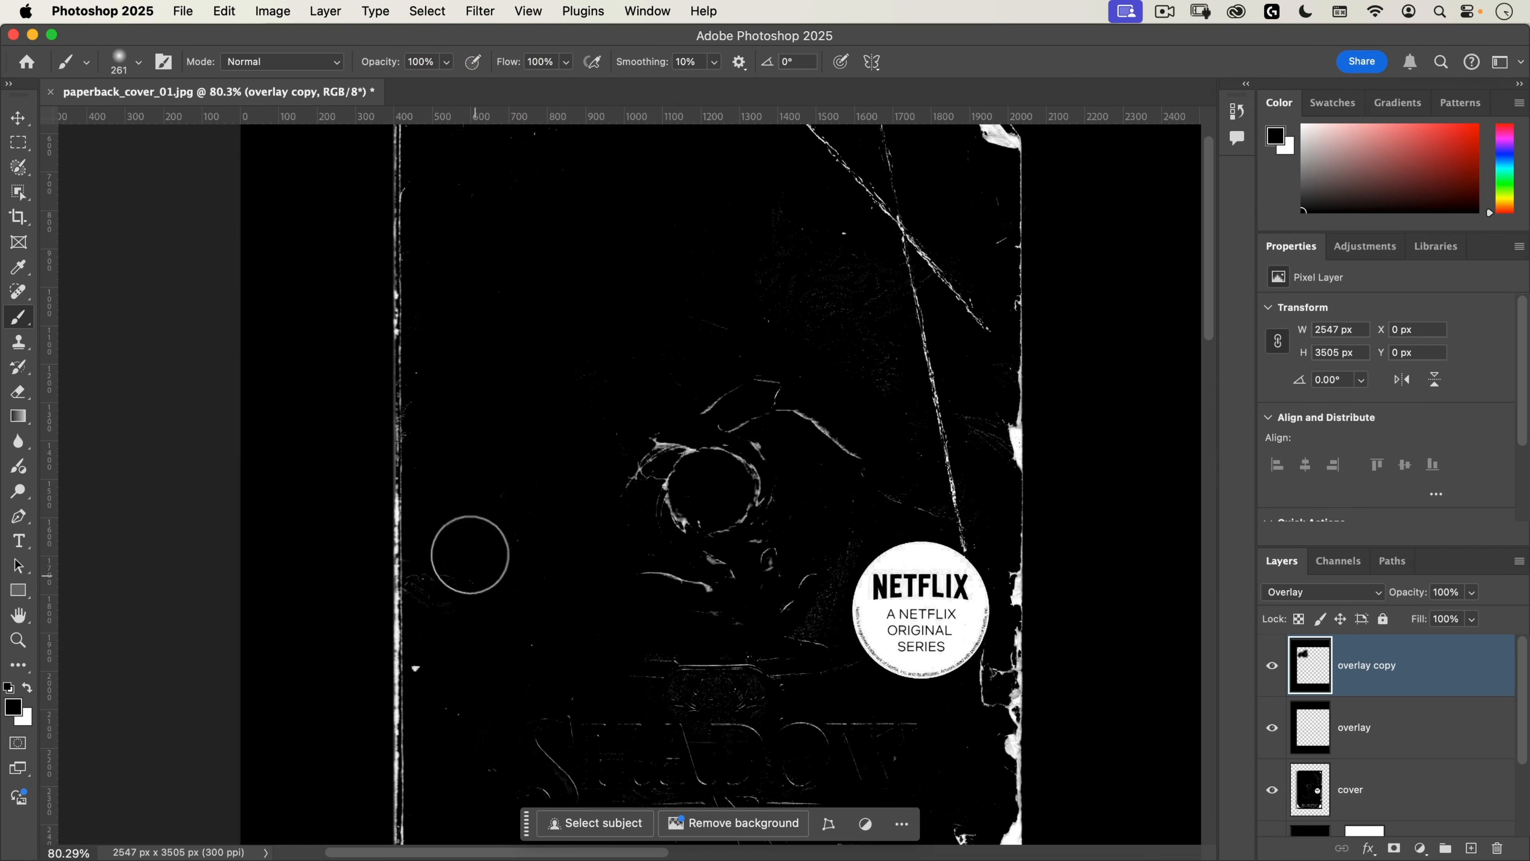
drag(444, 608, 482, 606)
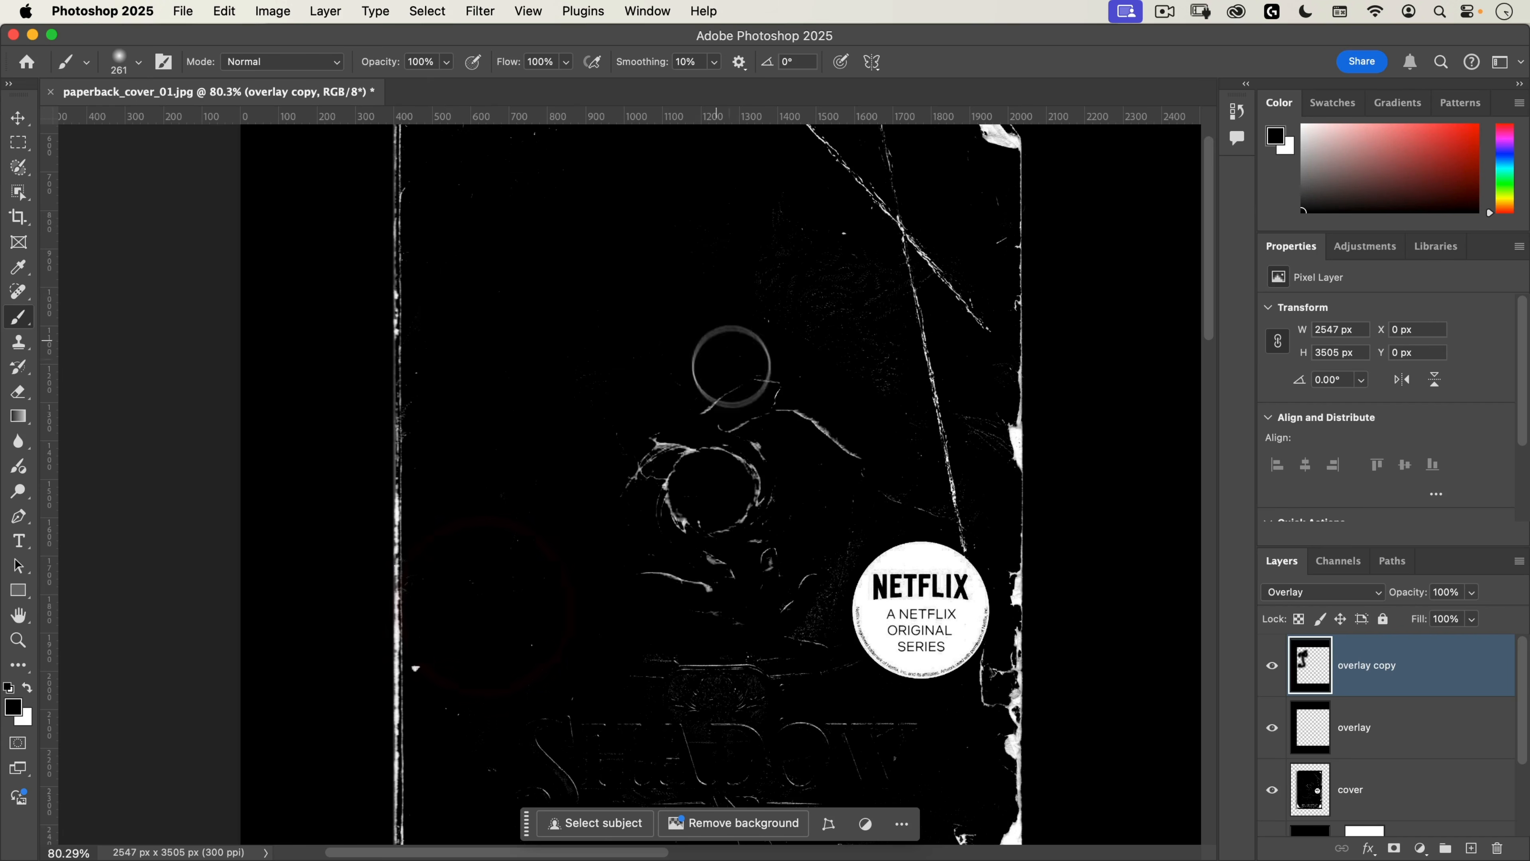
mouse_move(731, 366)
mouse_down()
mouse_move(643, 495)
mouse_move(769, 444)
mouse_move(759, 513)
mouse_move(834, 357)
mouse_move(779, 235)
mouse_move(857, 282)
mouse_move(885, 396)
mouse_move(886, 282)
mouse_up()
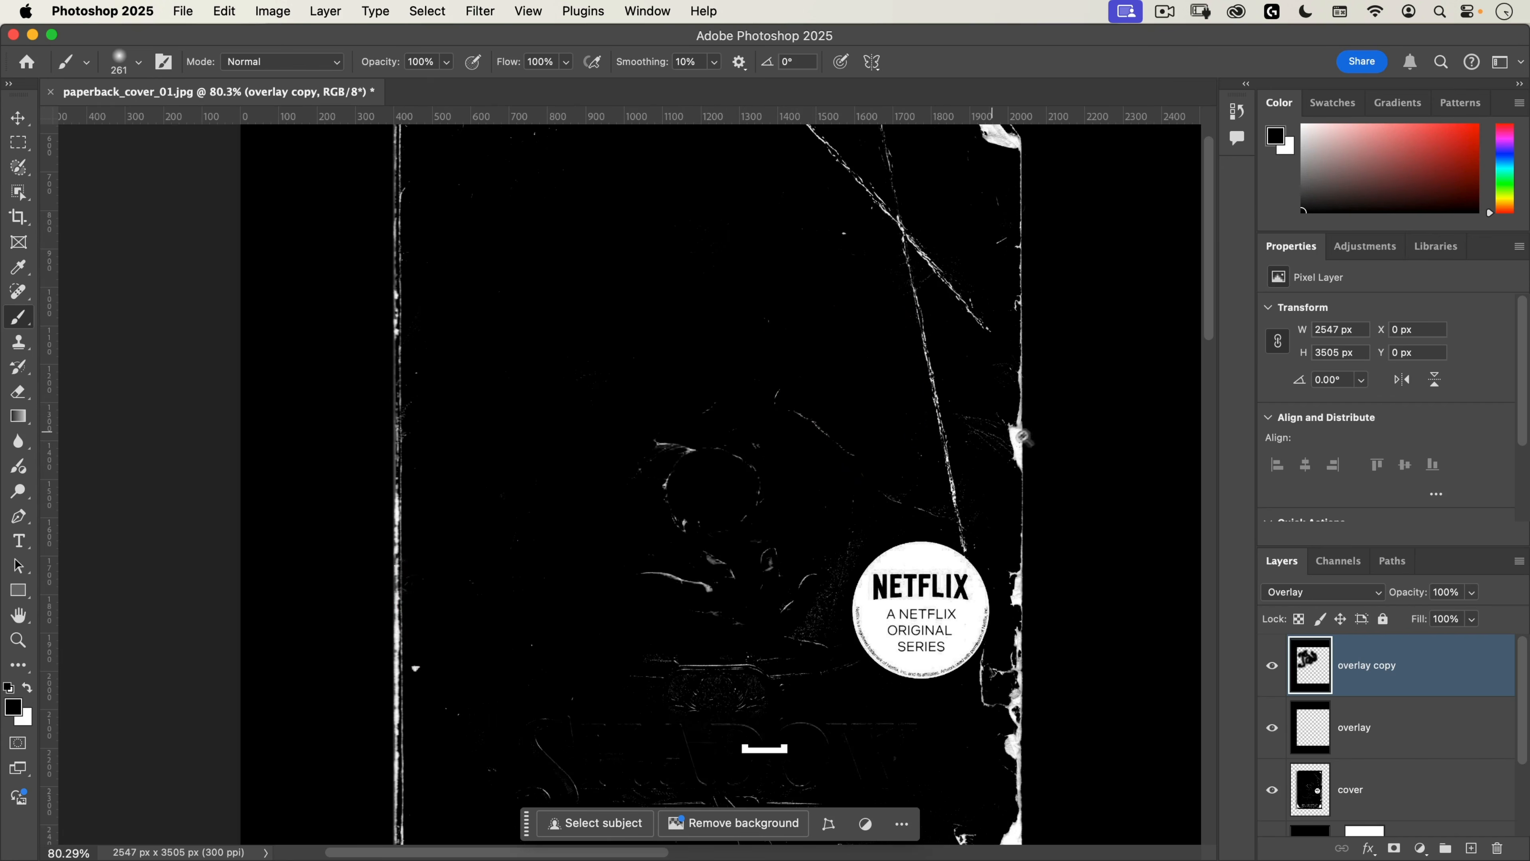
Step: Reduce the brush to 103 px and darken the faint lines between the ring artwork and the long crease
drag(1015, 443, 1069, 415)
mouse_move(927, 454)
mouse_down()
mouse_move(845, 474)
mouse_move(789, 465)
mouse_up()
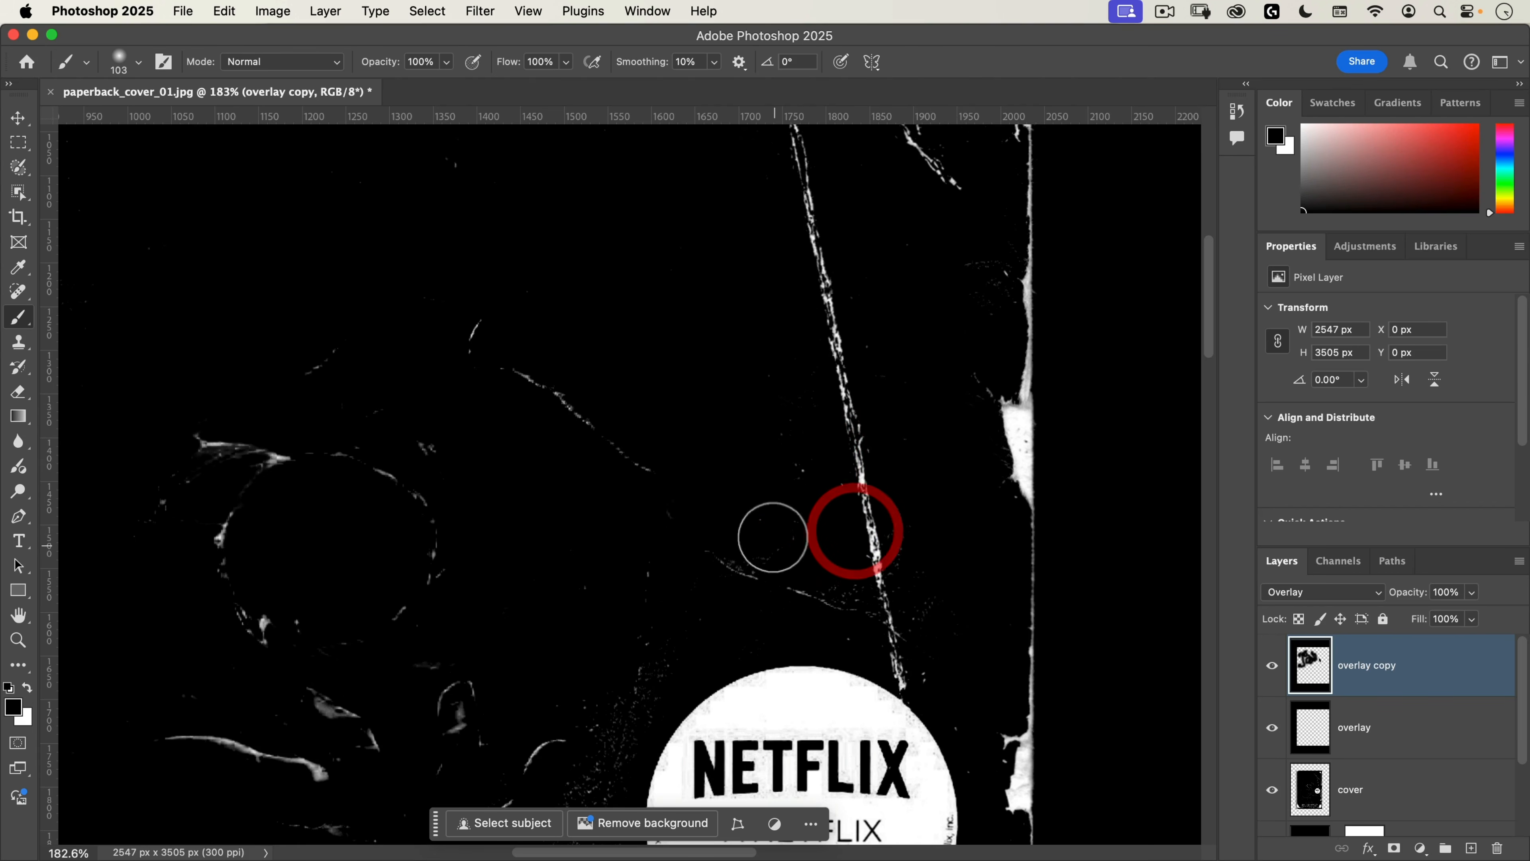
mouse_move(840, 610)
mouse_down()
mouse_move(811, 511)
mouse_move(772, 533)
mouse_up()
drag(697, 448, 680, 465)
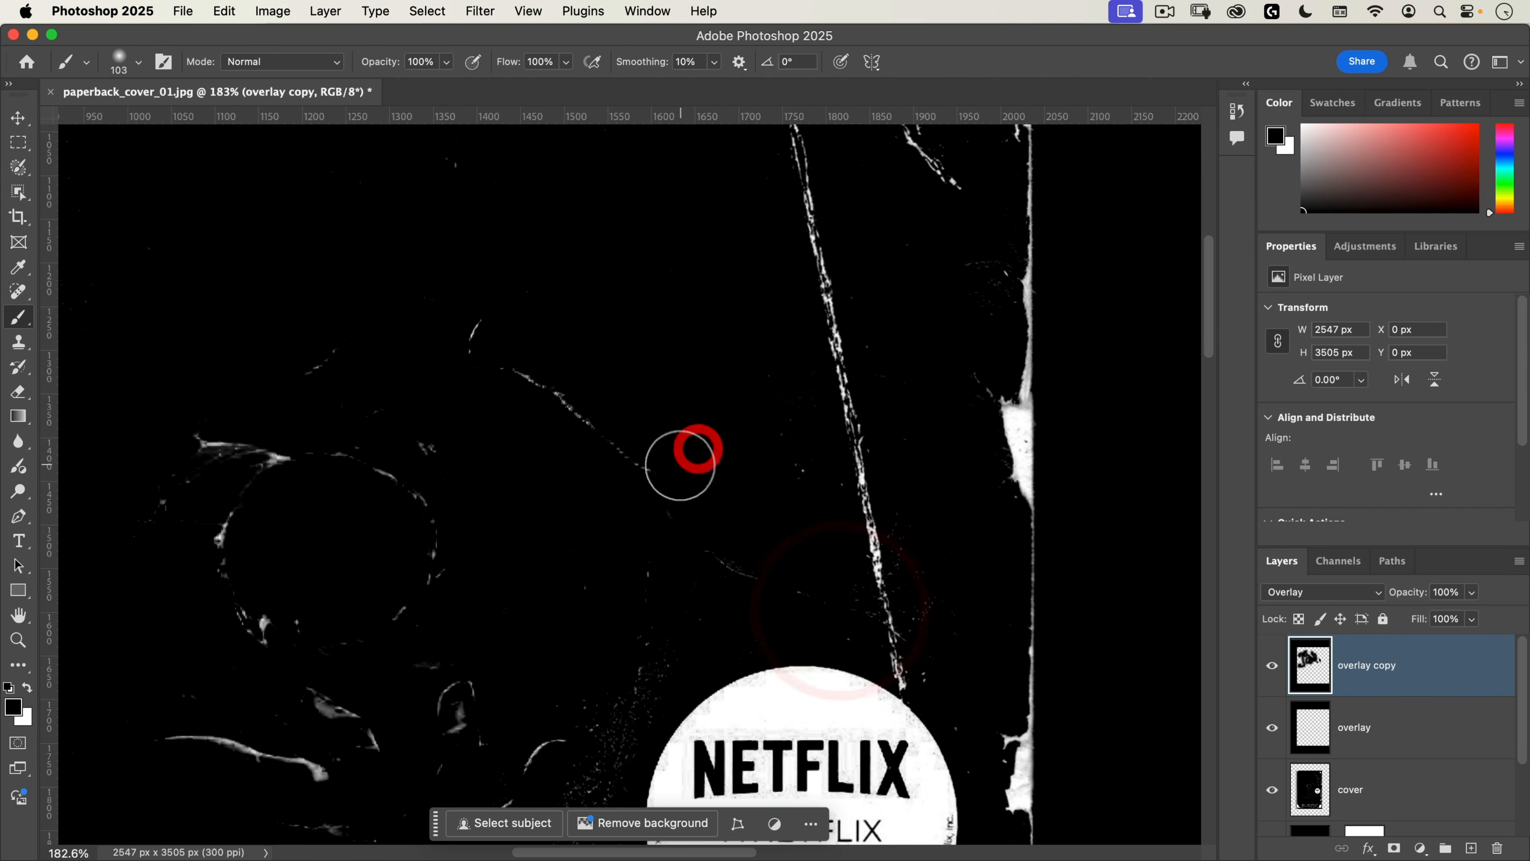
drag(471, 317, 446, 344)
click(420, 448)
Step: Darken the speckles and faint artwork lines beside the round Netflix sticker on the overlay copy layer
drag(460, 596, 512, 211)
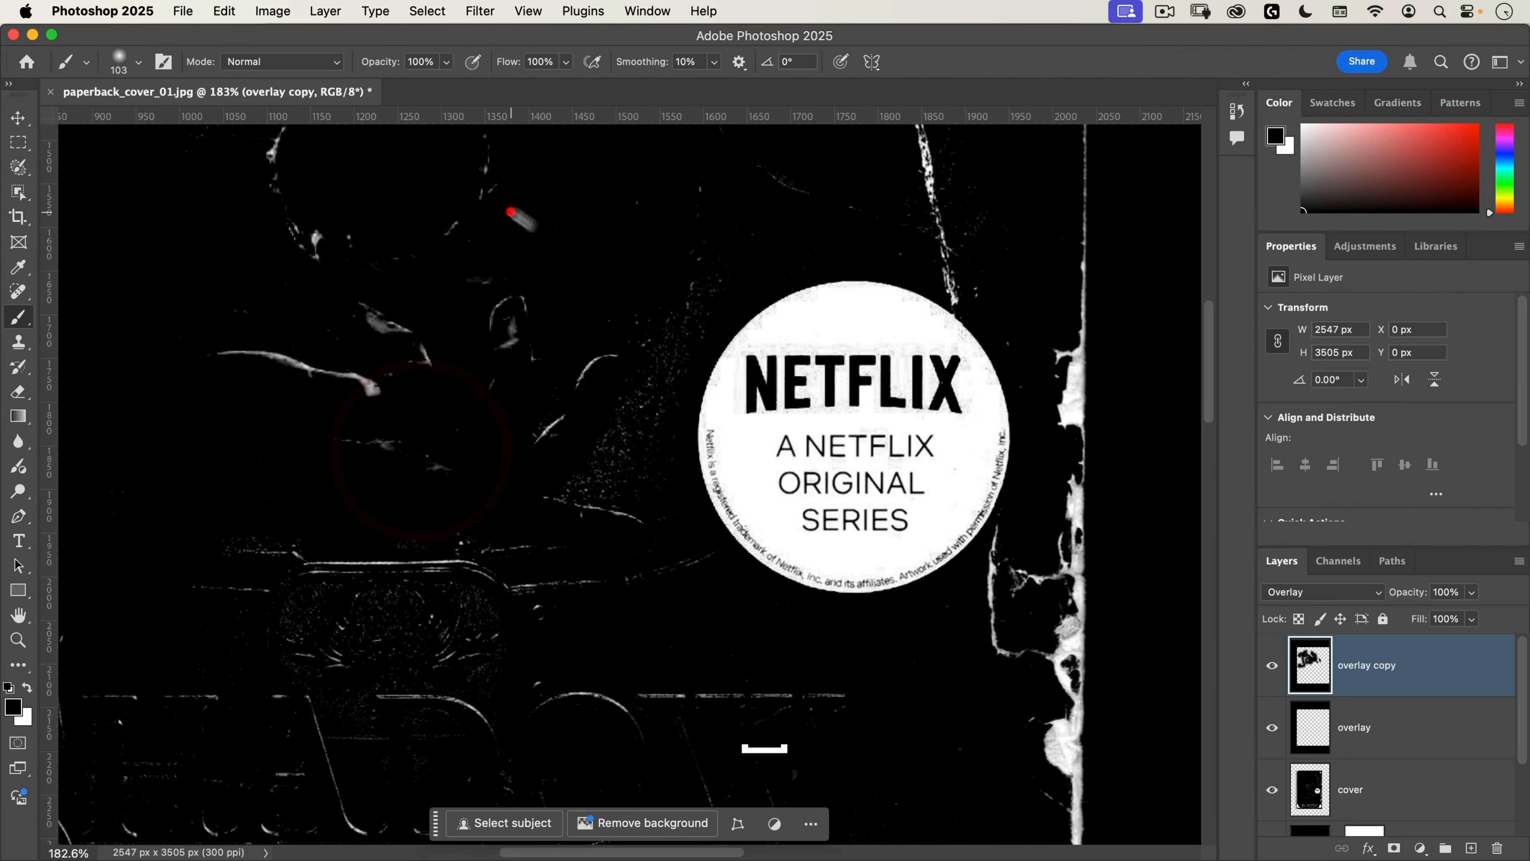
drag(613, 452, 659, 360)
drag(658, 589, 634, 264)
mouse_move(758, 509)
mouse_down()
mouse_move(720, 570)
mouse_move(809, 329)
mouse_up()
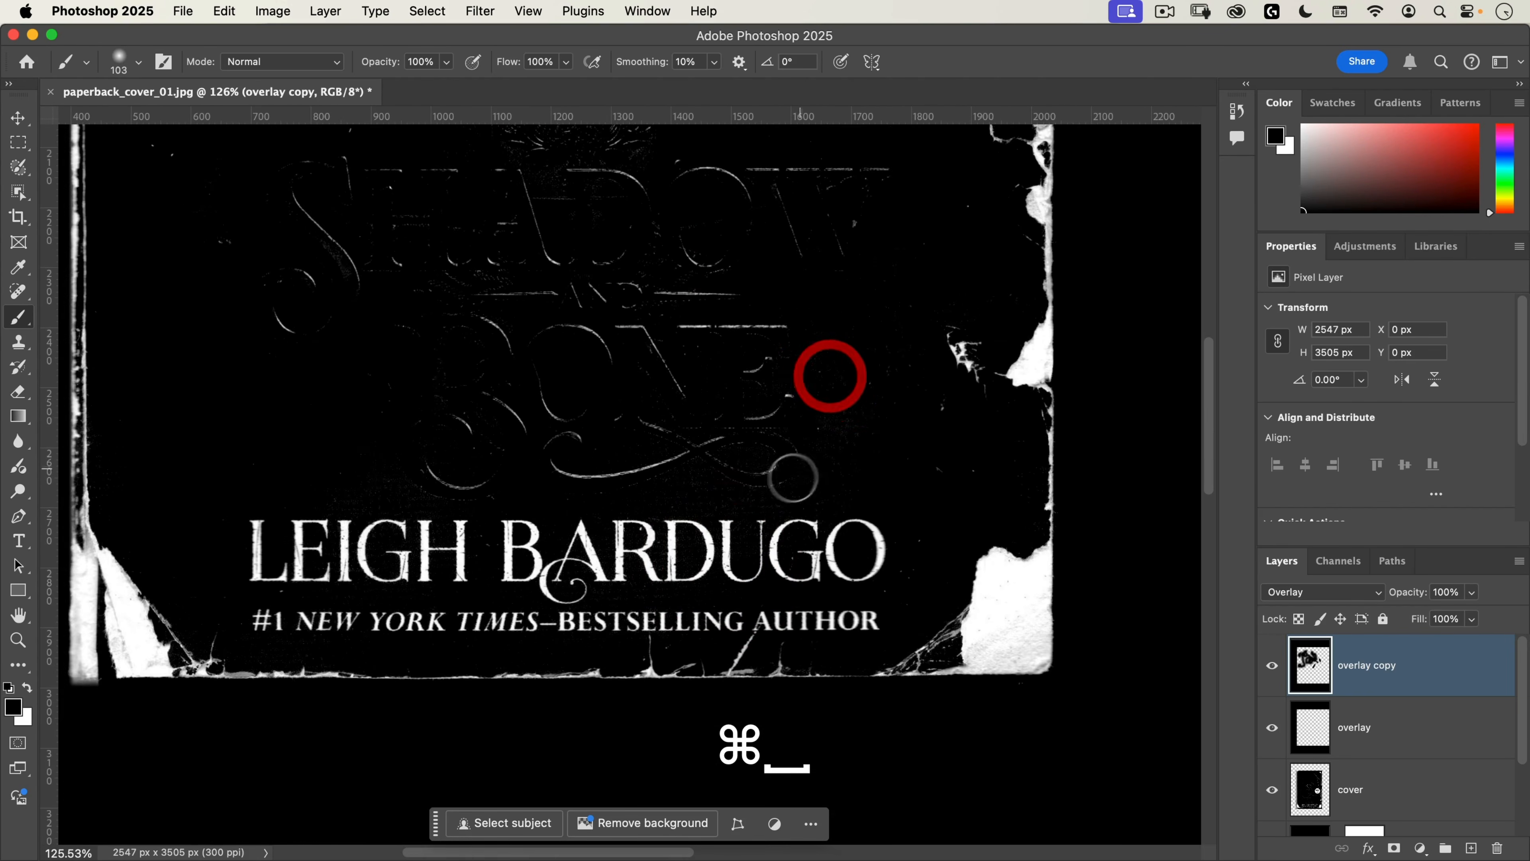
Step: Undo the stray stroke and darken the embossed book title lettering with a 181 px soft black brush
mouse_move(741, 476)
ctrl+alt+mouse_down()
mouse_move(803, 474)
mouse_move(832, 403)
mouse_move(718, 489)
mouse_move(728, 430)
mouse_move(663, 357)
mouse_move(452, 333)
mouse_move(669, 313)
mouse_move(677, 377)
mouse_move(418, 464)
mouse_move(768, 481)
mouse_move(298, 505)
mouse_move(277, 610)
mouse_move(563, 638)
mouse_move(669, 621)
ctrl+alt+mouse_up()
key(cmd+z)
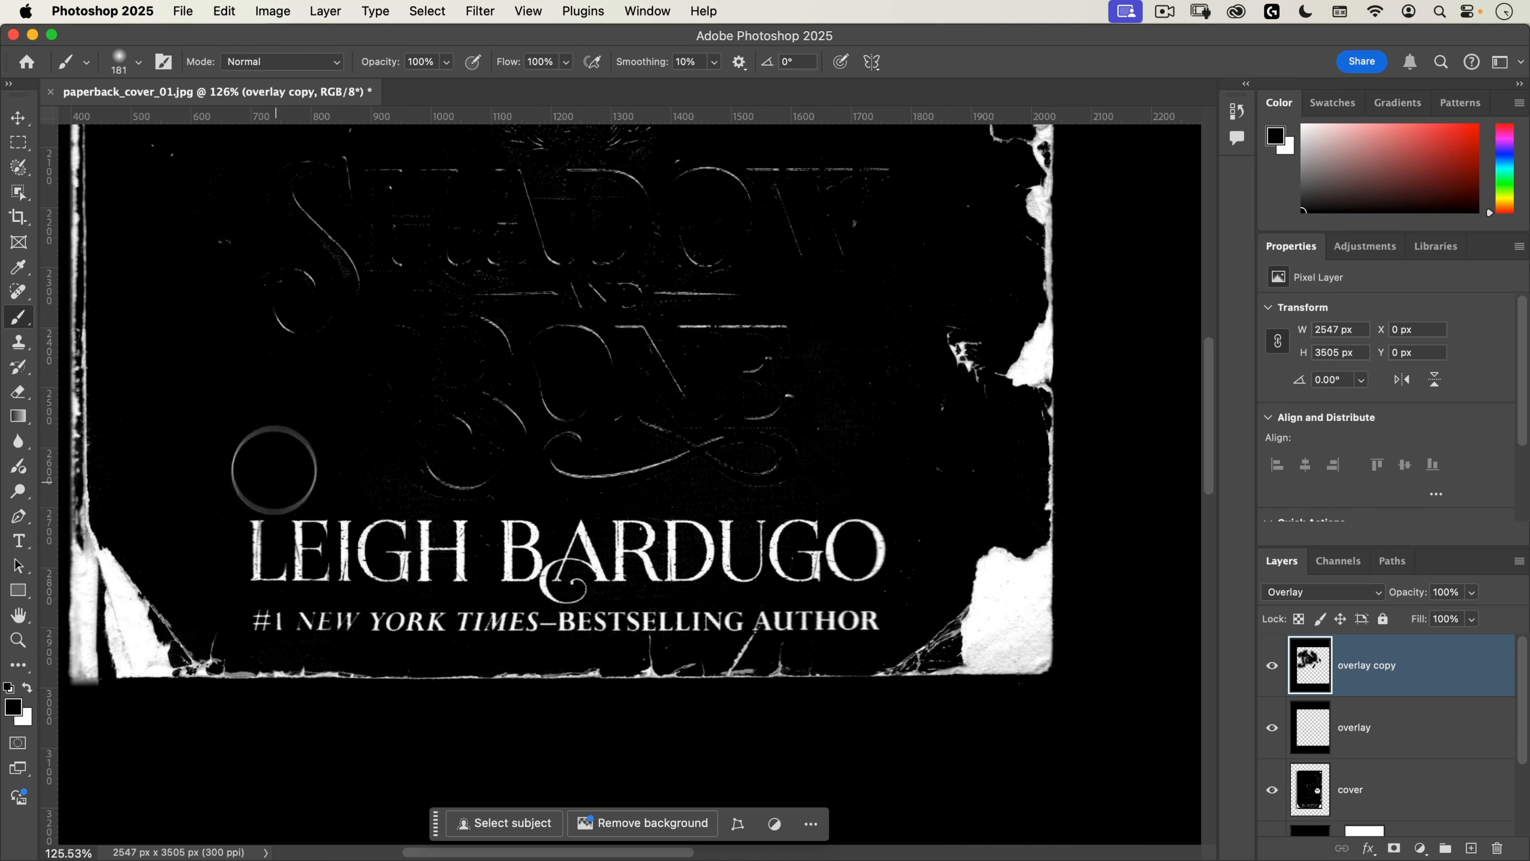
mouse_move(275, 470)
mouse_down()
mouse_move(781, 429)
mouse_move(685, 343)
mouse_move(393, 253)
mouse_move(783, 289)
mouse_move(818, 474)
mouse_up()
key(space)
mouse_move(512, 262)
mouse_down()
mouse_move(602, 261)
mouse_move(675, 303)
mouse_move(462, 354)
mouse_move(553, 437)
mouse_move(629, 416)
mouse_up()
key(space)
drag(783, 582, 699, 302)
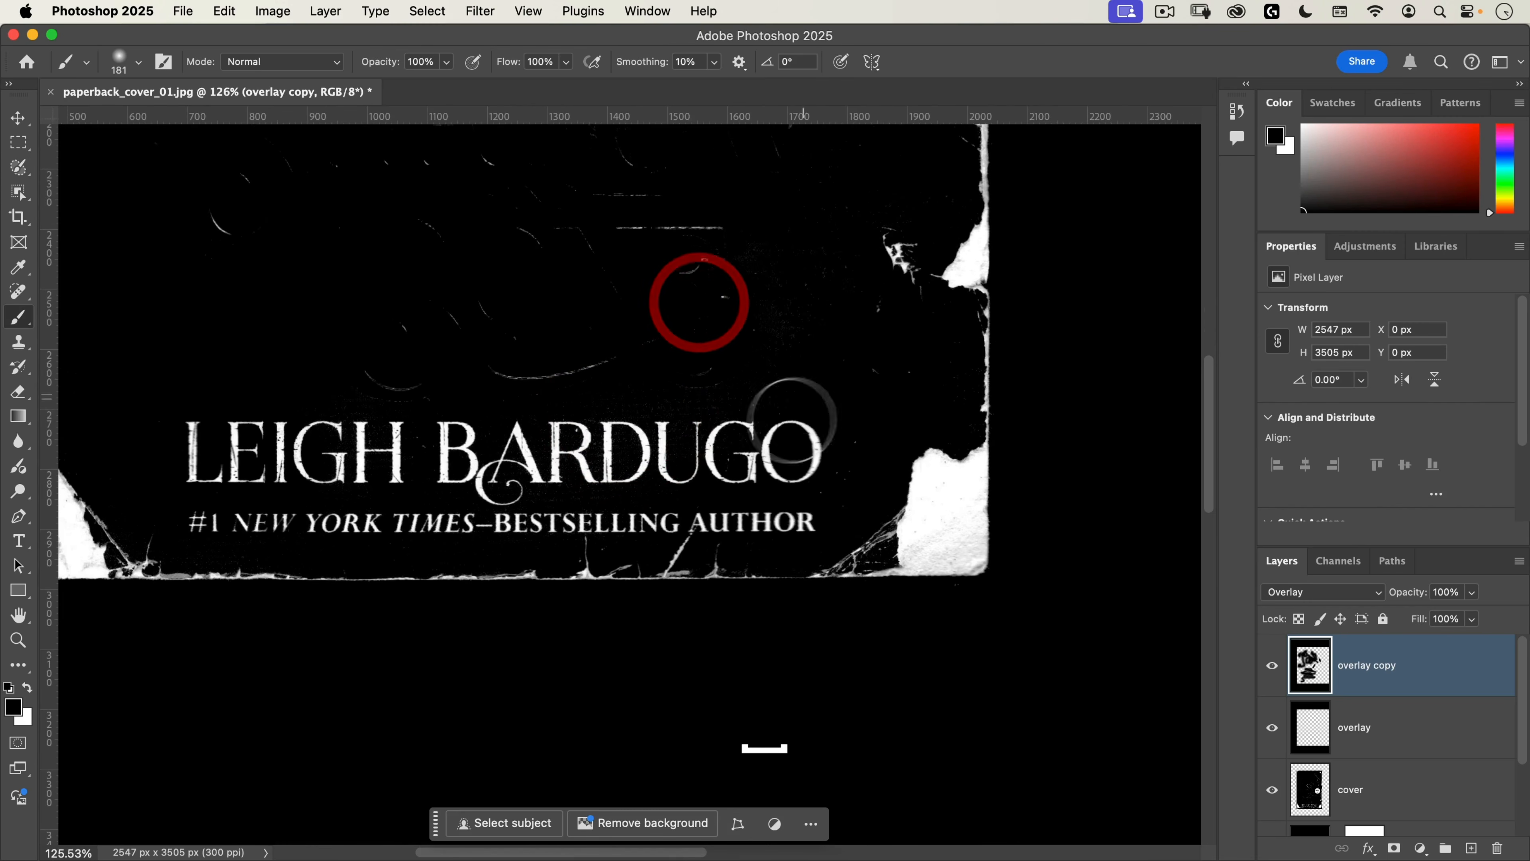
Step: Check the cover for leftover artwork and add a new layer named black out above the overlay copy
key(space)
mouse_move(775, 435)
mouse_down()
mouse_move(704, 435)
mouse_move(754, 672)
mouse_up()
scroll(754, 672, up, 10)
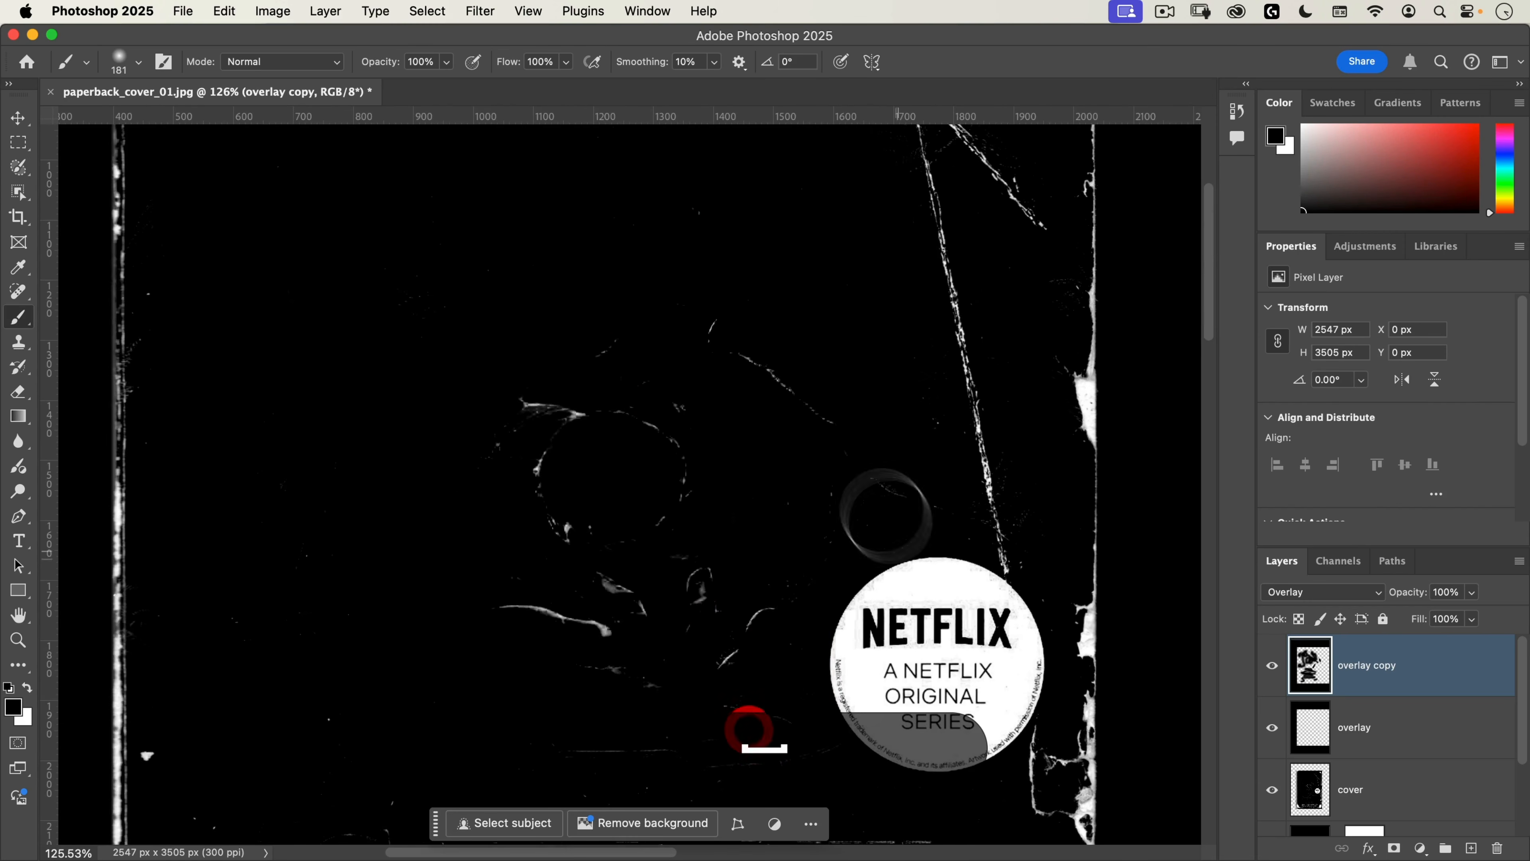
scroll(850, 652, up, 2)
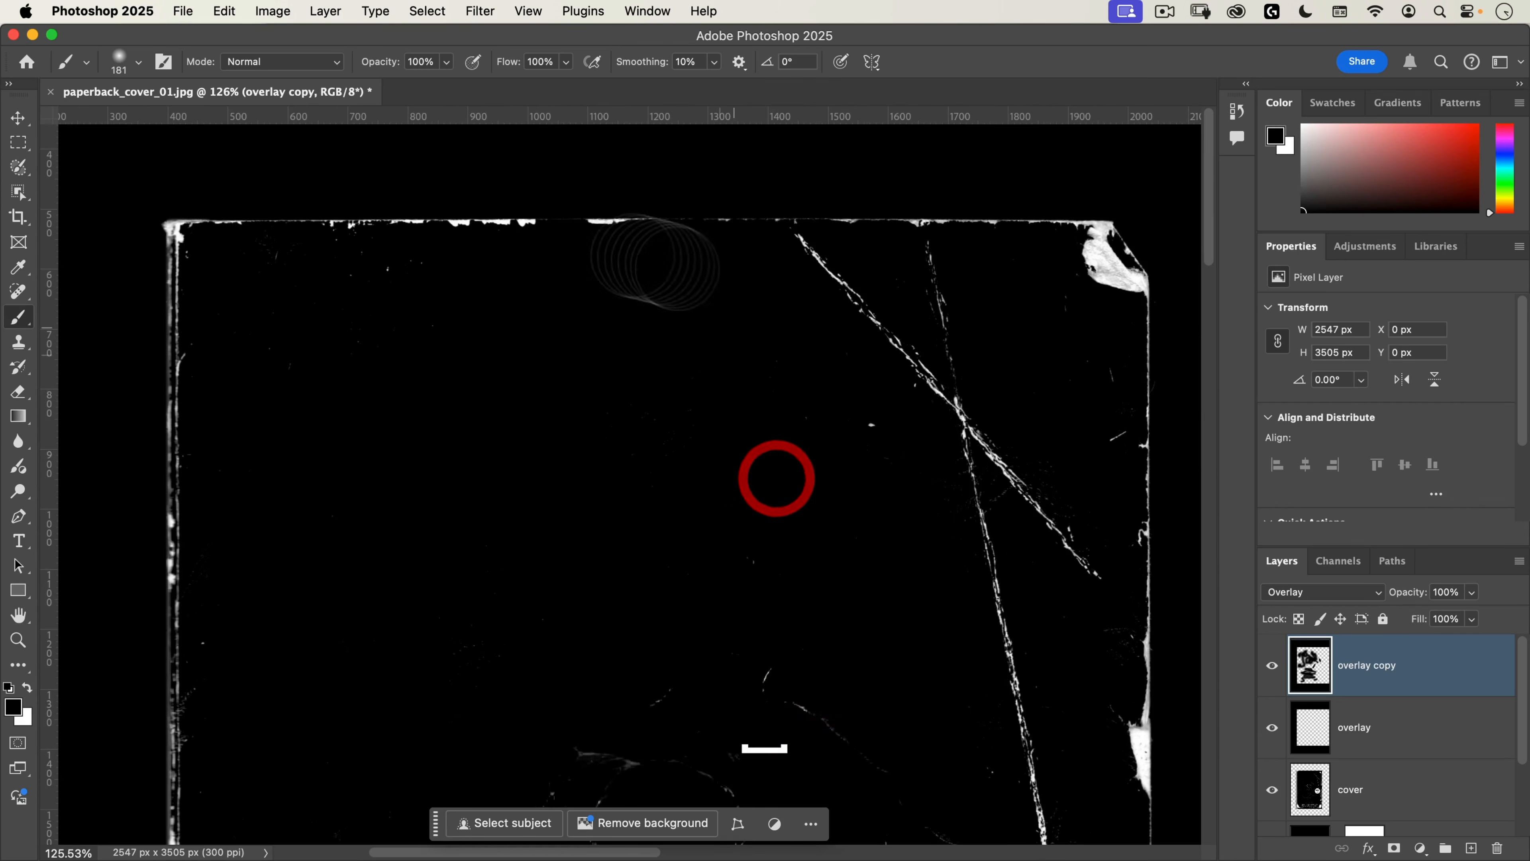
key(space)
drag(765, 444, 722, 217)
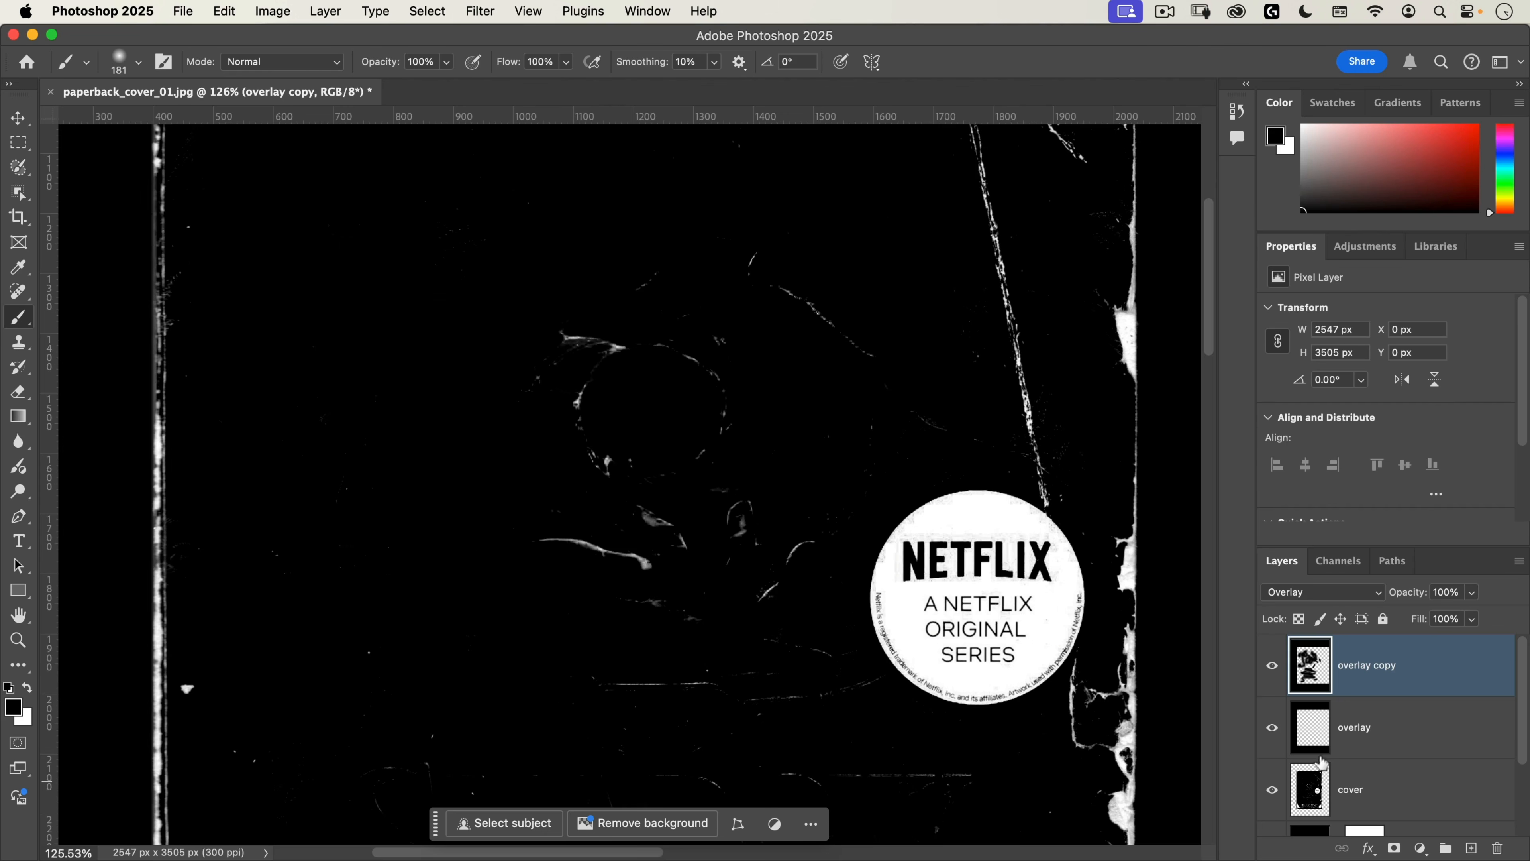
click(1469, 846)
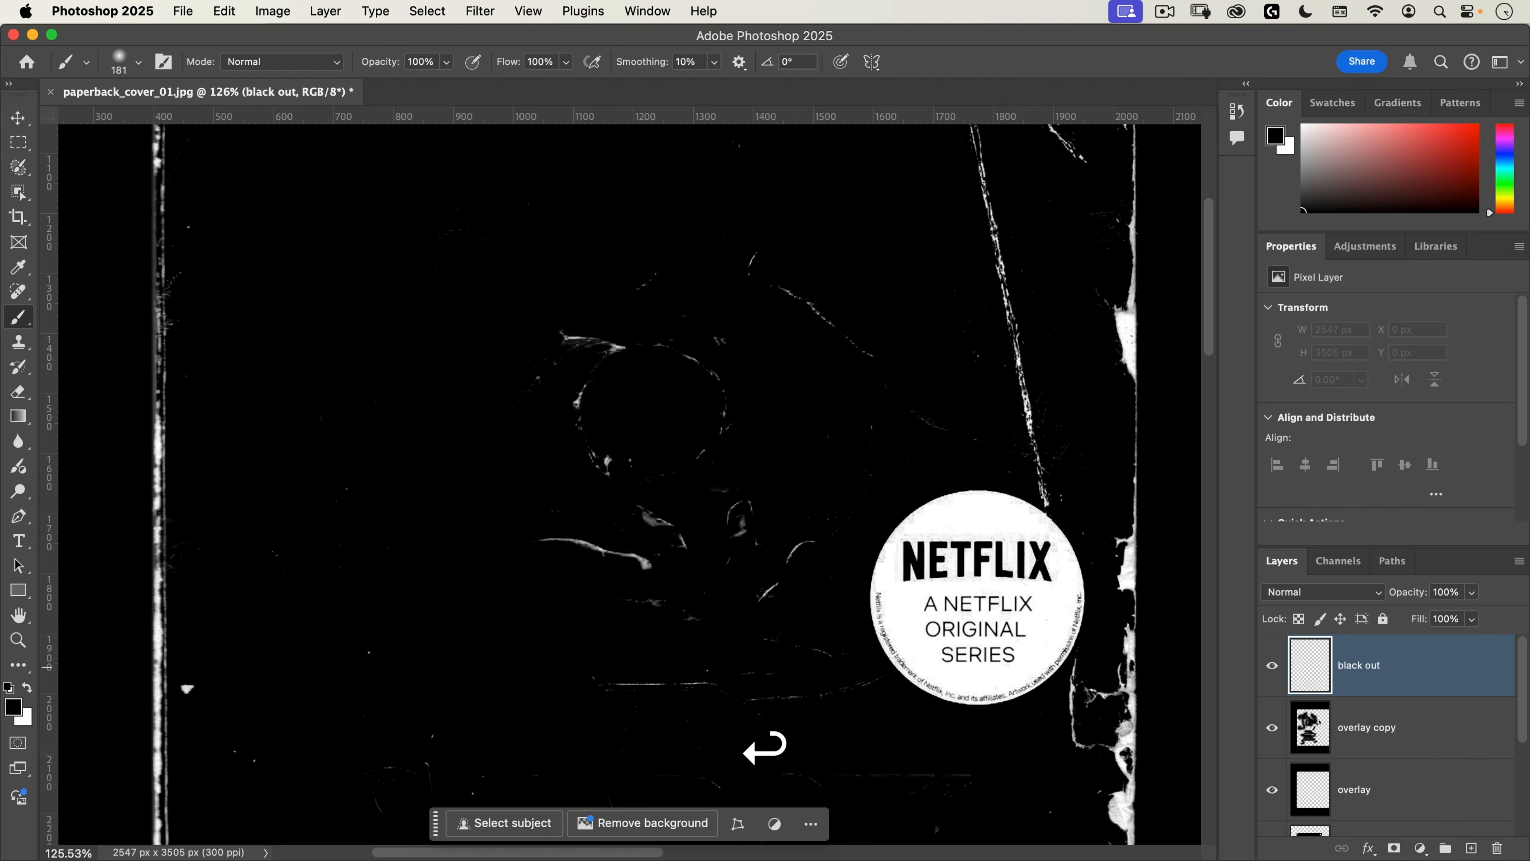
Step: Paint solid black on the black out layer over the central ring artwork and the marks left of the Netflix sticker
mouse_move(558, 369)
mouse_down()
mouse_move(540, 431)
mouse_move(629, 476)
mouse_up()
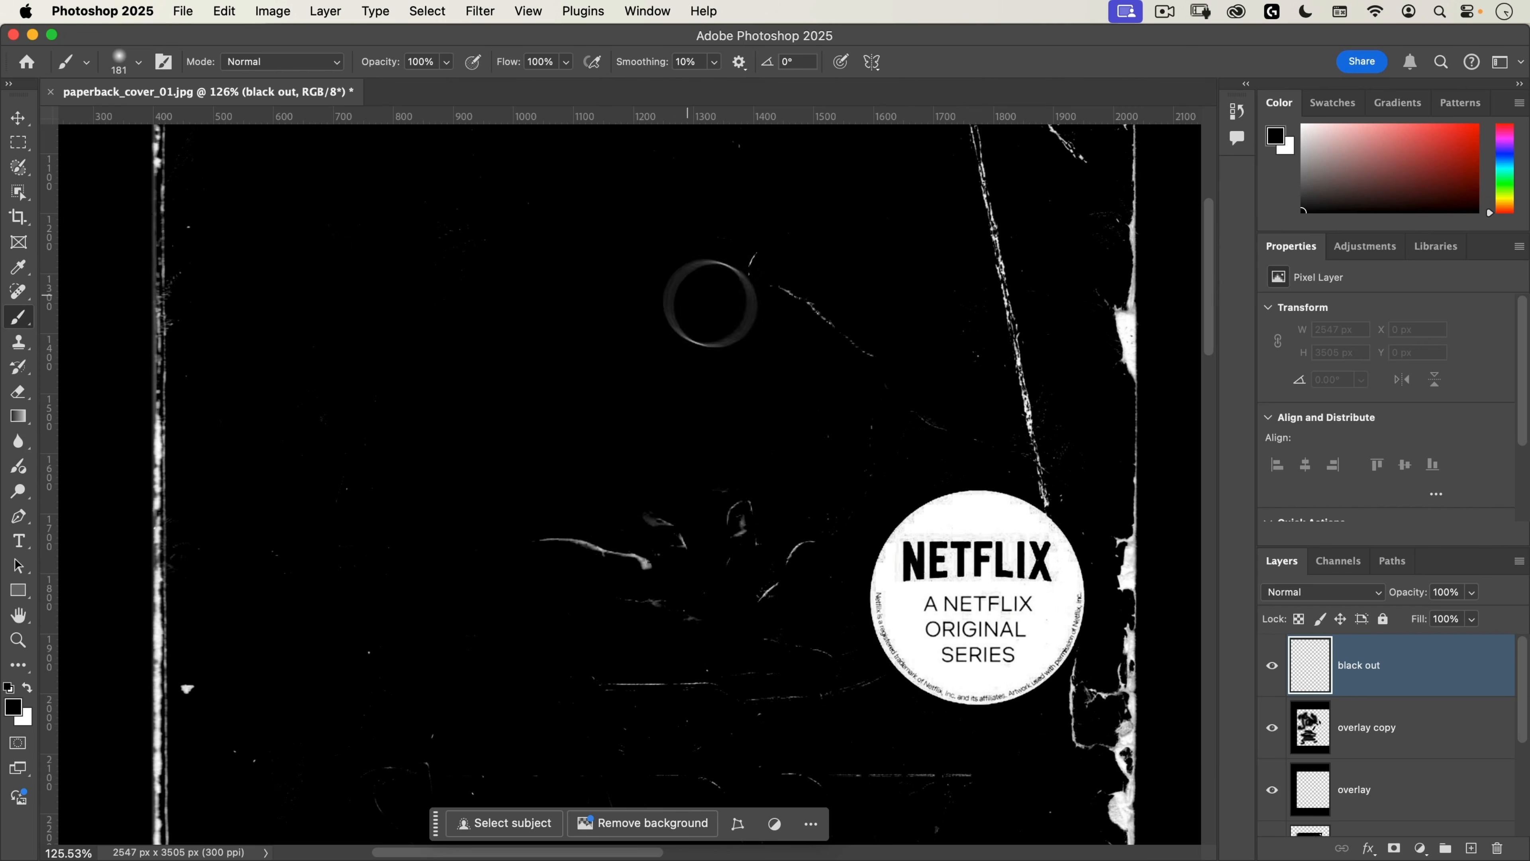
mouse_move(707, 301)
mouse_down()
mouse_move(787, 254)
mouse_move(892, 376)
mouse_up()
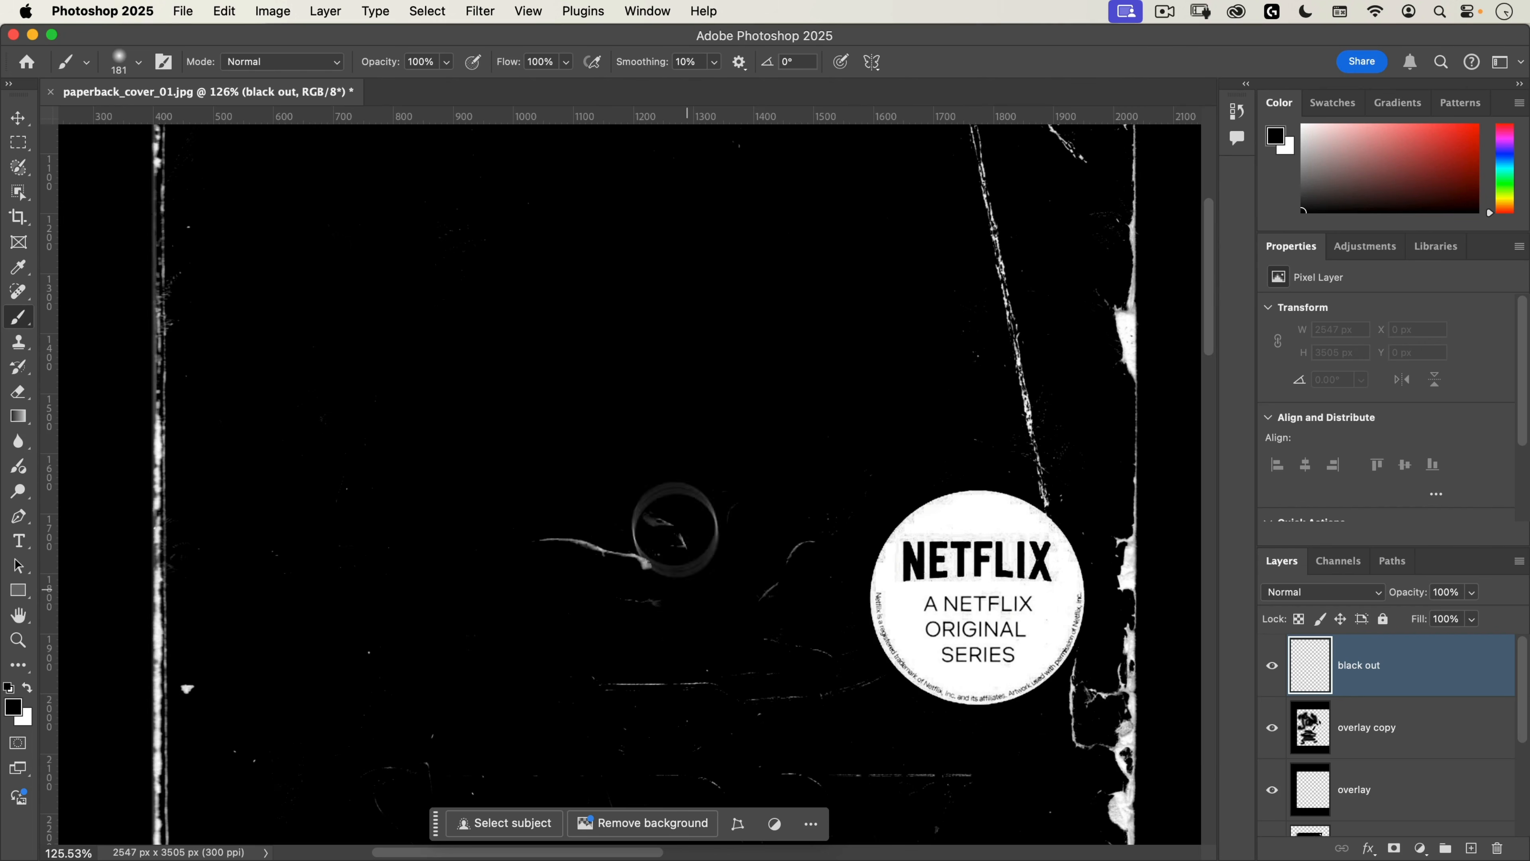
mouse_move(673, 530)
mouse_down()
mouse_move(633, 570)
mouse_move(526, 512)
mouse_move(681, 634)
mouse_move(800, 513)
mouse_move(702, 591)
mouse_move(760, 696)
mouse_move(811, 662)
mouse_move(800, 697)
mouse_up()
drag(692, 624, 674, 376)
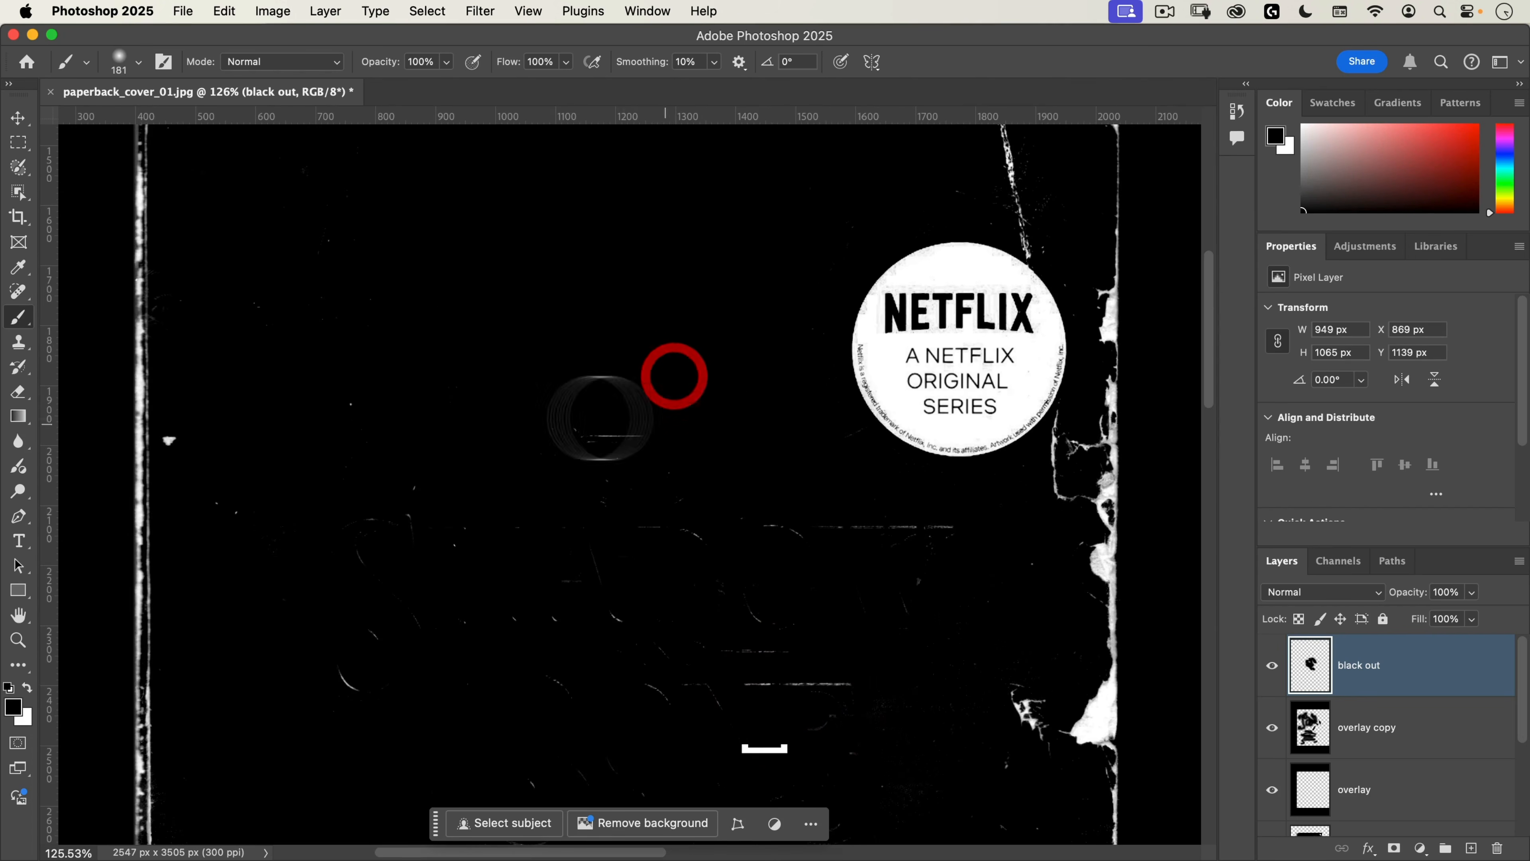
Step: Paint black on the black out layer over the embossed title remnants and the curved artwork lines above the author's name
drag(601, 420, 882, 536)
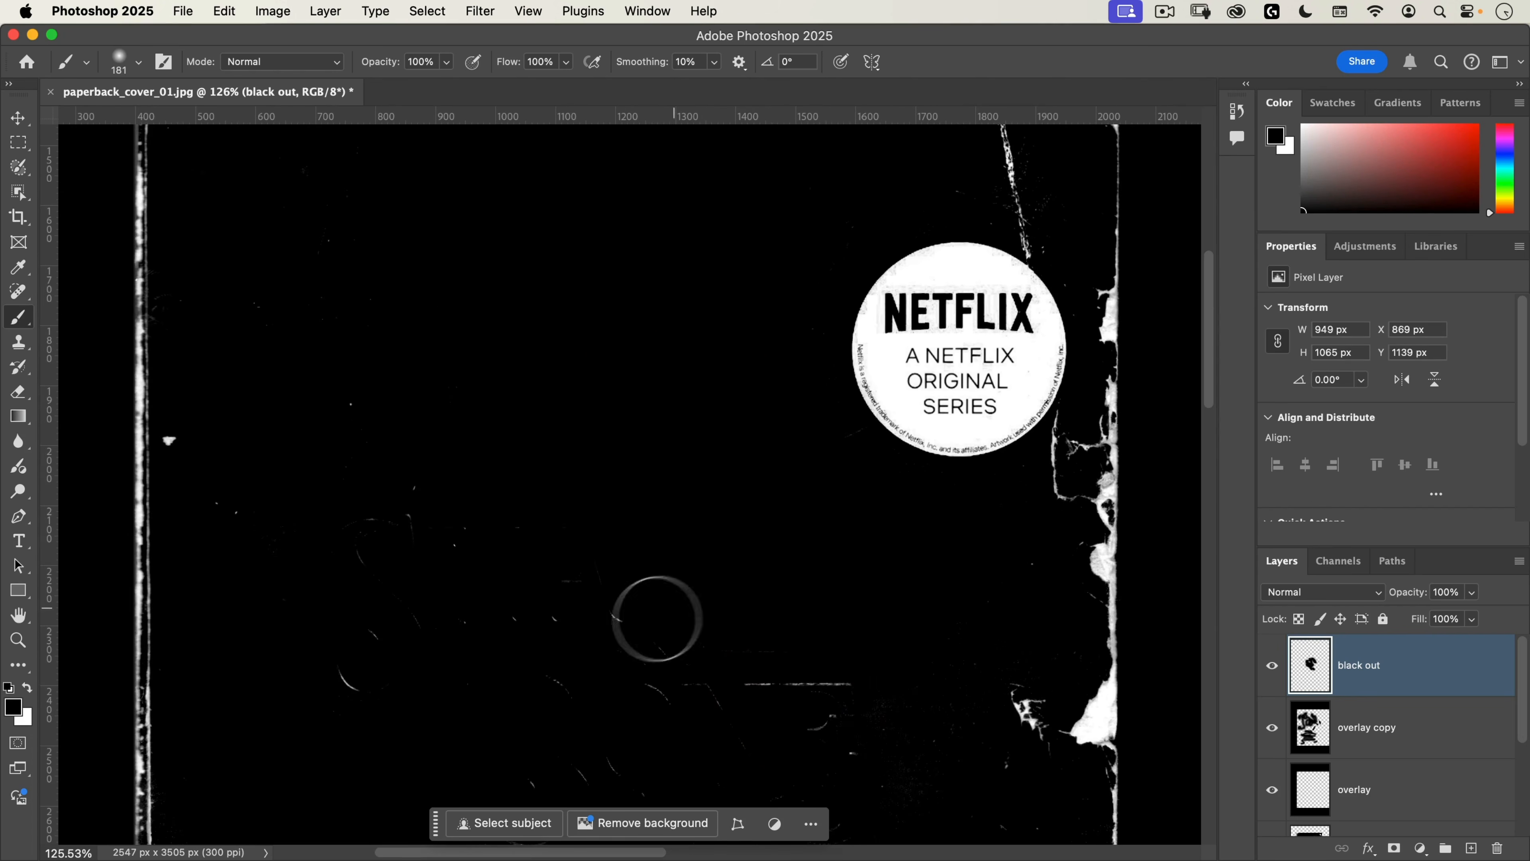
mouse_move(657, 619)
mouse_down()
mouse_move(432, 616)
mouse_move(450, 480)
mouse_move(446, 606)
mouse_move(350, 510)
mouse_move(373, 631)
mouse_move(477, 661)
mouse_move(868, 686)
mouse_move(622, 667)
mouse_up()
drag(789, 634, 737, 375)
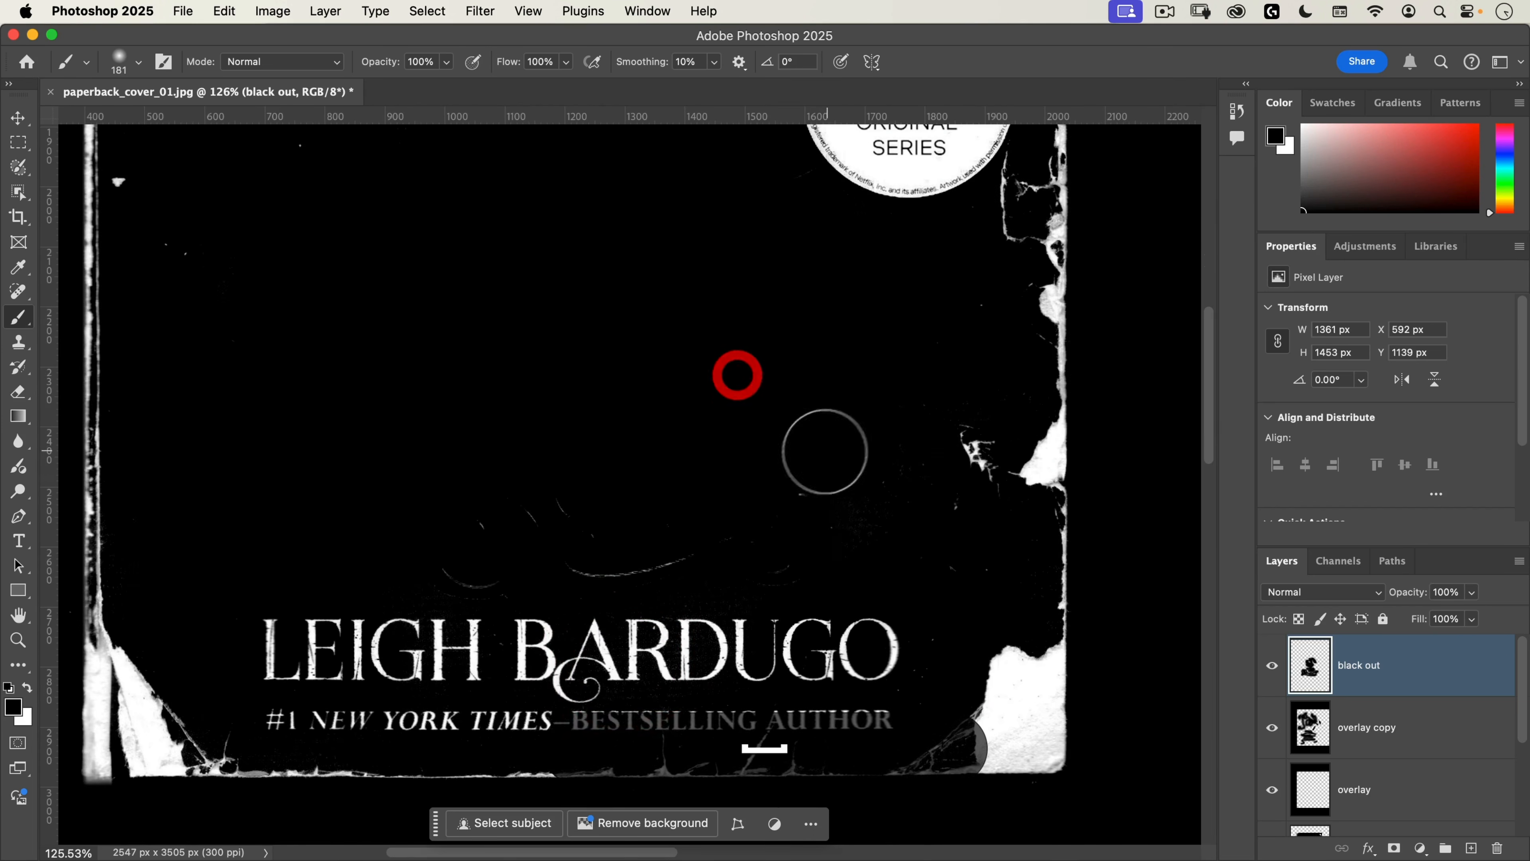
mouse_move(818, 482)
mouse_down()
mouse_move(782, 572)
mouse_move(633, 578)
mouse_move(514, 519)
mouse_up()
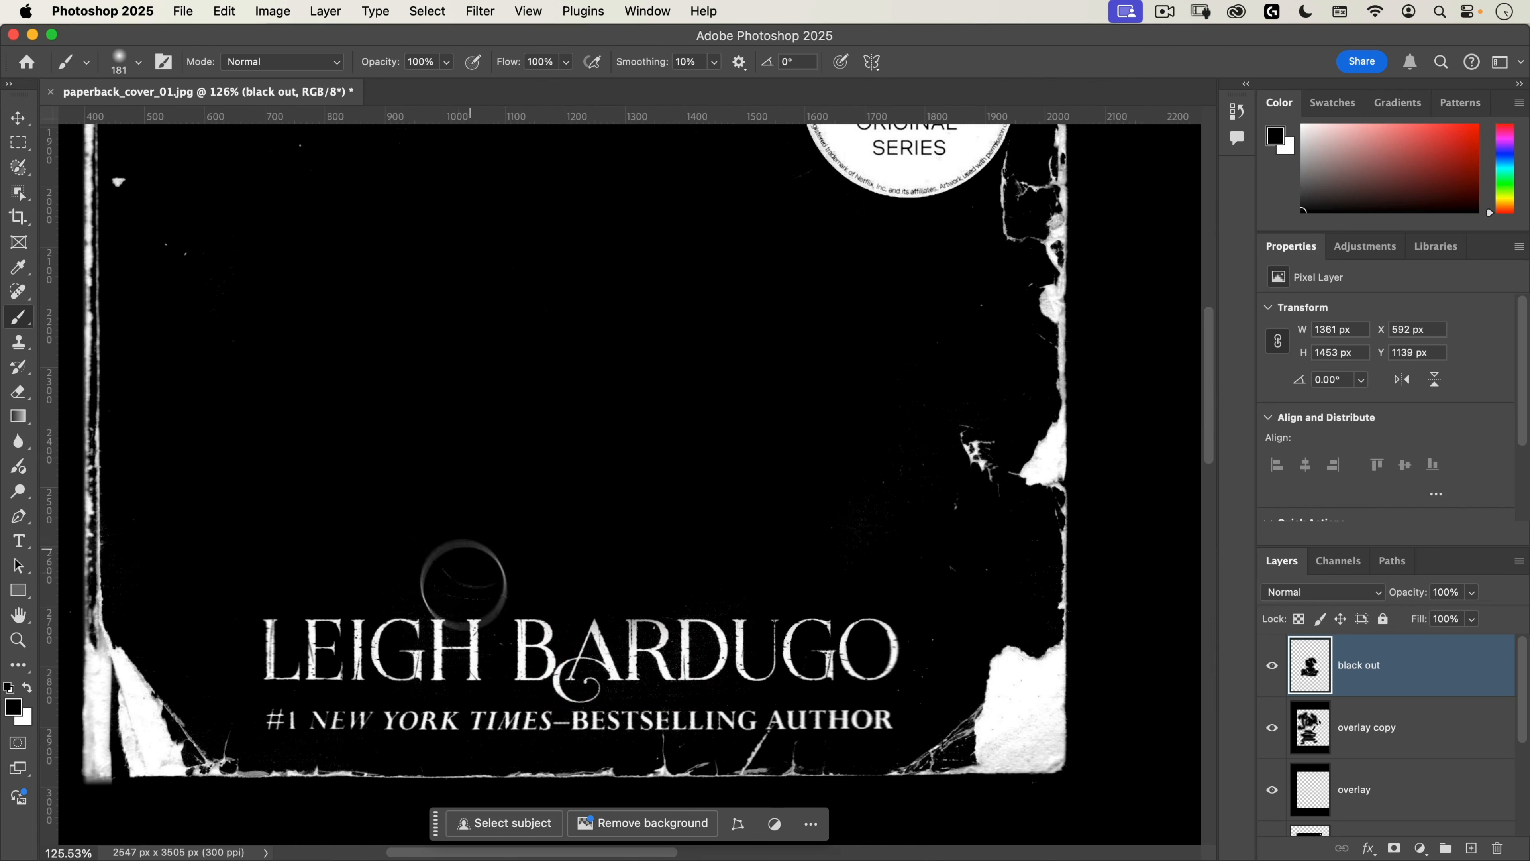
drag(464, 584, 468, 584)
Step: Harden the brush, set it to 128 px, and paint out the author's name and the bestselling author line below it
mouse_move(281, 643)
mouse_down()
mouse_move(268, 723)
mouse_move(280, 802)
mouse_up()
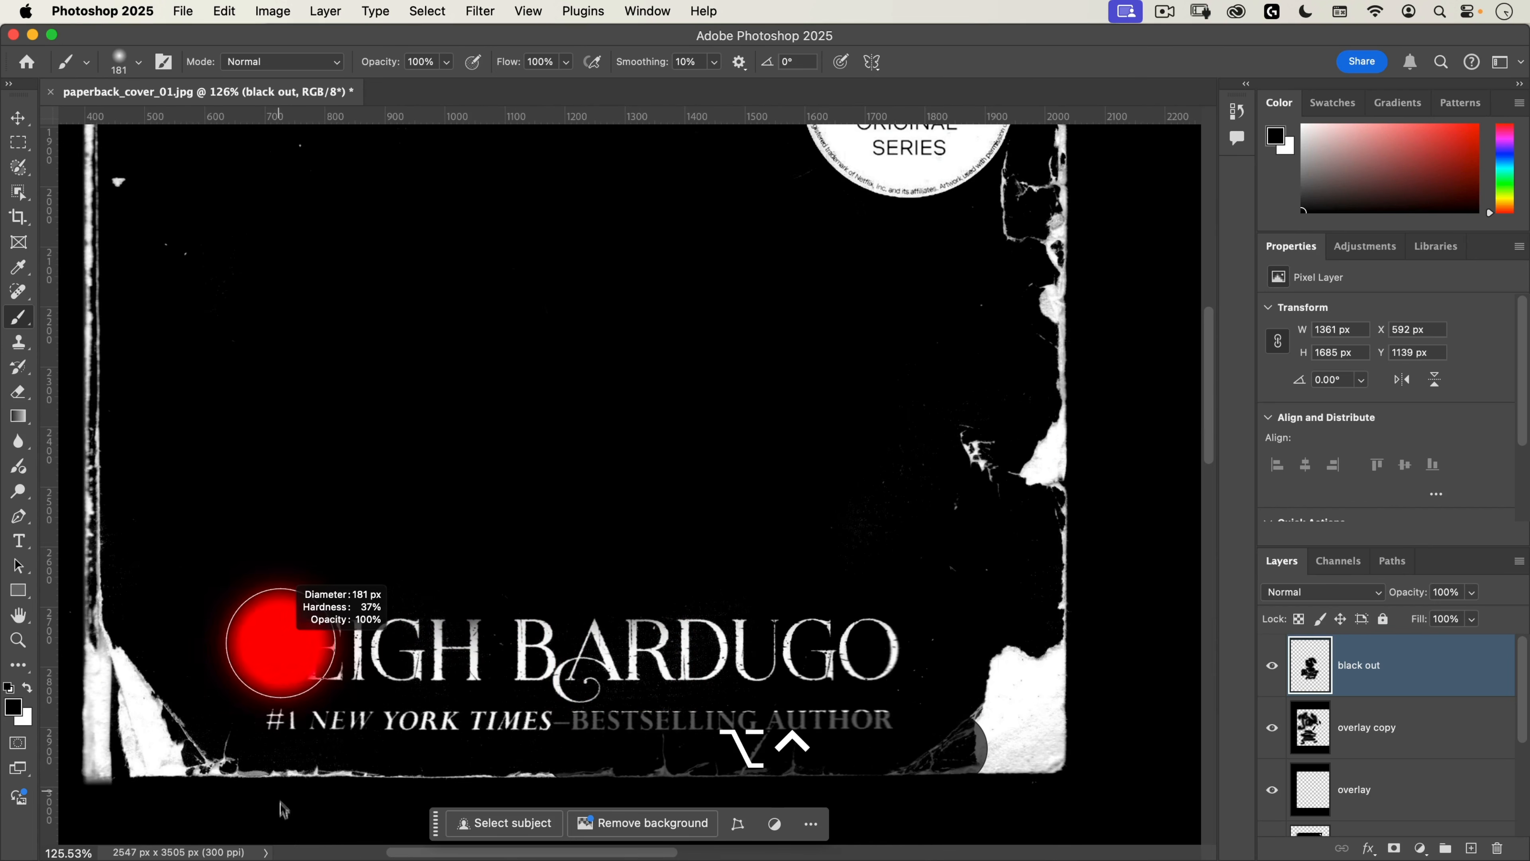
drag(259, 597, 259, 684)
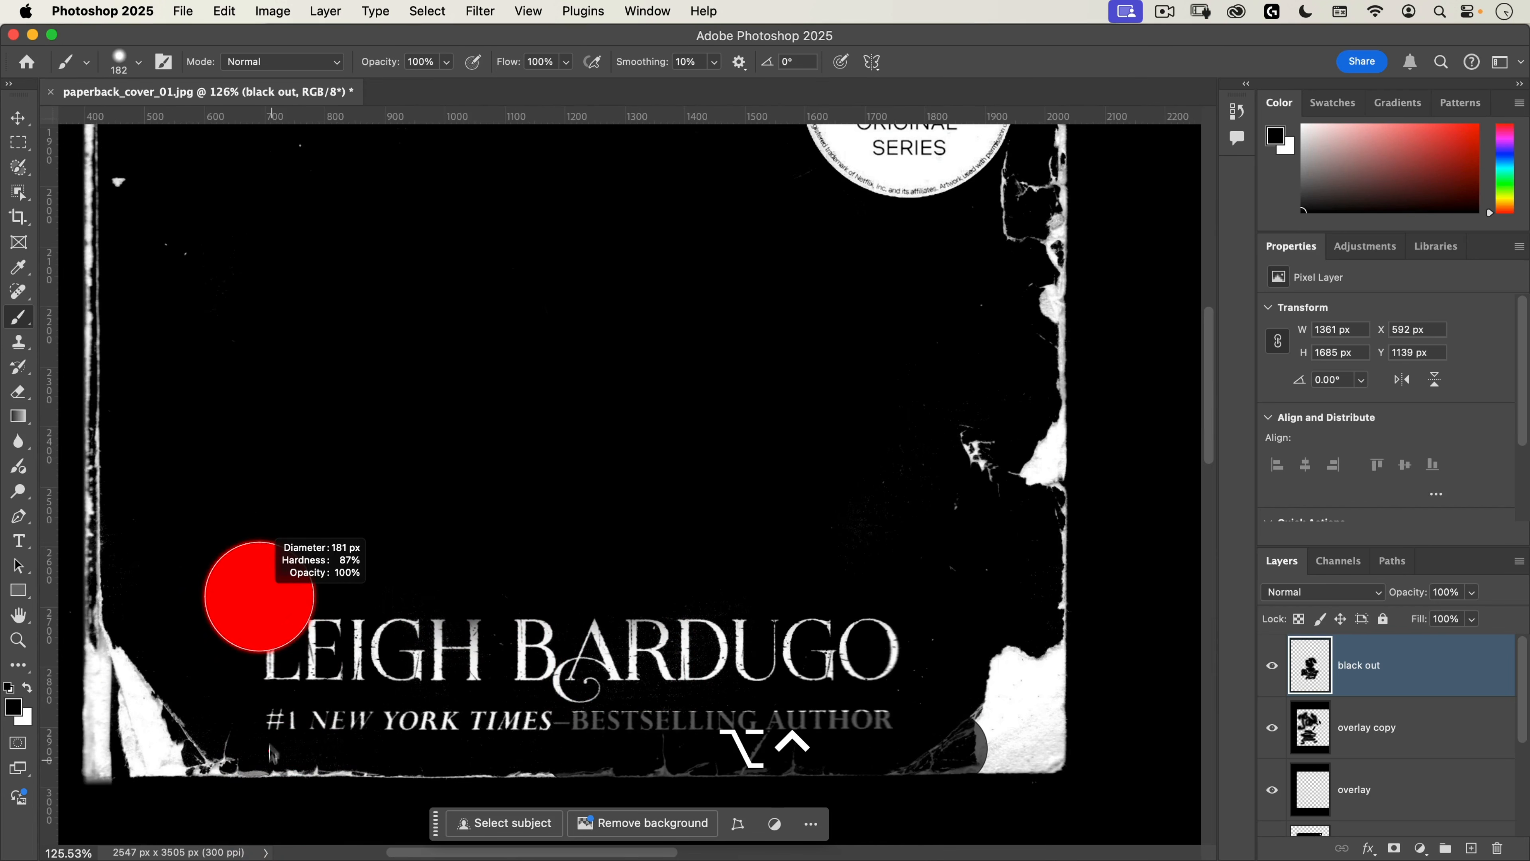
drag(269, 750, 268, 750)
mouse_move(287, 703)
mouse_down()
mouse_move(247, 704)
mouse_move(277, 608)
mouse_move(362, 709)
mouse_move(524, 714)
mouse_move(422, 647)
mouse_move(468, 632)
mouse_move(560, 697)
mouse_up()
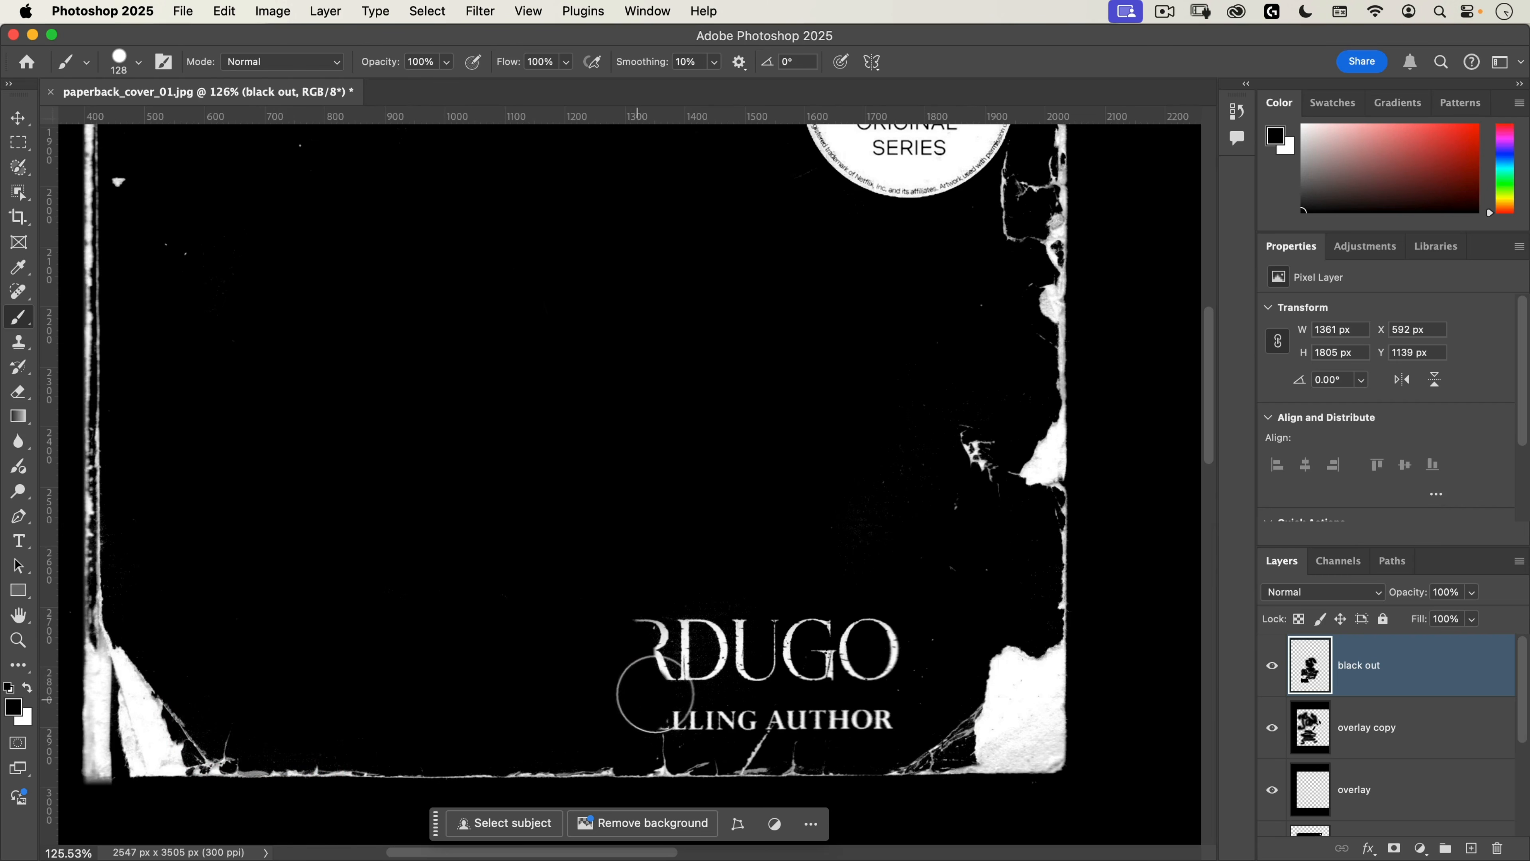
mouse_move(731, 706)
mouse_down()
mouse_move(762, 687)
mouse_move(754, 698)
mouse_move(902, 692)
mouse_move(884, 646)
mouse_move(819, 634)
mouse_move(594, 635)
mouse_up()
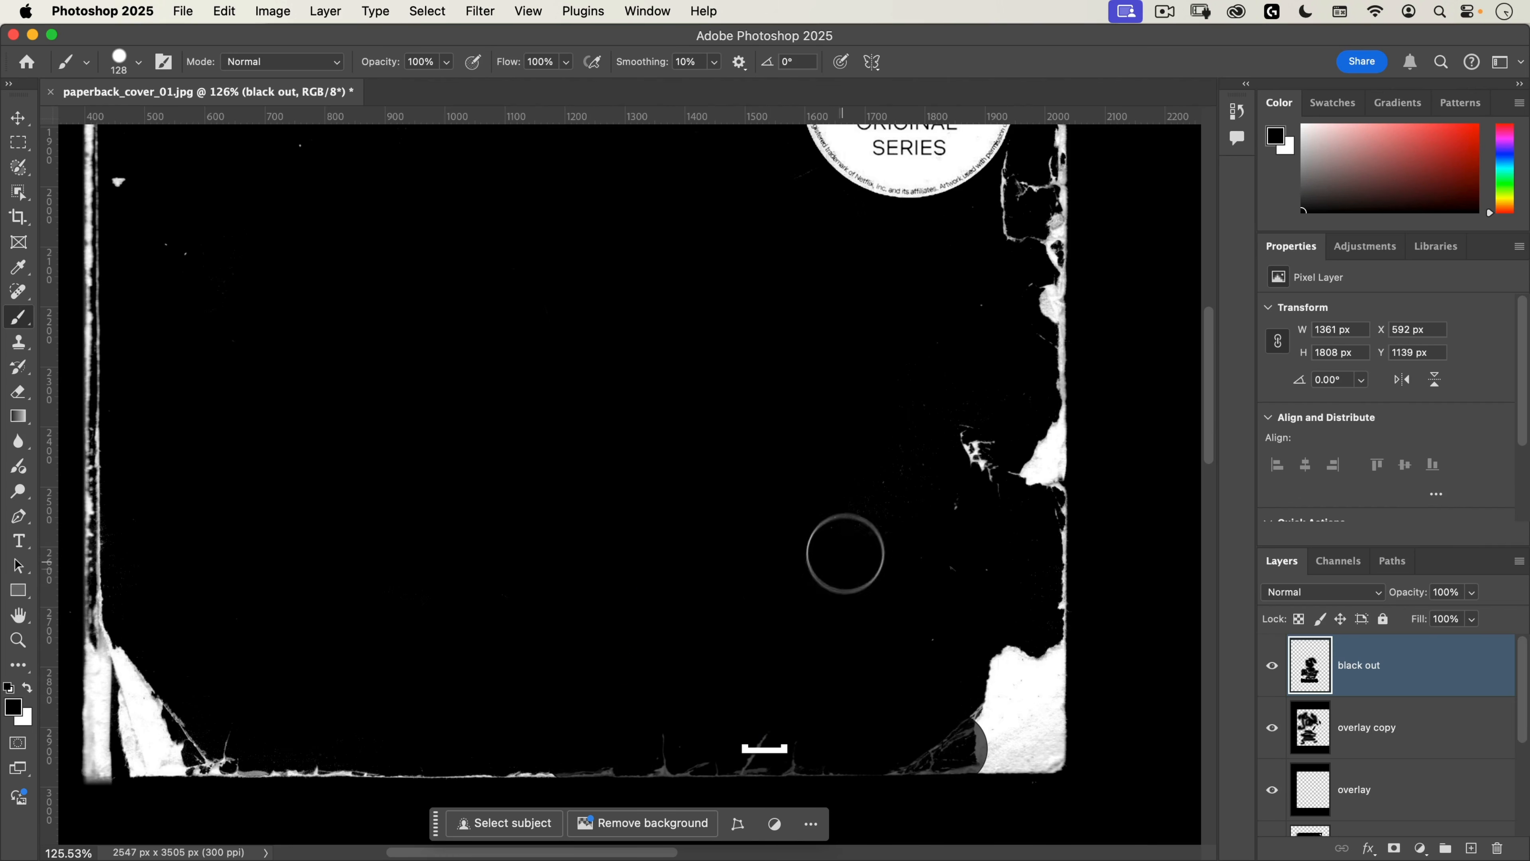
Step: Paint solid black over the round Netflix sticker and clear the remaining marks around it
drag(845, 554, 838, 524)
key(space)
drag(613, 376, 635, 669)
mouse_move(831, 439)
mouse_down()
mouse_move(915, 276)
mouse_move(1007, 369)
mouse_move(963, 458)
mouse_move(868, 429)
mouse_move(930, 400)
mouse_move(889, 383)
mouse_up()
key(space)
drag(779, 366, 835, 602)
mouse_move(800, 335)
mouse_down()
mouse_move(860, 747)
mouse_move(794, 315)
mouse_up()
mouse_move(542, 612)
mouse_down()
mouse_move(673, 410)
mouse_move(558, 375)
mouse_up()
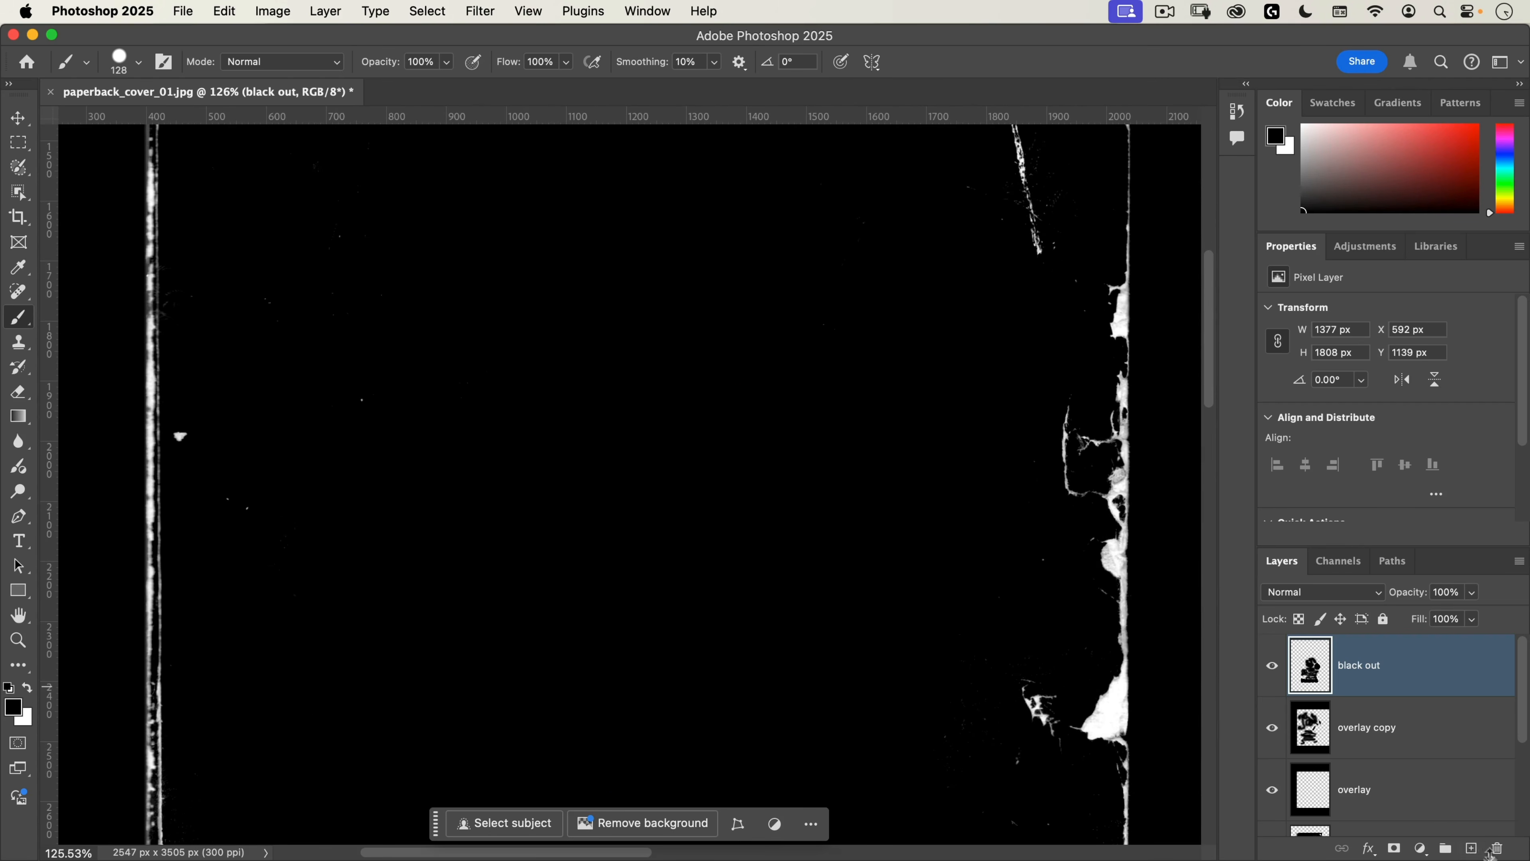
Step: Add a new layer named fix ups above the black out layer
click(1471, 848)
double_click(1356, 666)
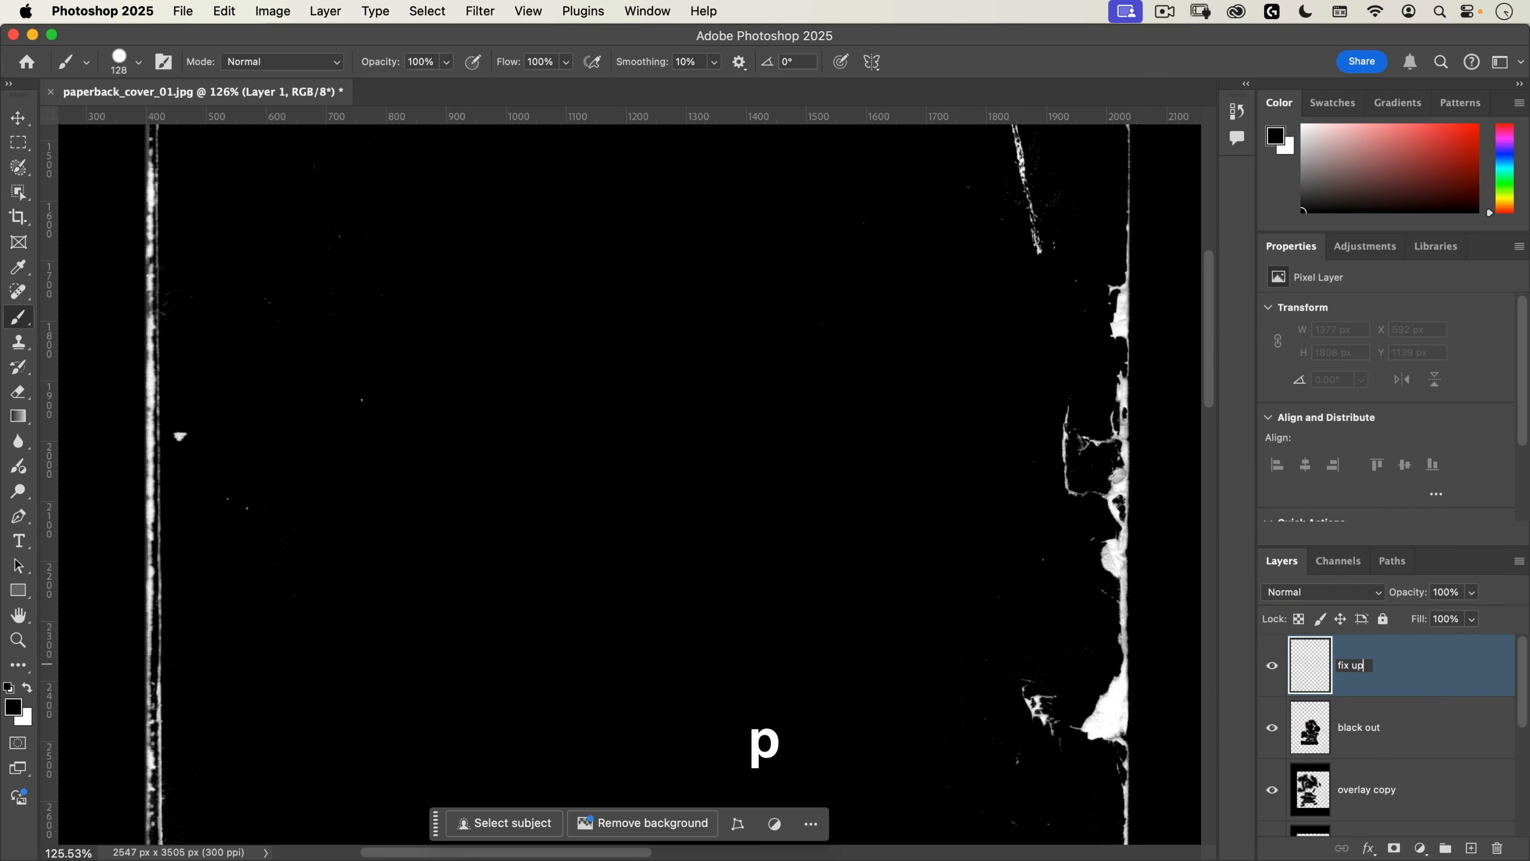
Step: Set up the Clone Stamp to sample Current & Below in Screen mode for repairing the creases near the cover's upper right corner
key(space)
mouse_move(869, 352)
mouse_down()
mouse_move(749, 612)
mouse_move(670, 683)
mouse_up()
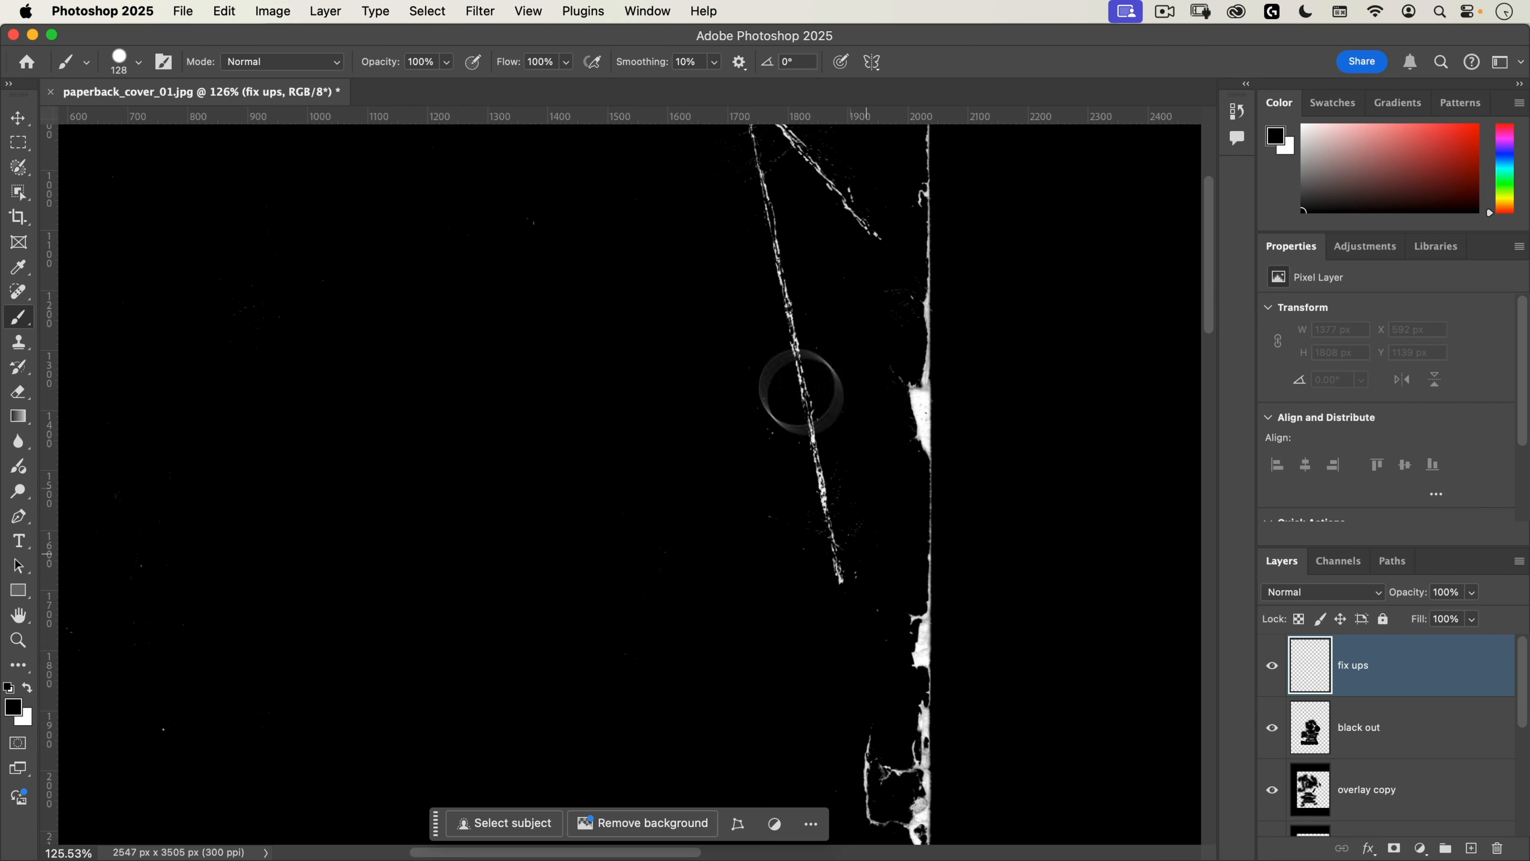
scroll(802, 391, up, 5)
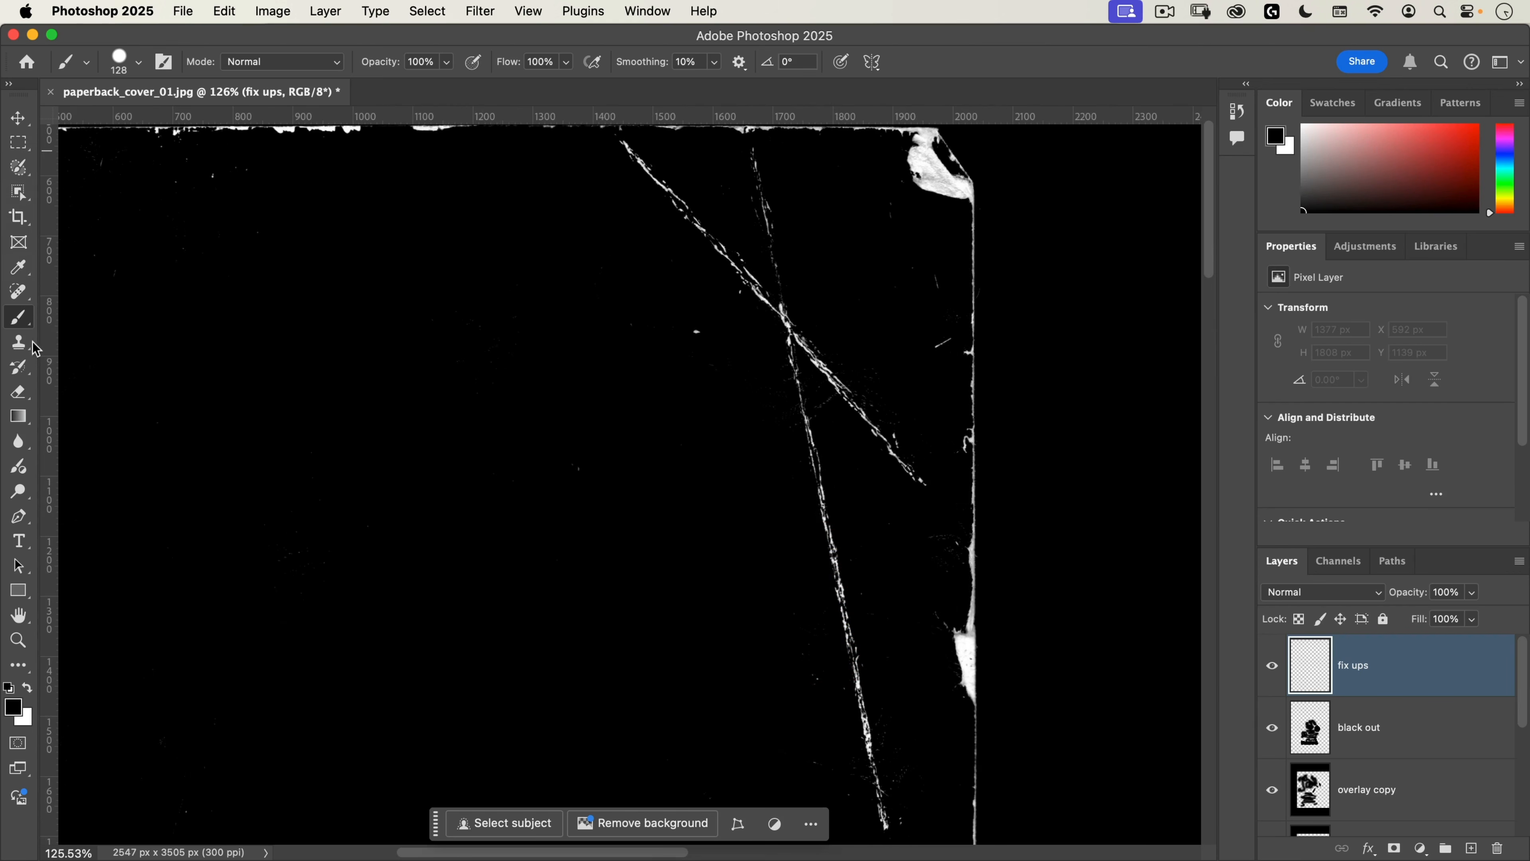
click(20, 344)
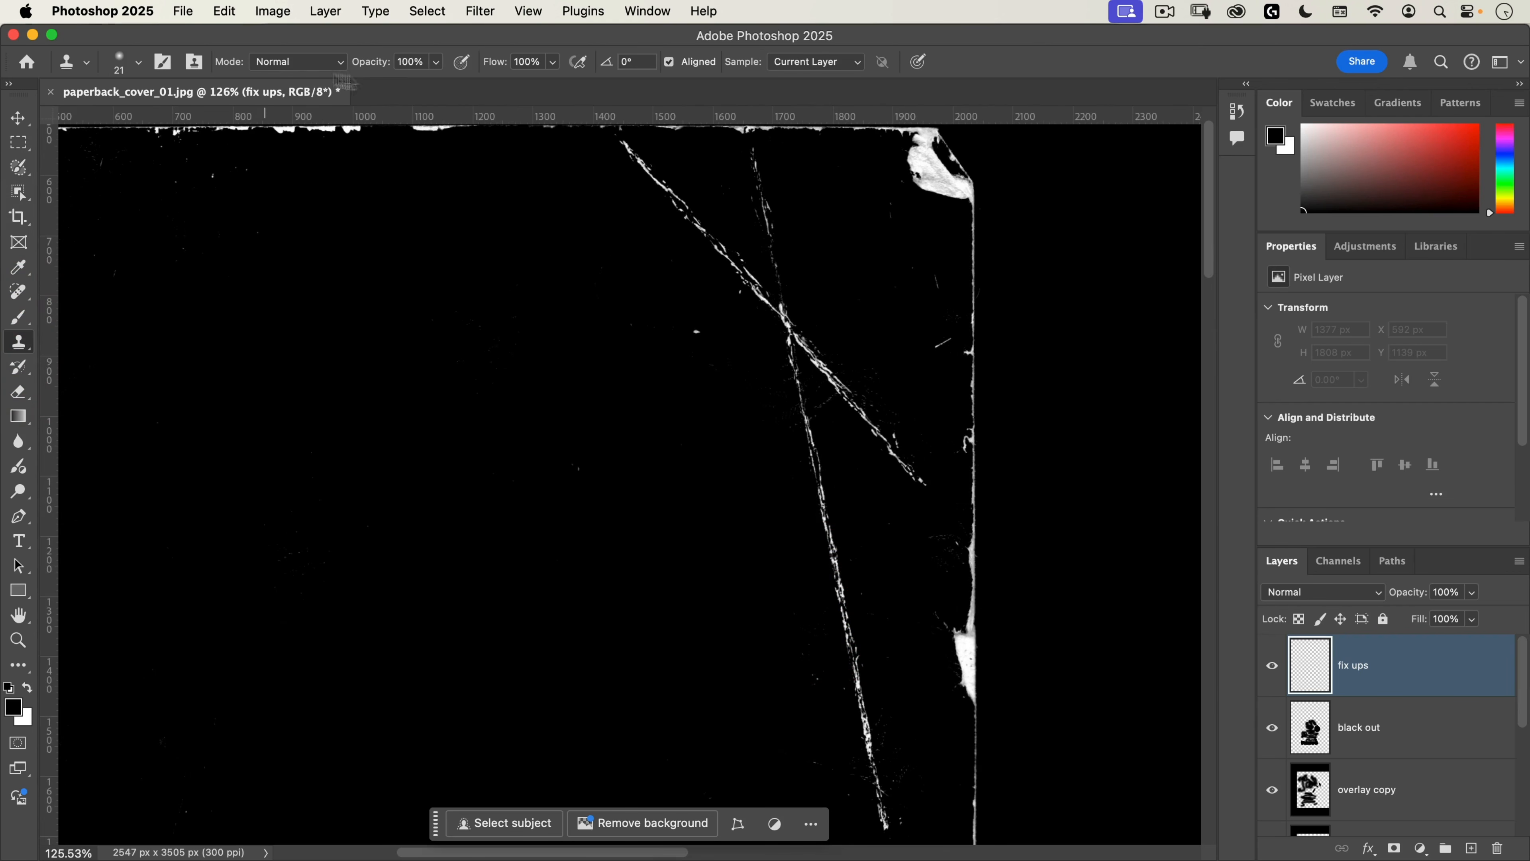
click(814, 63)
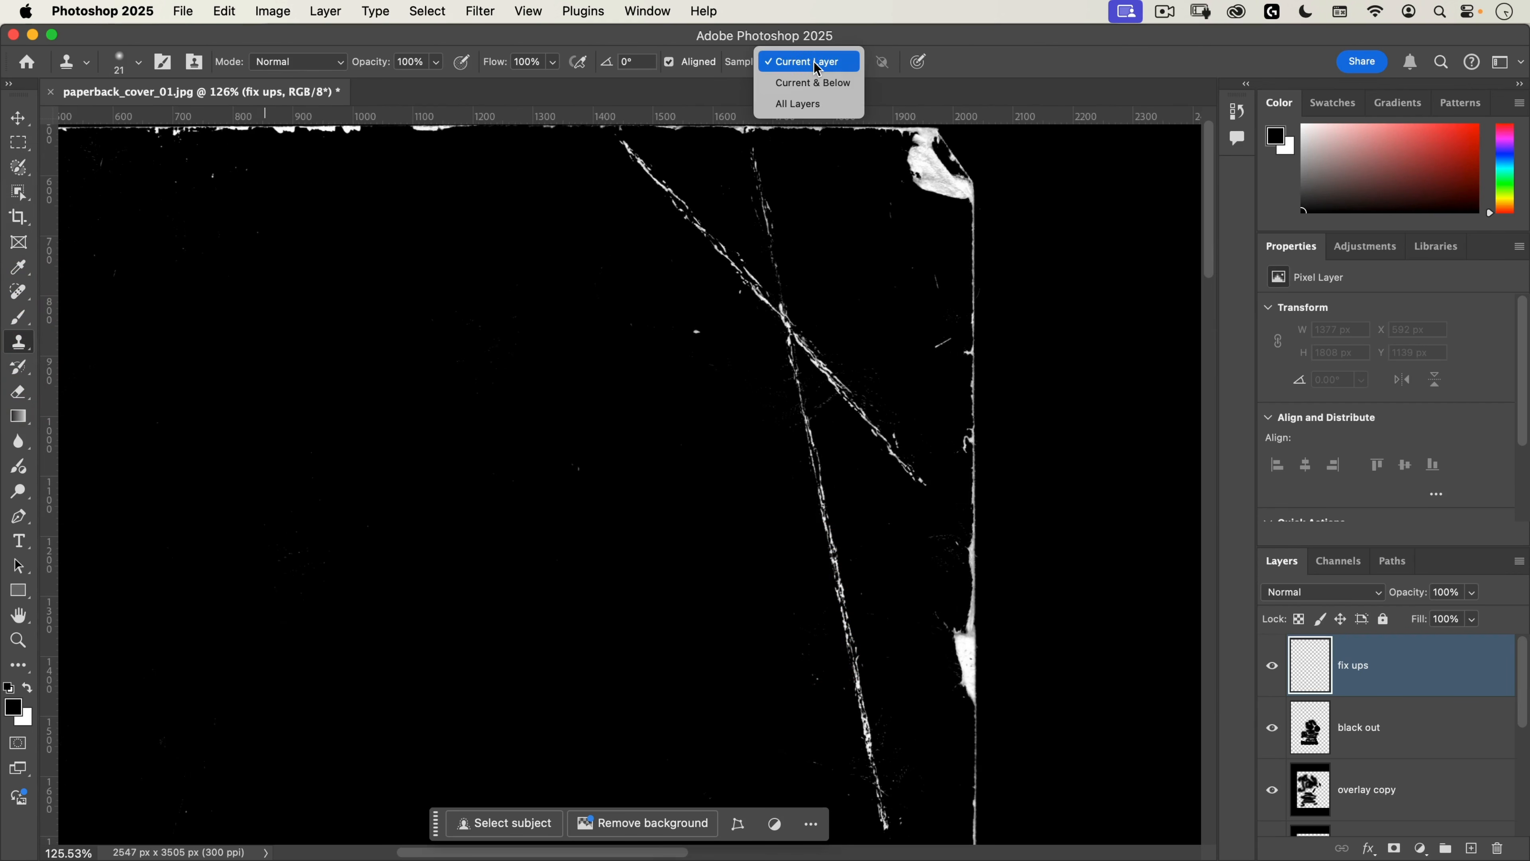
click(811, 83)
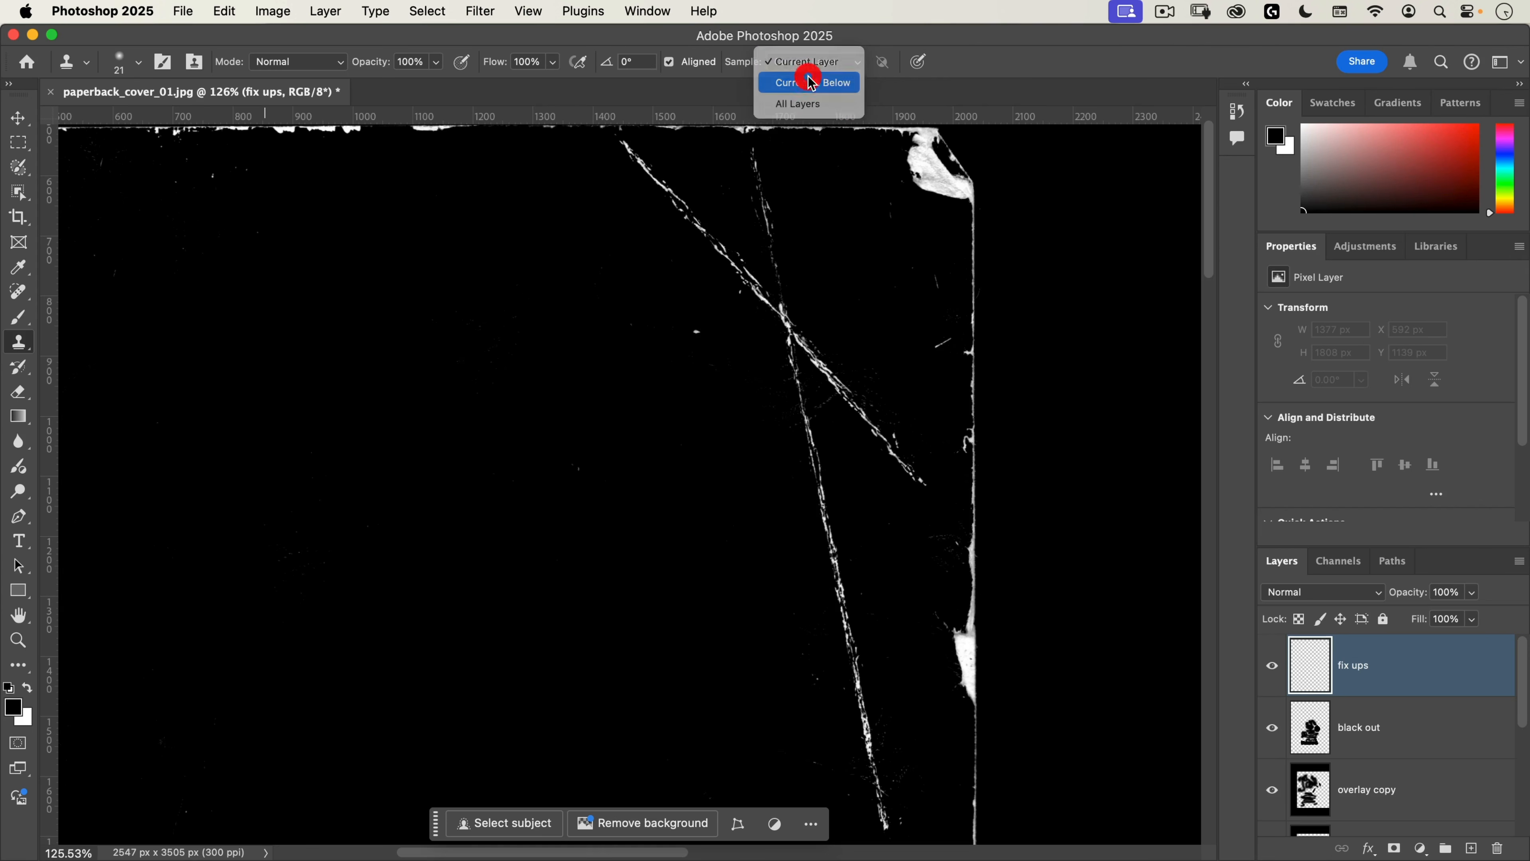
click(286, 63)
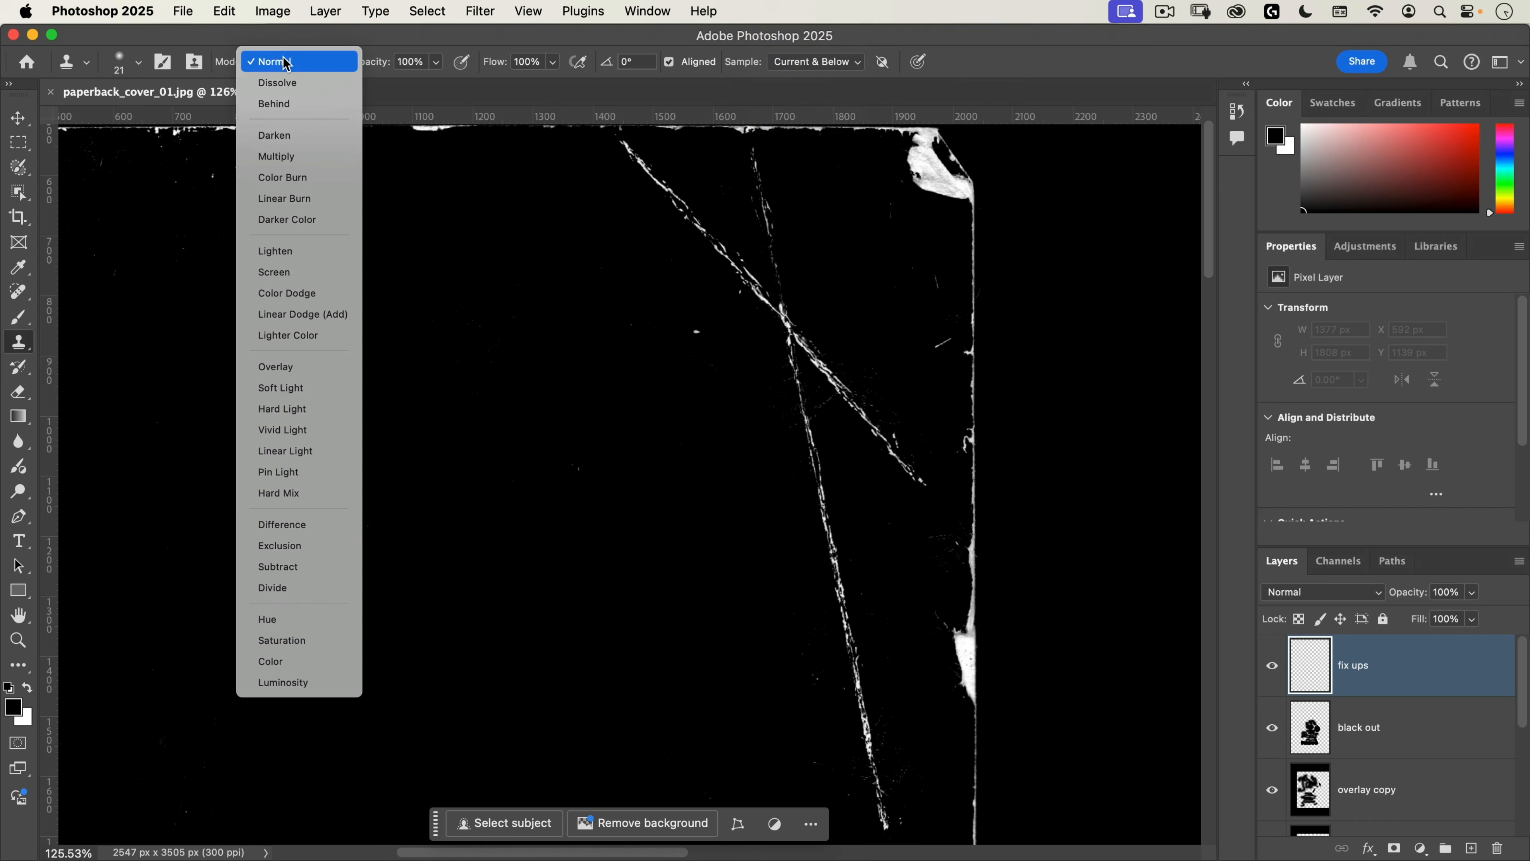
click(300, 270)
Step: Clone the diagonal crease onward to the cover's right edge with a 32 px stamp and set the fix ups layer's blending to Screen
drag(894, 506, 961, 485)
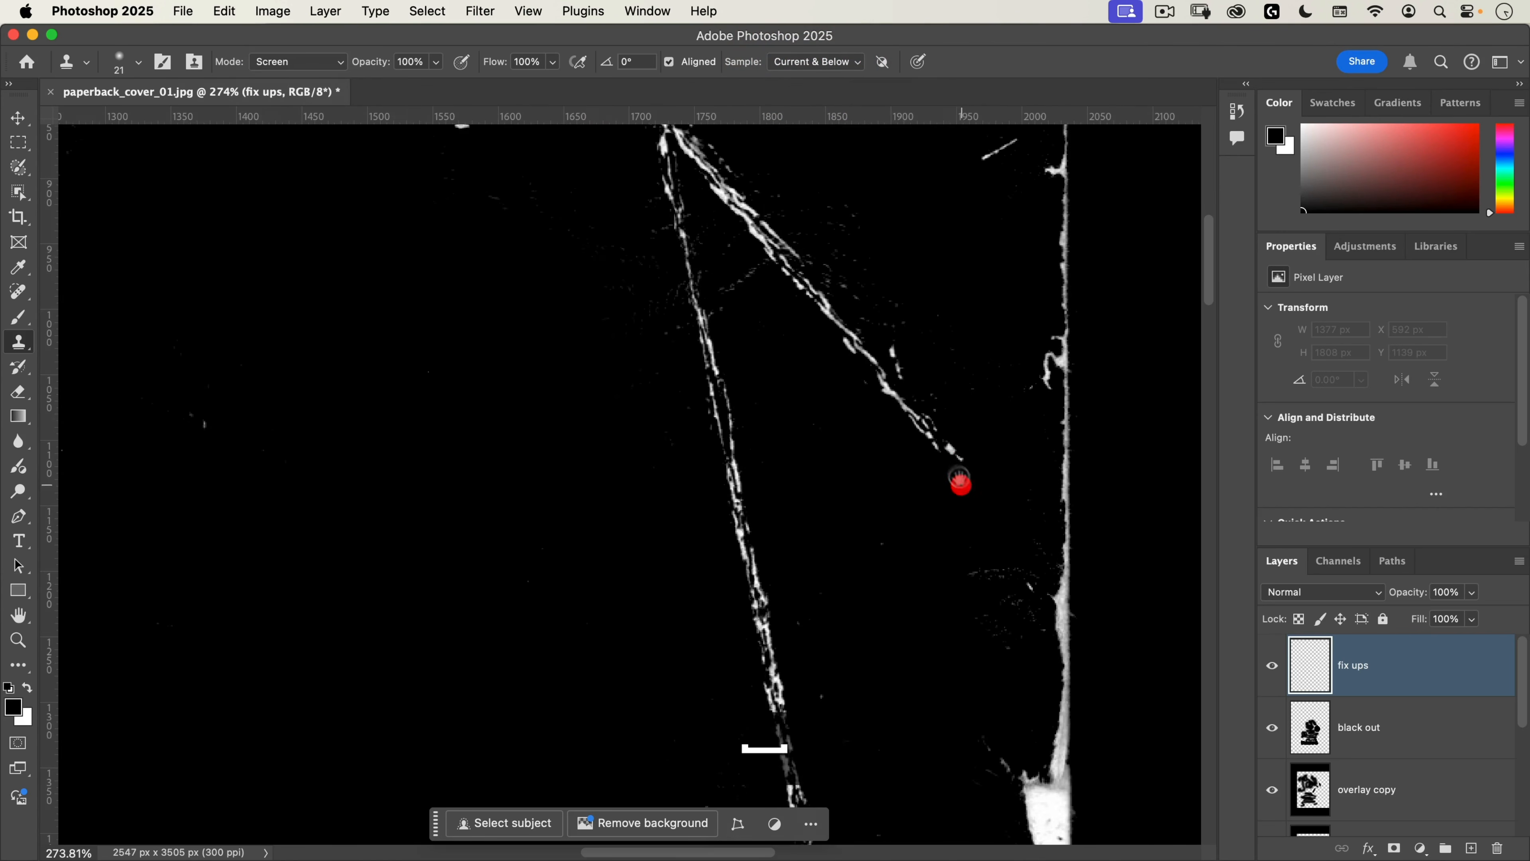
key(alt)
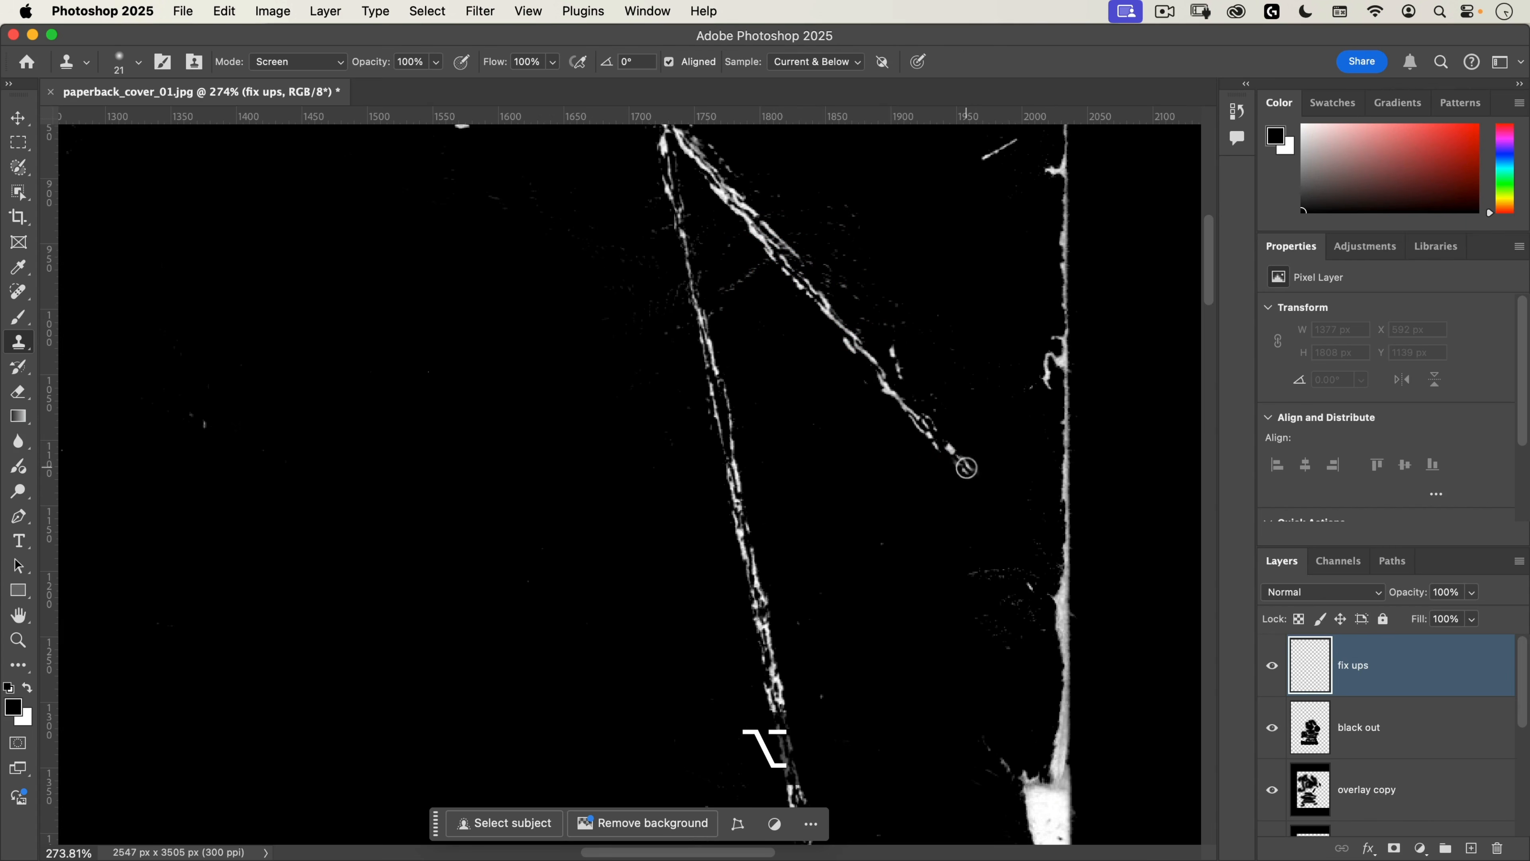
drag(967, 468, 962, 462)
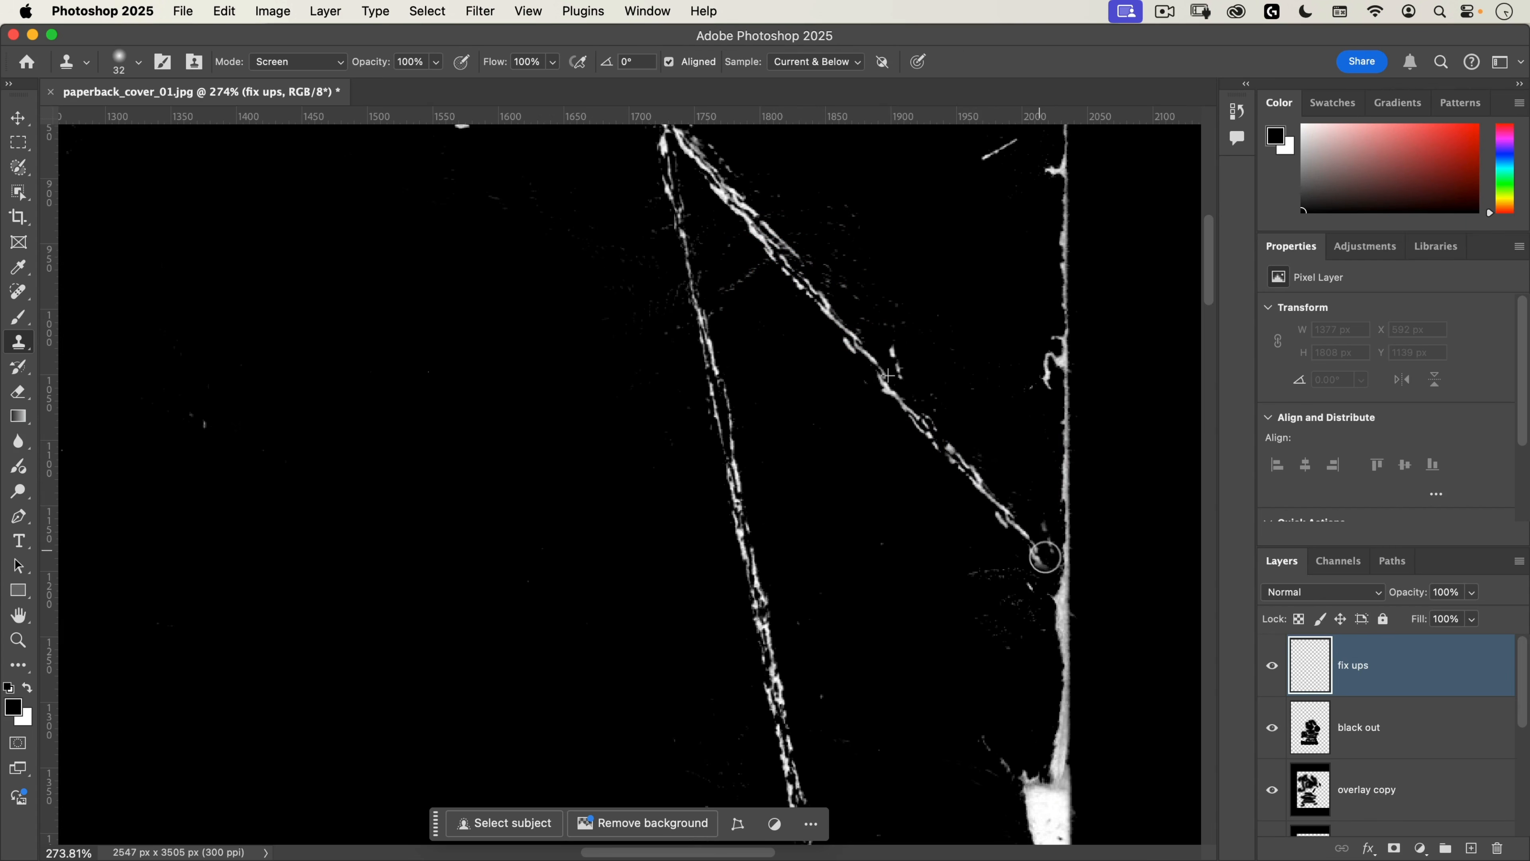
click(1058, 556)
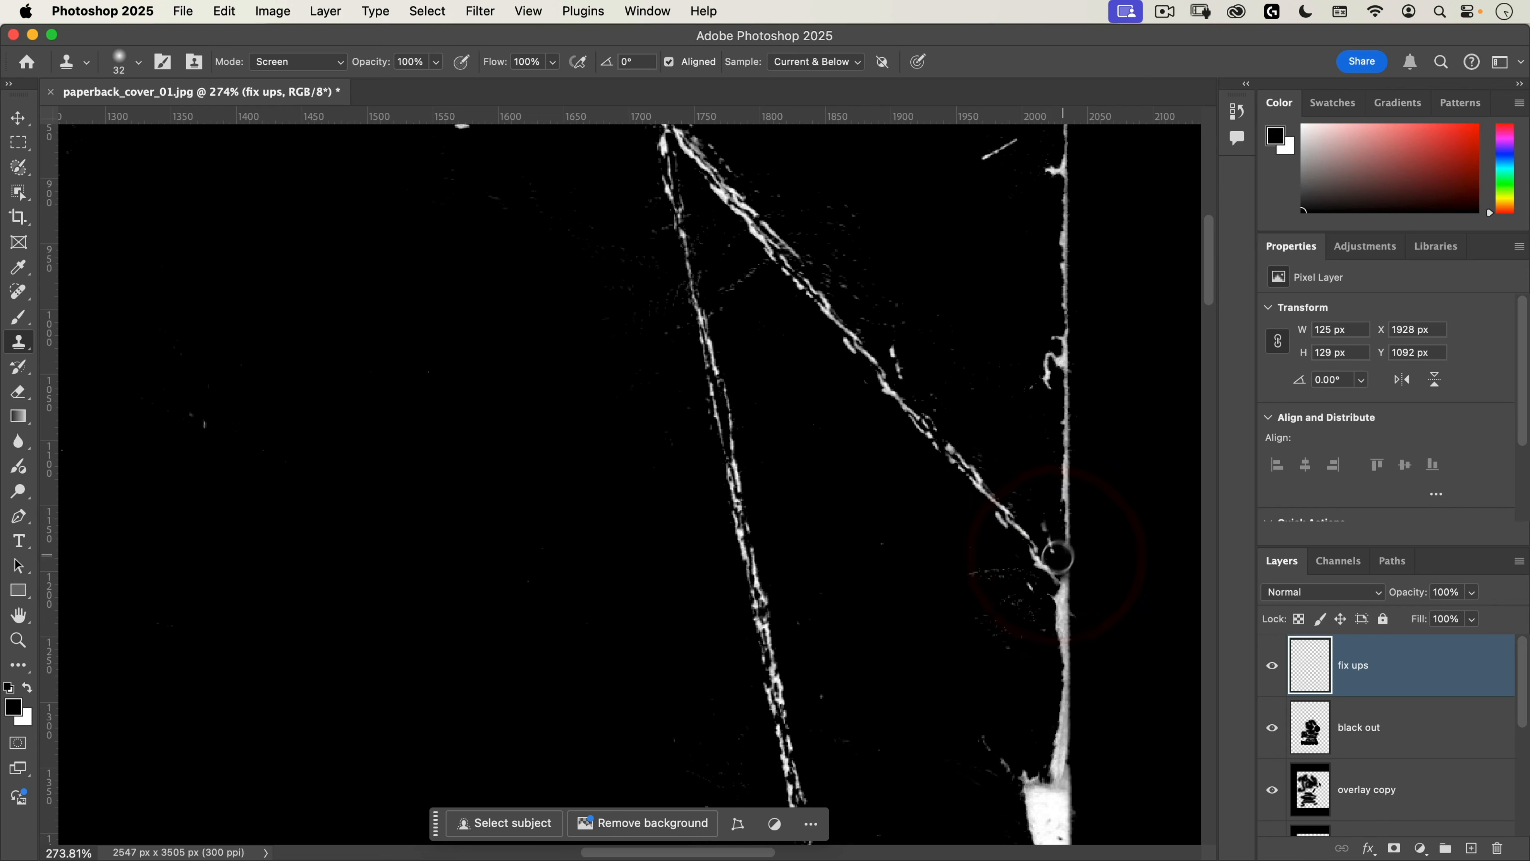
click(1317, 595)
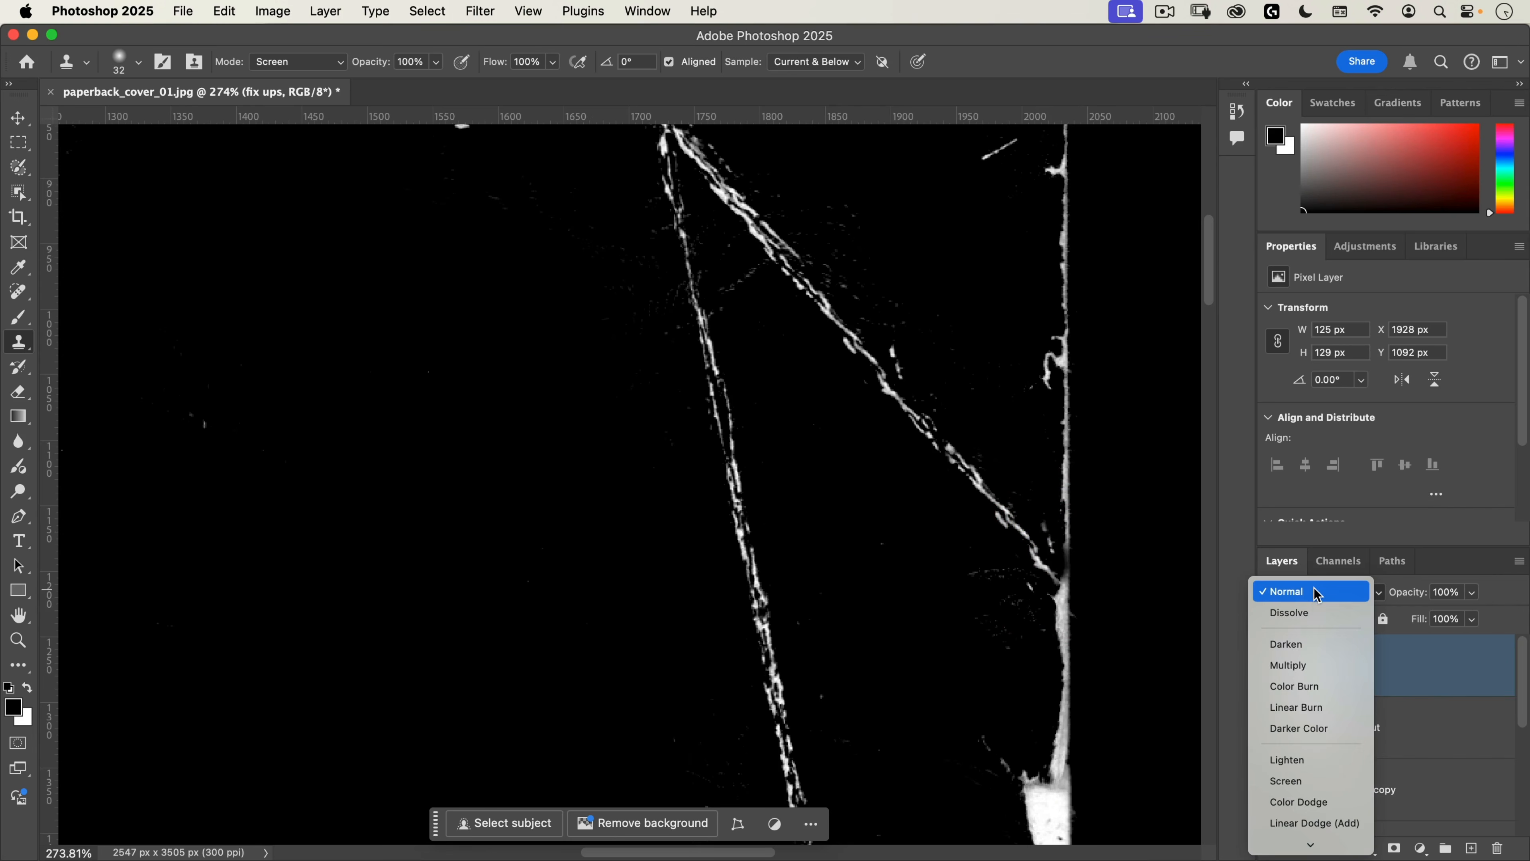
click(1287, 787)
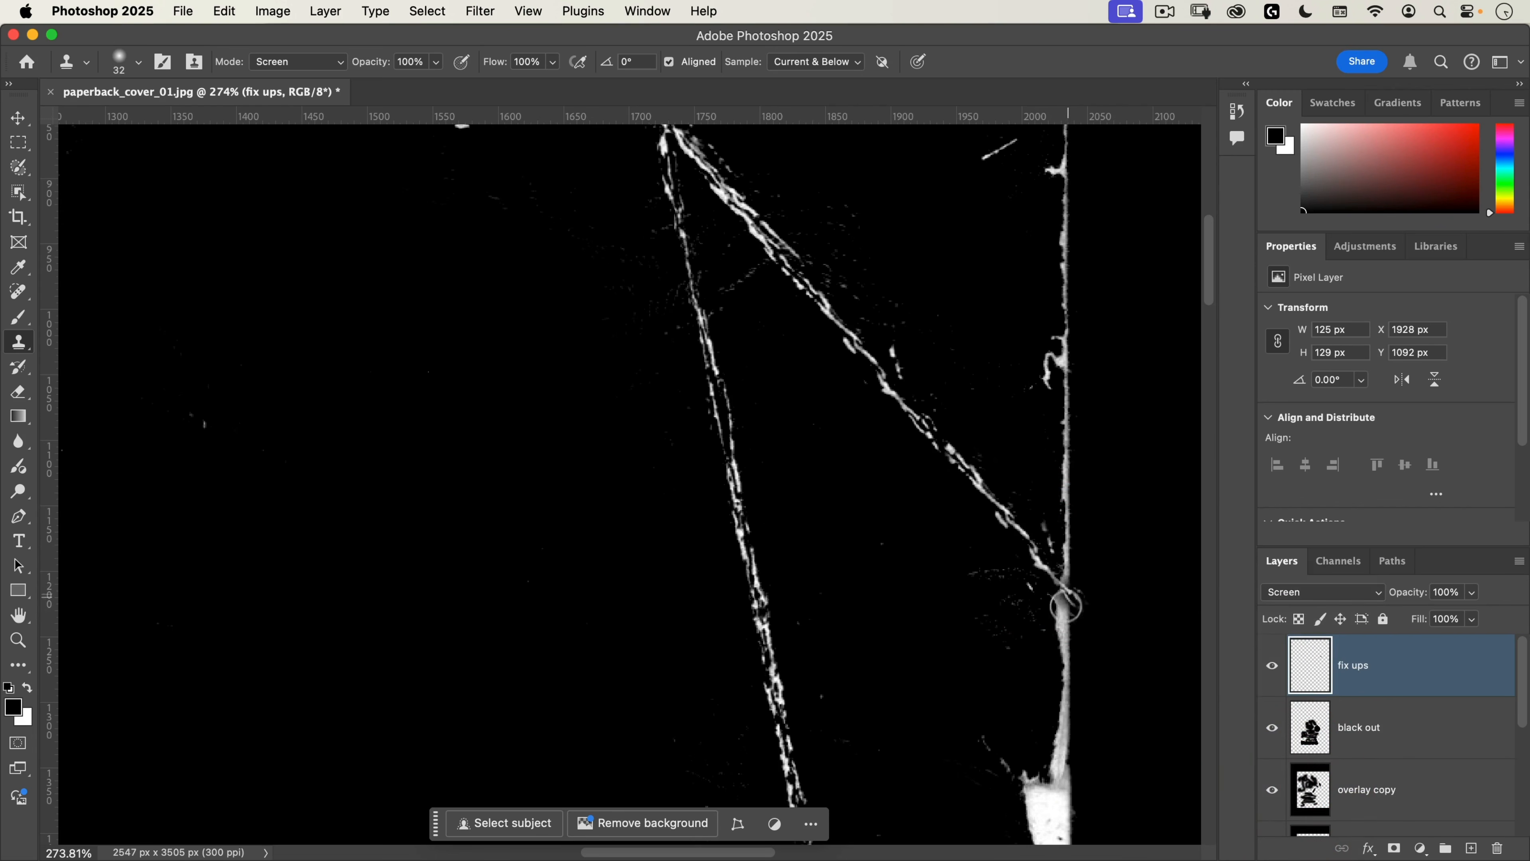
Step: Clone the upper end of the steep crease so it reaches the cover's top edge
drag(809, 166, 936, 598)
drag(821, 241, 865, 435)
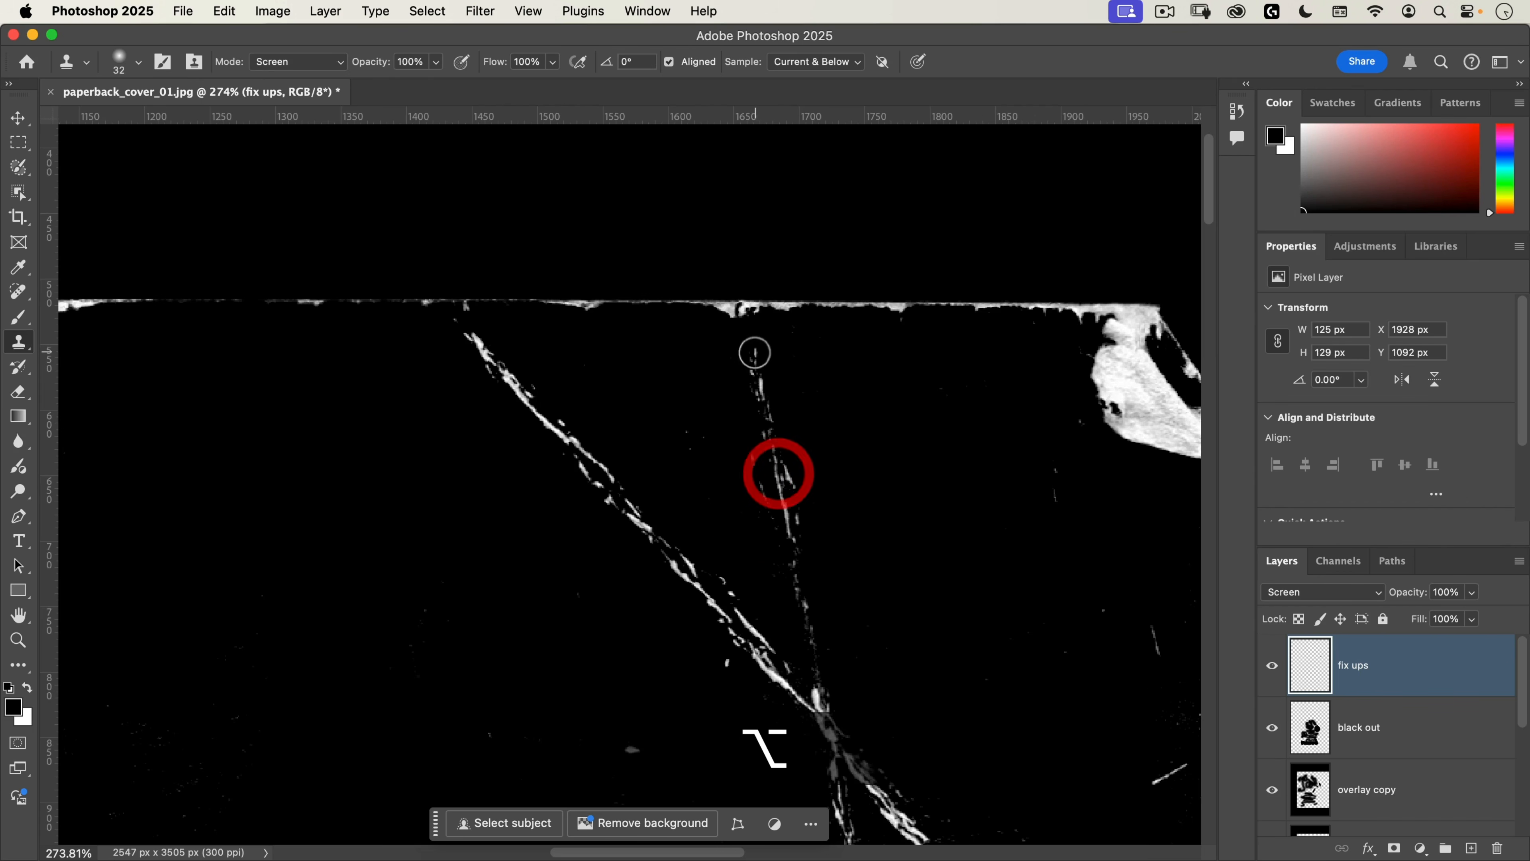
drag(748, 345, 741, 312)
Step: Clone the lower end of the steep crease down to the box-shaped crack beside the cover's right edge
mouse_move(761, 376)
mouse_down()
mouse_move(713, 526)
mouse_move(687, 550)
mouse_up()
drag(770, 624, 680, 262)
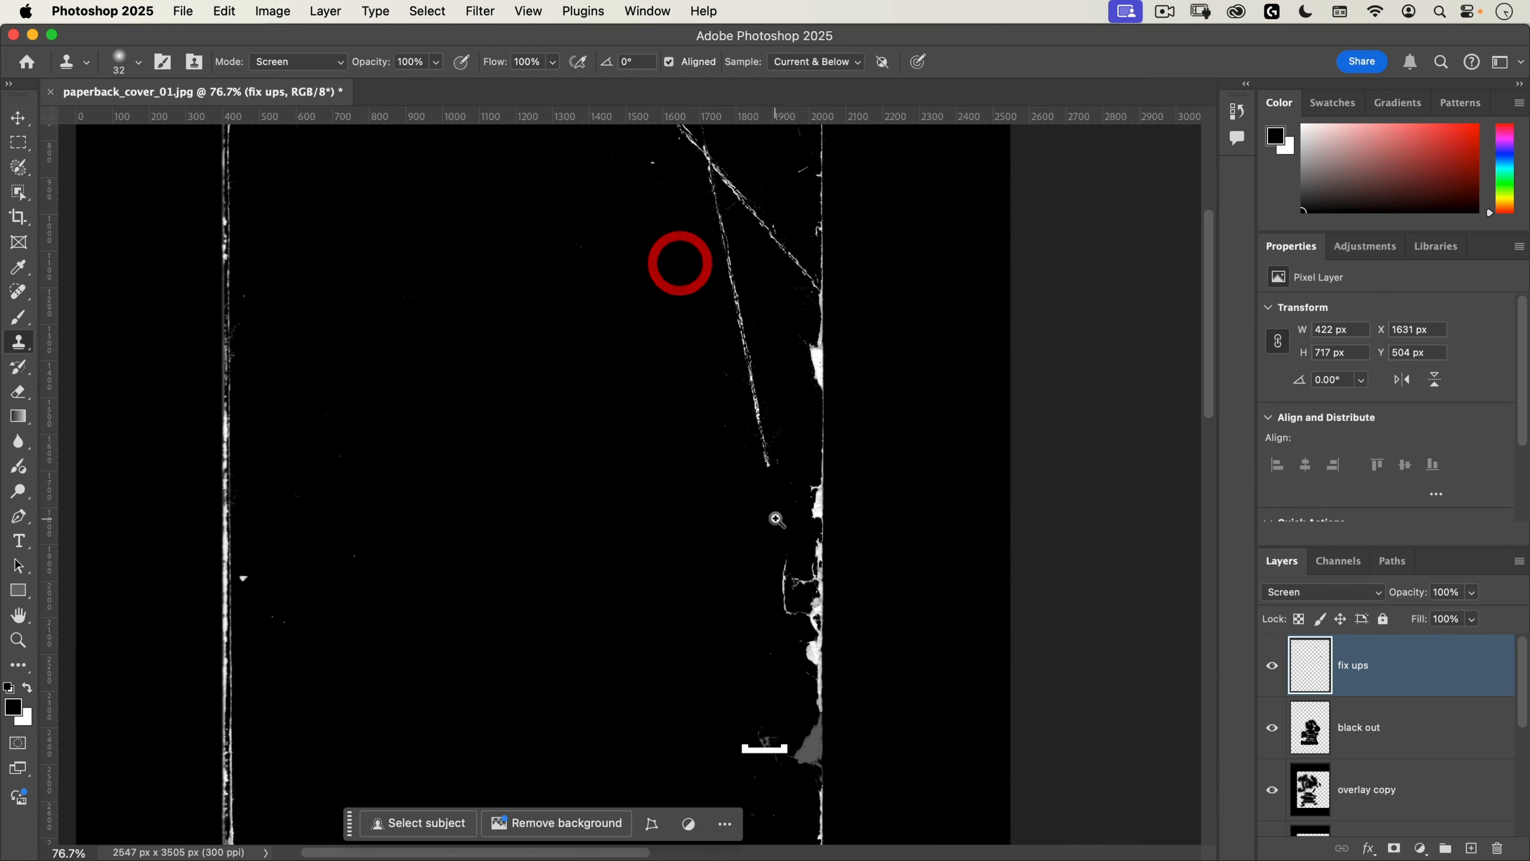
drag(775, 519, 827, 438)
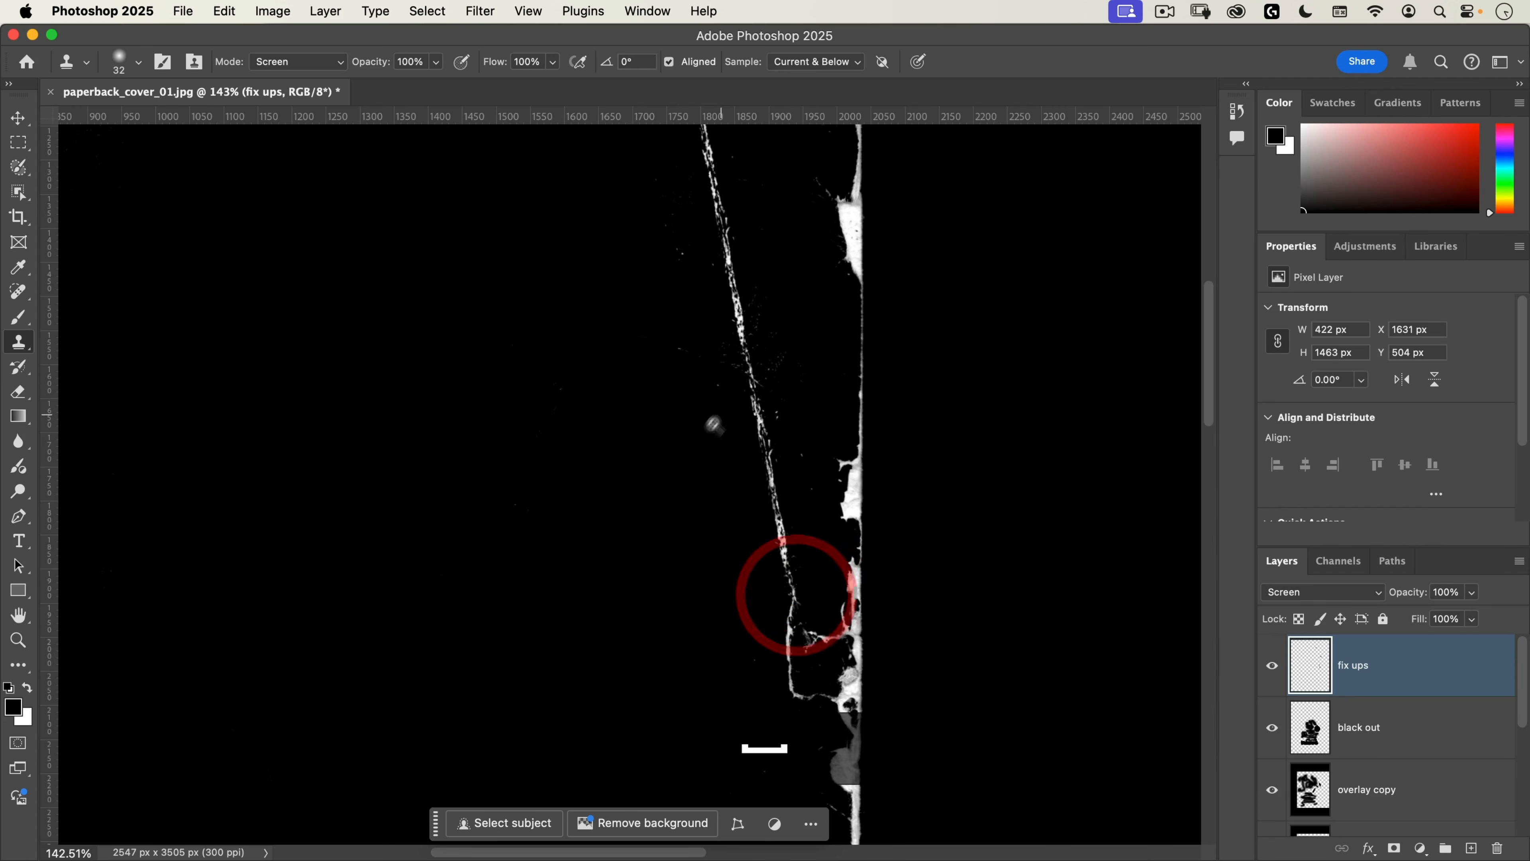
drag(717, 420, 634, 521)
drag(756, 504, 829, 545)
Step: Add a new layer named overlay above the fix ups layer
key(v)
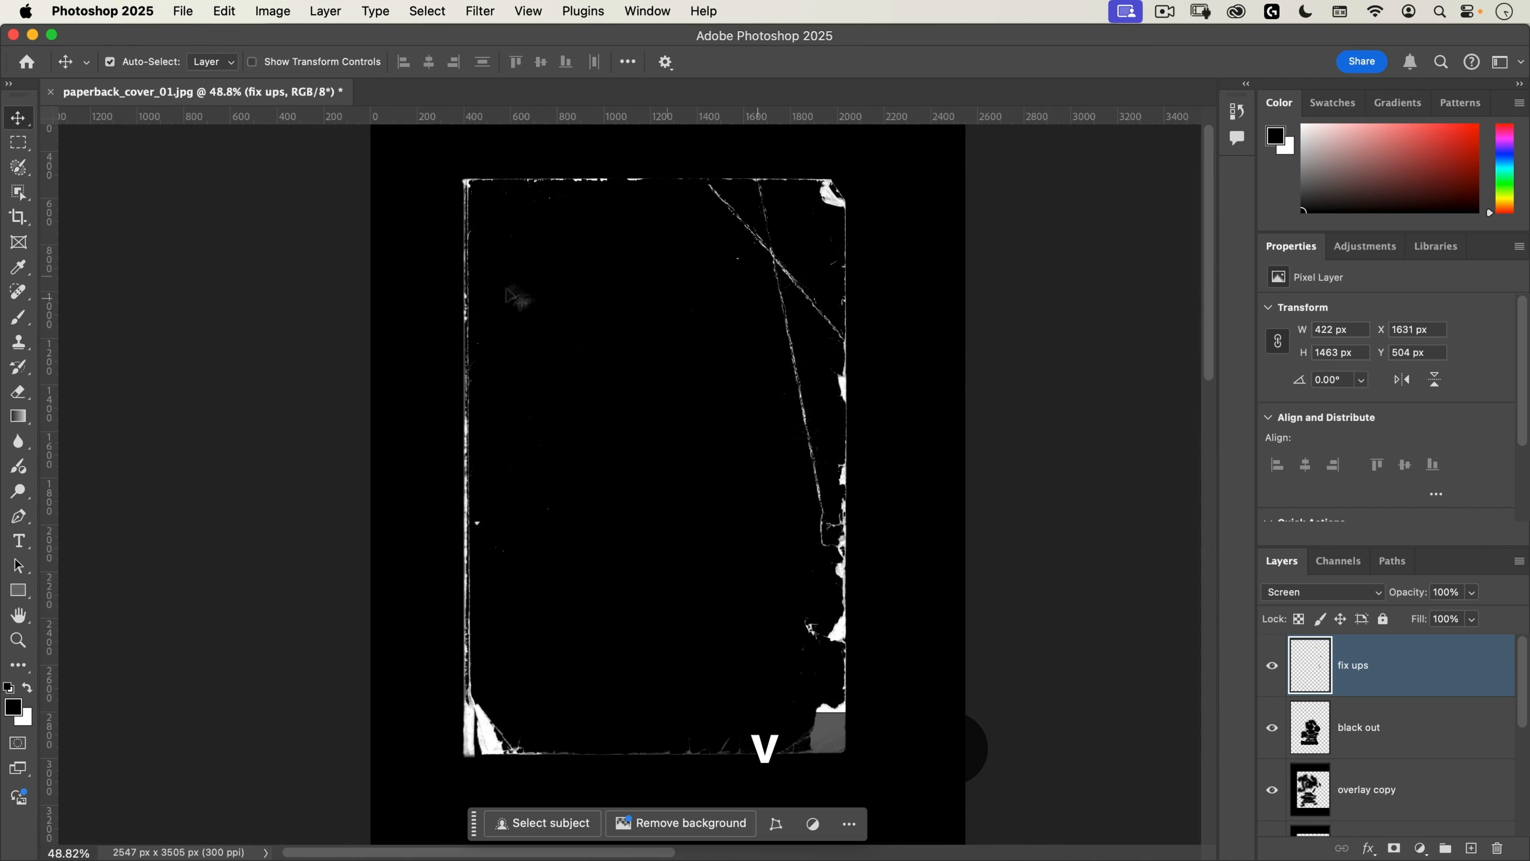
click(1469, 848)
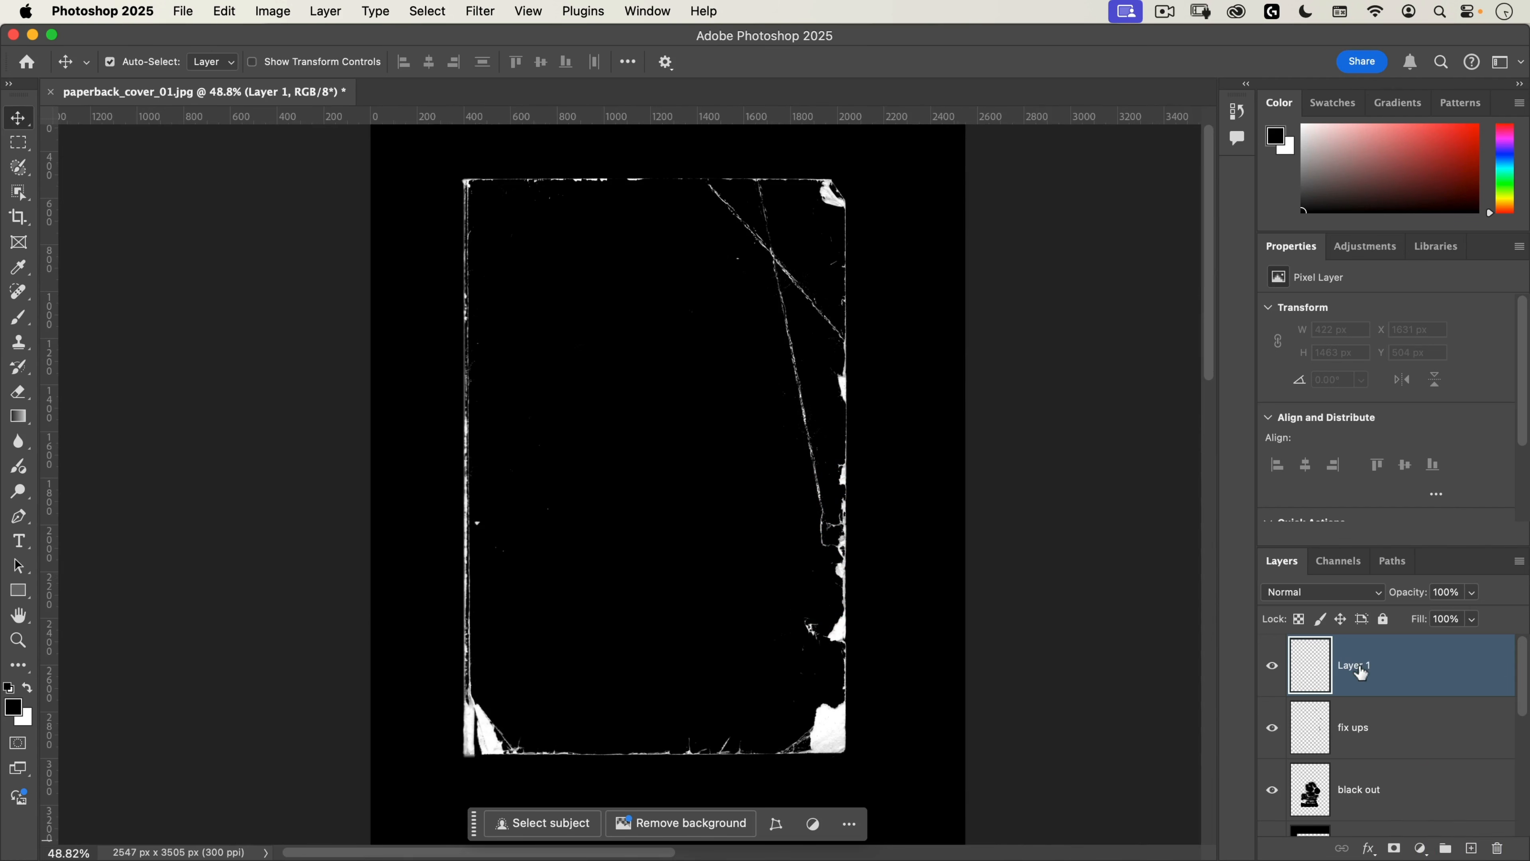
text(overlay)
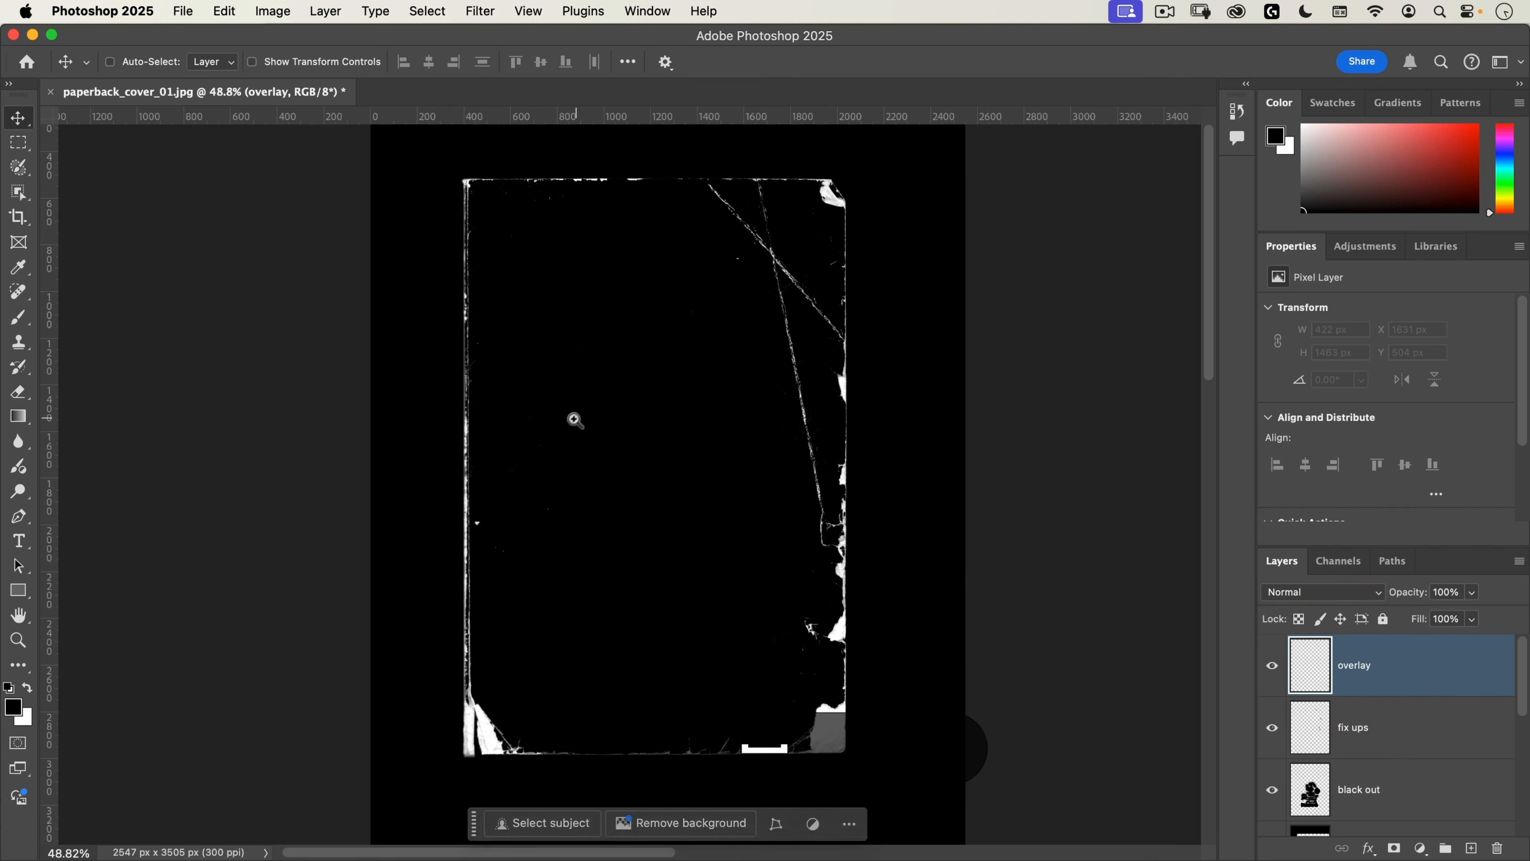
Step: Trim the canvas on all four sides based on the top left pixel color
mouse_move(575, 420)
mouse_down()
mouse_move(550, 449)
mouse_move(554, 428)
mouse_up()
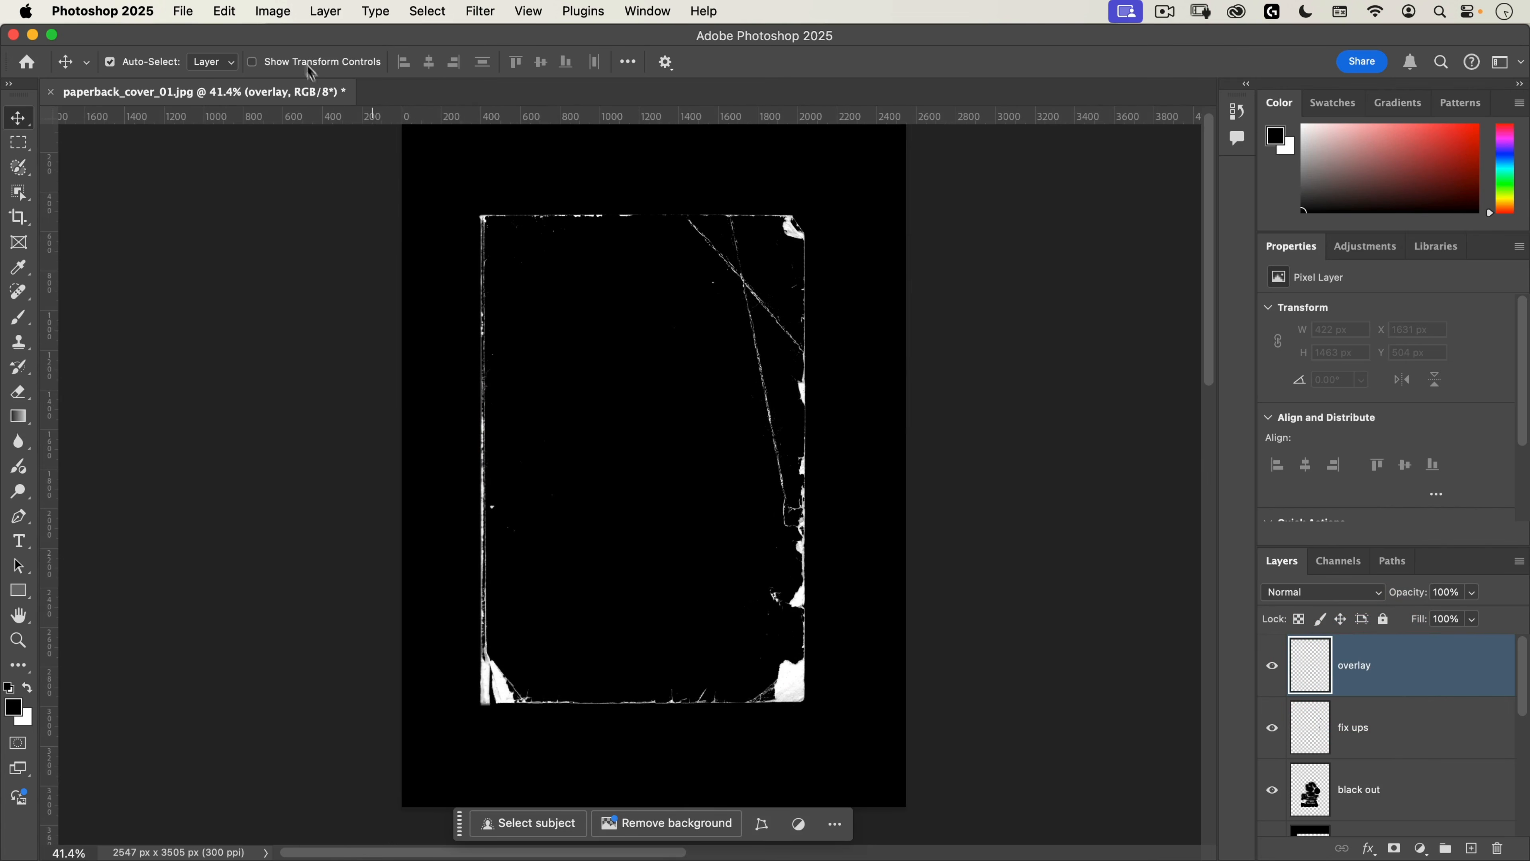
click(272, 12)
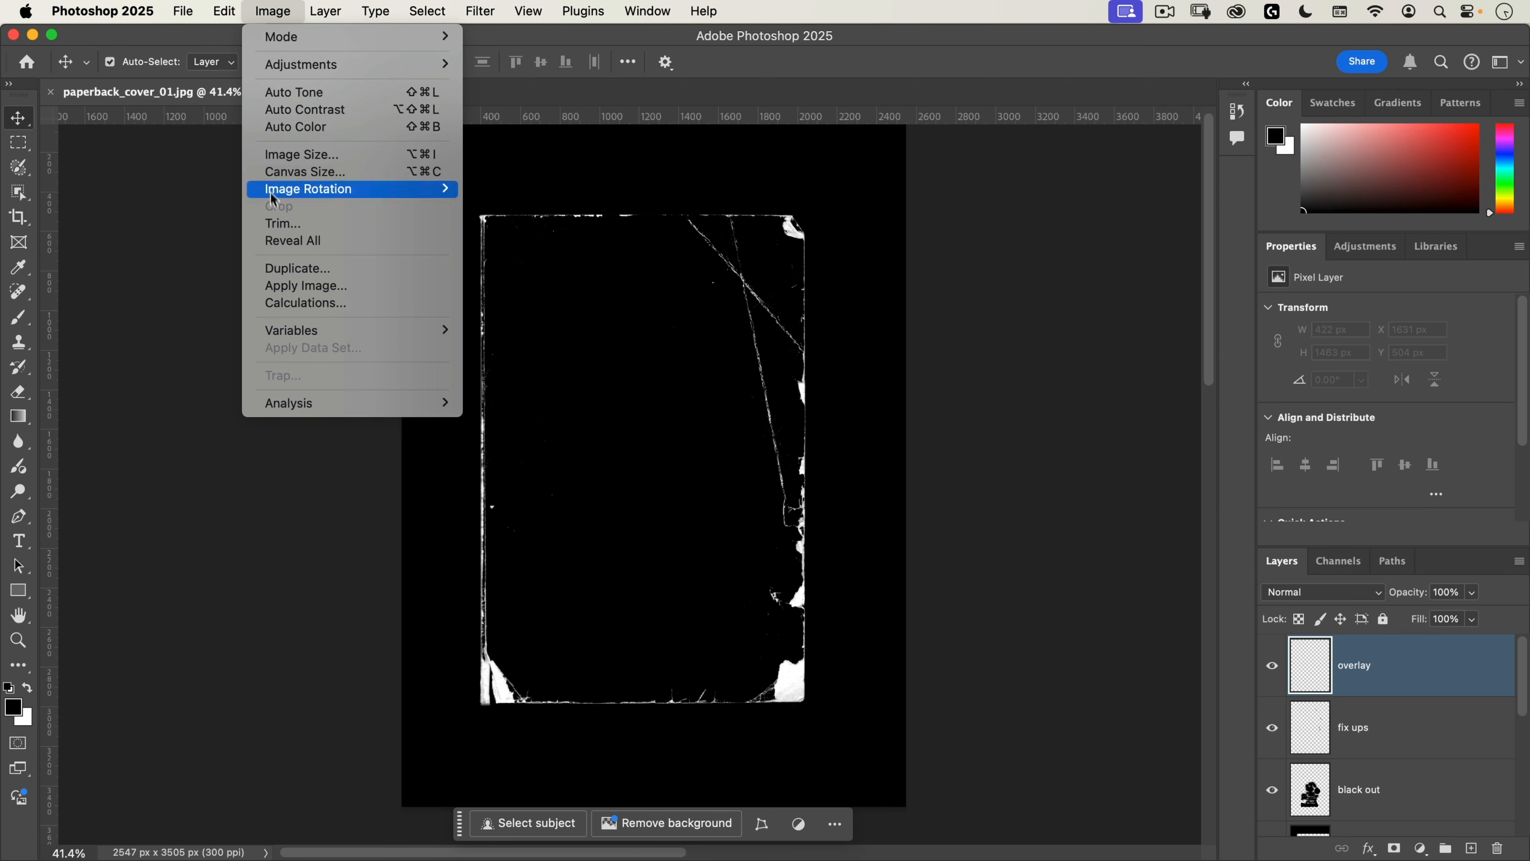
click(282, 220)
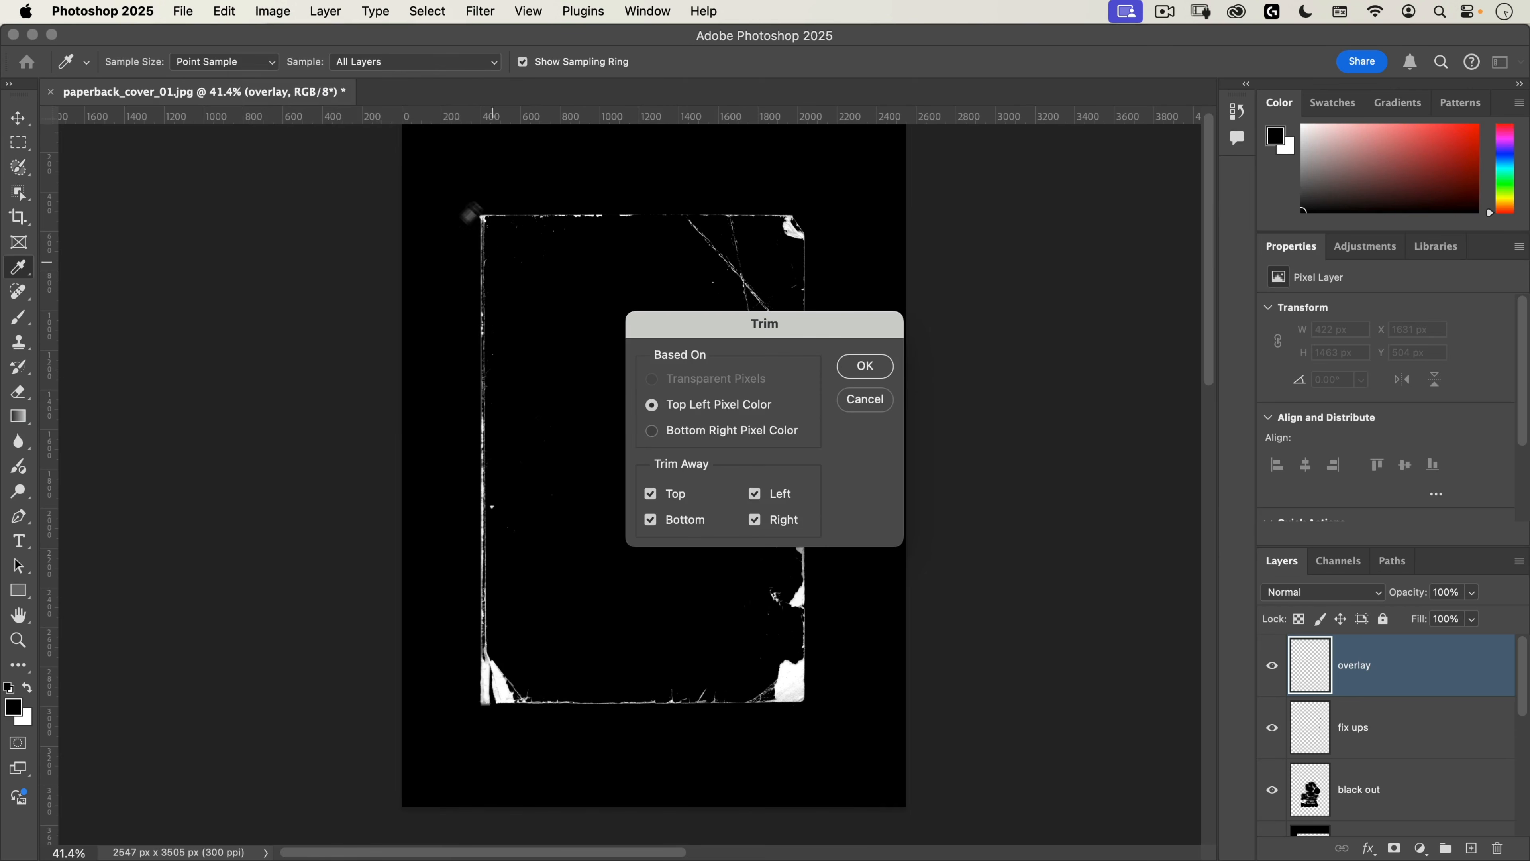
click(865, 366)
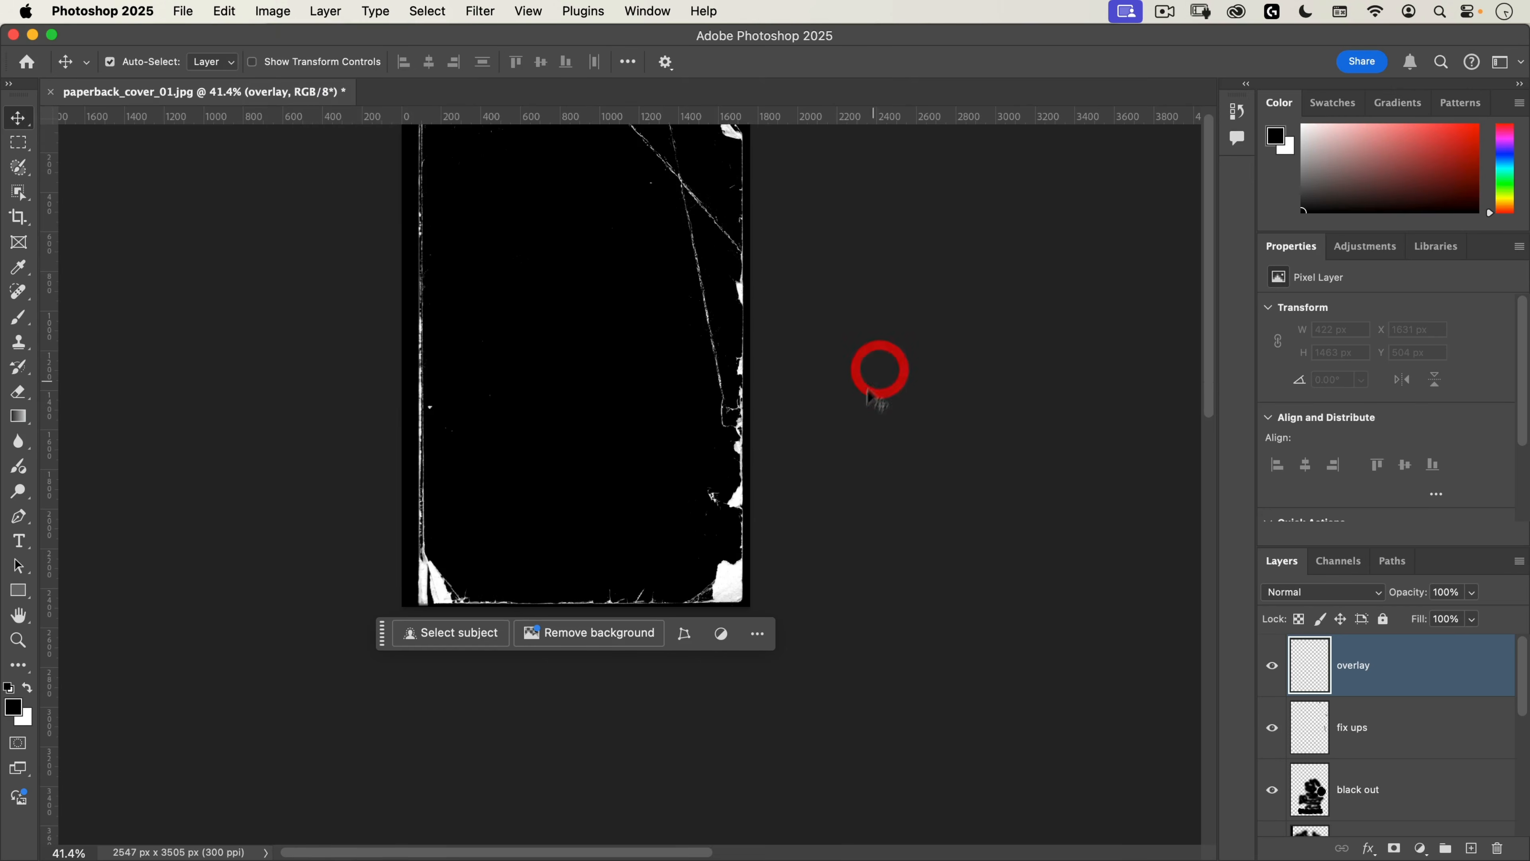
click(673, 457)
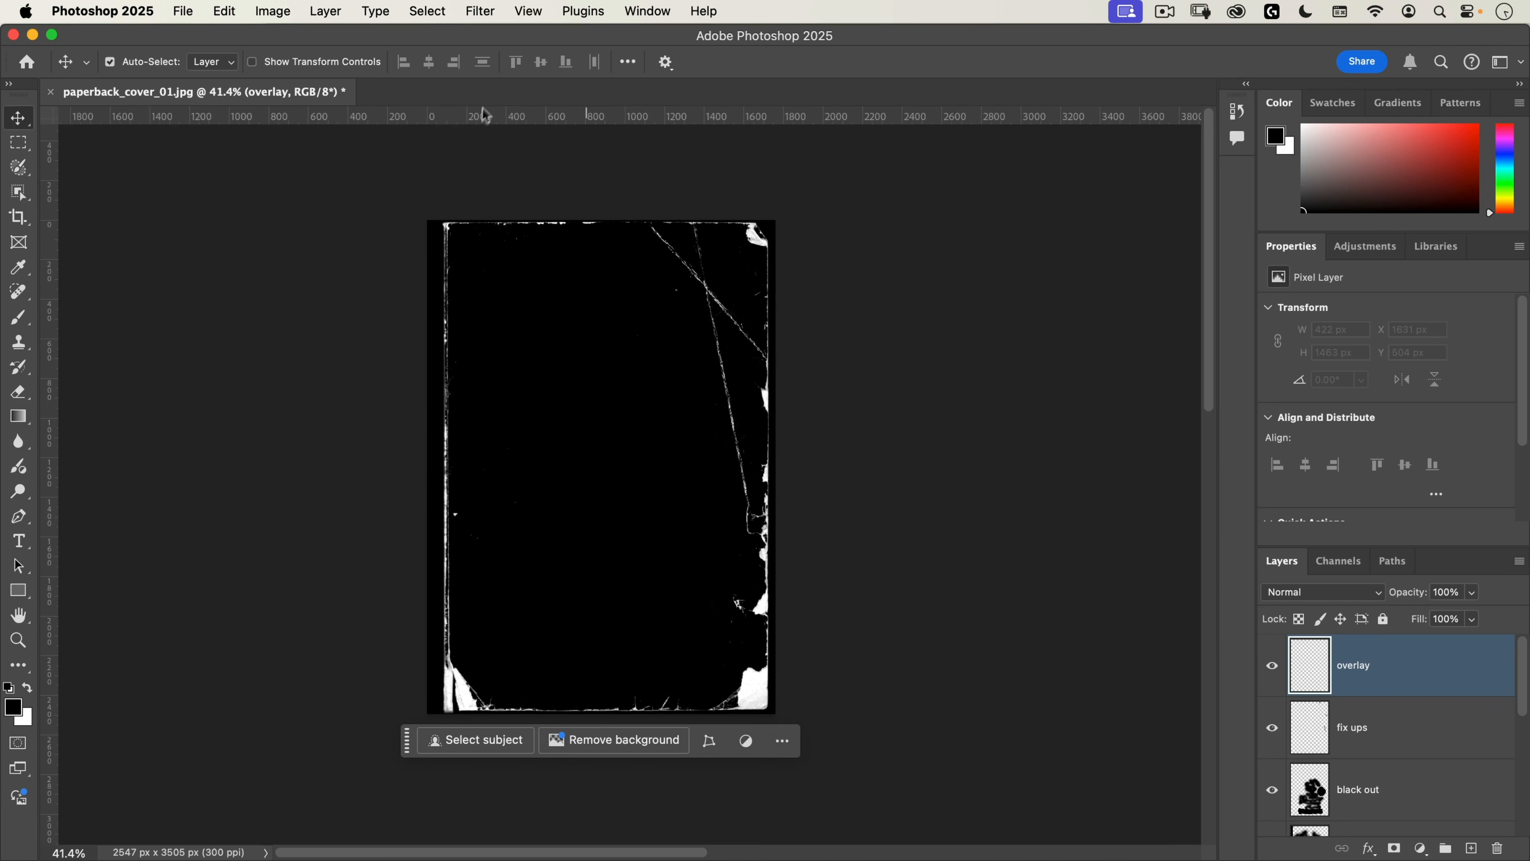
Step: On the black out layer, apply a short horizontal black-to-transparent gradient to clean the margin outside the cover's left edge
drag(438, 234, 578, 137)
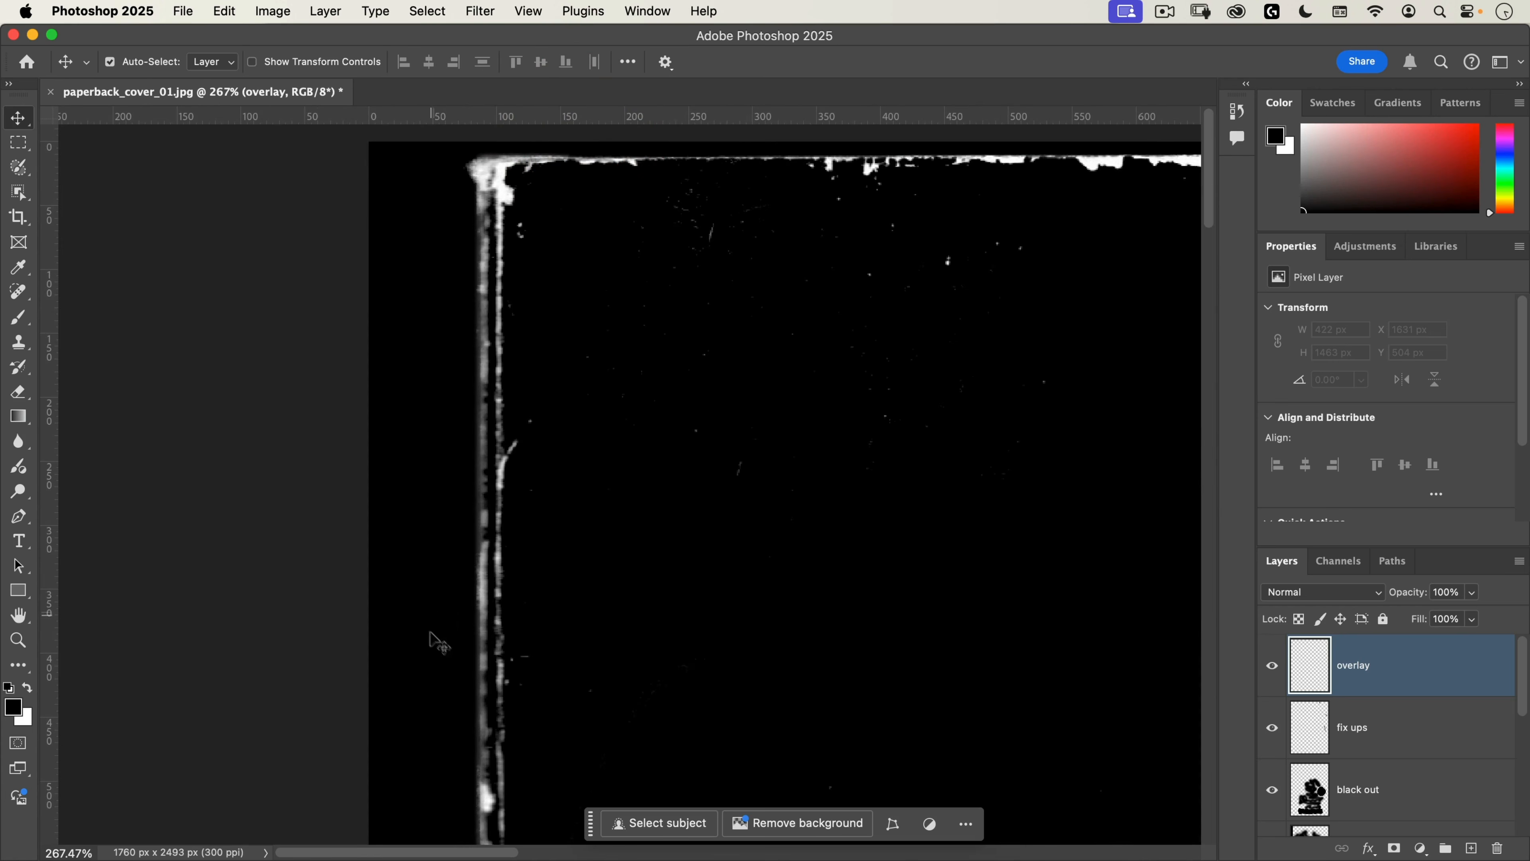
scroll(438, 607, down, 10)
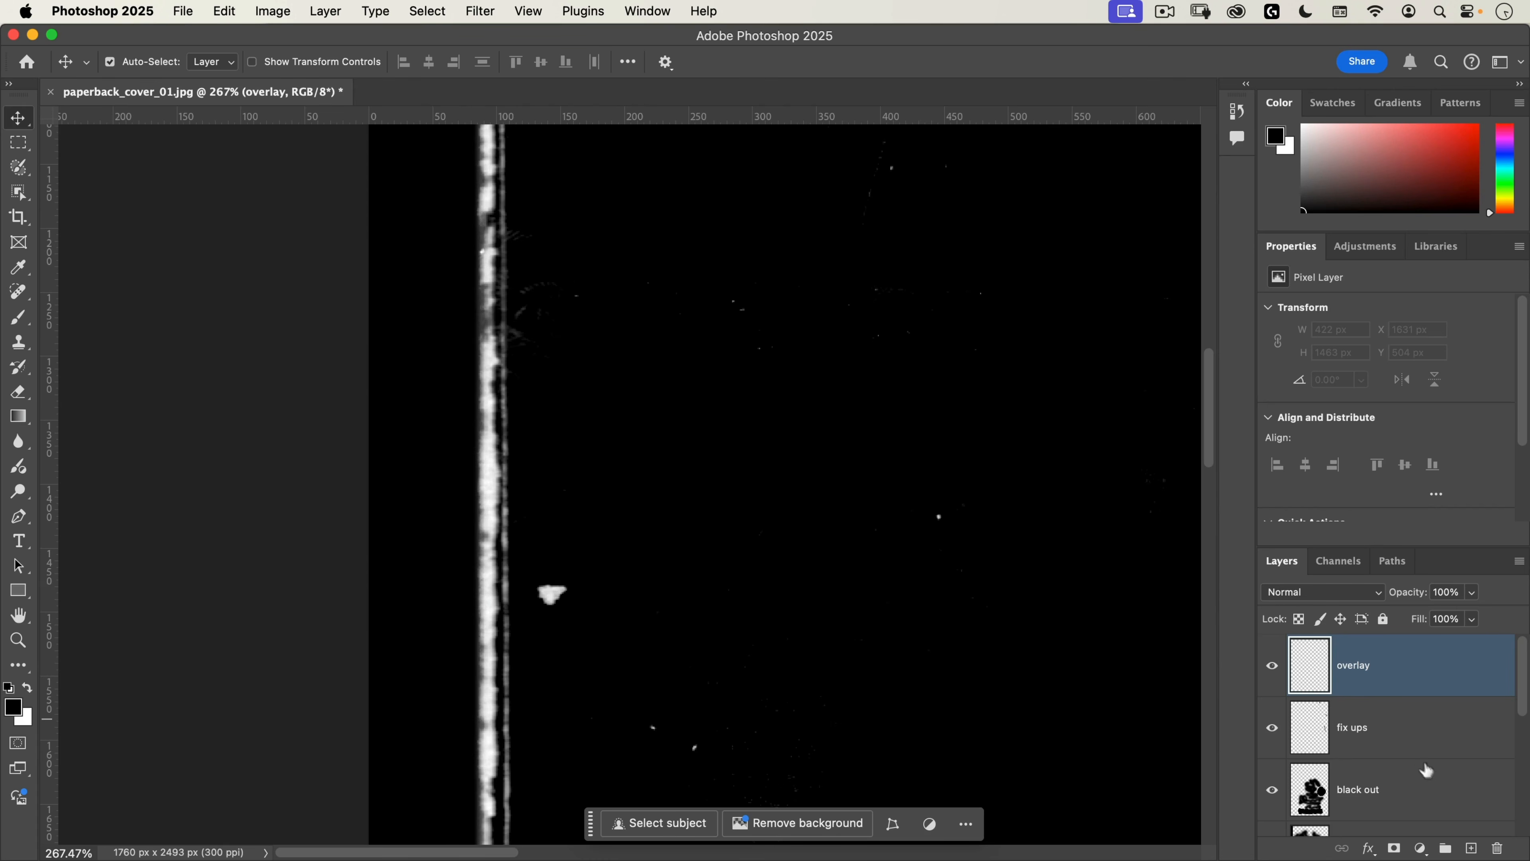
scroll(1427, 770, down, 3)
click(1408, 698)
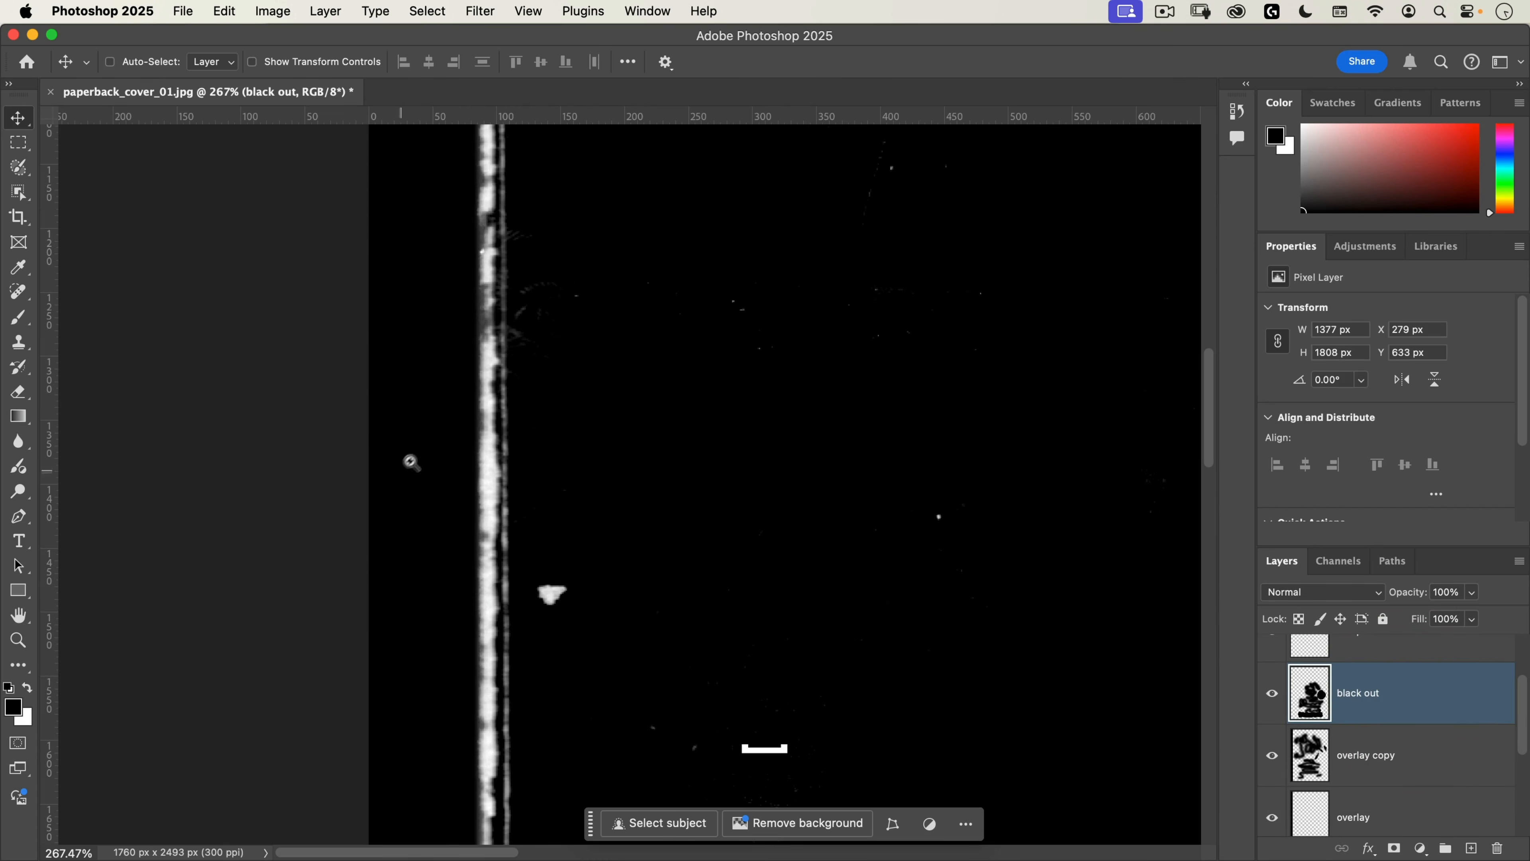
drag(414, 461, 440, 439)
key(g)
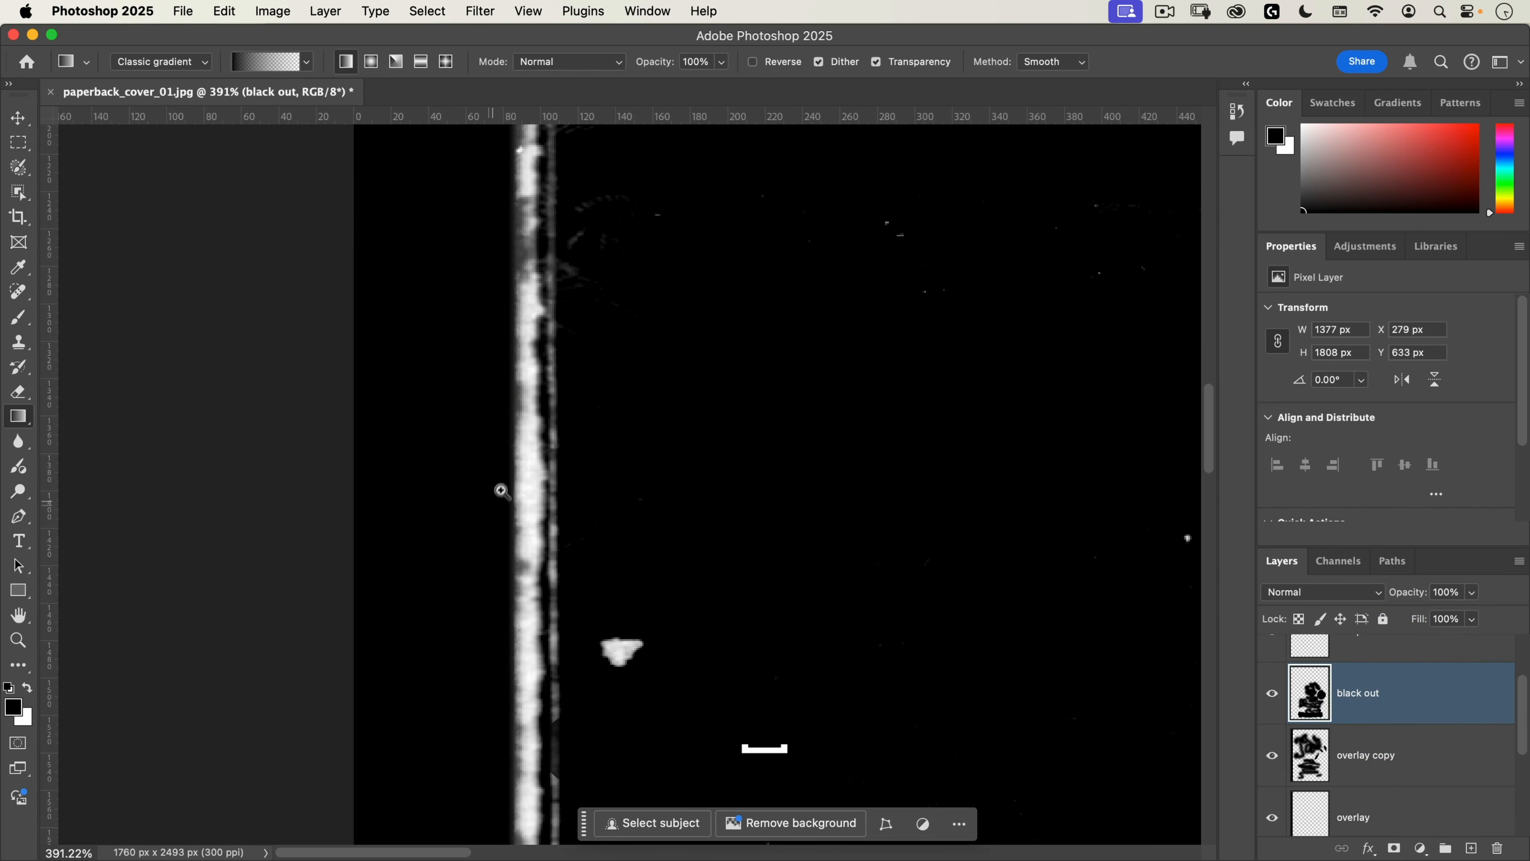
drag(501, 492, 376, 583)
drag(491, 616, 503, 362)
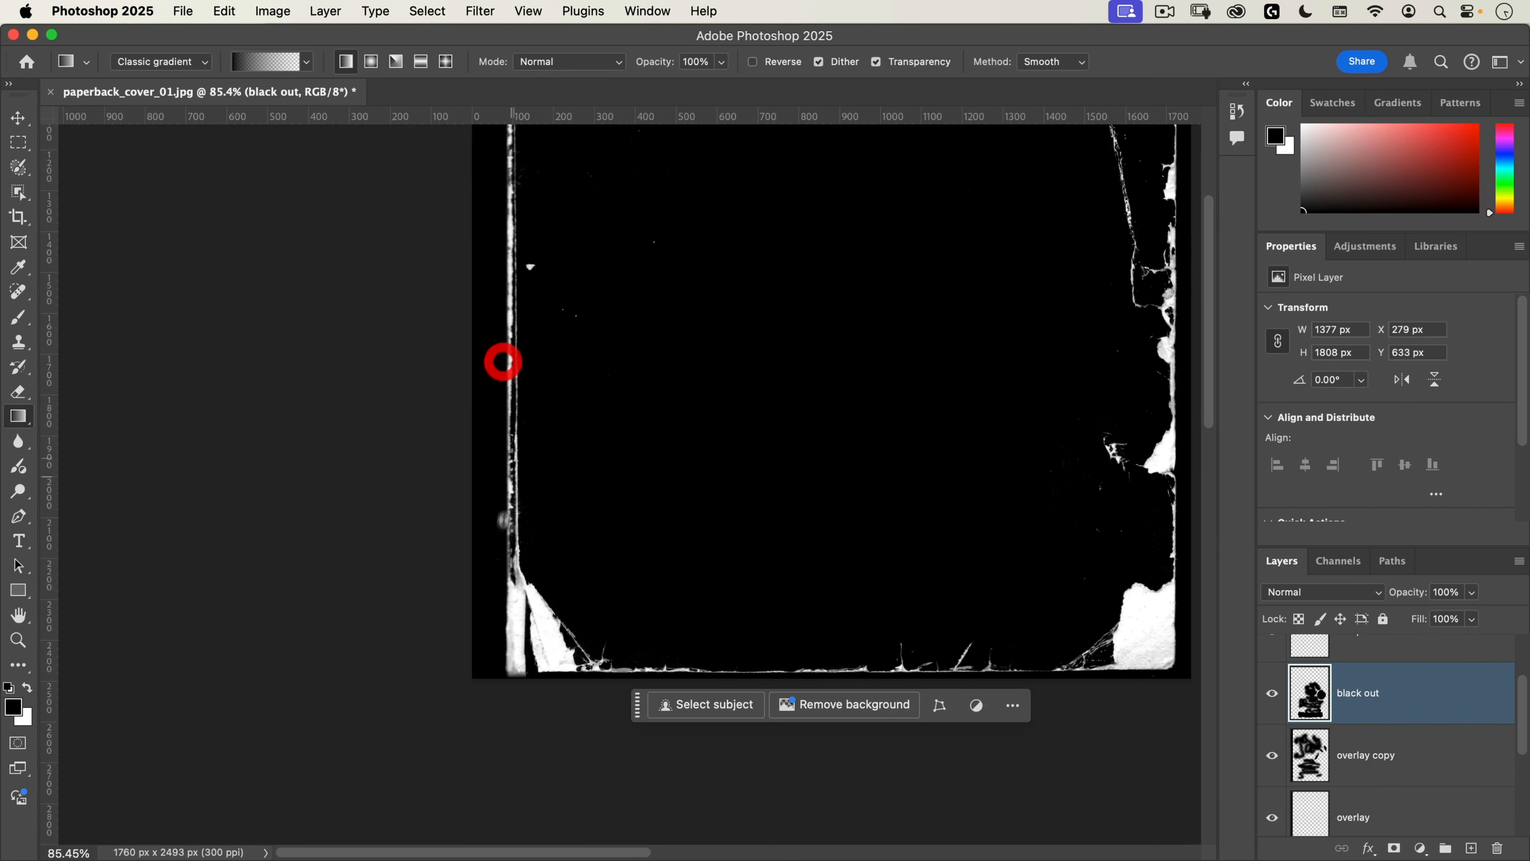
drag(504, 589, 644, 467)
key(shift)
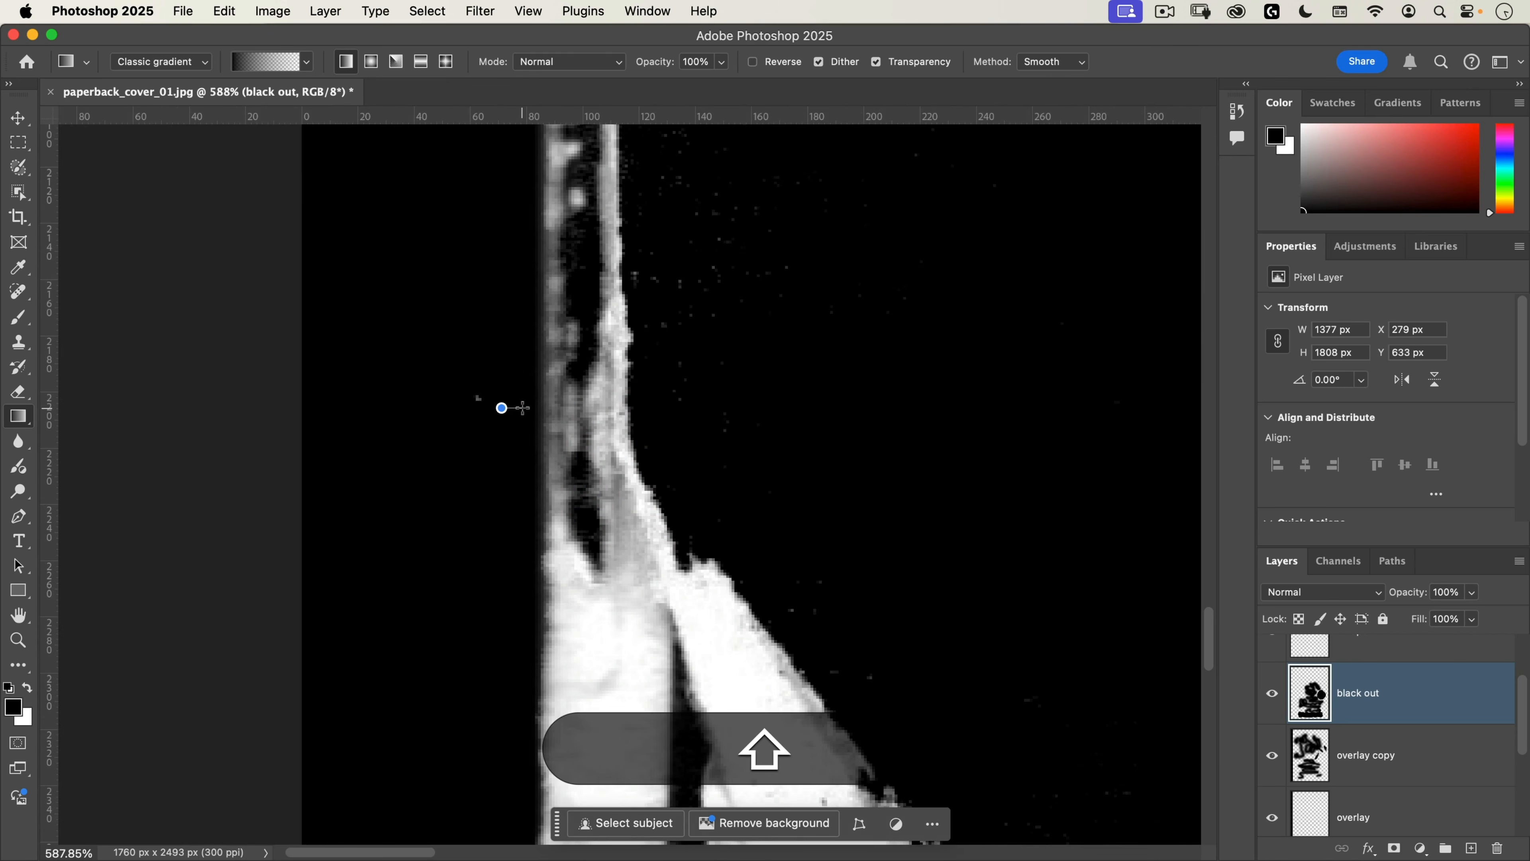
drag(524, 409, 495, 410)
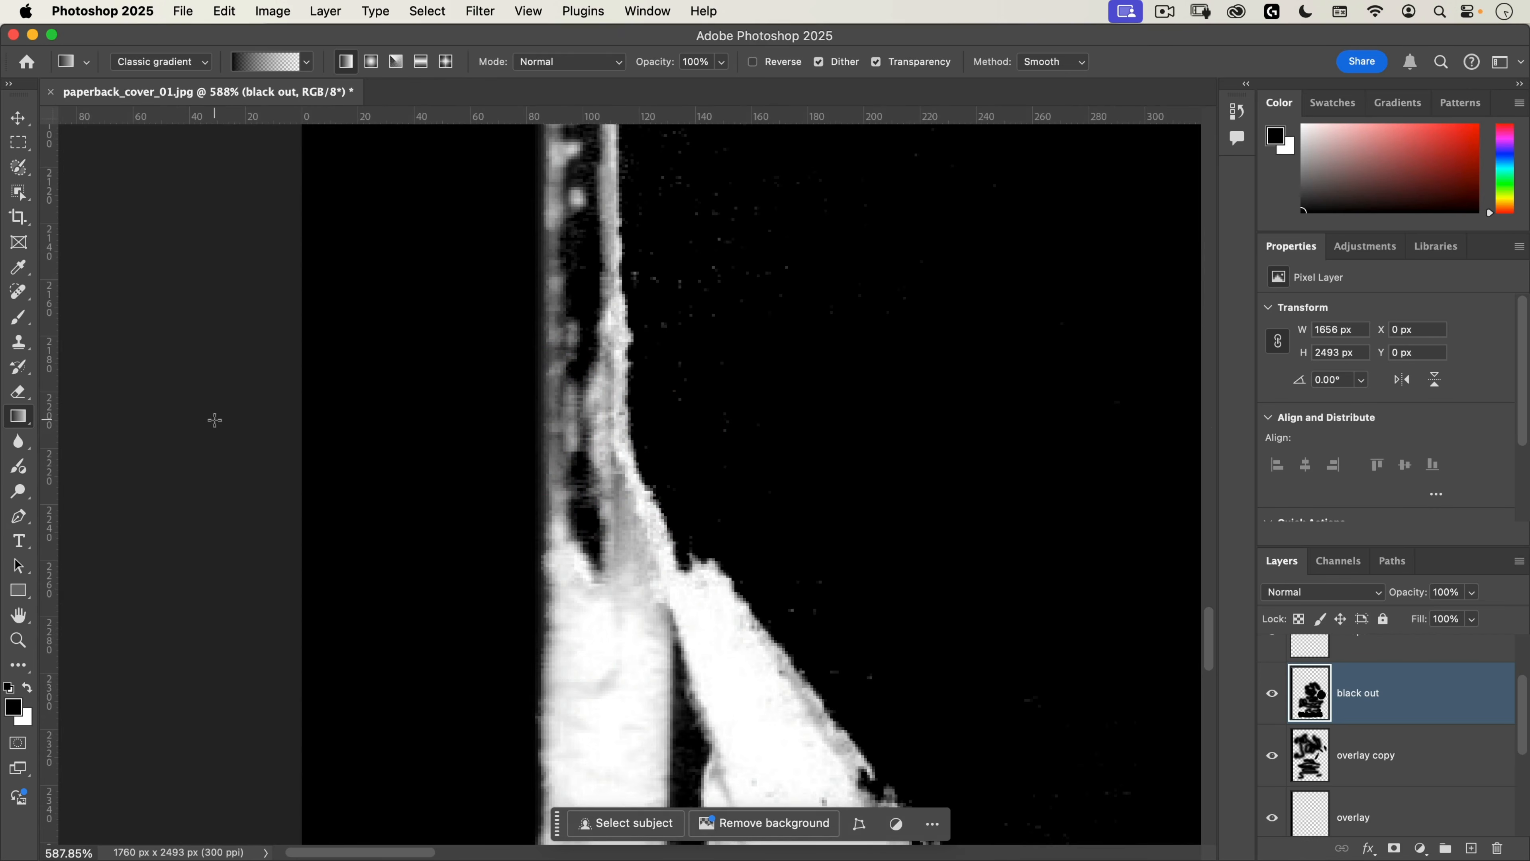
Step: Trim the surplus left margin, based on the top left pixel color with all four sides enabled
key(space)
key(super)
drag(428, 480, 345, 479)
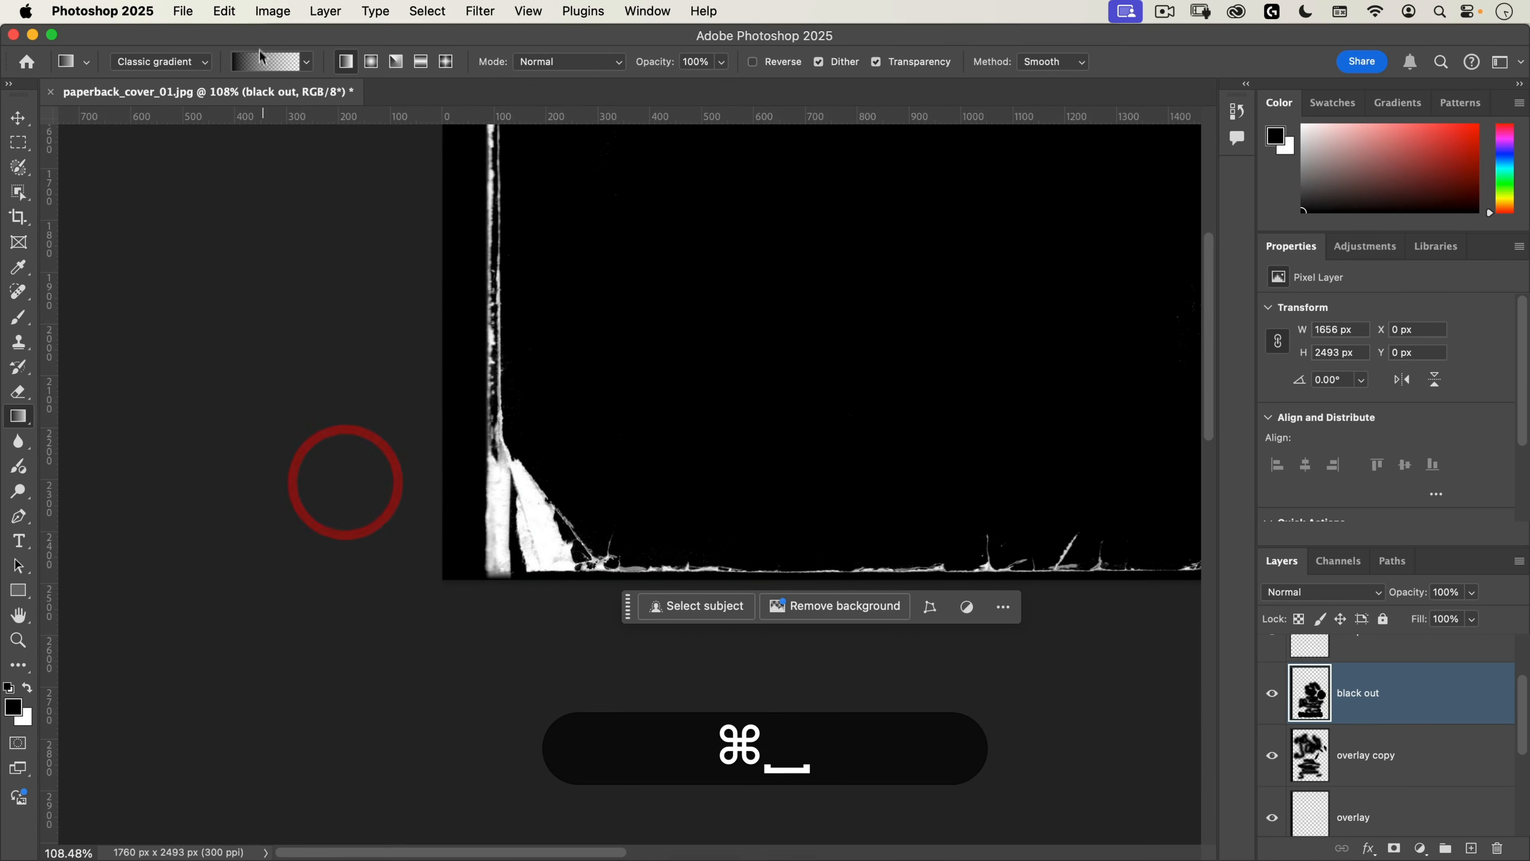
click(273, 12)
mouse_move(234, 8)
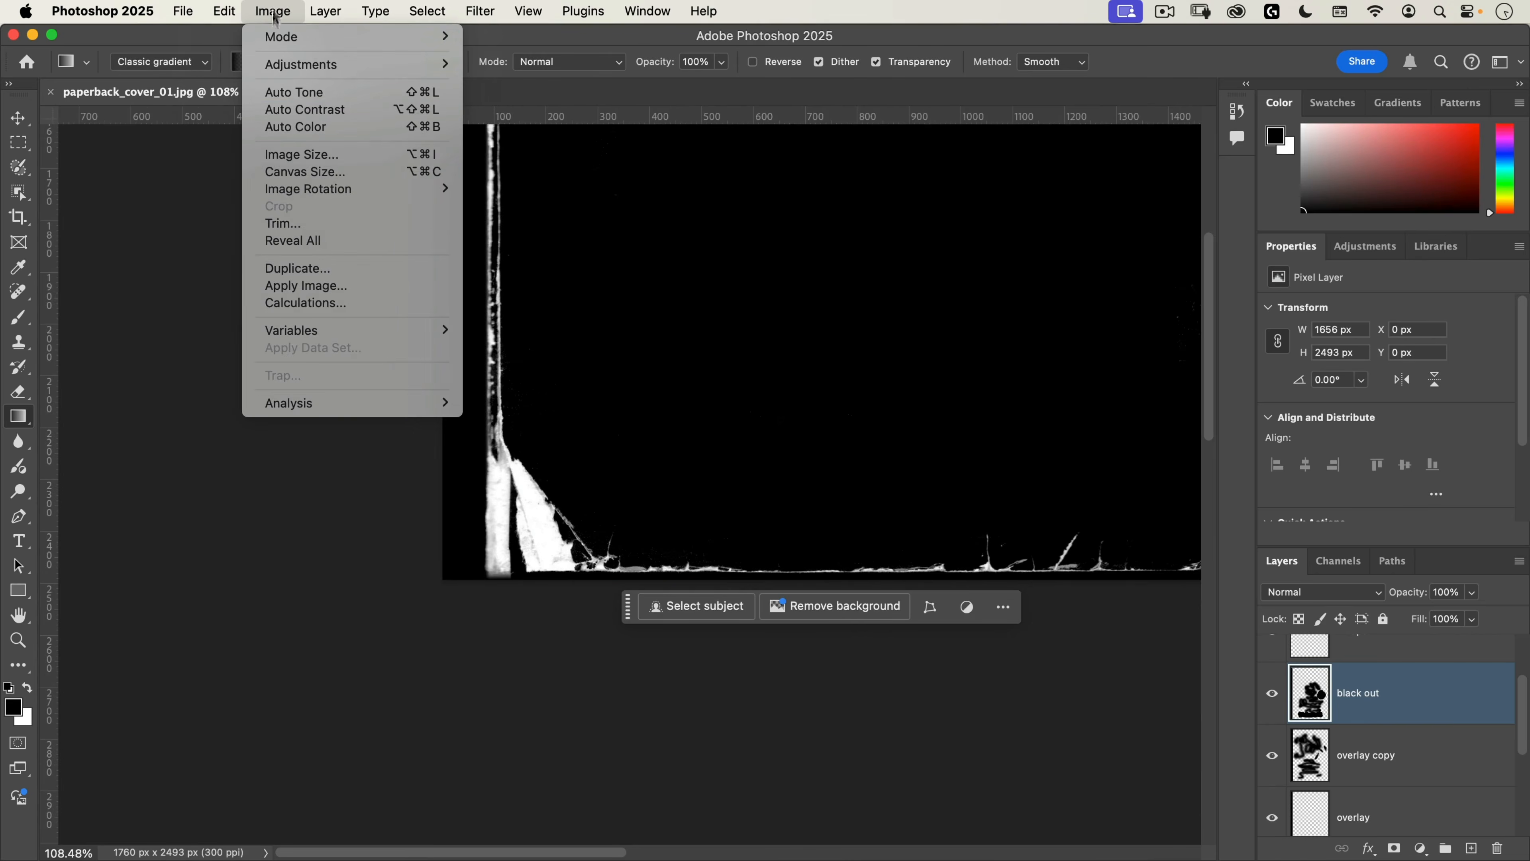
click(296, 224)
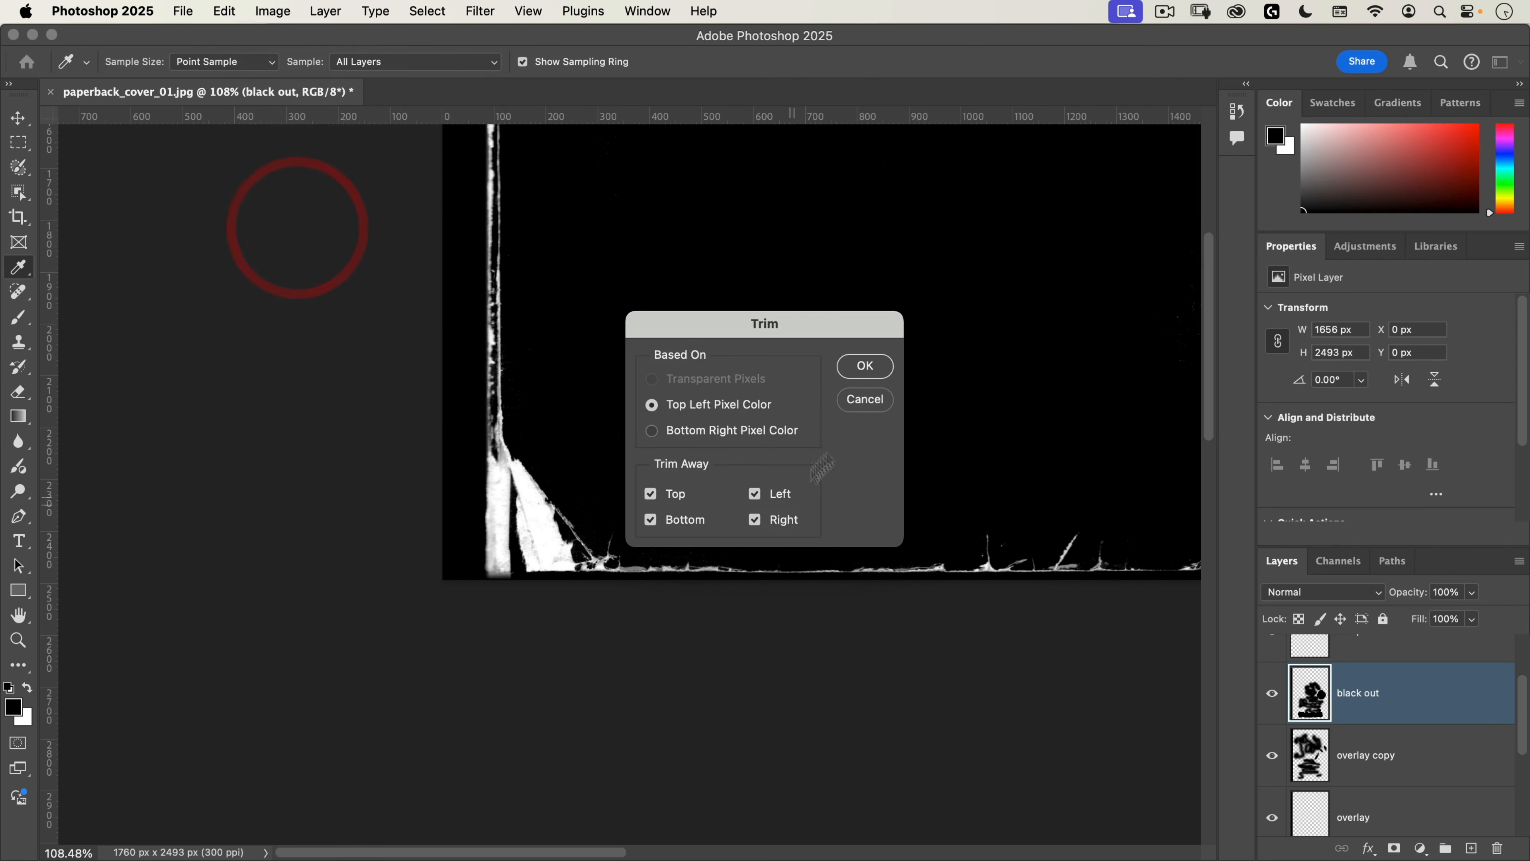
click(864, 366)
Step: Apply a short horizontal black-to-transparent gradient on the black out layer to clean the margin outside the cover's right edge
key(super+space)
drag(556, 400, 507, 439)
drag(675, 293, 640, 527)
key(super+space)
drag(807, 451, 985, 294)
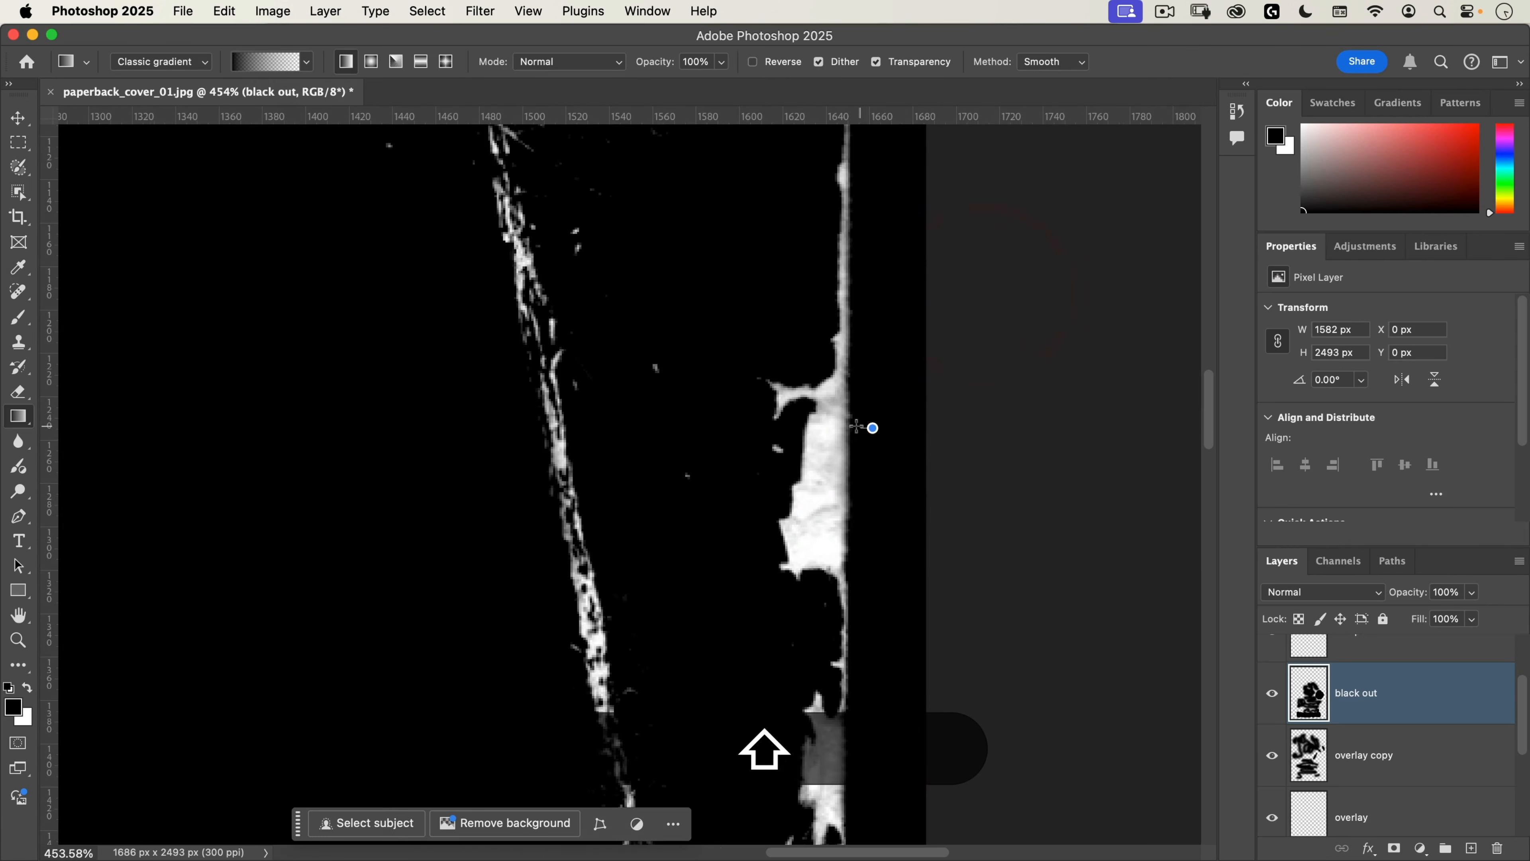
shift+click(856, 424)
Step: Trim the surplus right margin based on the top left pixel color, leaving all four sides enabled
click(257, 13)
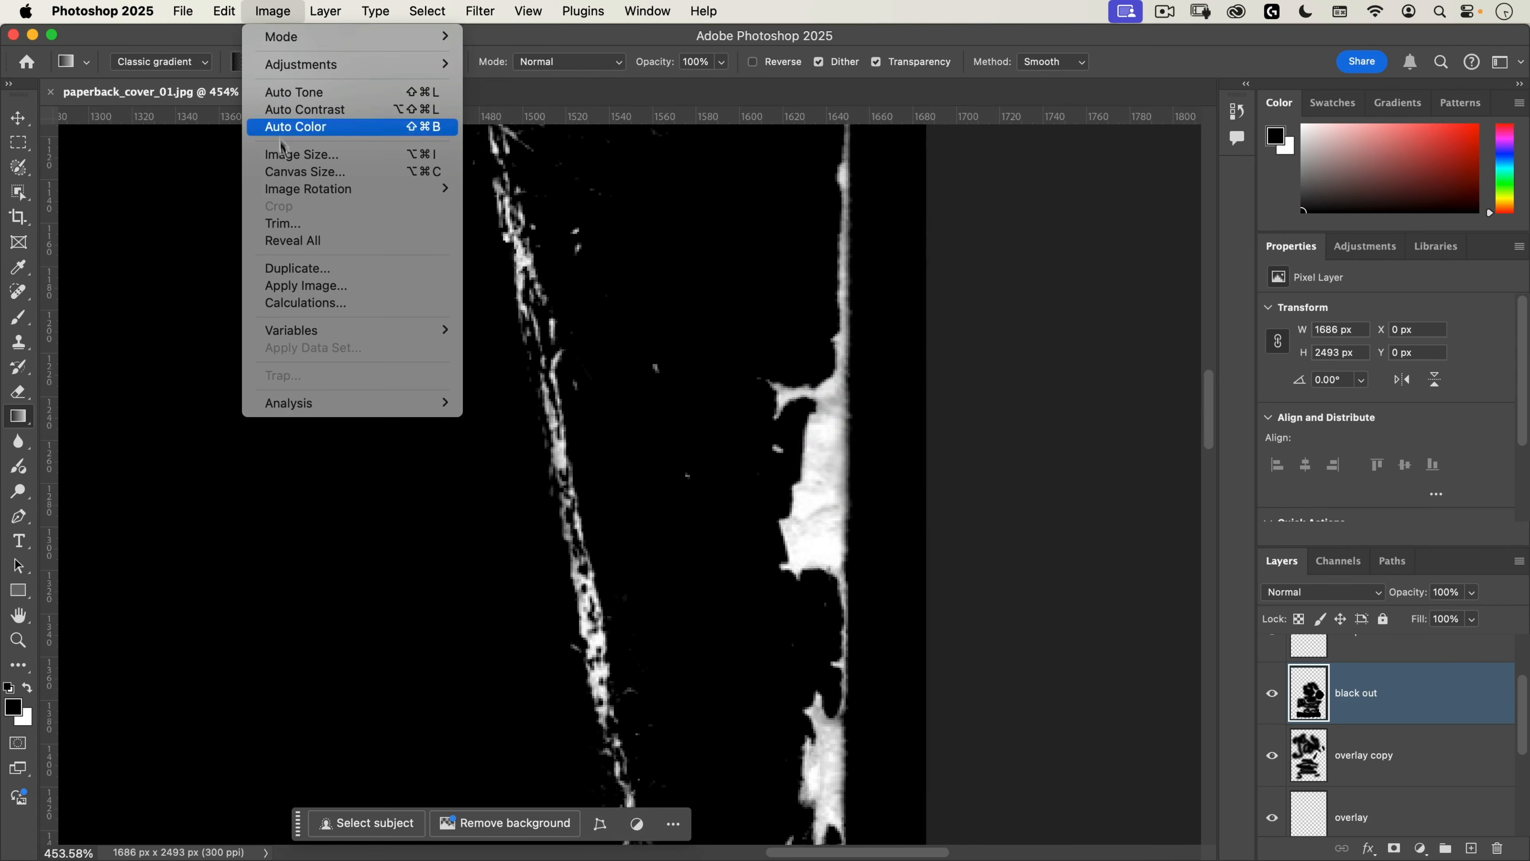
click(288, 224)
click(865, 365)
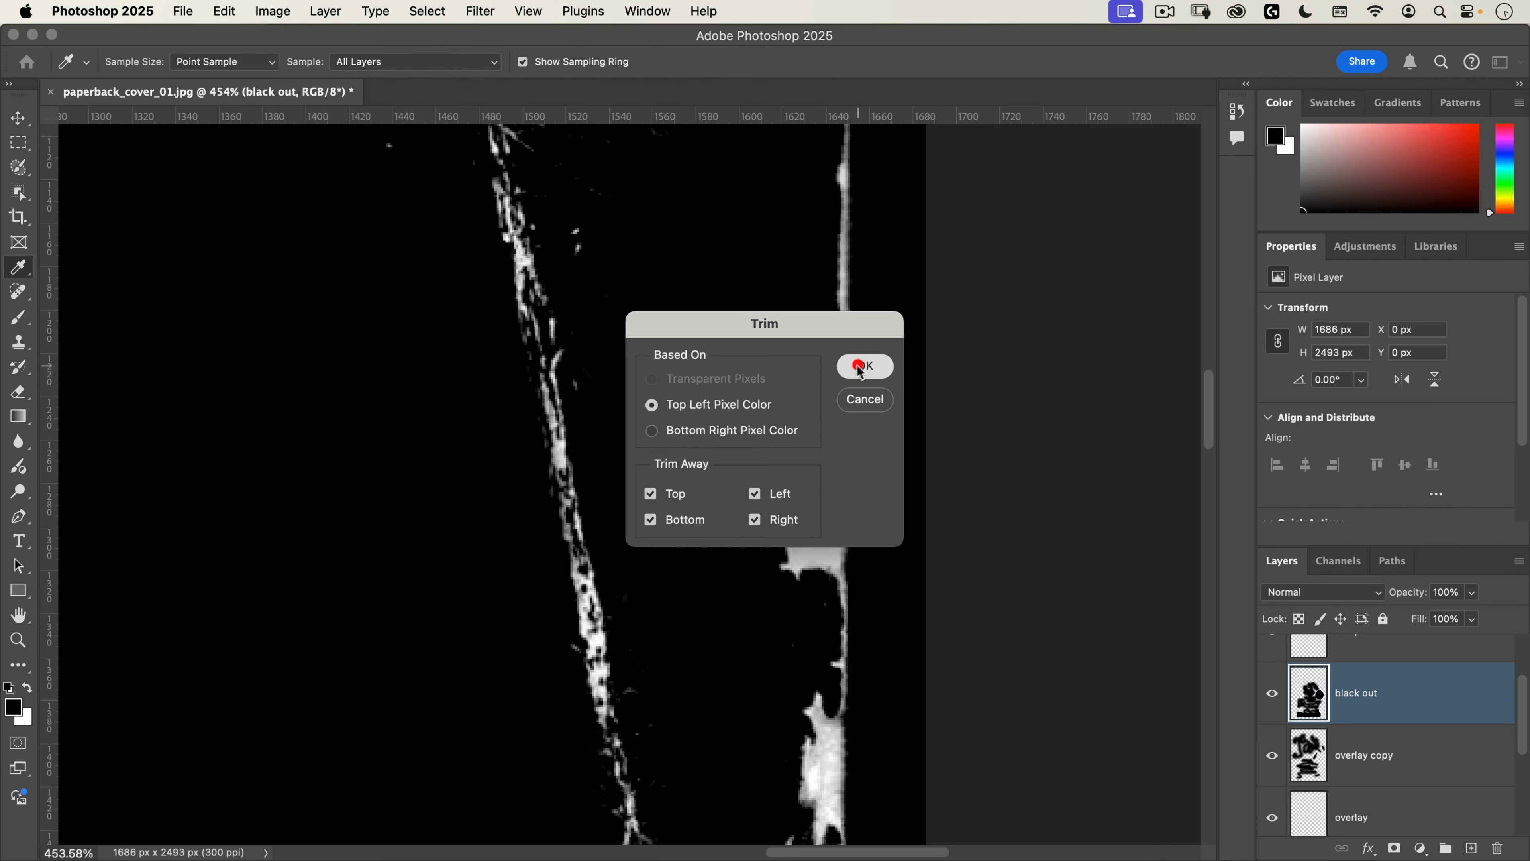
drag(854, 358, 362, 533)
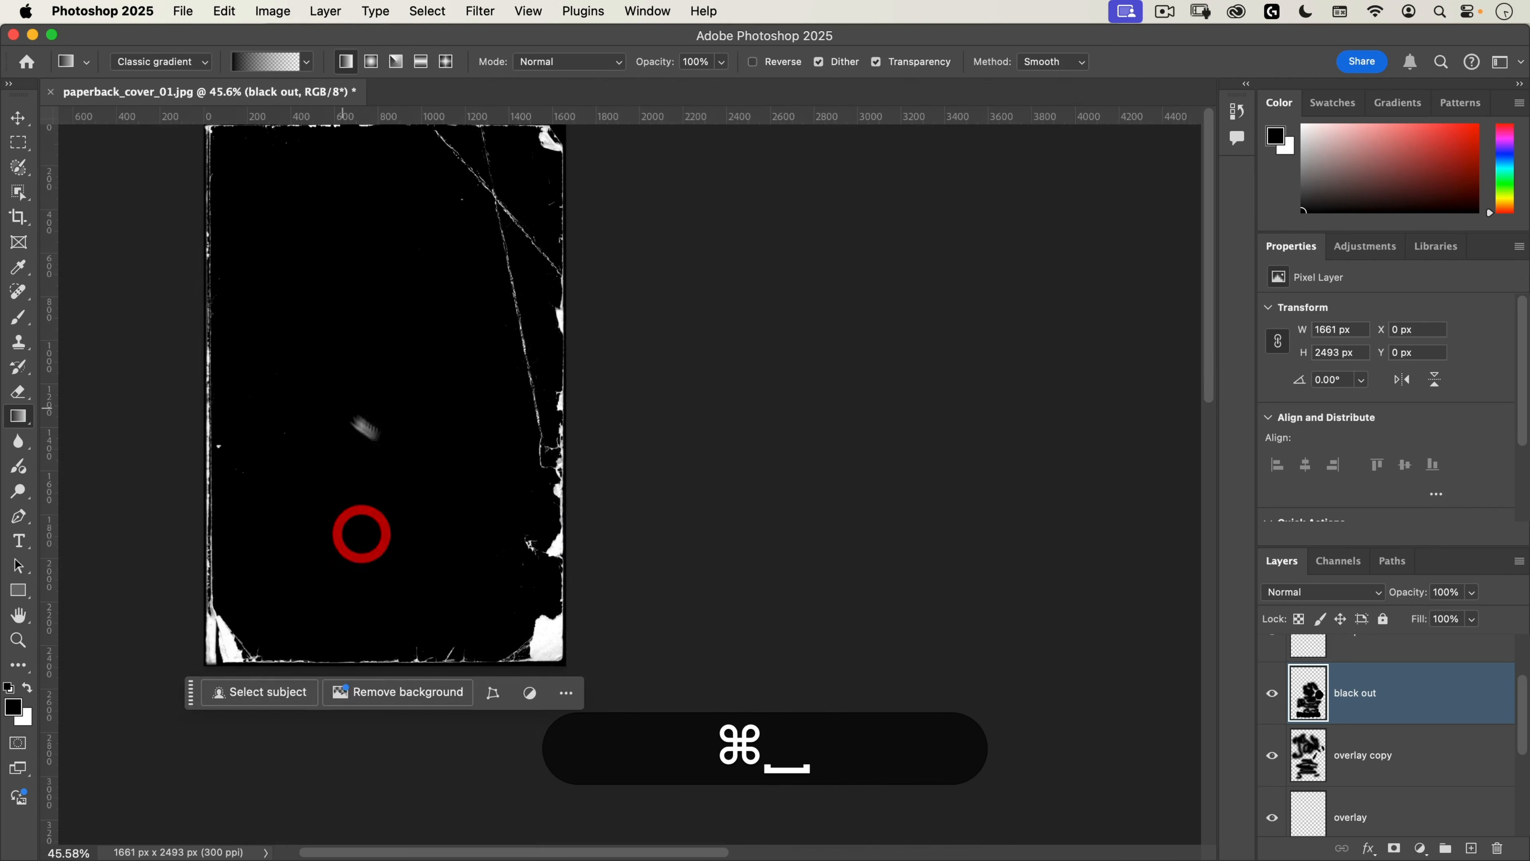
drag(344, 410, 539, 504)
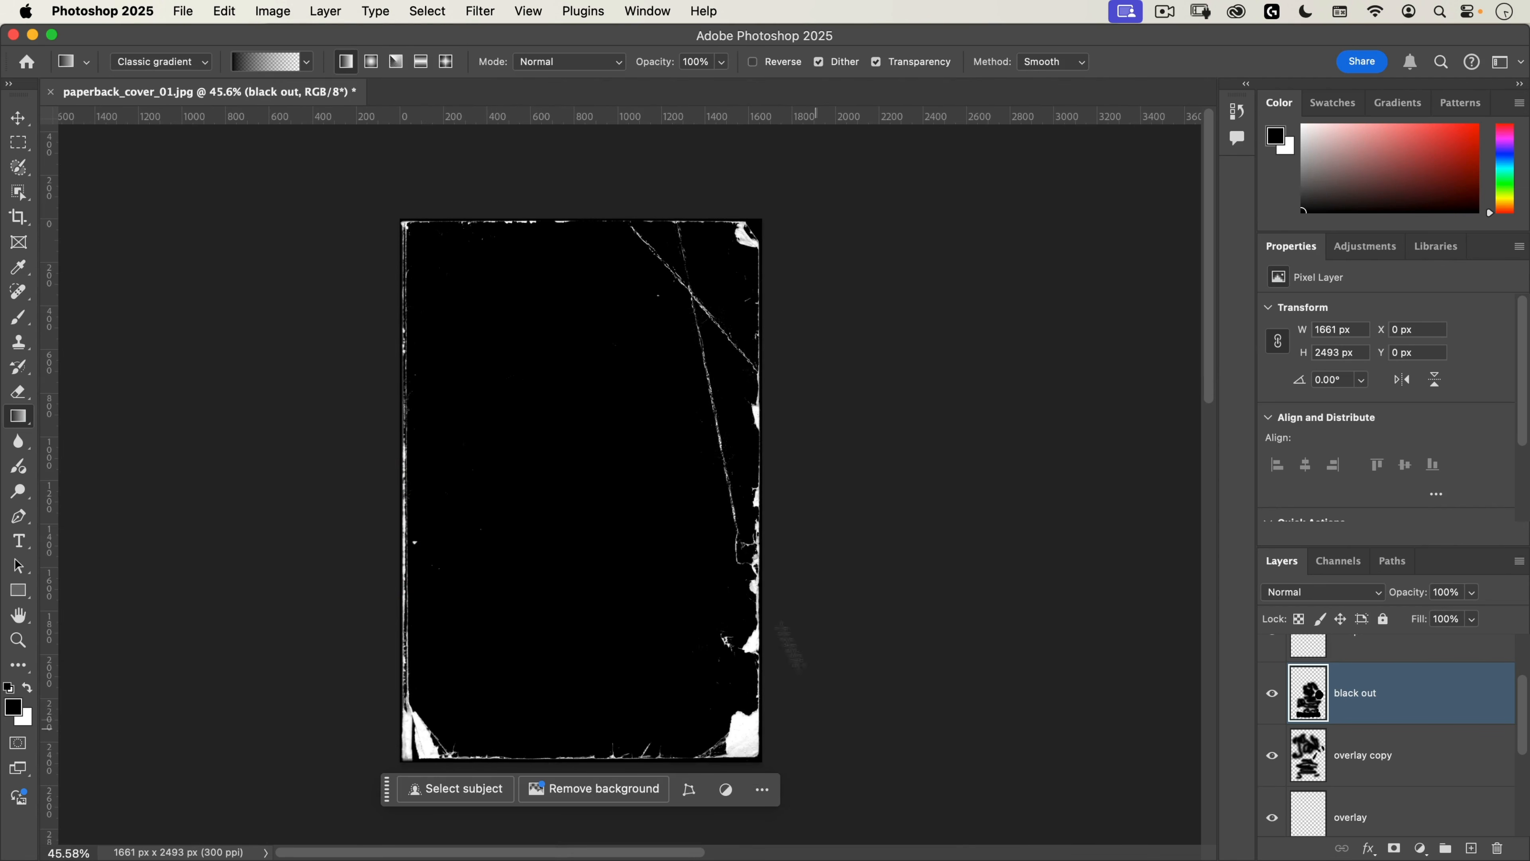
Step: Merge a copy of all visible layers into the empty overlay layer at the top of the stack
scroll(1348, 722, up, 2)
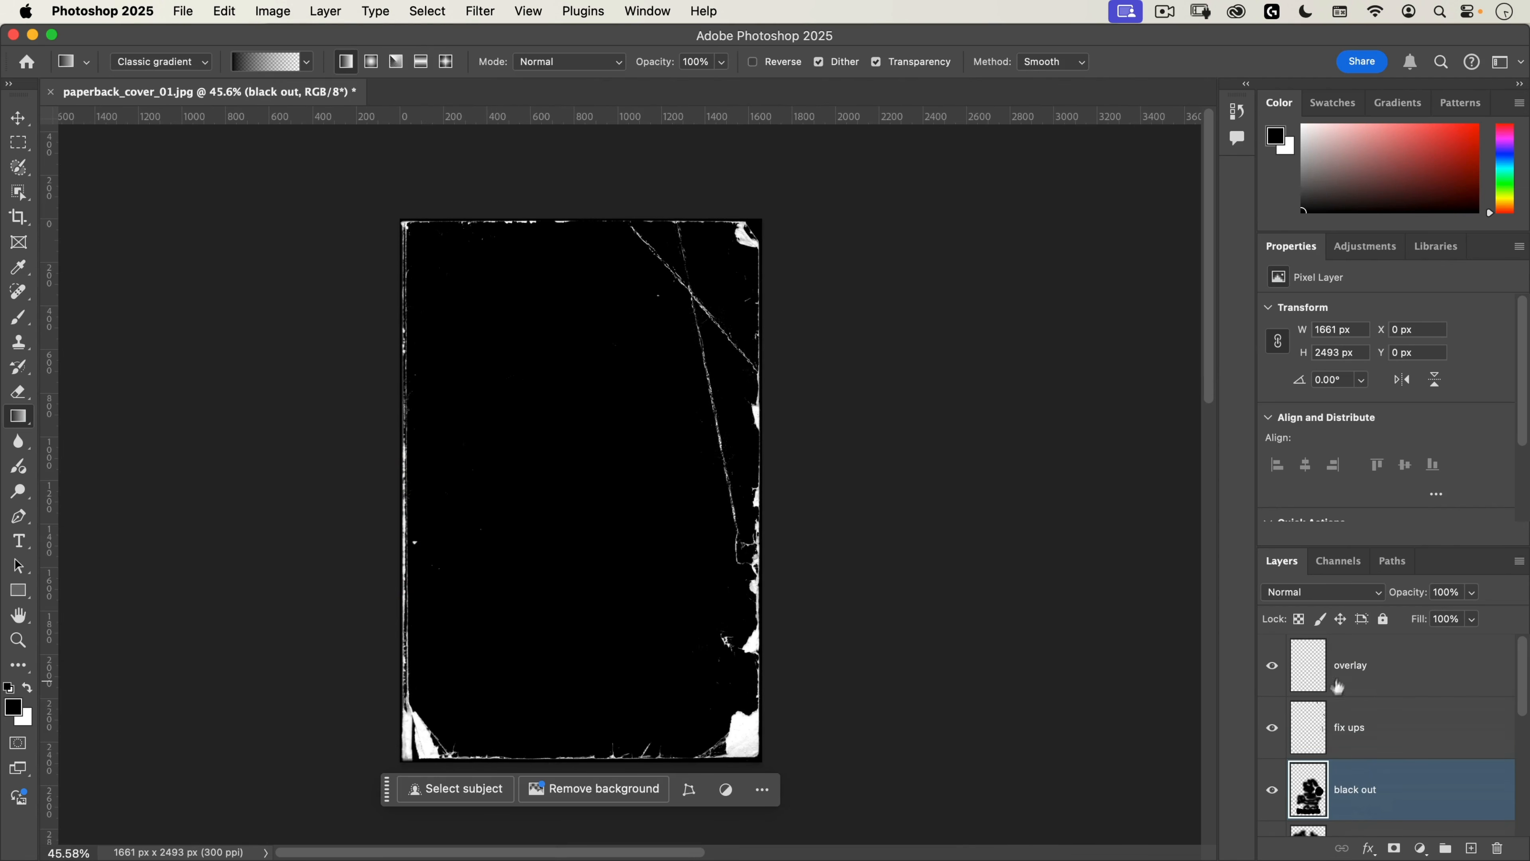
click(1328, 669)
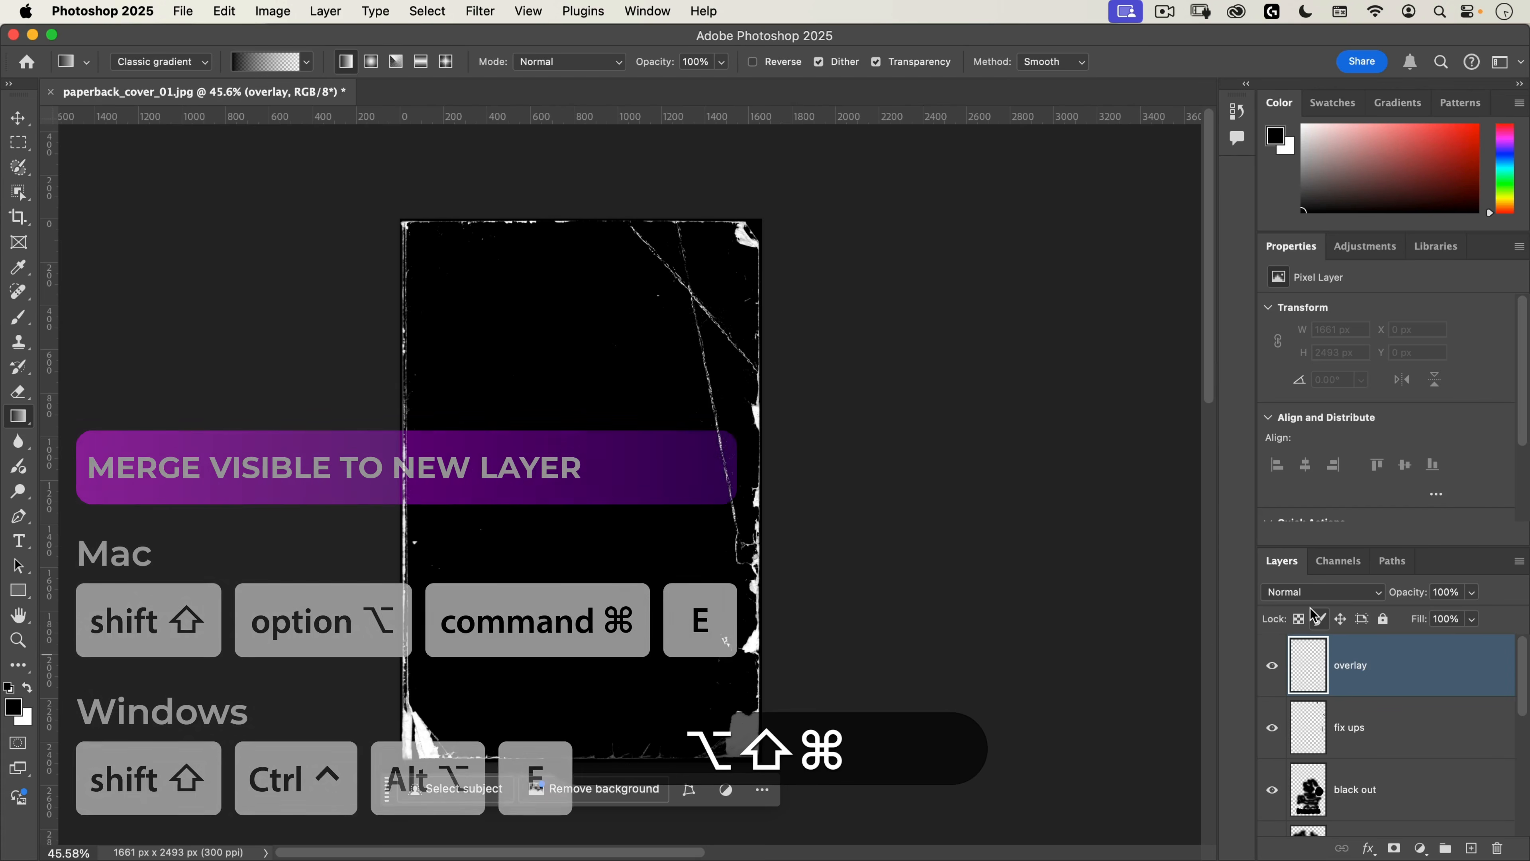
key(shift+alt+super+e)
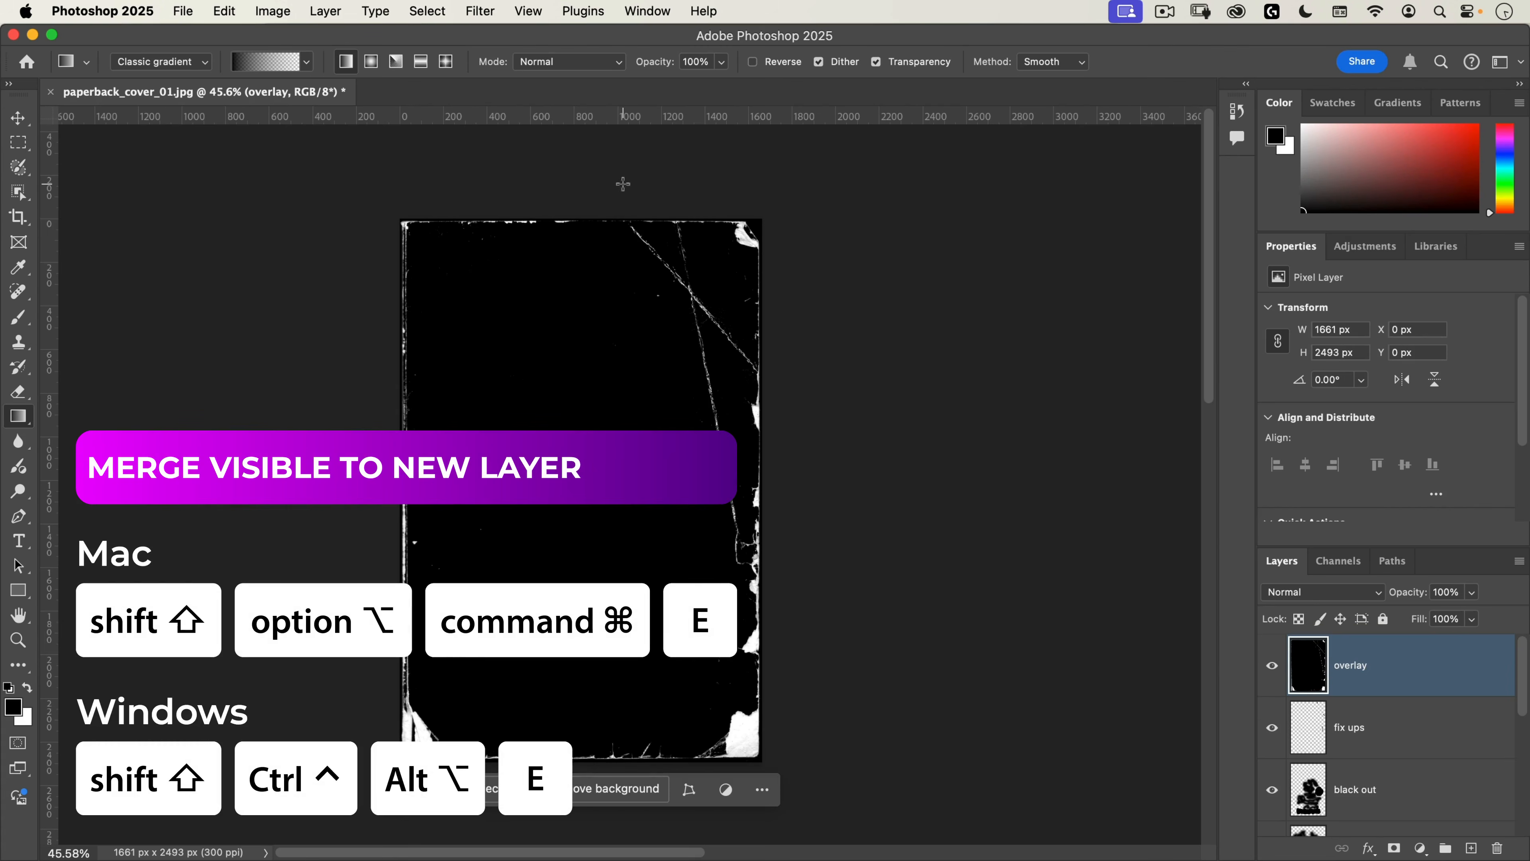
key(v)
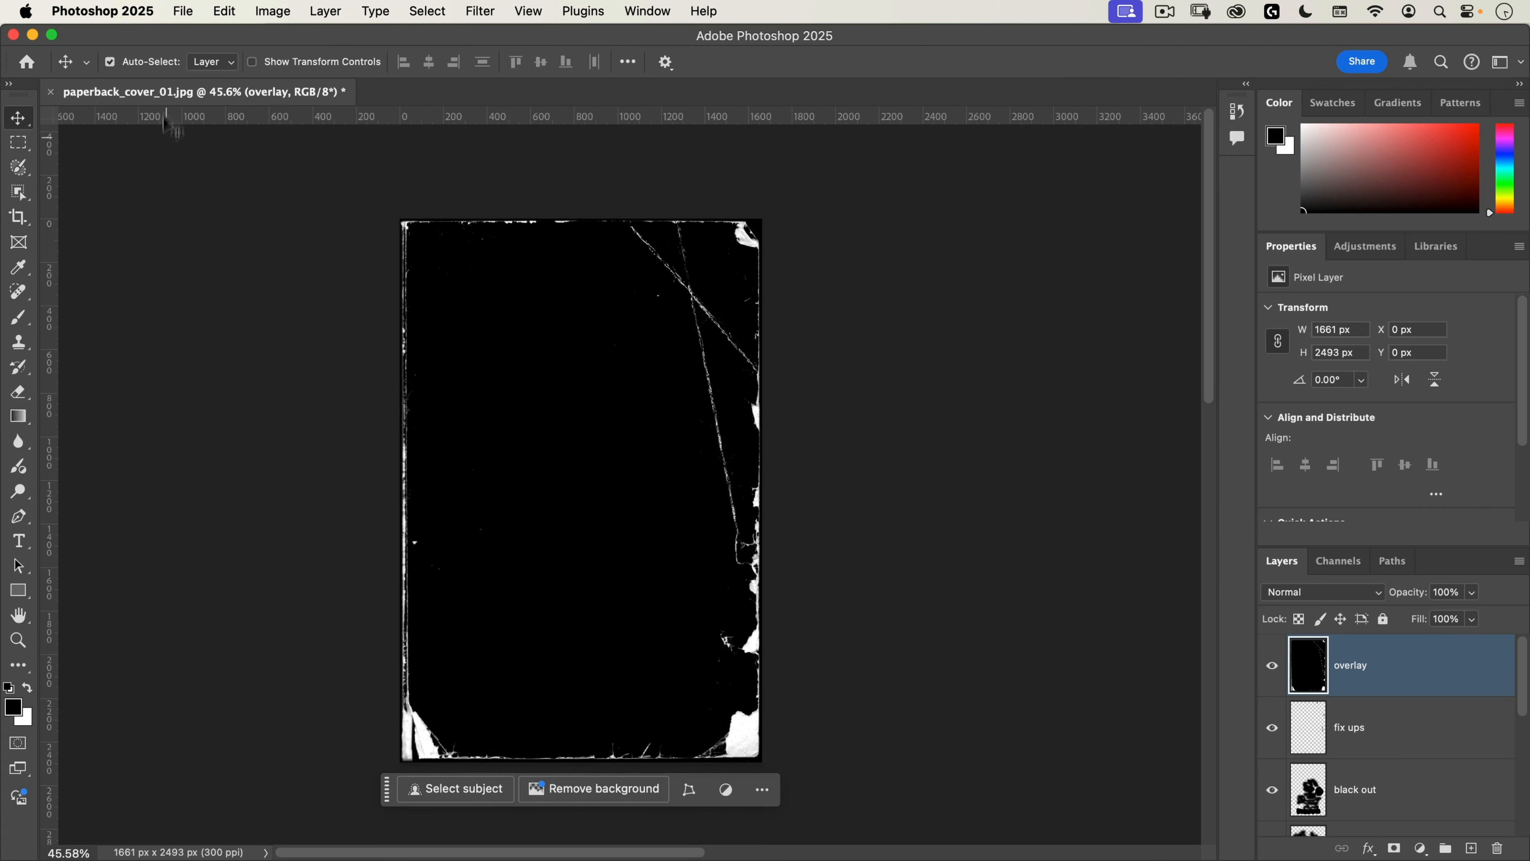
Step: Open book cover sample.jpg from the assets folder and fit the whole cover in view
click(184, 18)
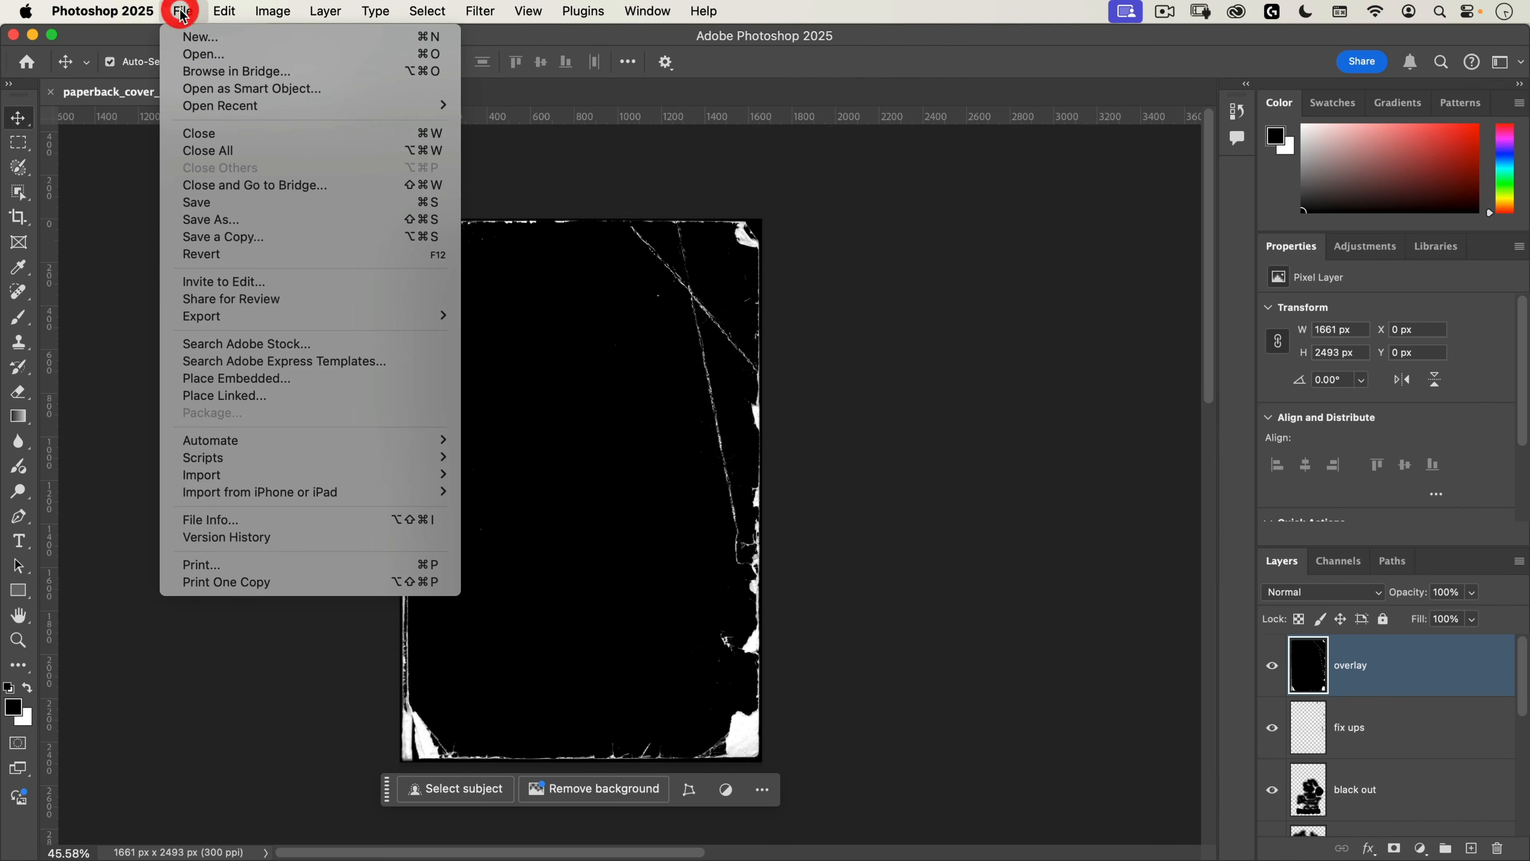
click(185, 63)
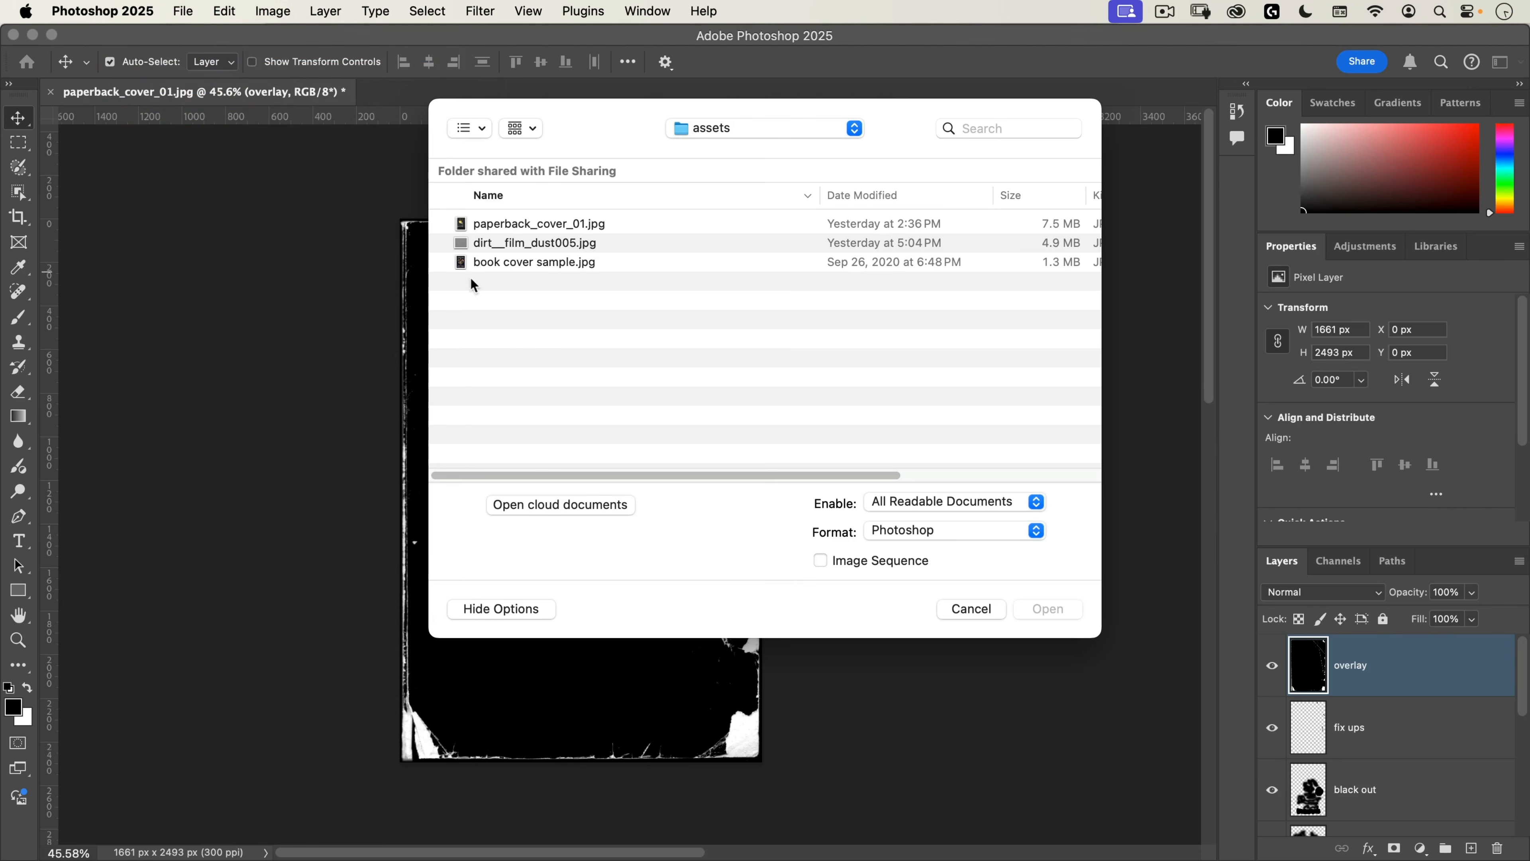
click(517, 266)
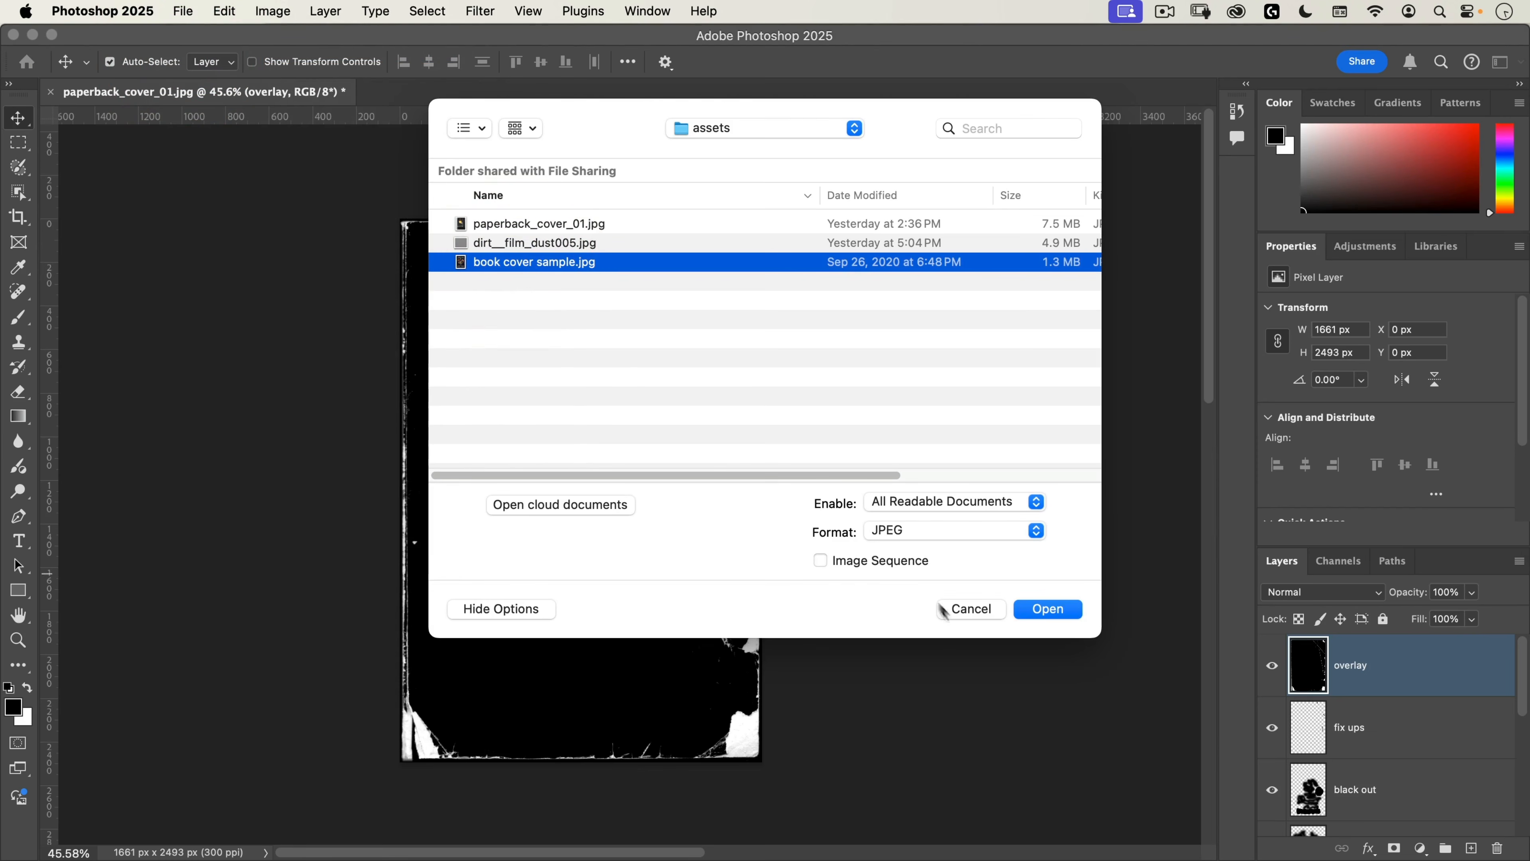
click(1049, 609)
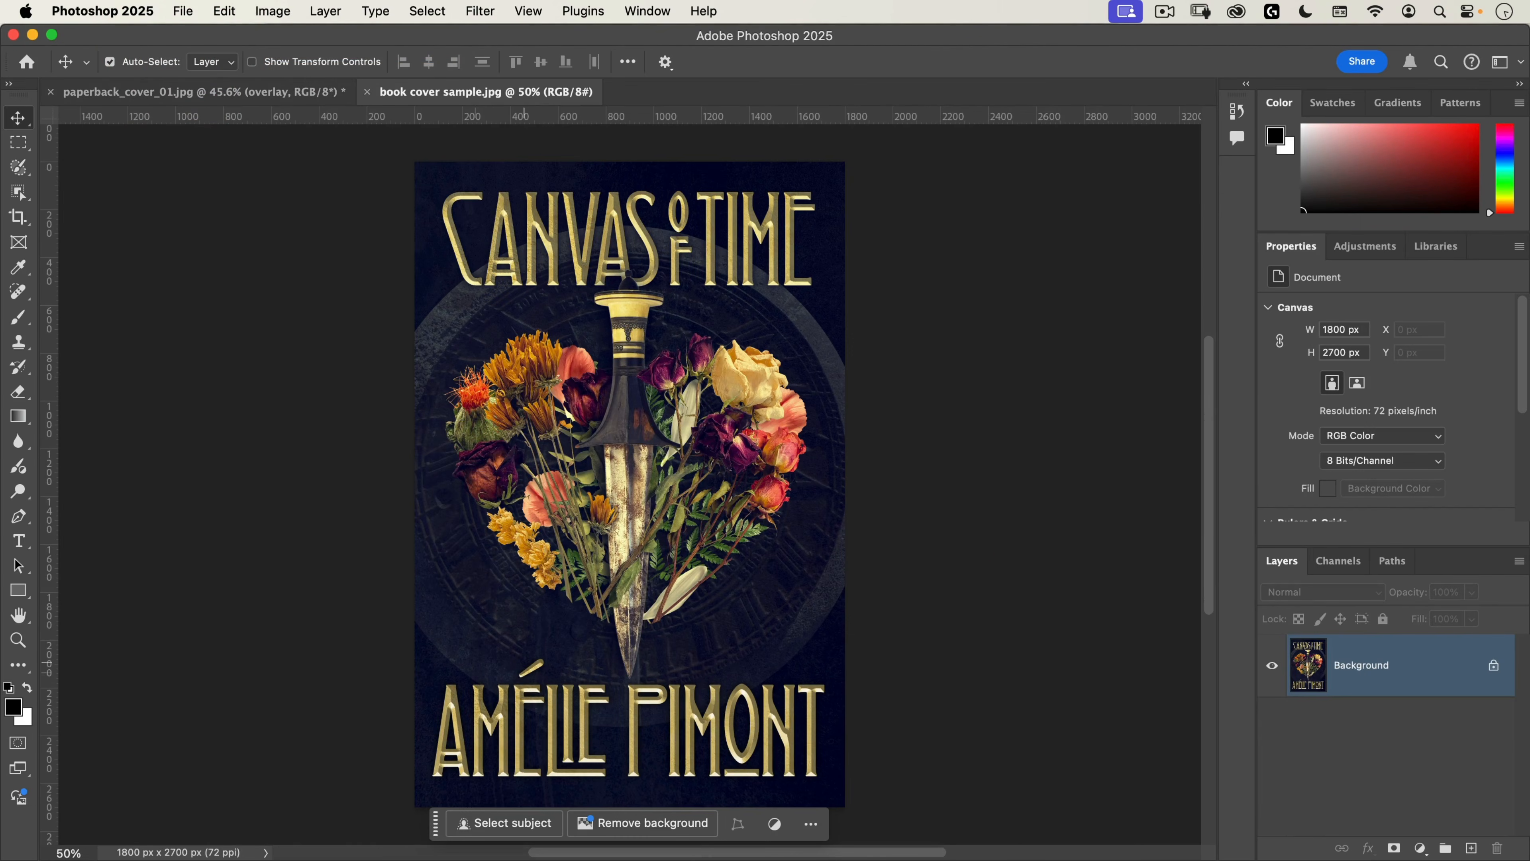
drag(671, 423, 747, 412)
key(super+space)
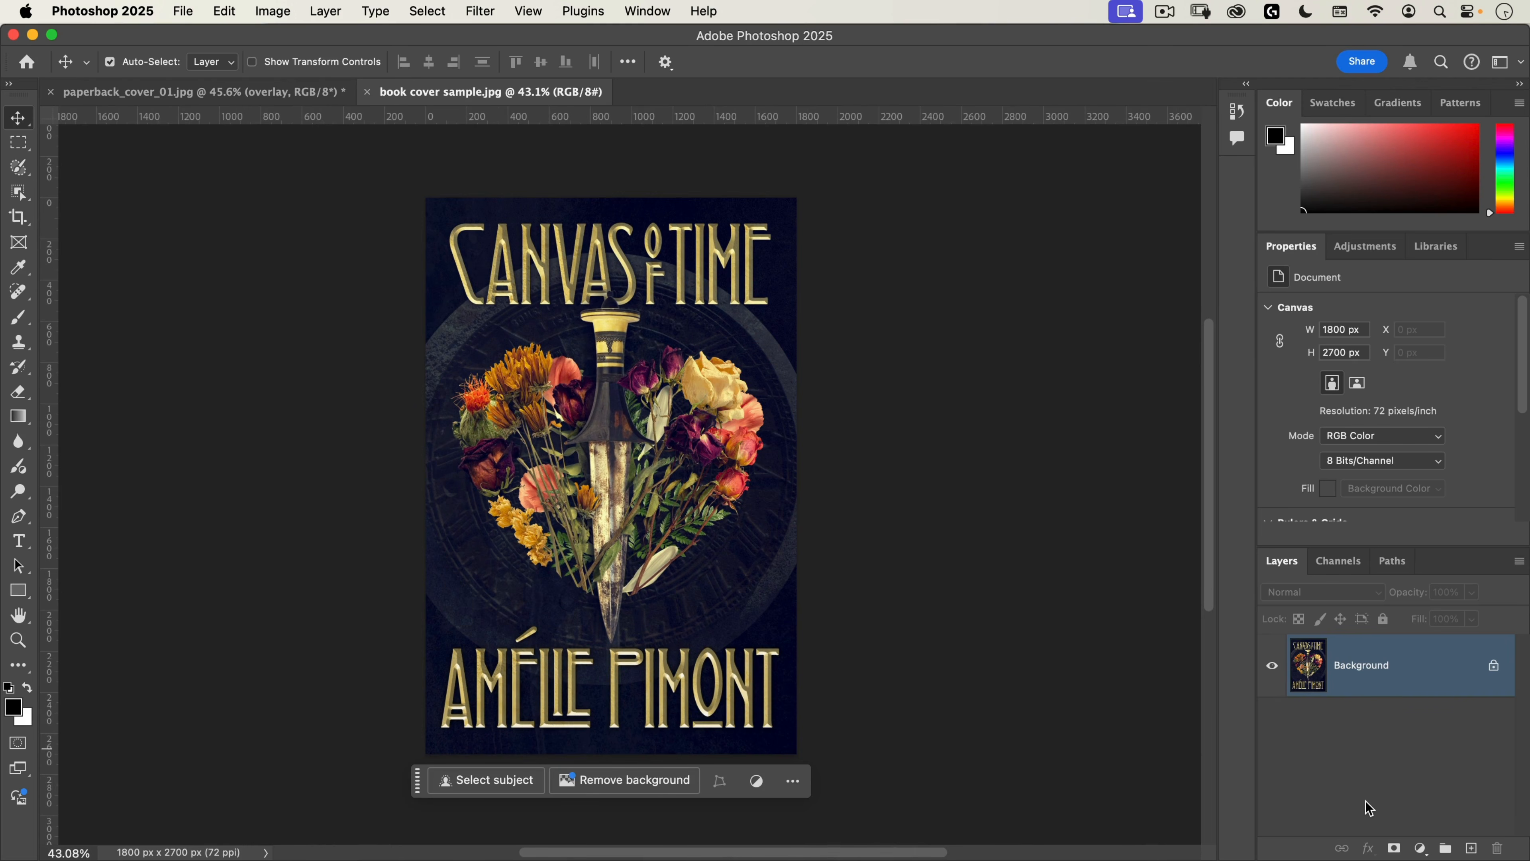
Step: Duplicate the book cover's background layer twice and rename the top copy sharpness
key(super+j)
key(super+j)
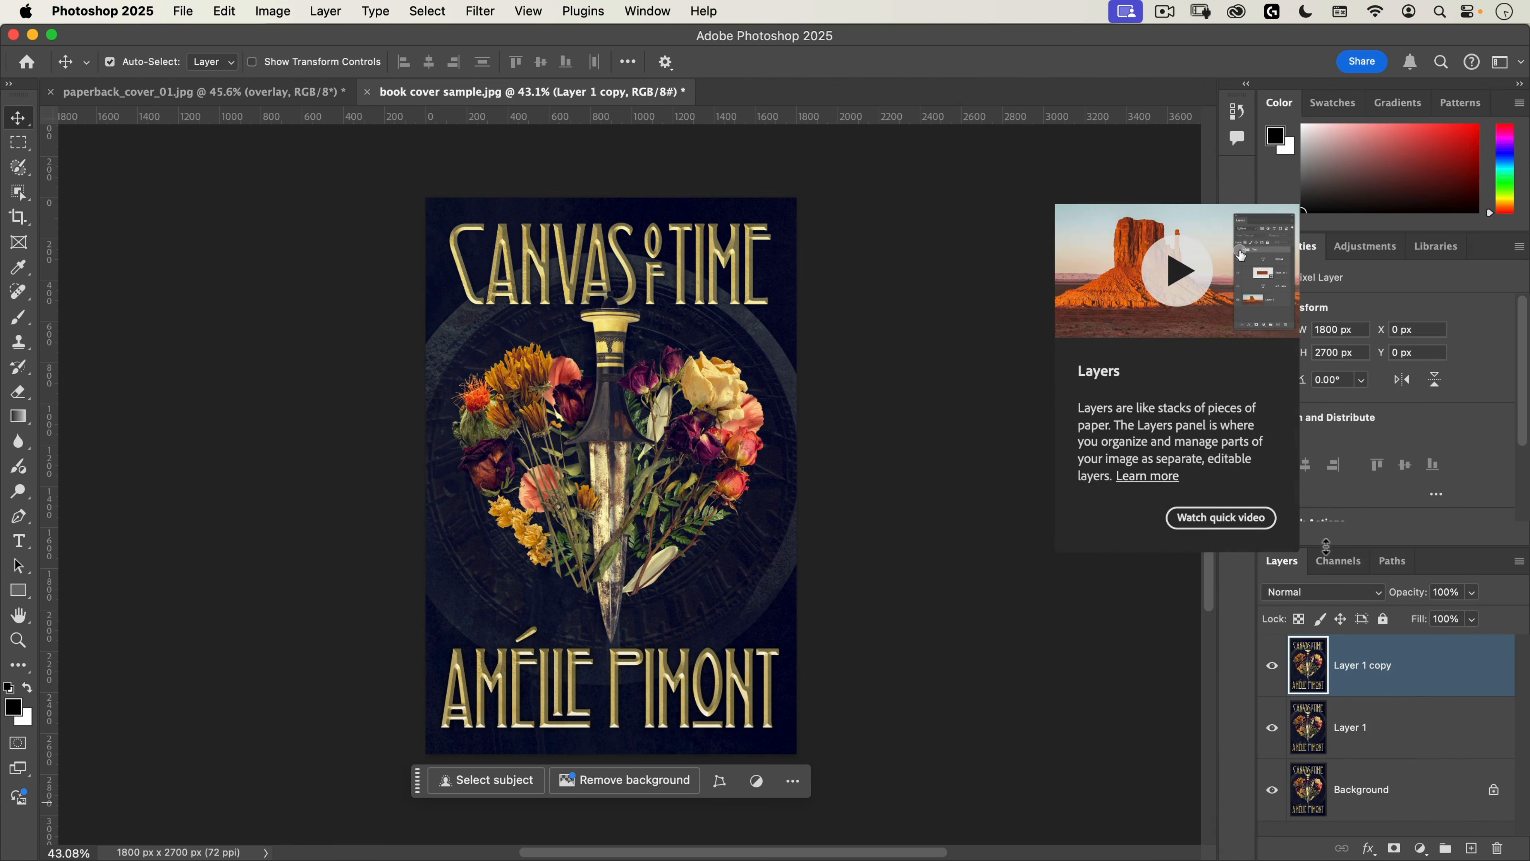
drag(1326, 547, 1374, 343)
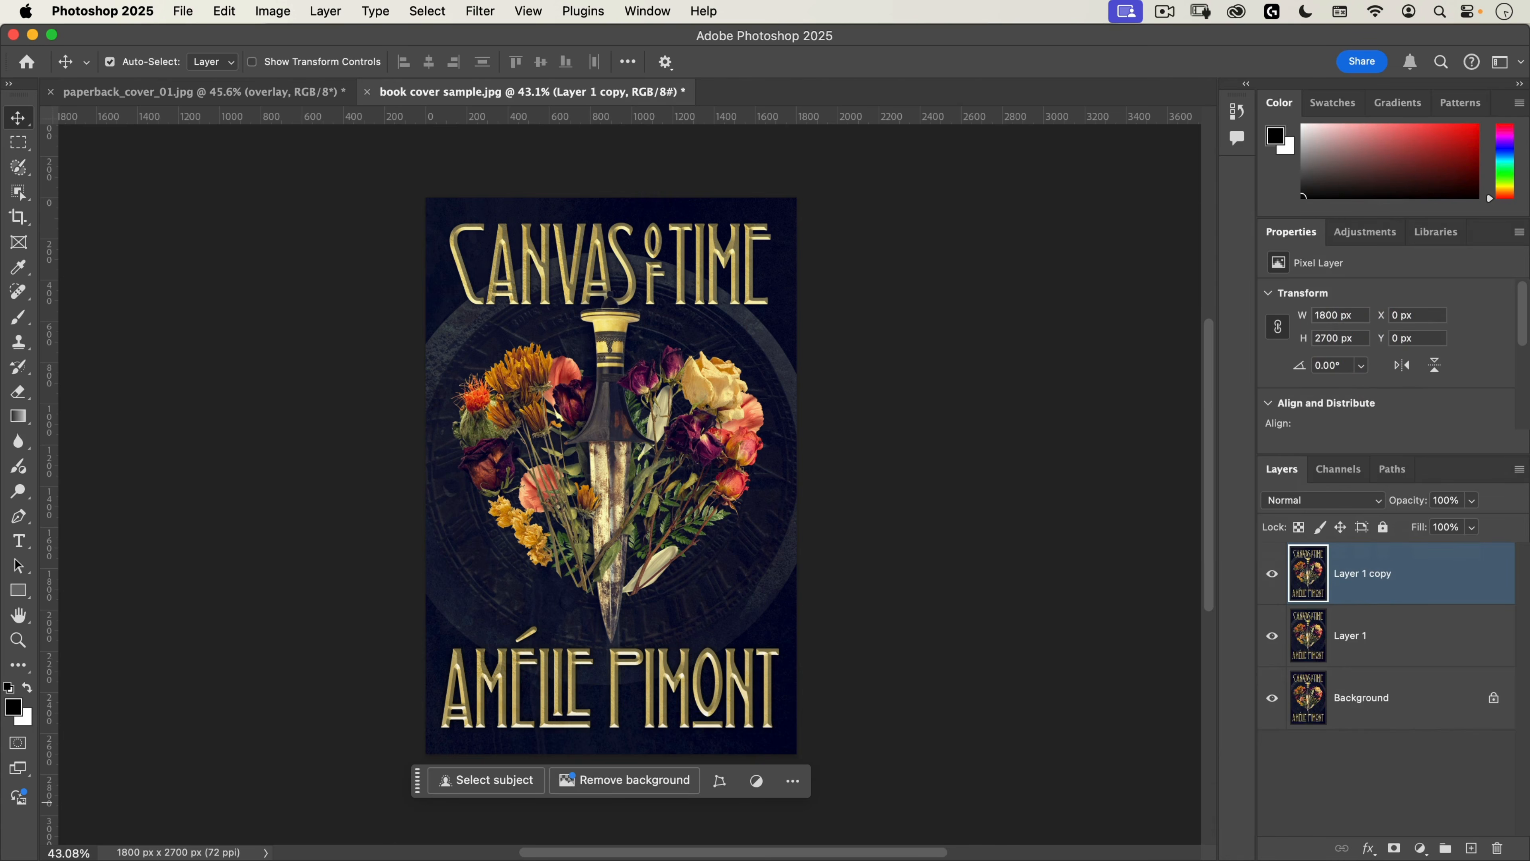
double_click(1355, 578)
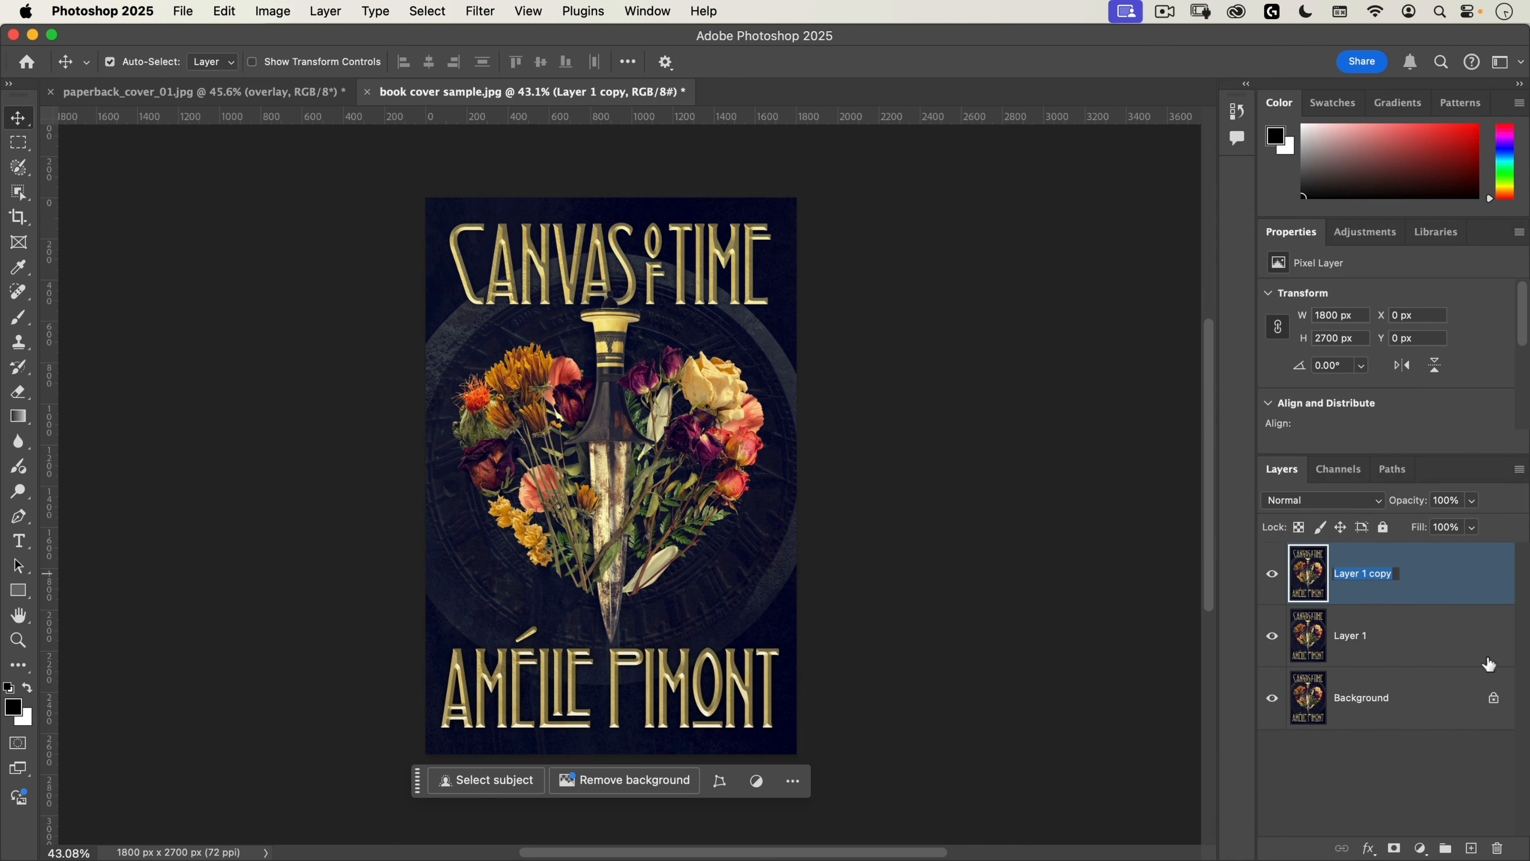
text(sharpnes)
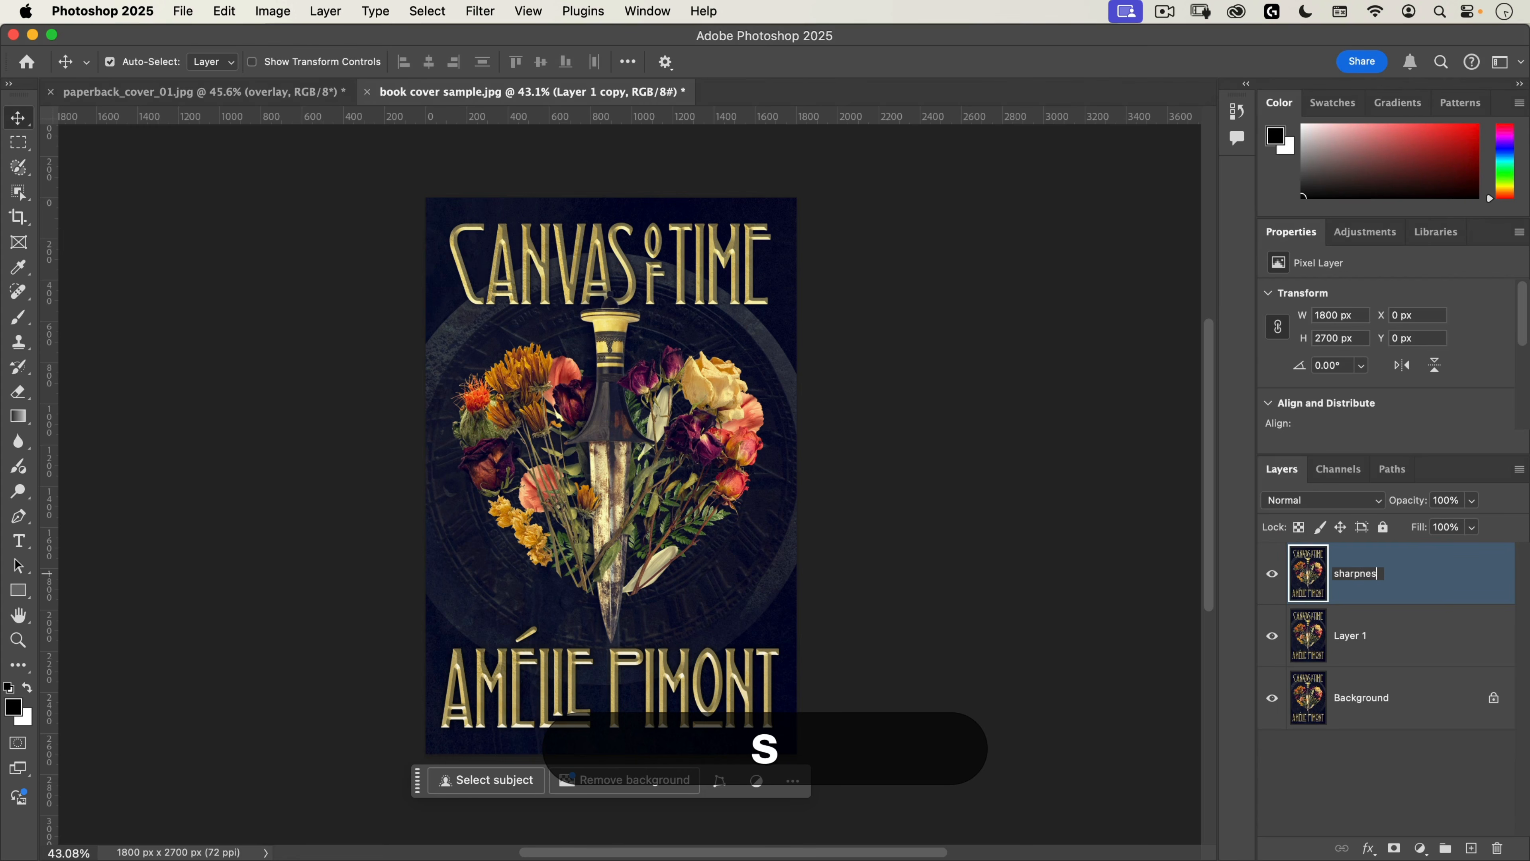
text(s)
key(Return)
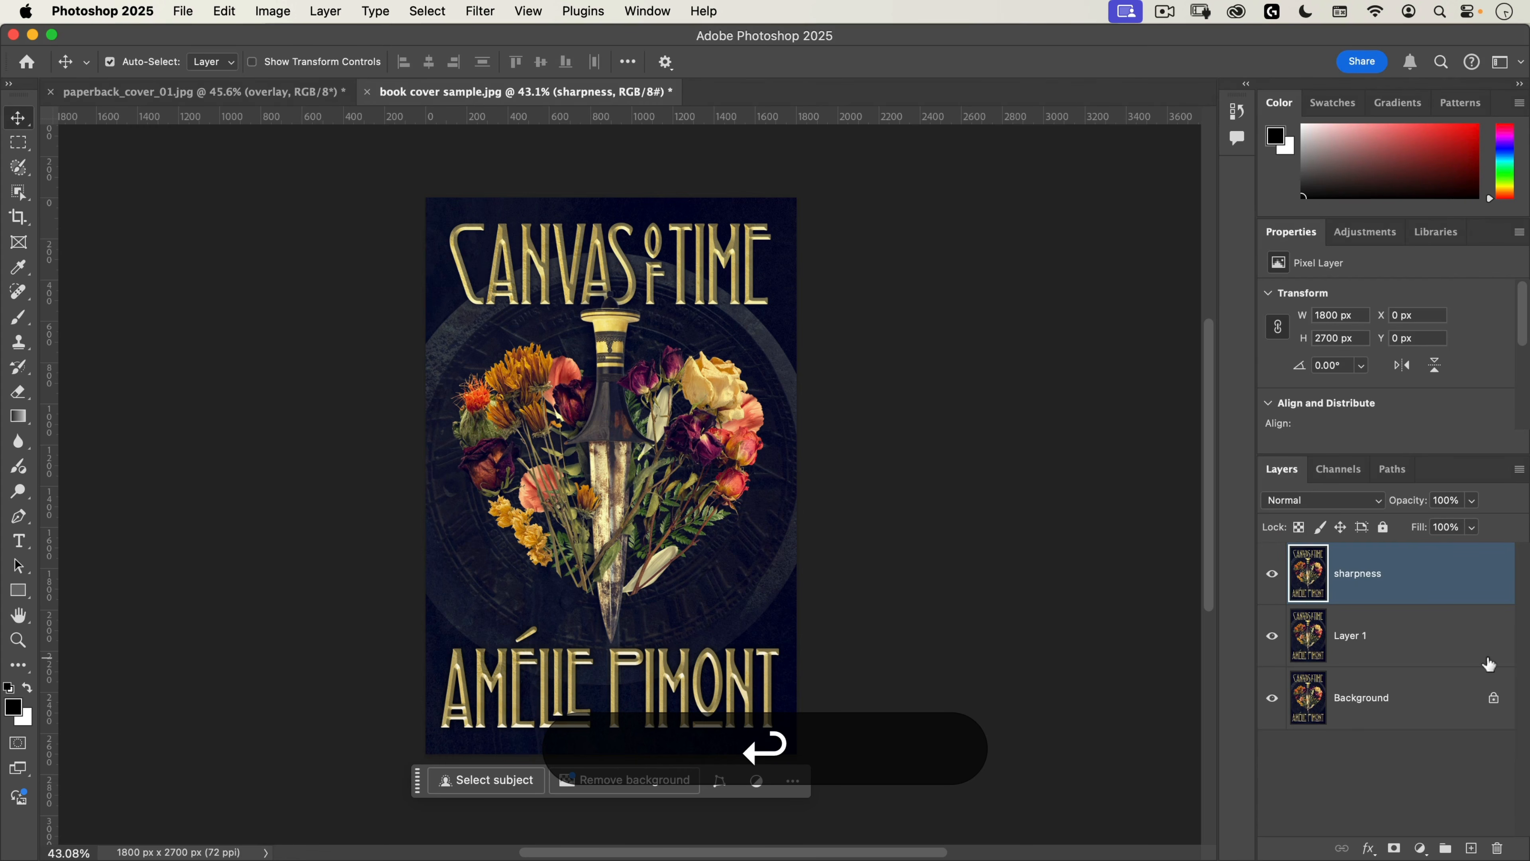
Step: Rename the middle cover copy halftone and hide the sharpness layer
double_click(1346, 633)
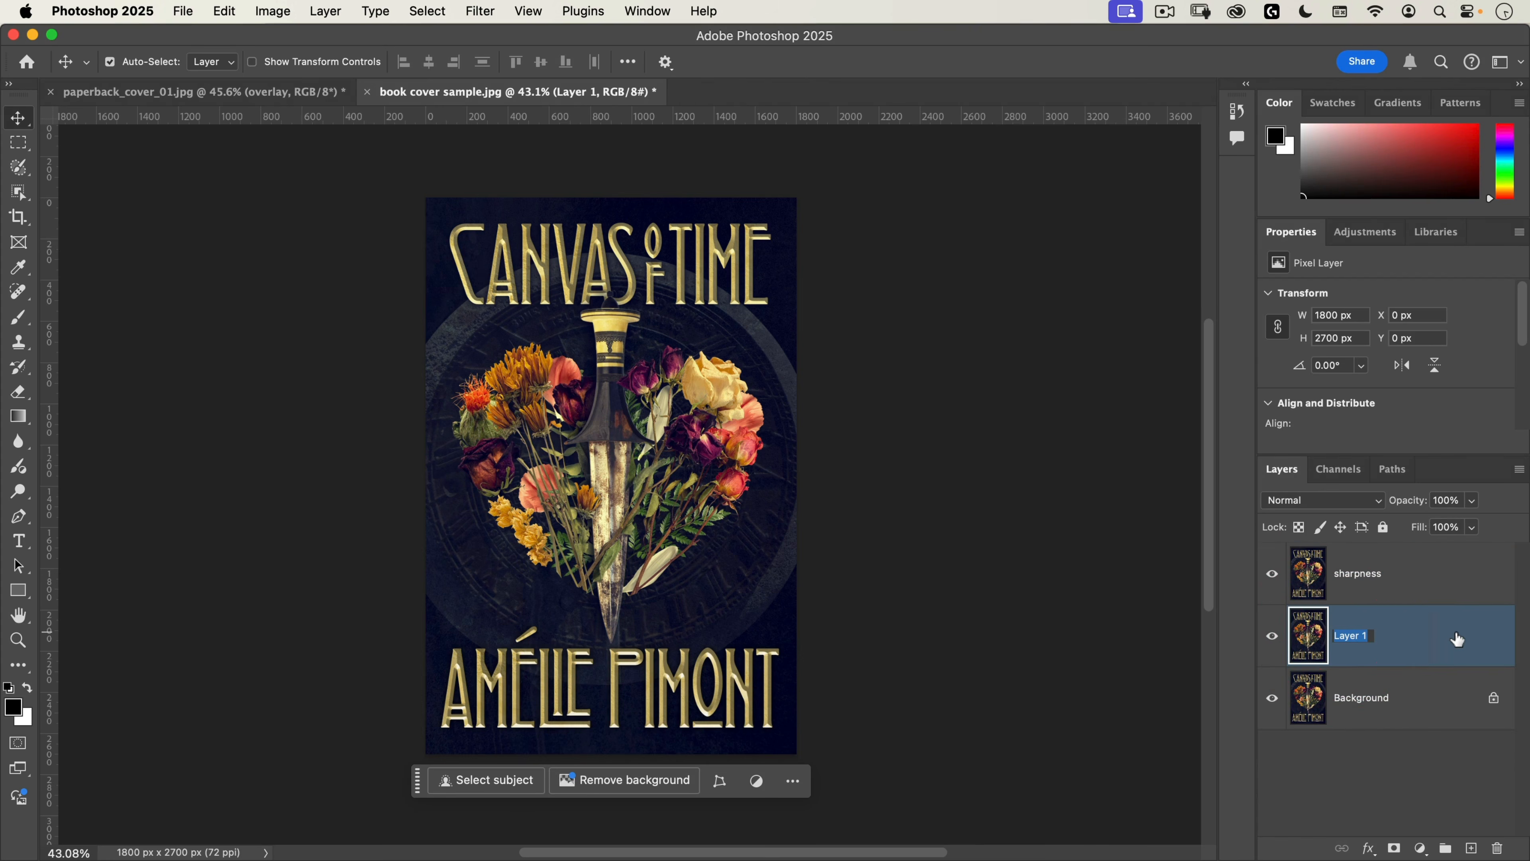
text(halftone)
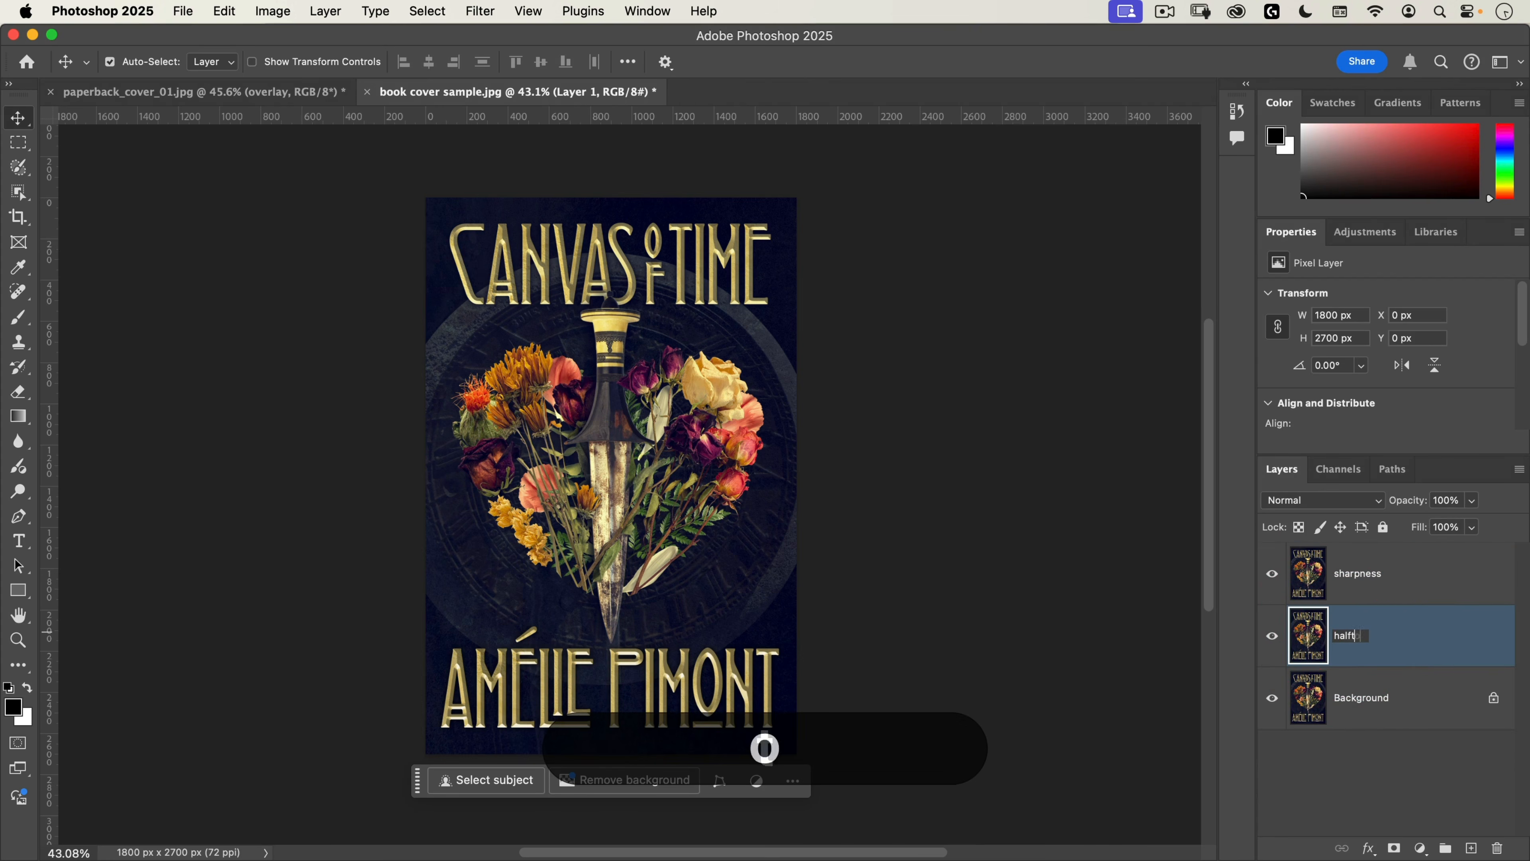
key(Return)
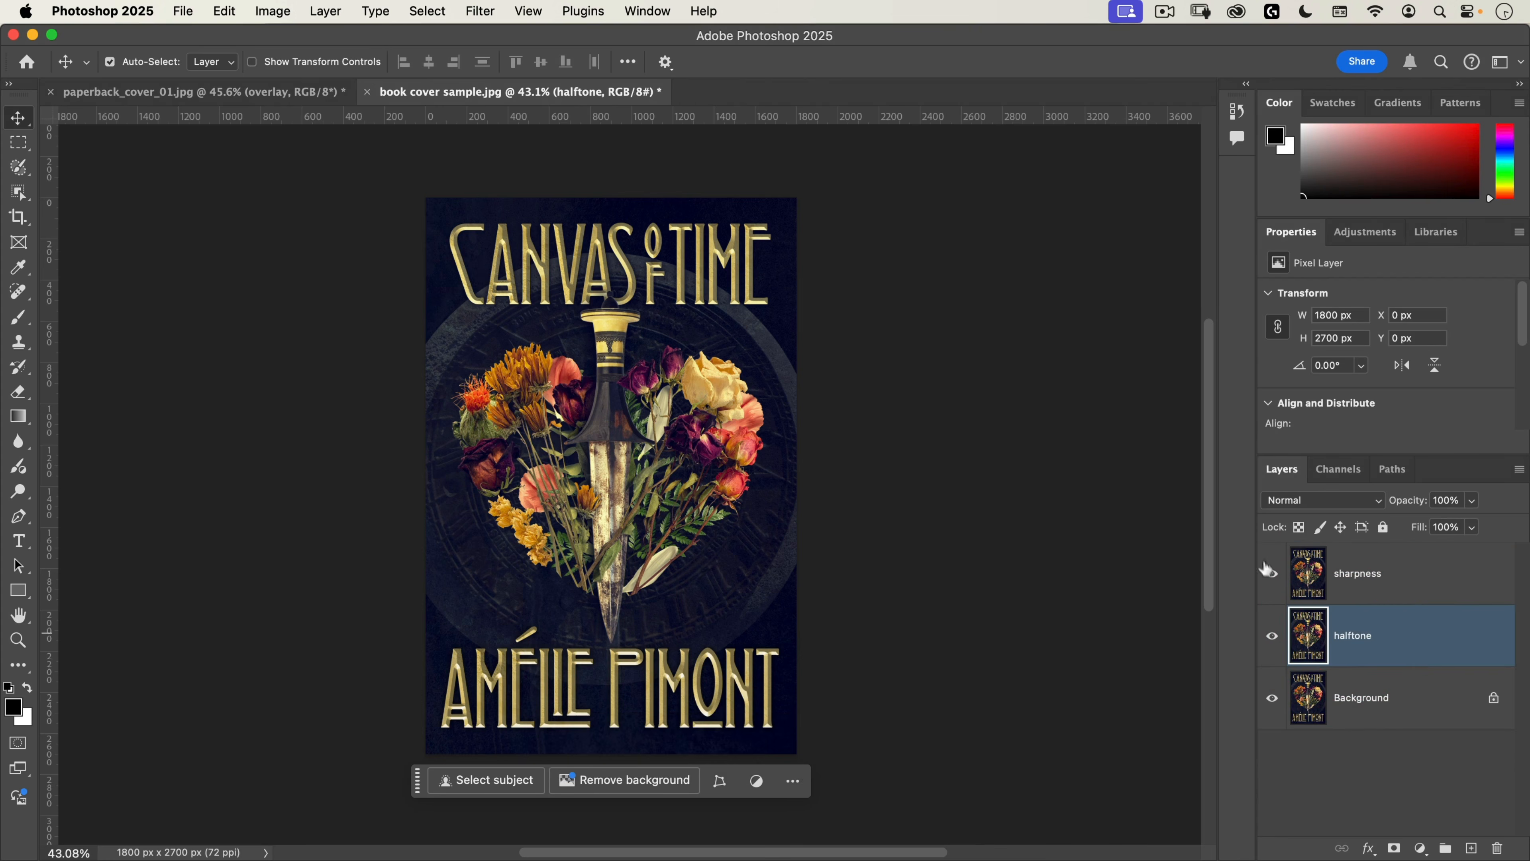
click(1270, 575)
Step: Apply the Color Halftone filter to the halftone layer with a maximum radius of 4 pixels and inspect the dots up close
click(480, 11)
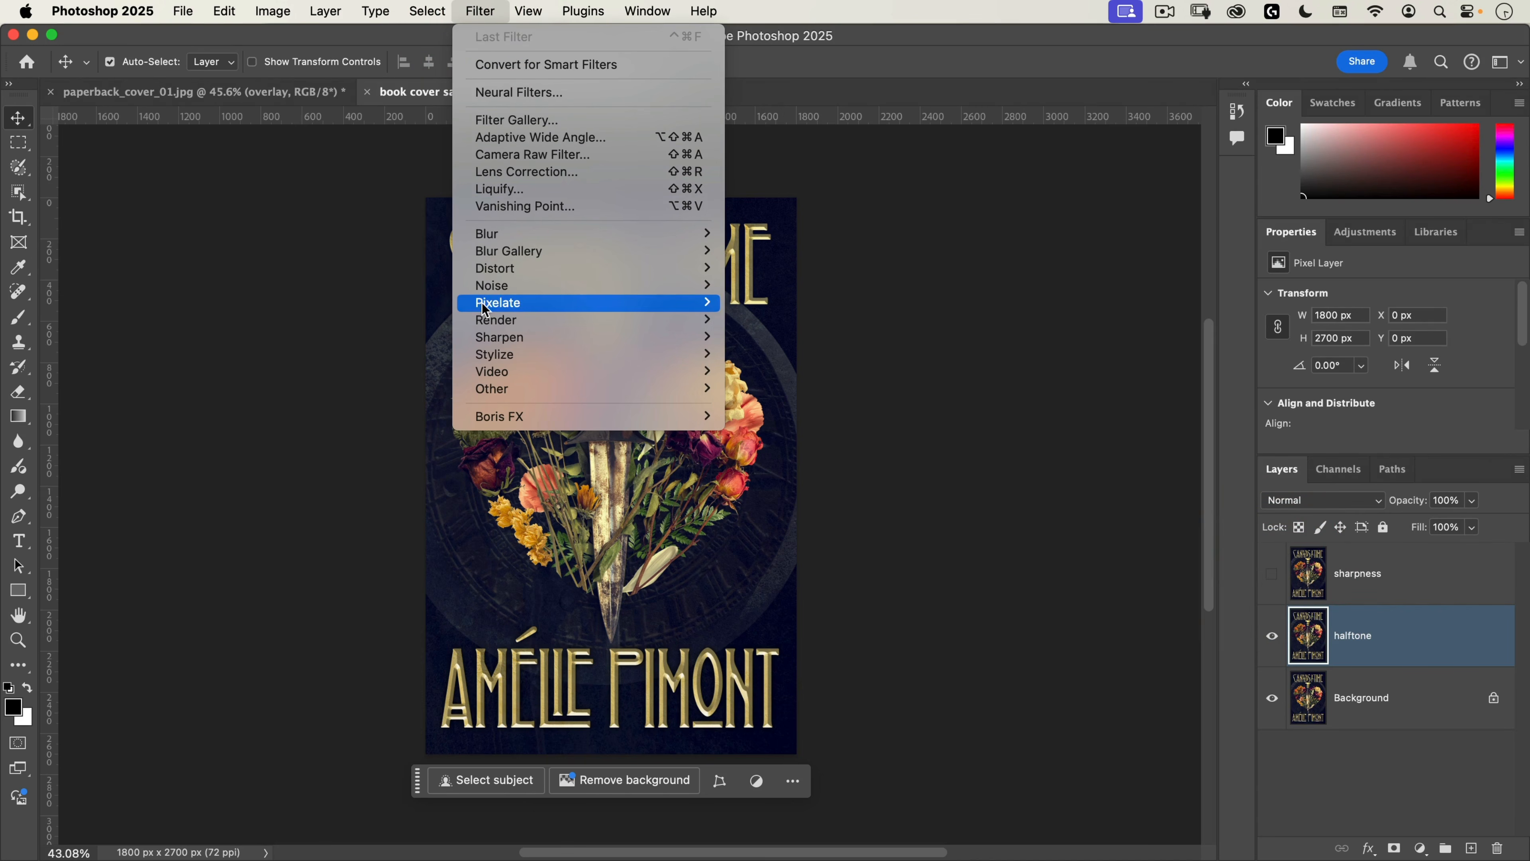
mouse_move(600, 311)
click(810, 303)
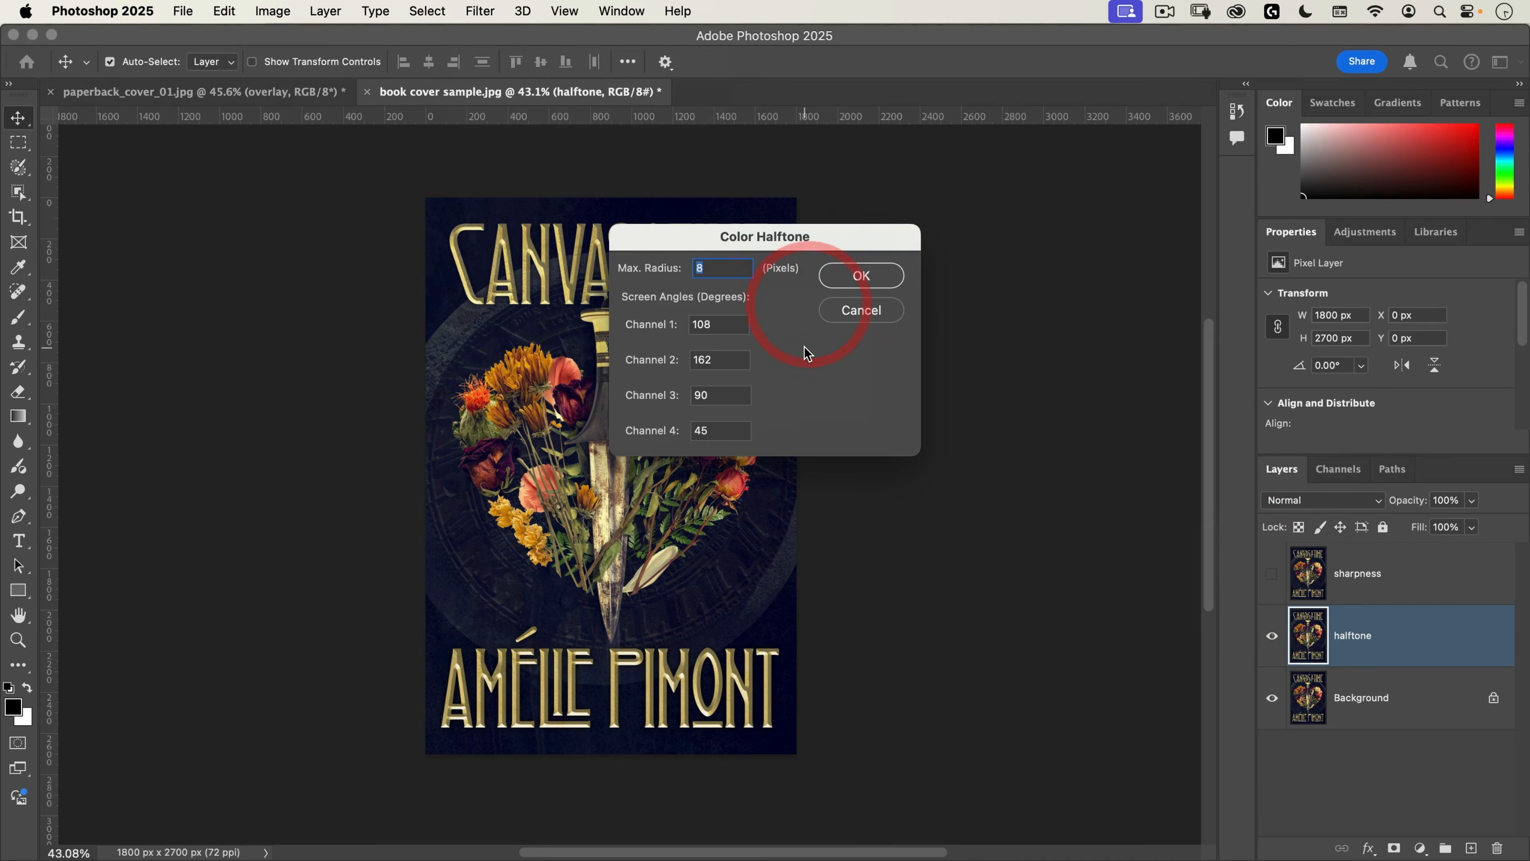
text(4)
click(861, 275)
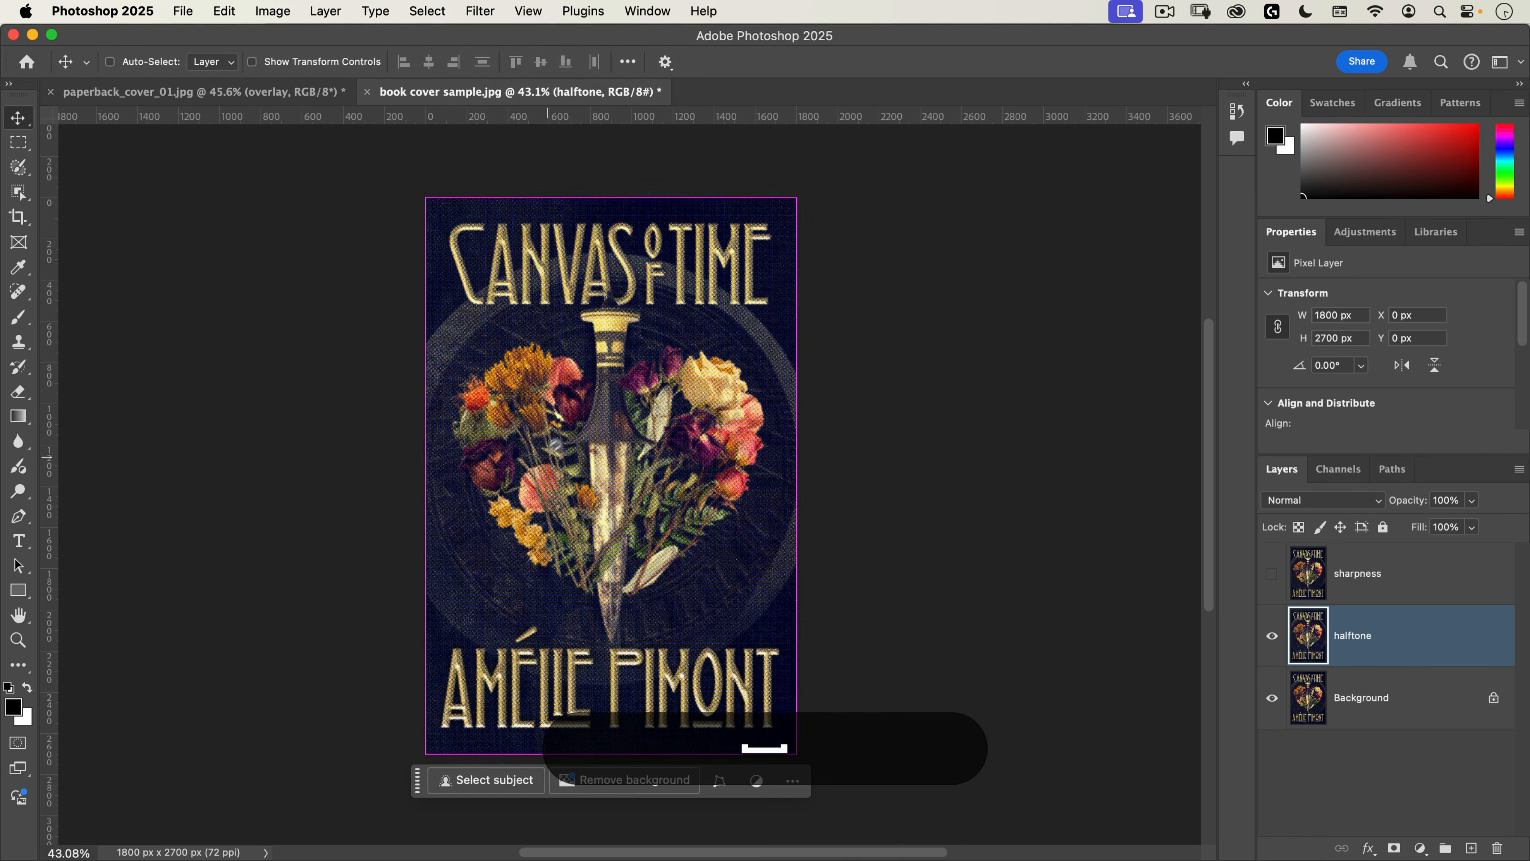
drag(597, 424, 763, 338)
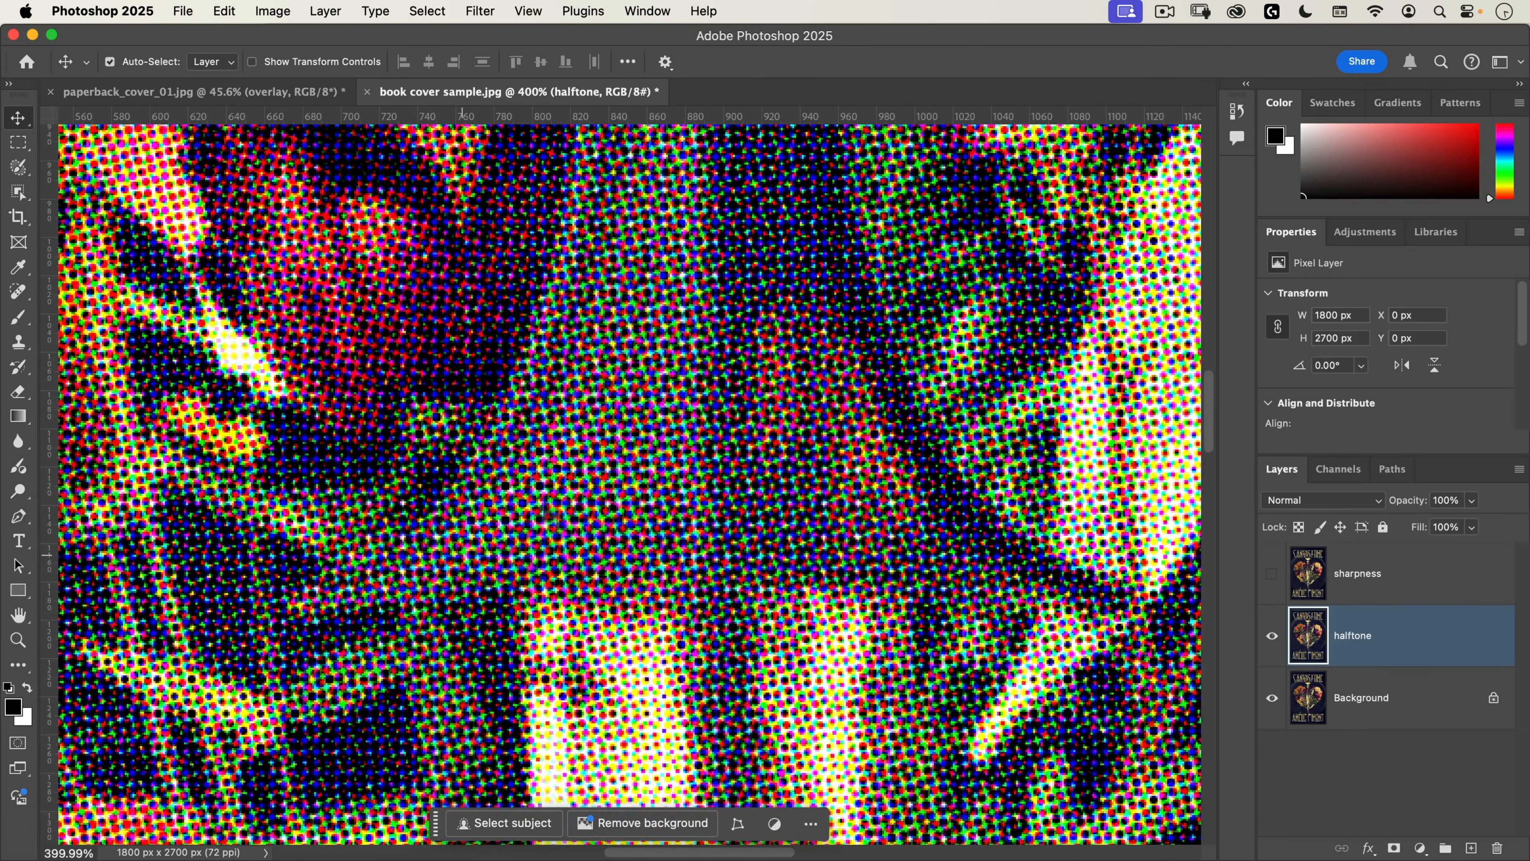
Step: Reduce the halftone layer's opacity to 30% and compare the cover with and without the halftone effect
drag(696, 413, 567, 525)
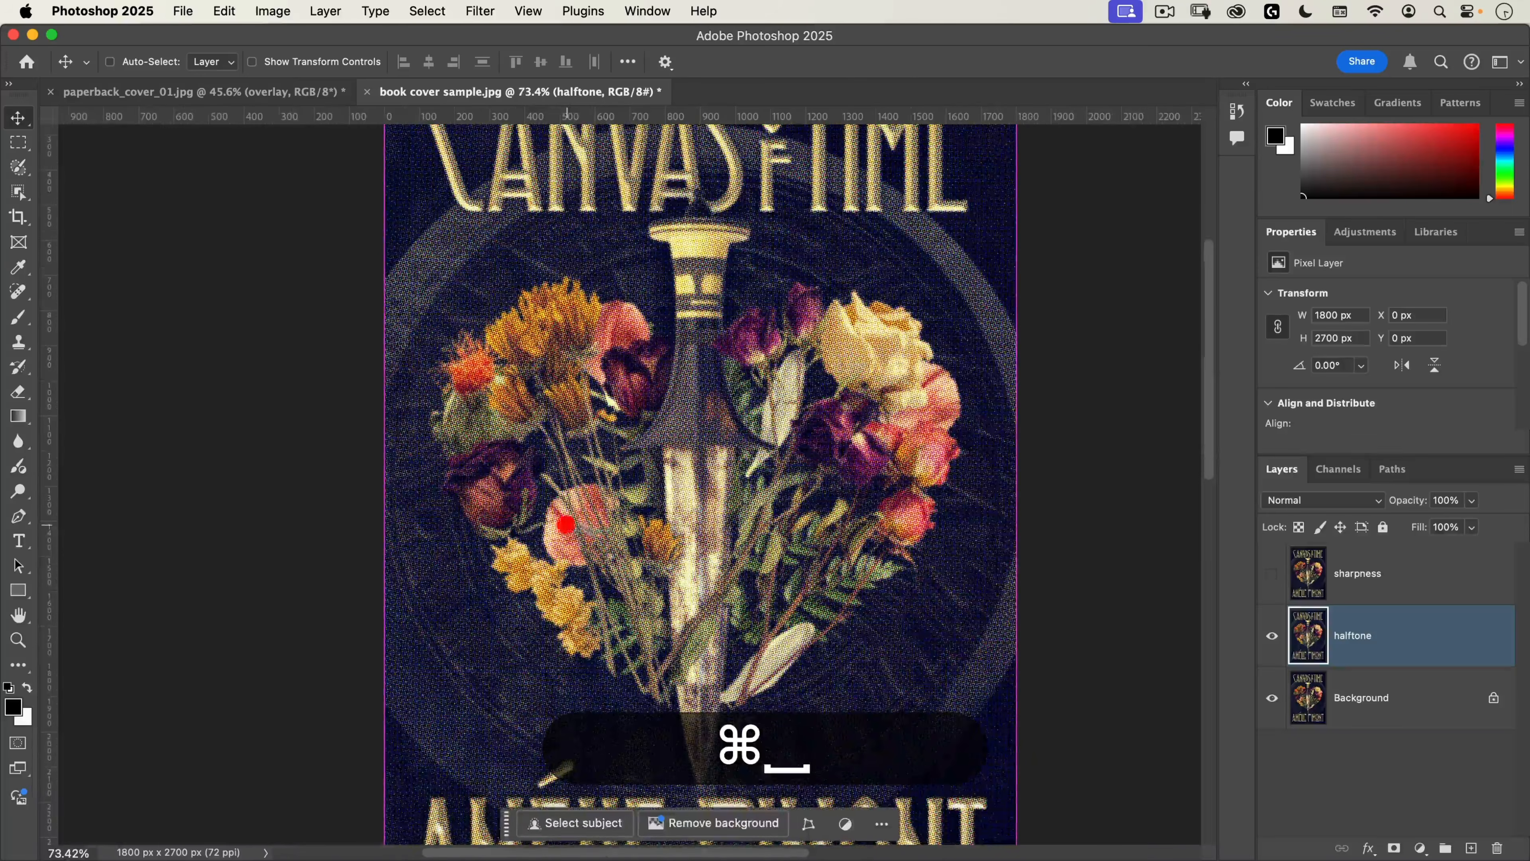
drag(770, 660, 711, 404)
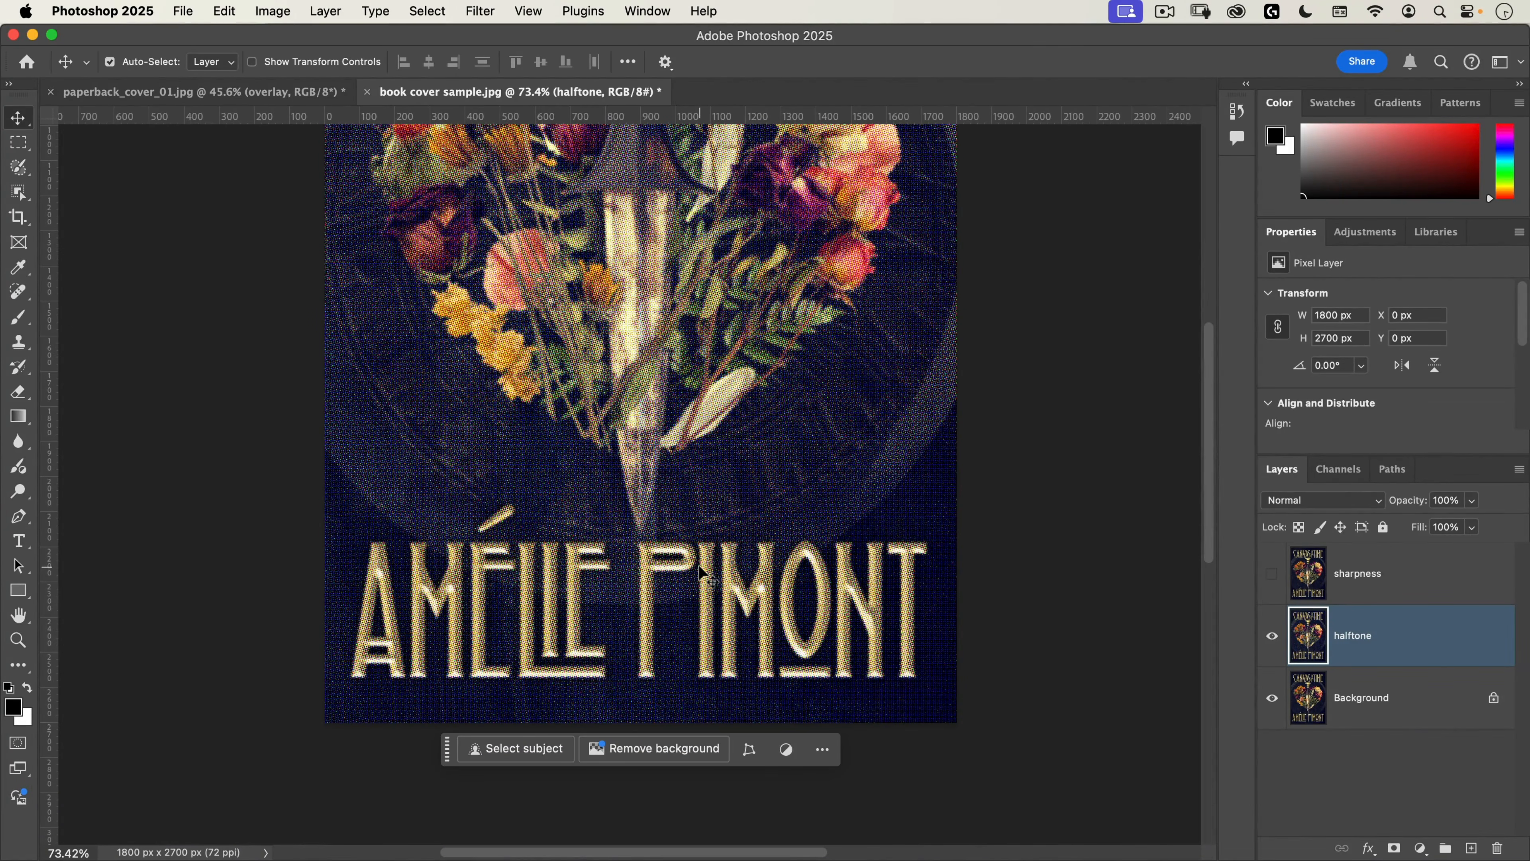
click(1473, 501)
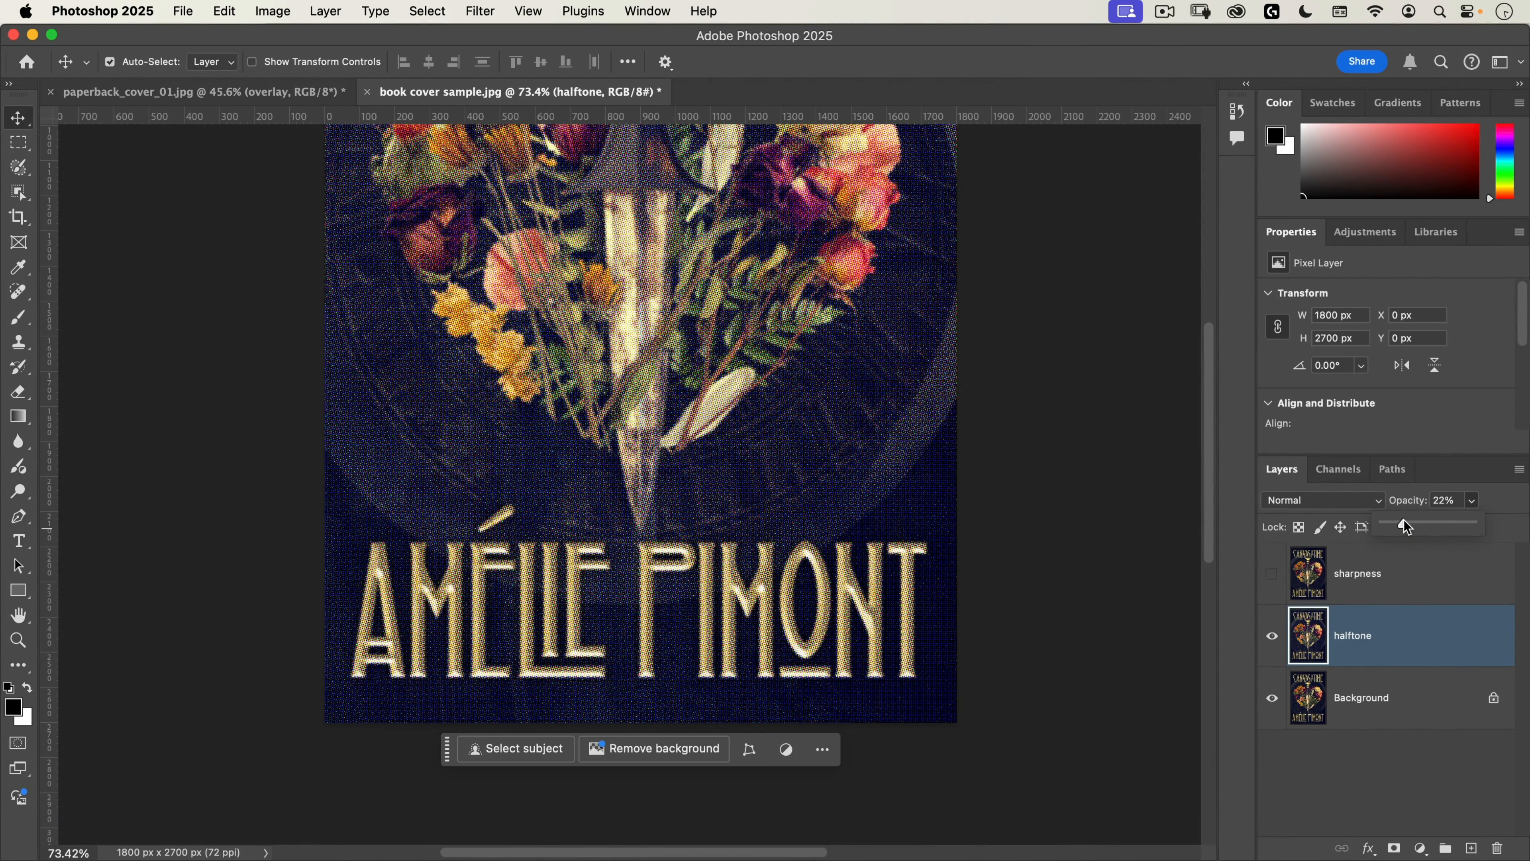
drag(1407, 528, 1412, 529)
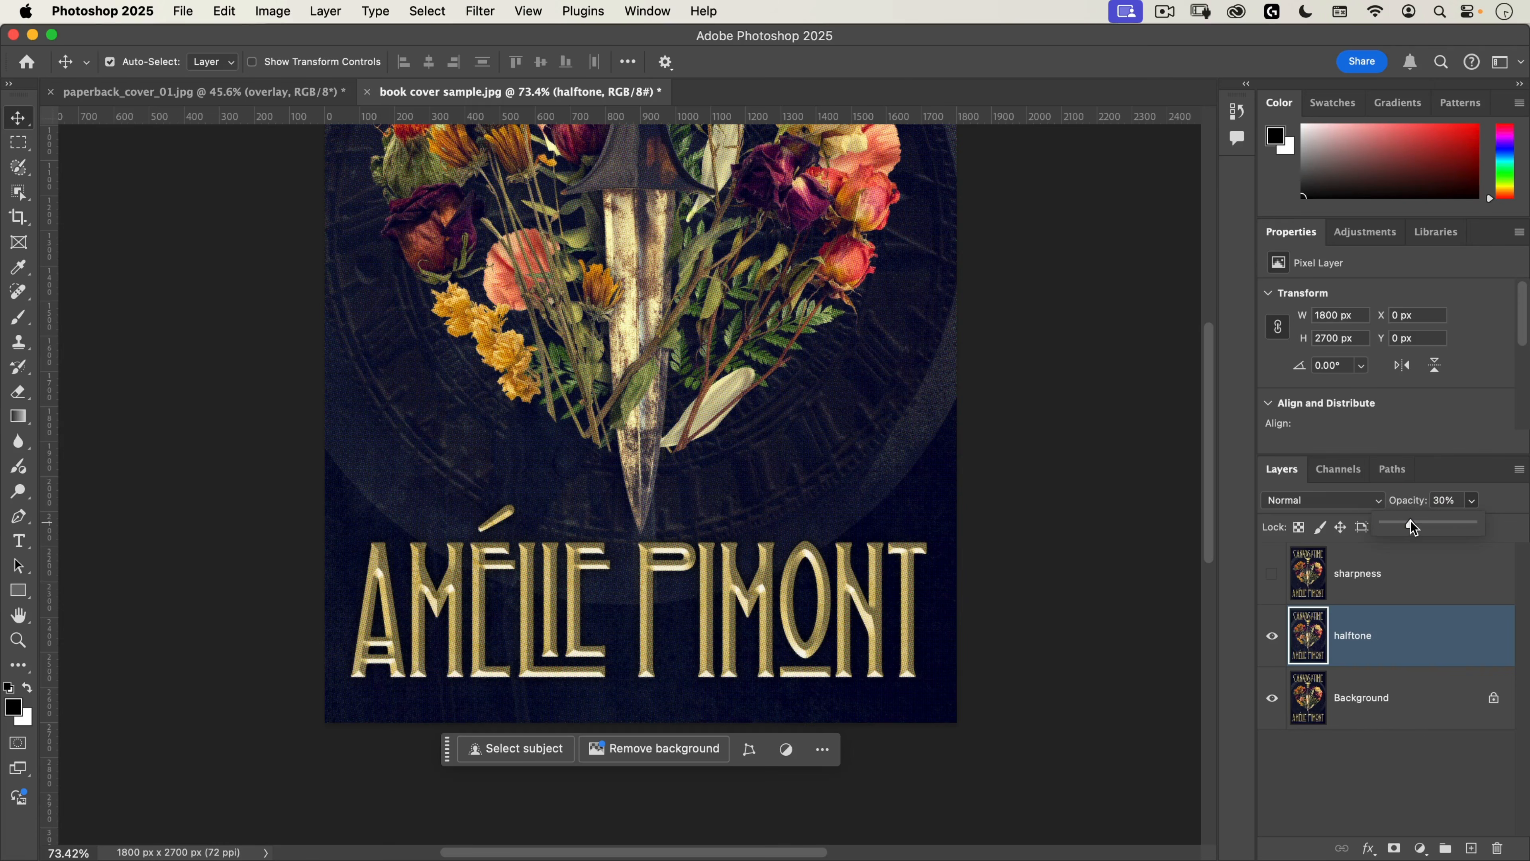
click(1352, 635)
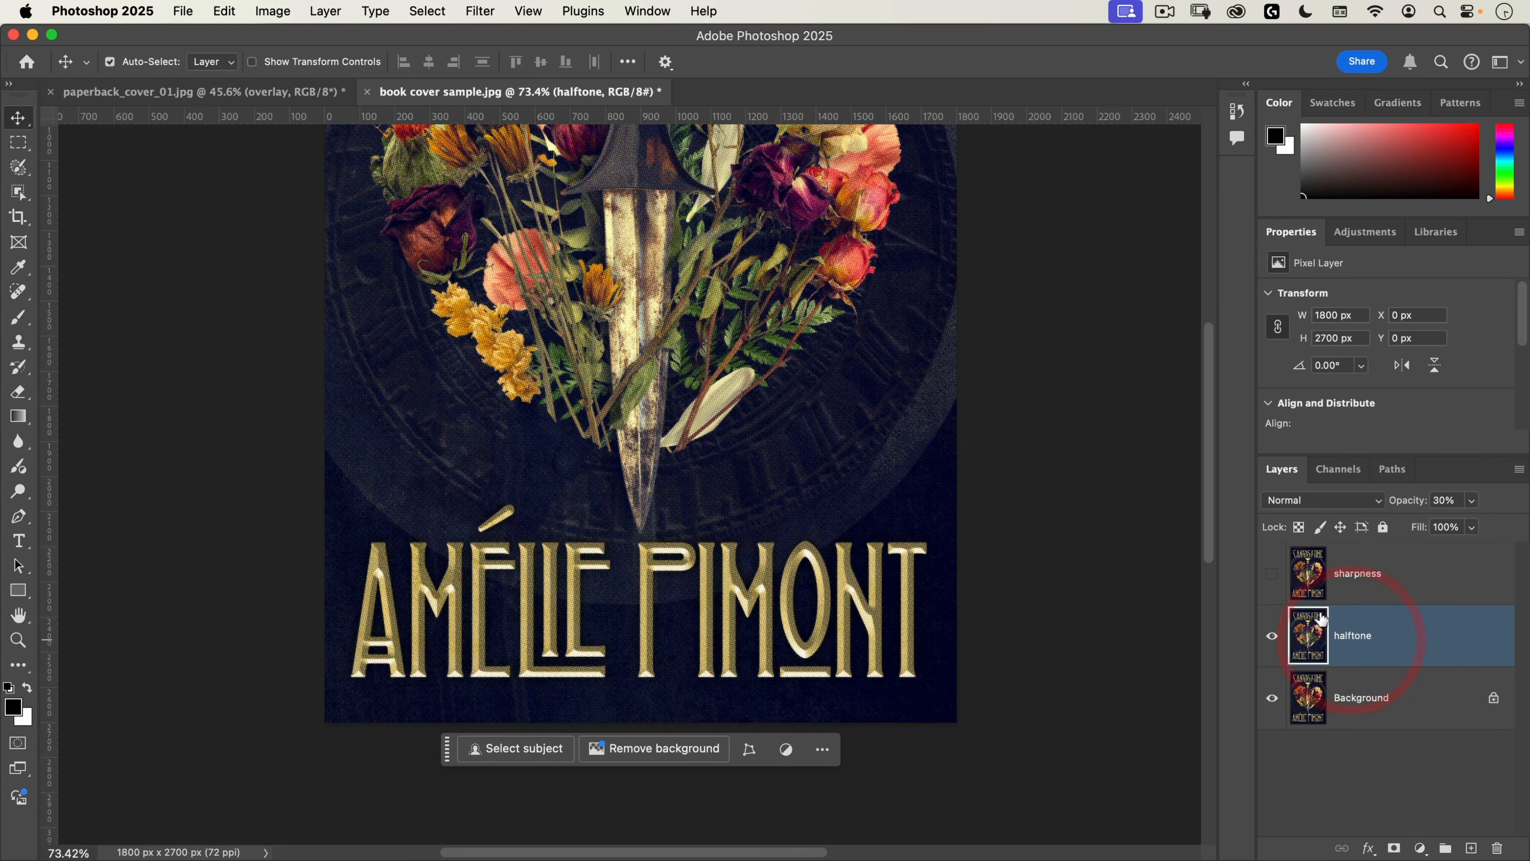
key(space)
drag(748, 379, 754, 596)
drag(782, 401, 777, 528)
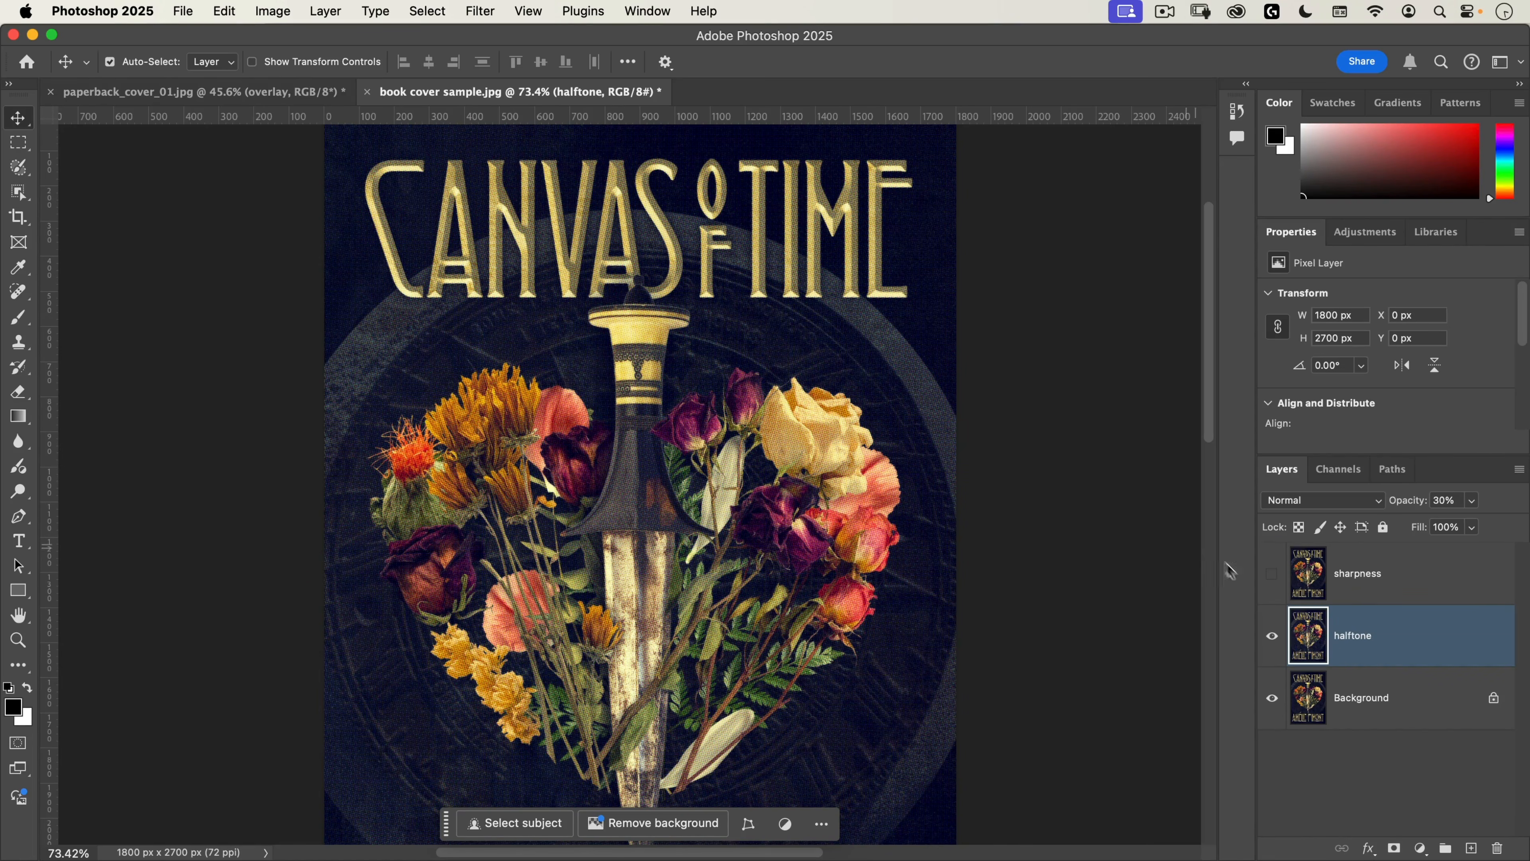
click(1273, 636)
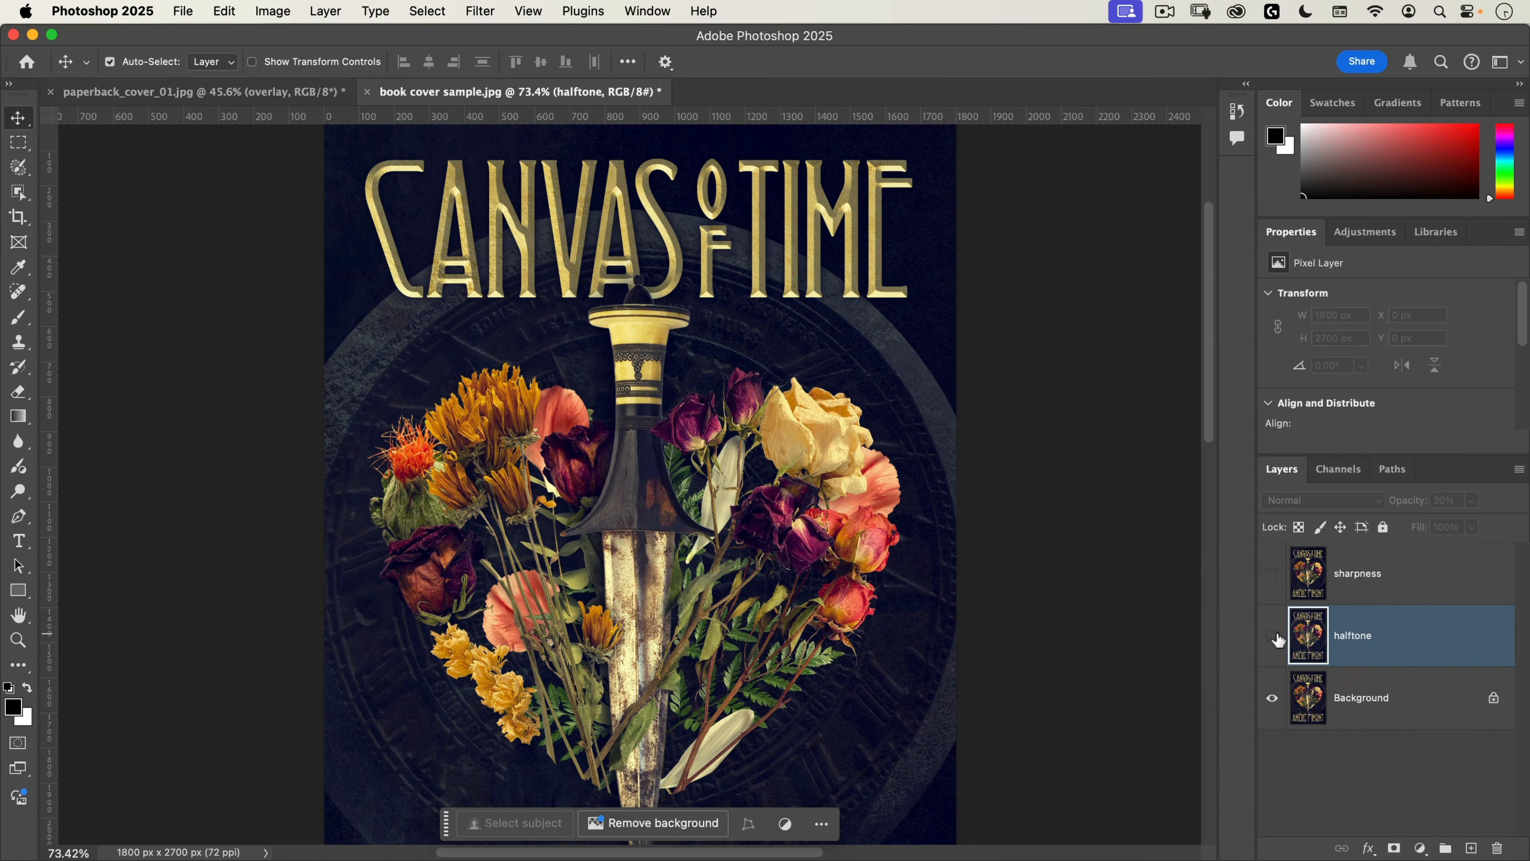
click(1273, 636)
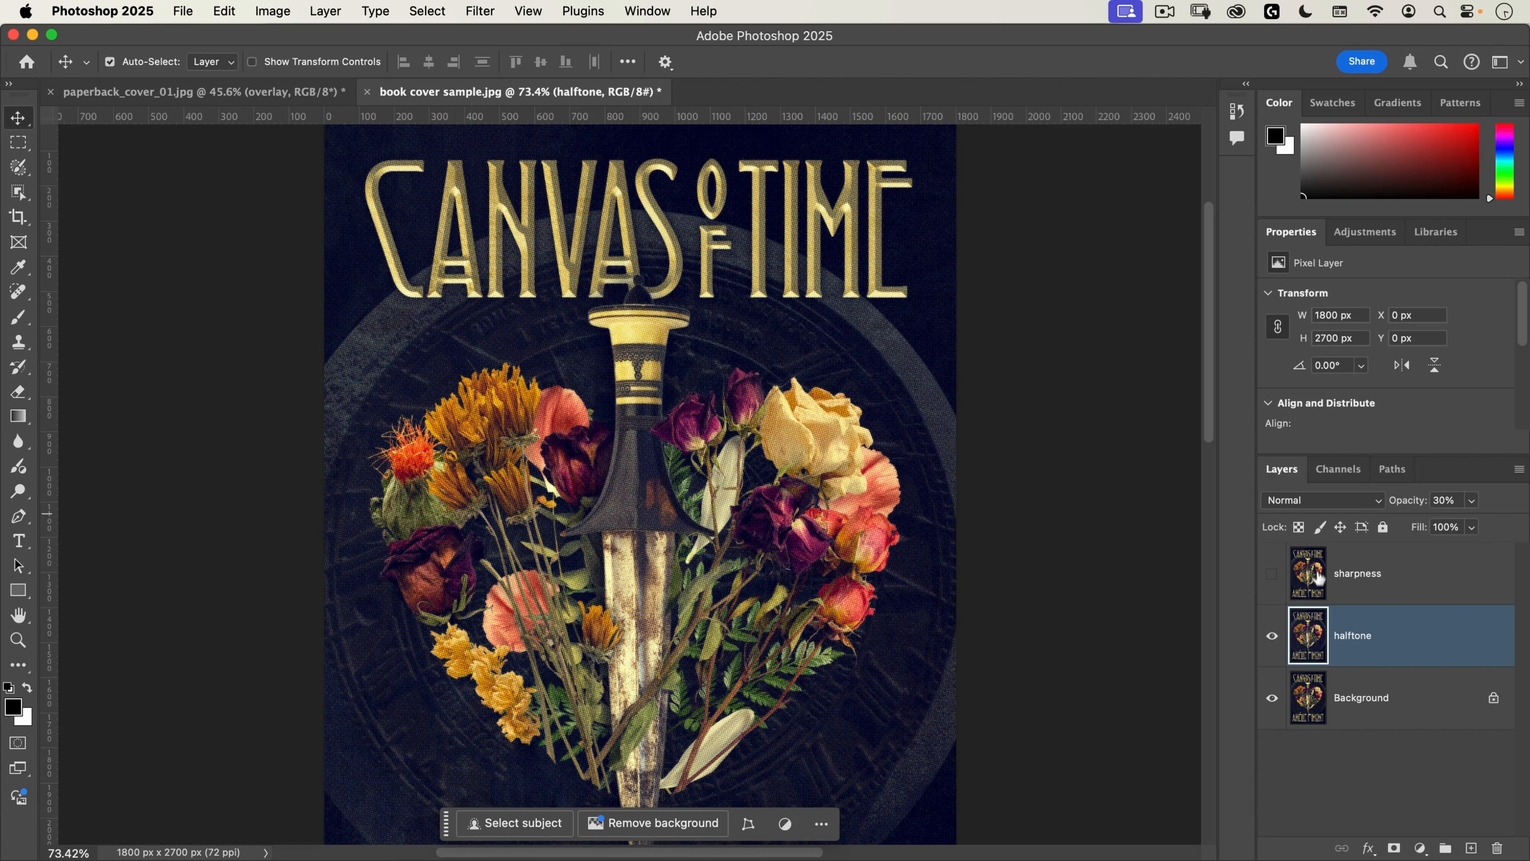
Step: Show the sharpness layer and apply the High Pass filter to it with a radius of 2 pixels
click(1306, 576)
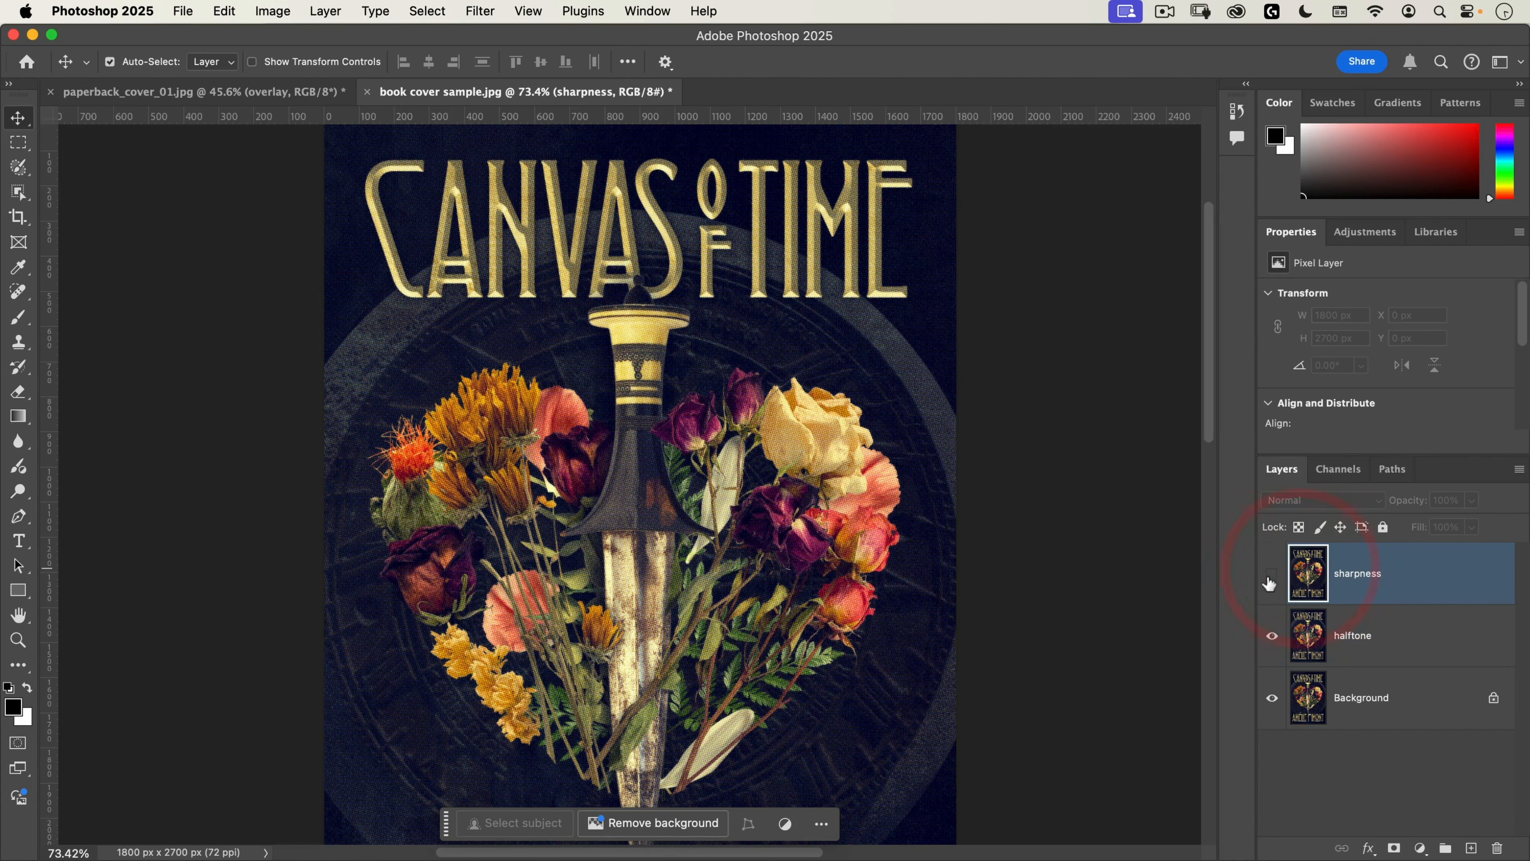
click(1271, 573)
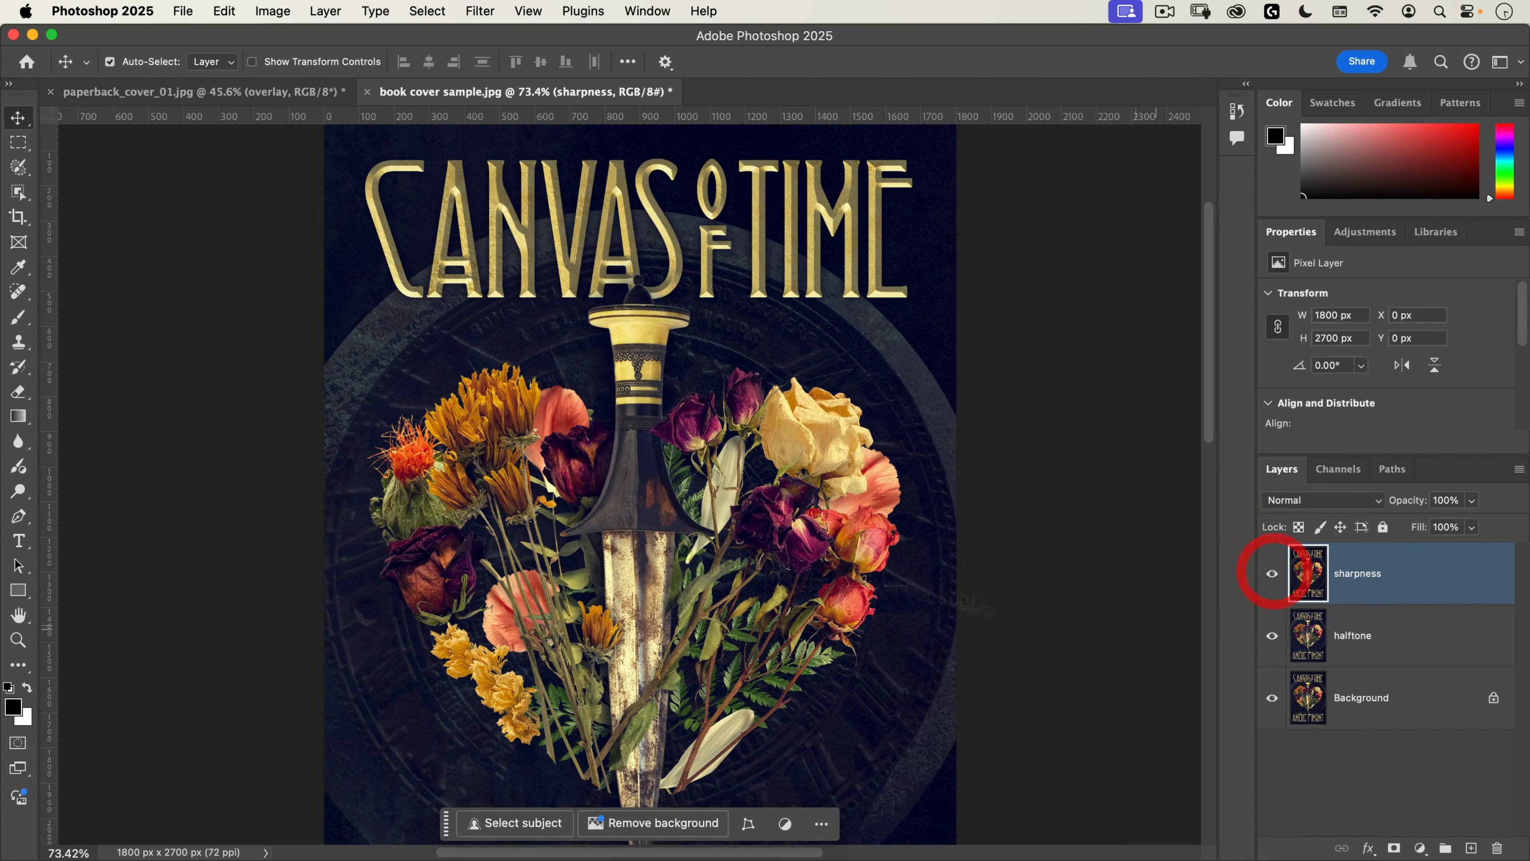
click(488, 17)
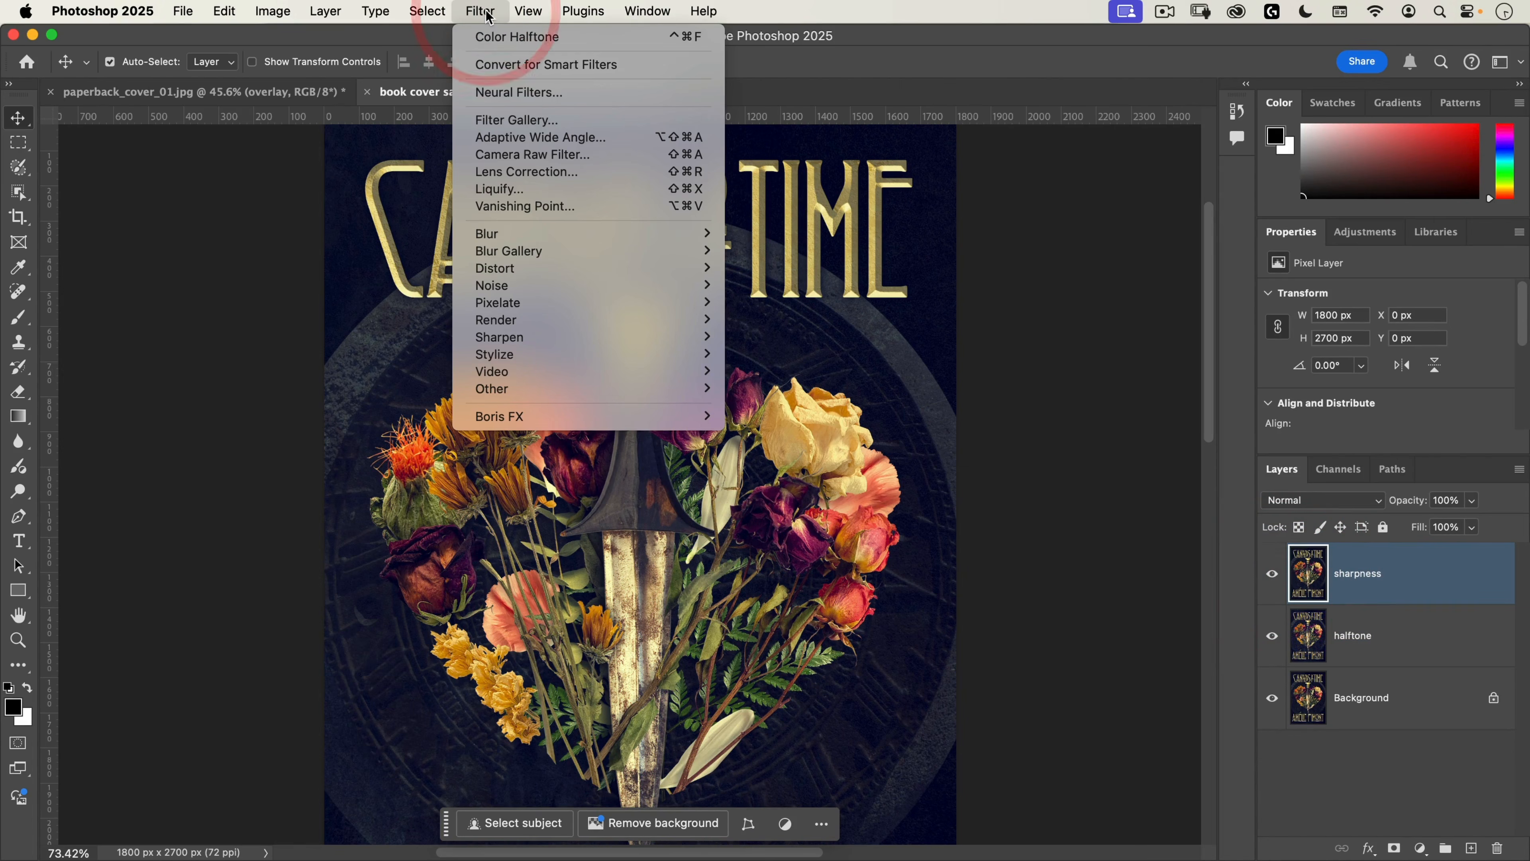
mouse_move(509, 392)
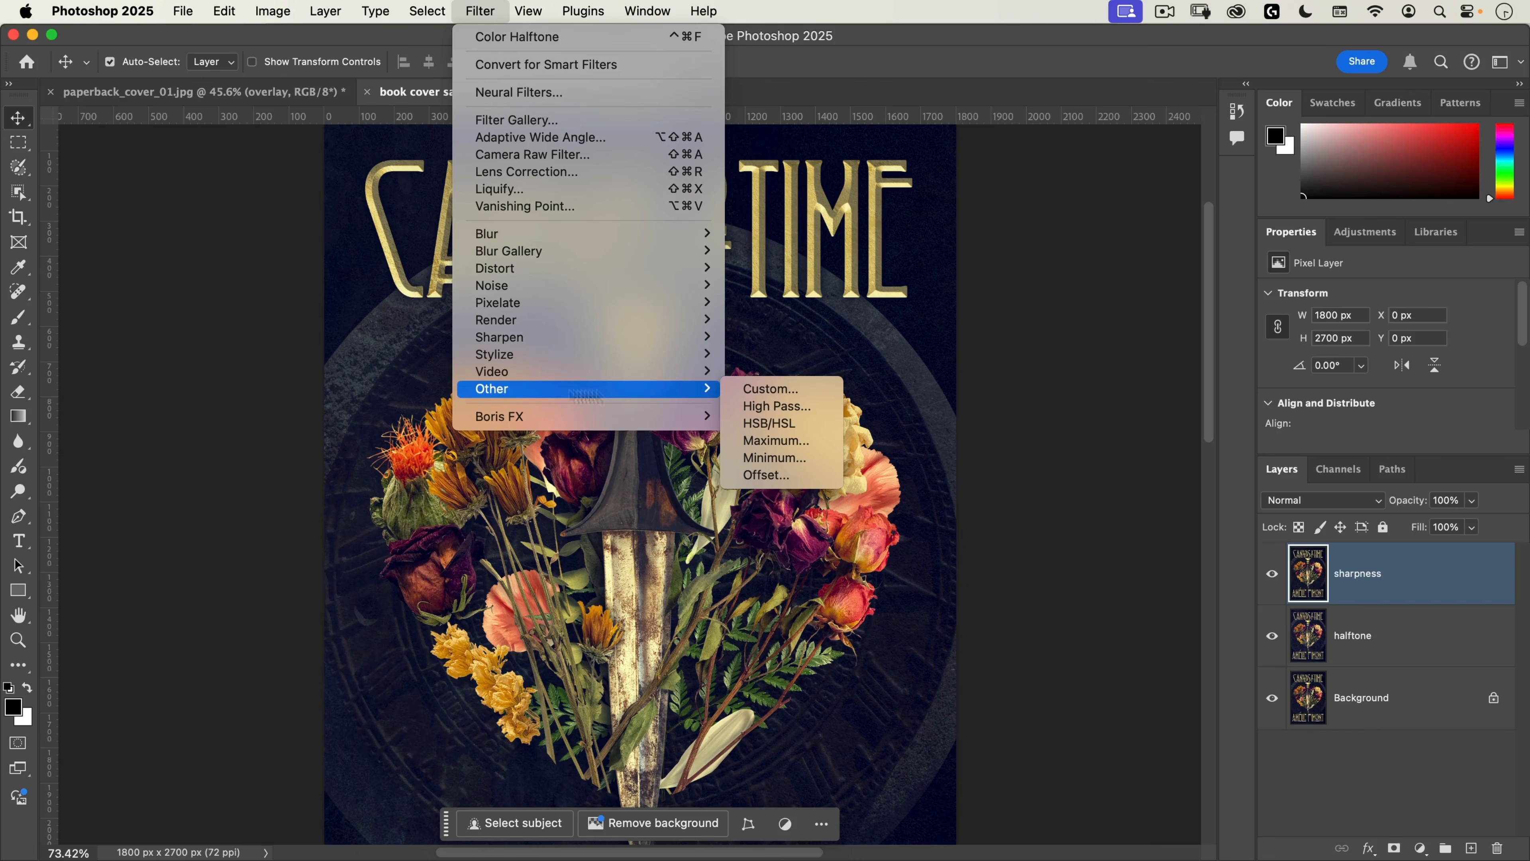
click(775, 406)
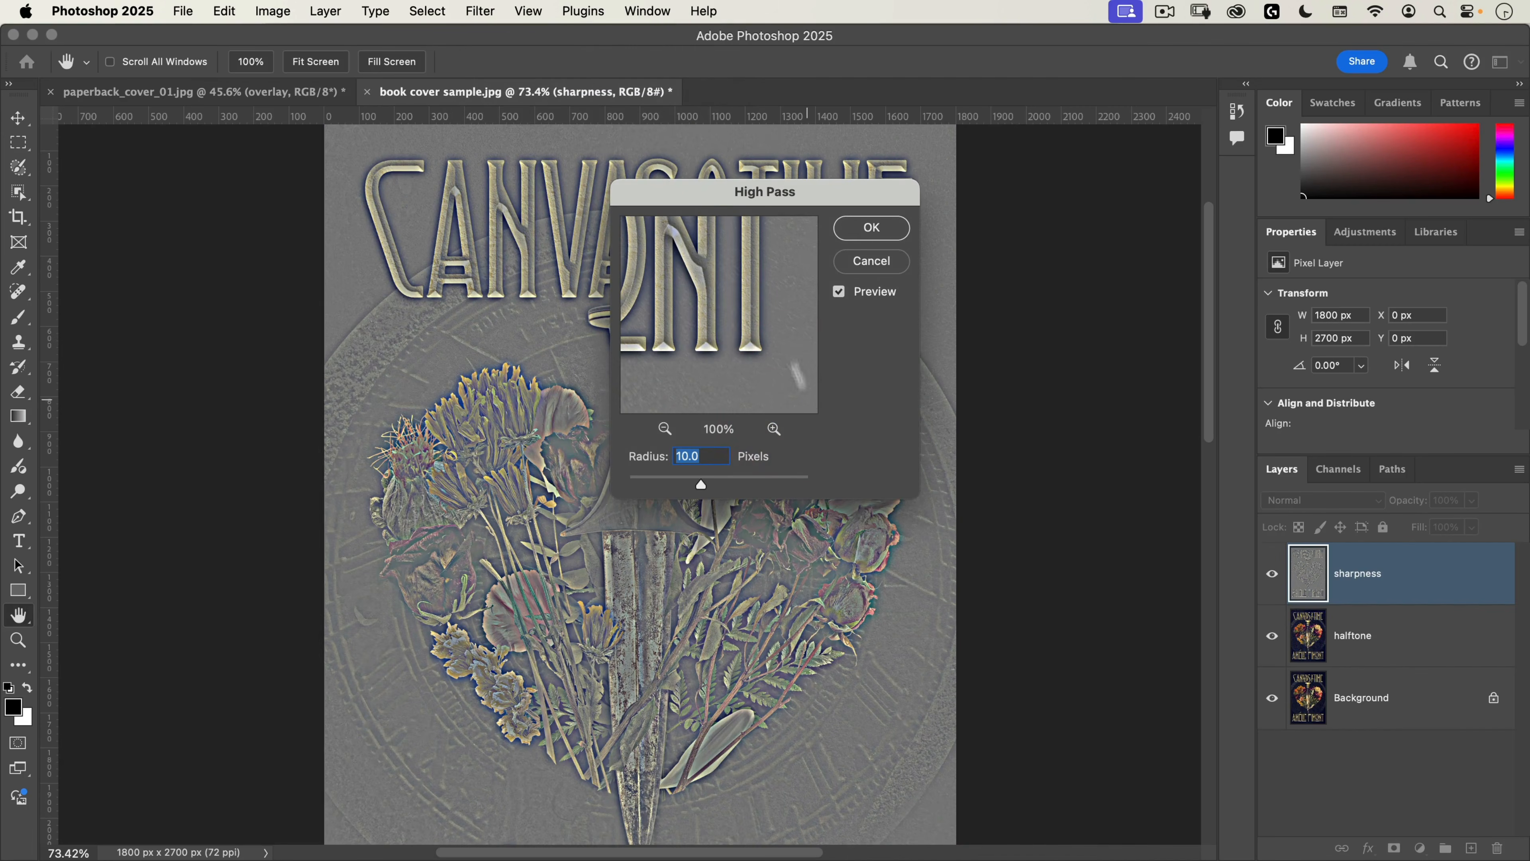
drag(705, 197, 811, 179)
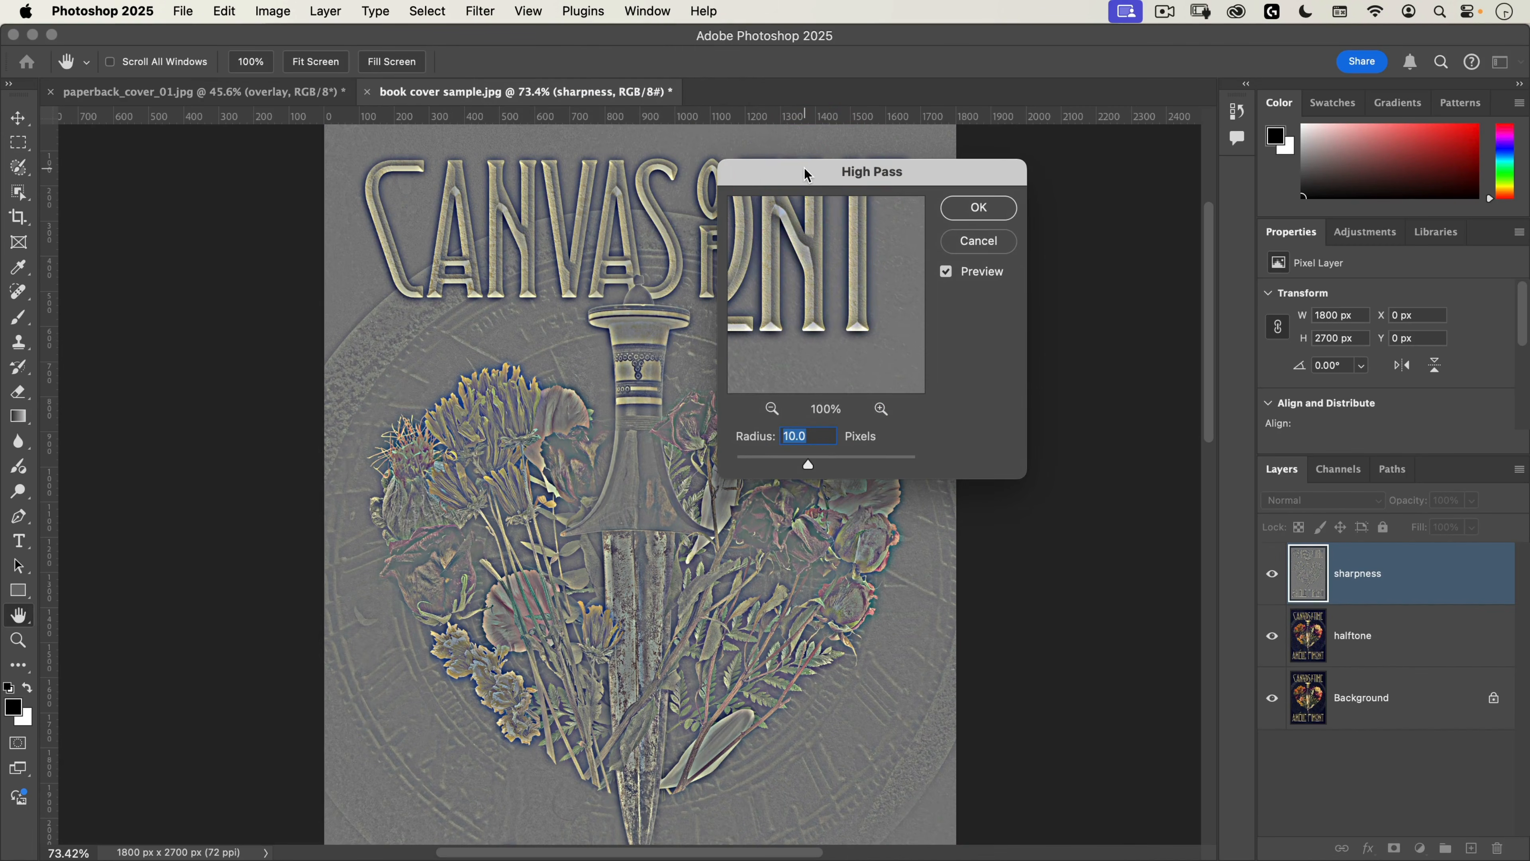
text(2)
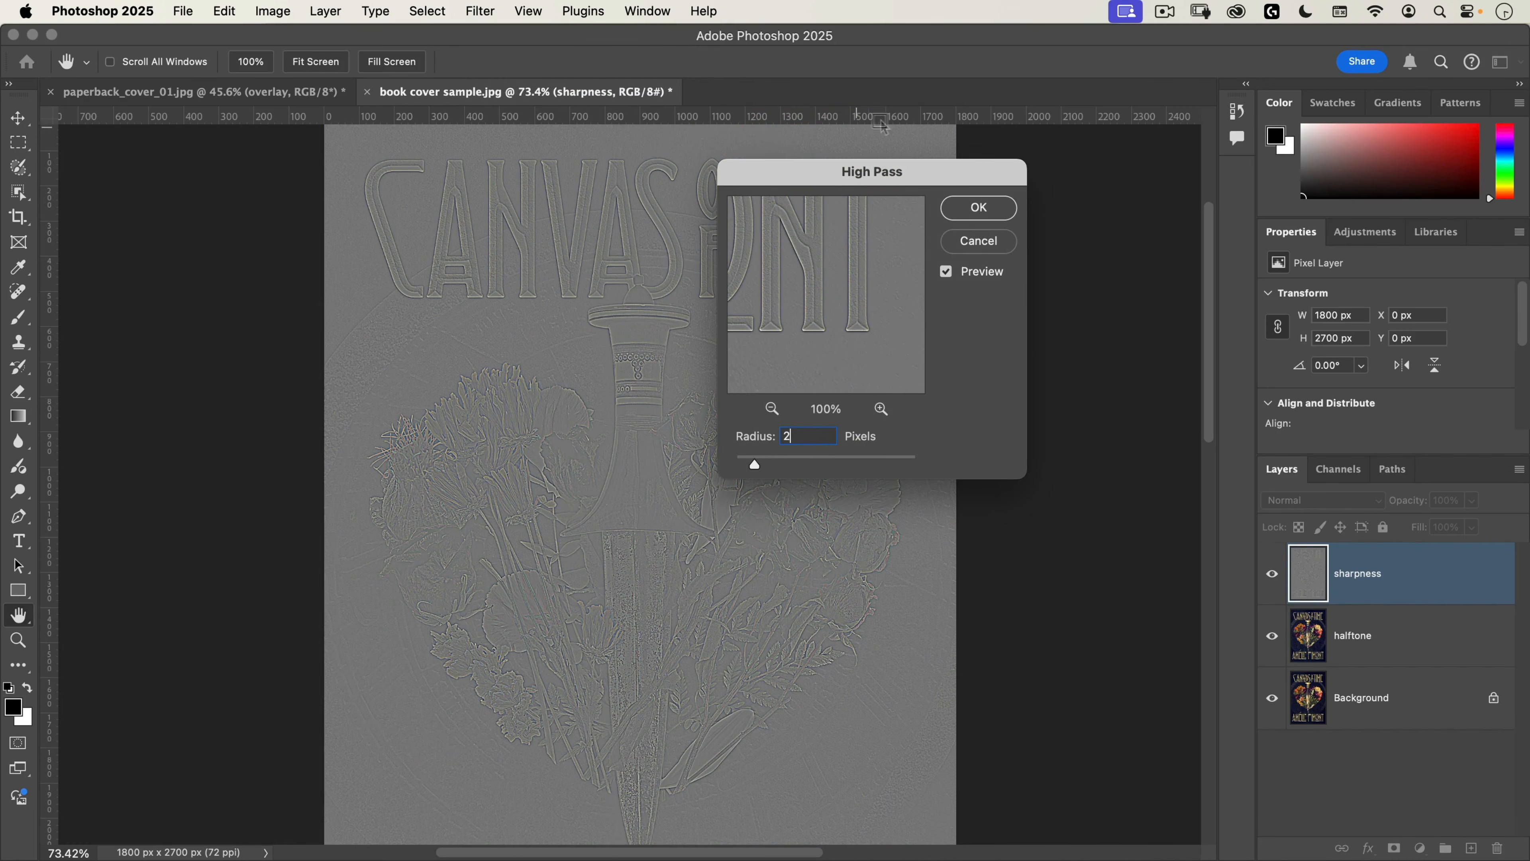
click(969, 207)
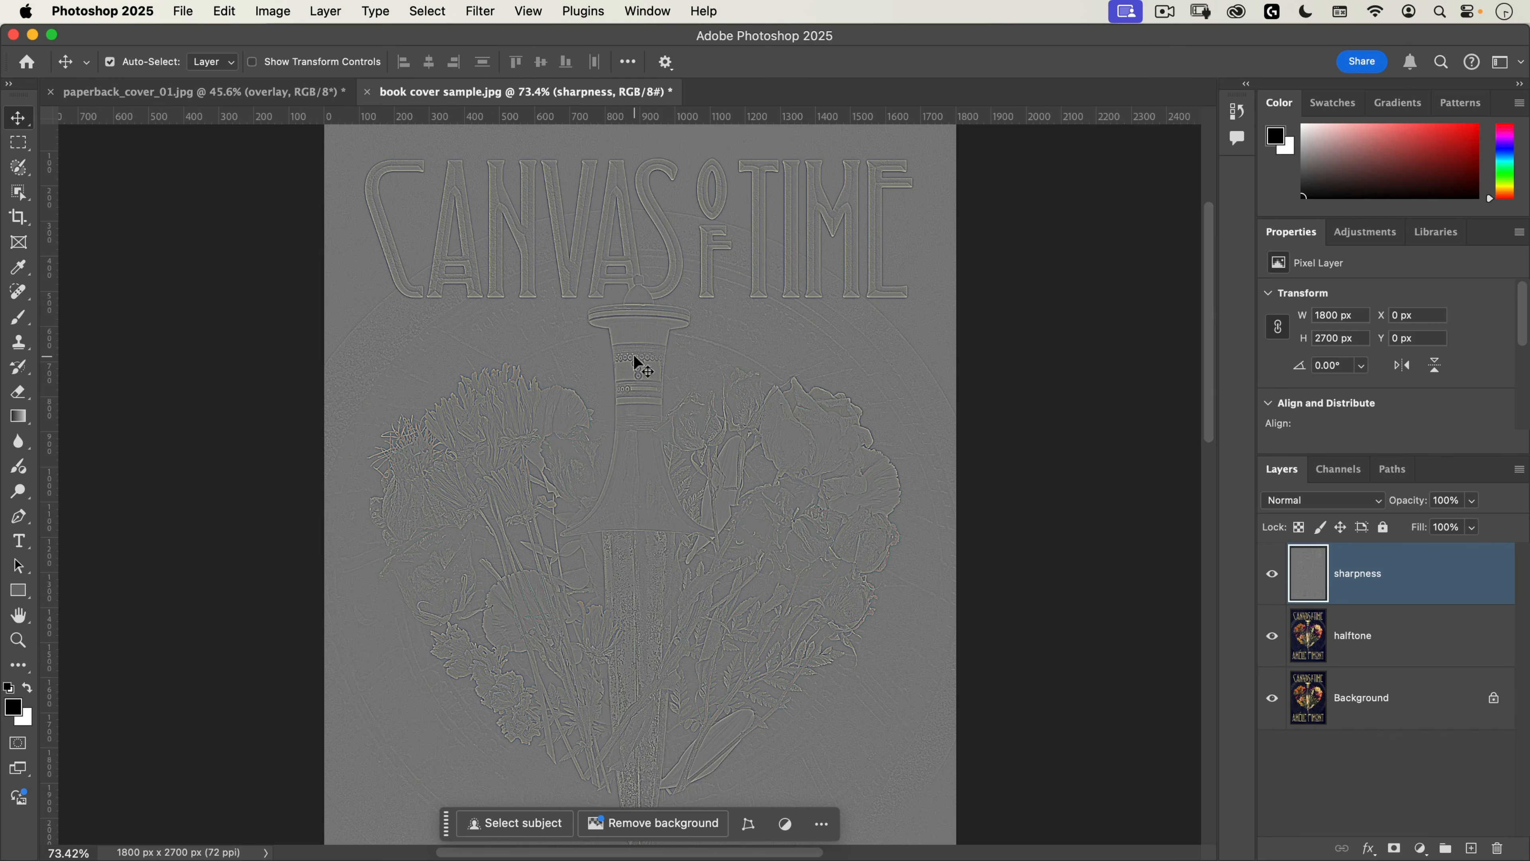
Step: Set the sharpness layer's blend mode to Linear Light and compare the cover with and without the layer
click(1325, 504)
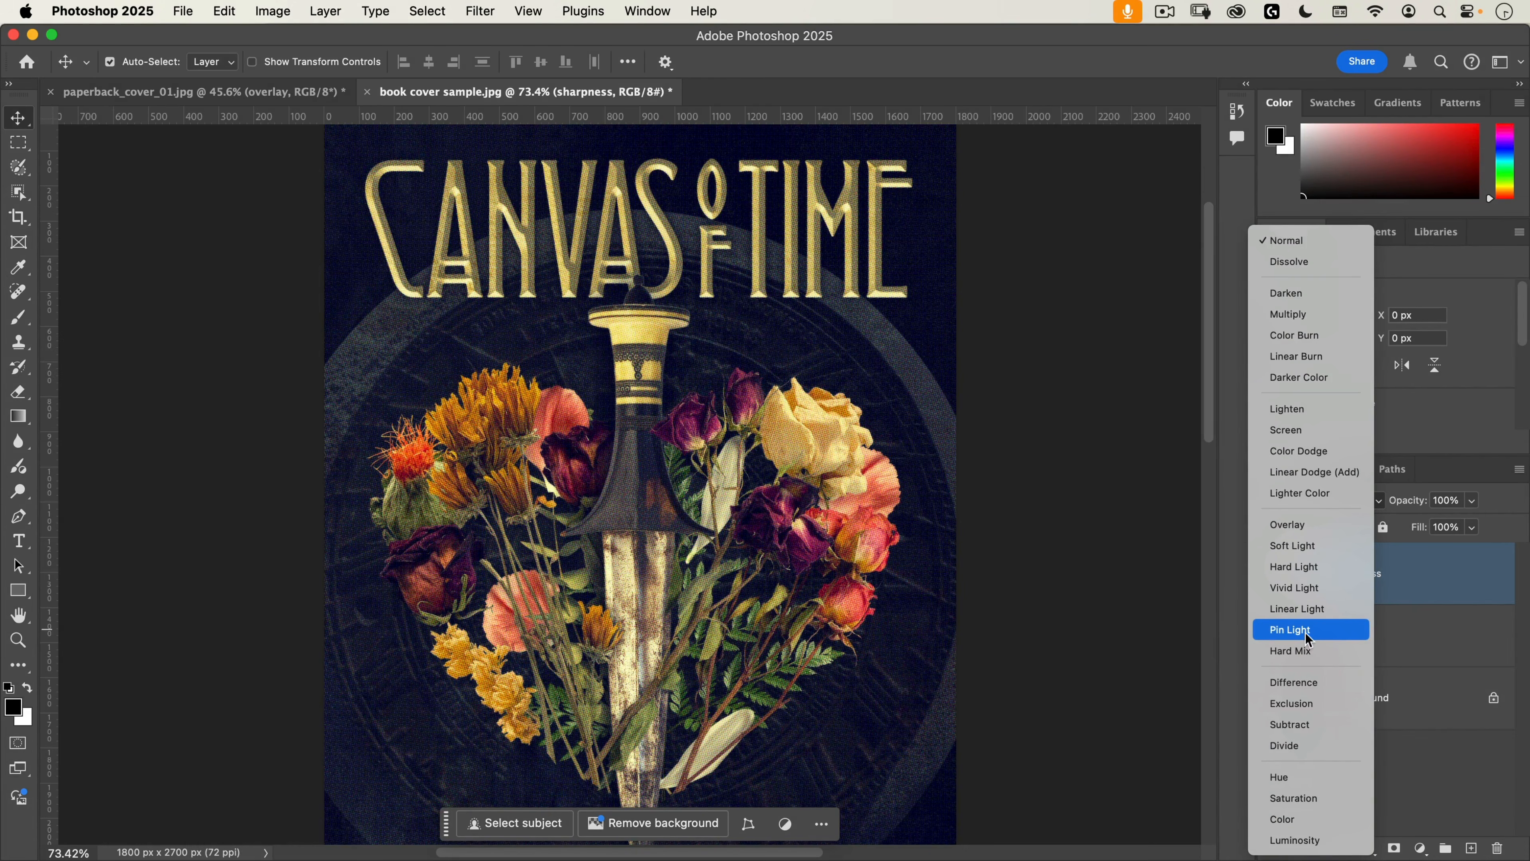
click(1304, 609)
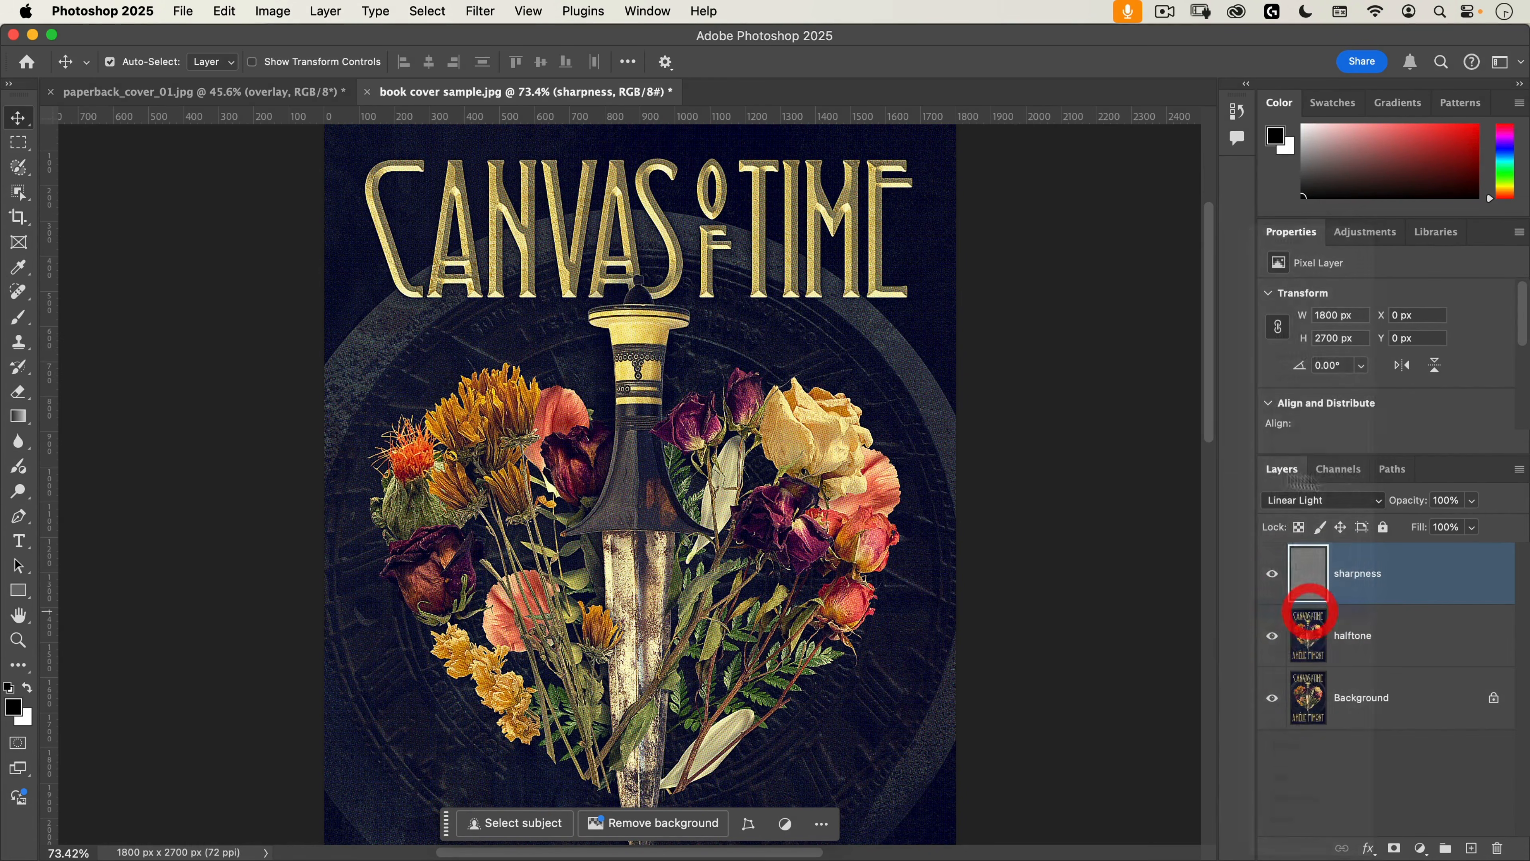
click(1273, 575)
click(1272, 576)
click(1273, 576)
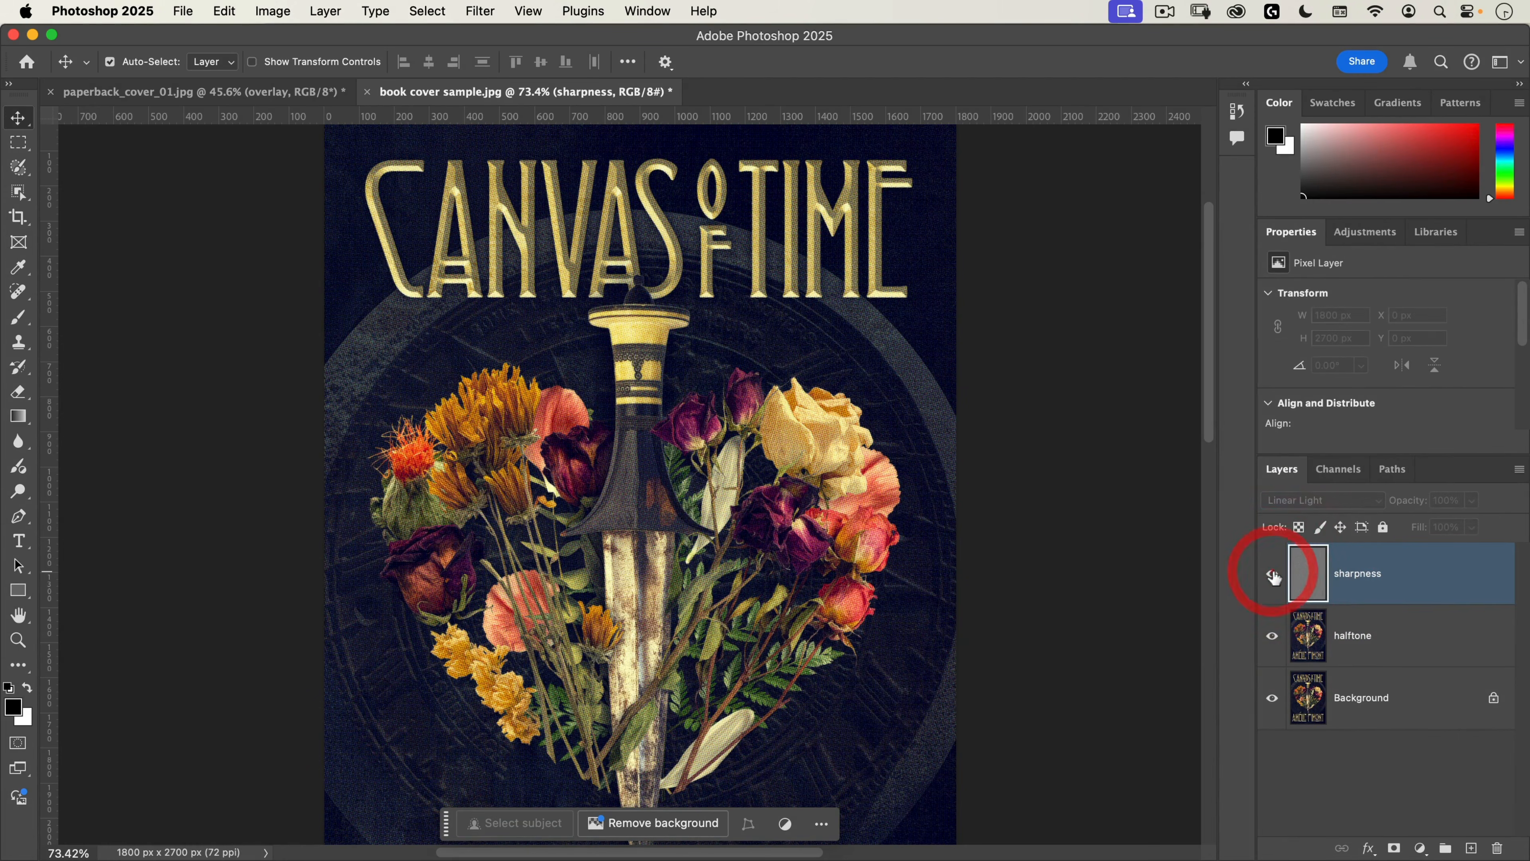
click(1272, 576)
click(1273, 576)
click(1272, 576)
click(1273, 576)
click(1273, 576)
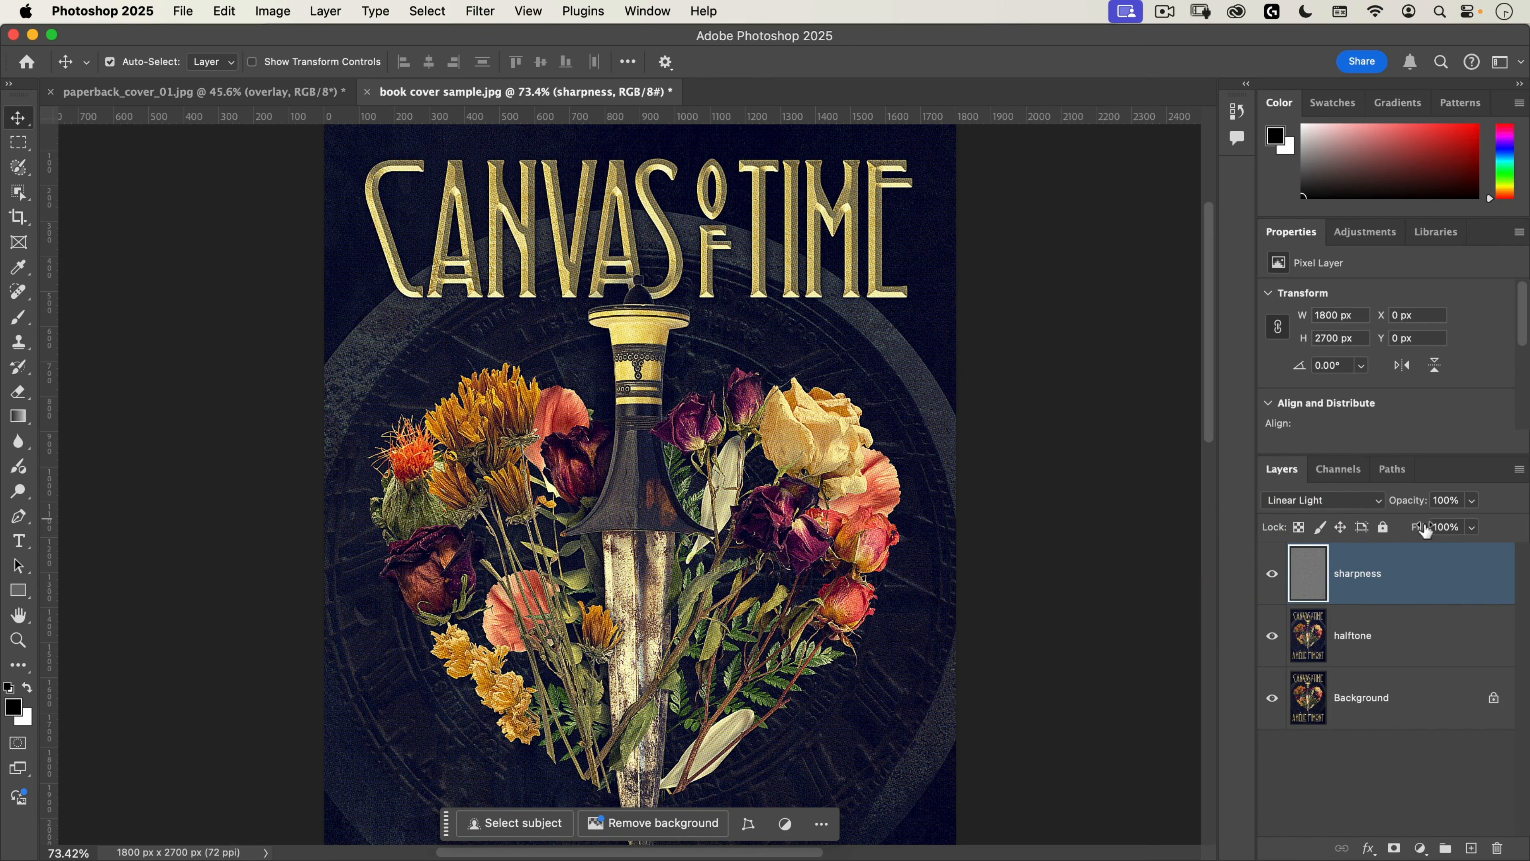
Step: Lower the sharpness layer's fill to 70% and compare the whole cover with the original Background alone
drag(1426, 531, 1396, 530)
key(super+0)
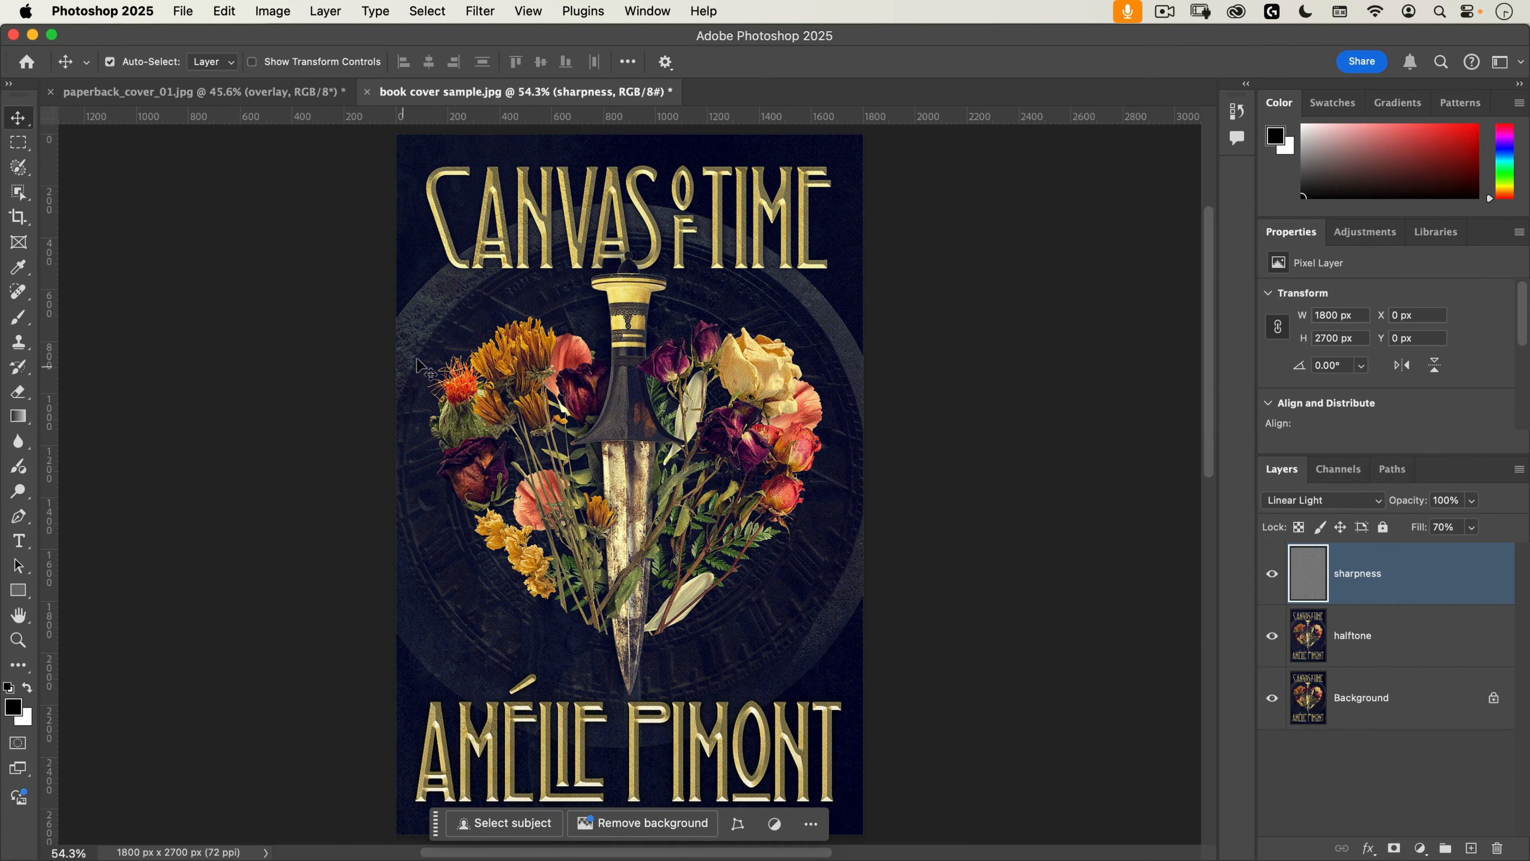
key(alt)
alt+click(1273, 701)
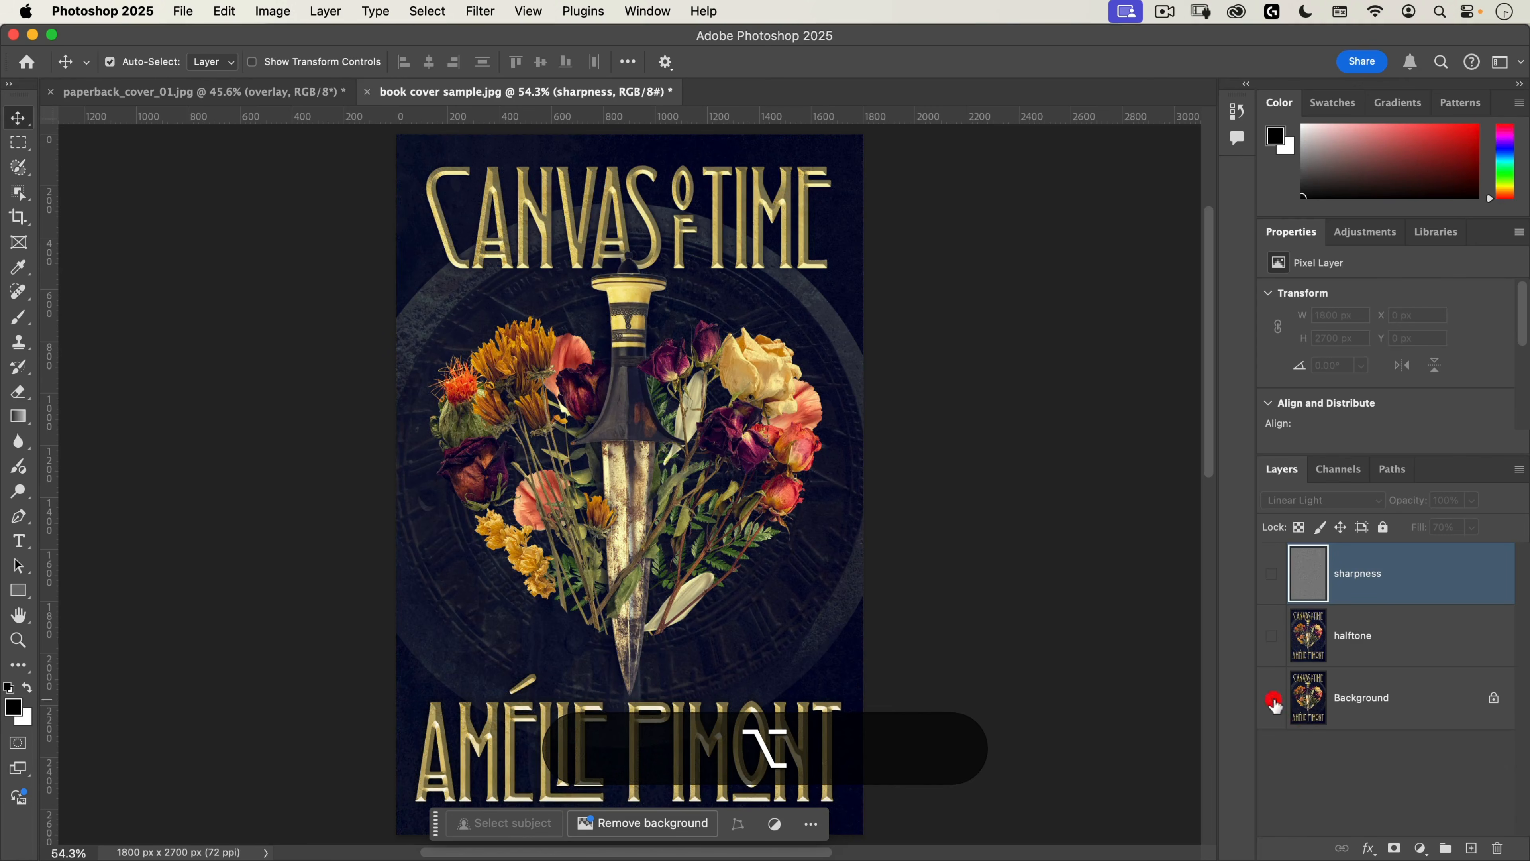
alt+click(1273, 701)
alt+click(1273, 700)
alt+click(1273, 701)
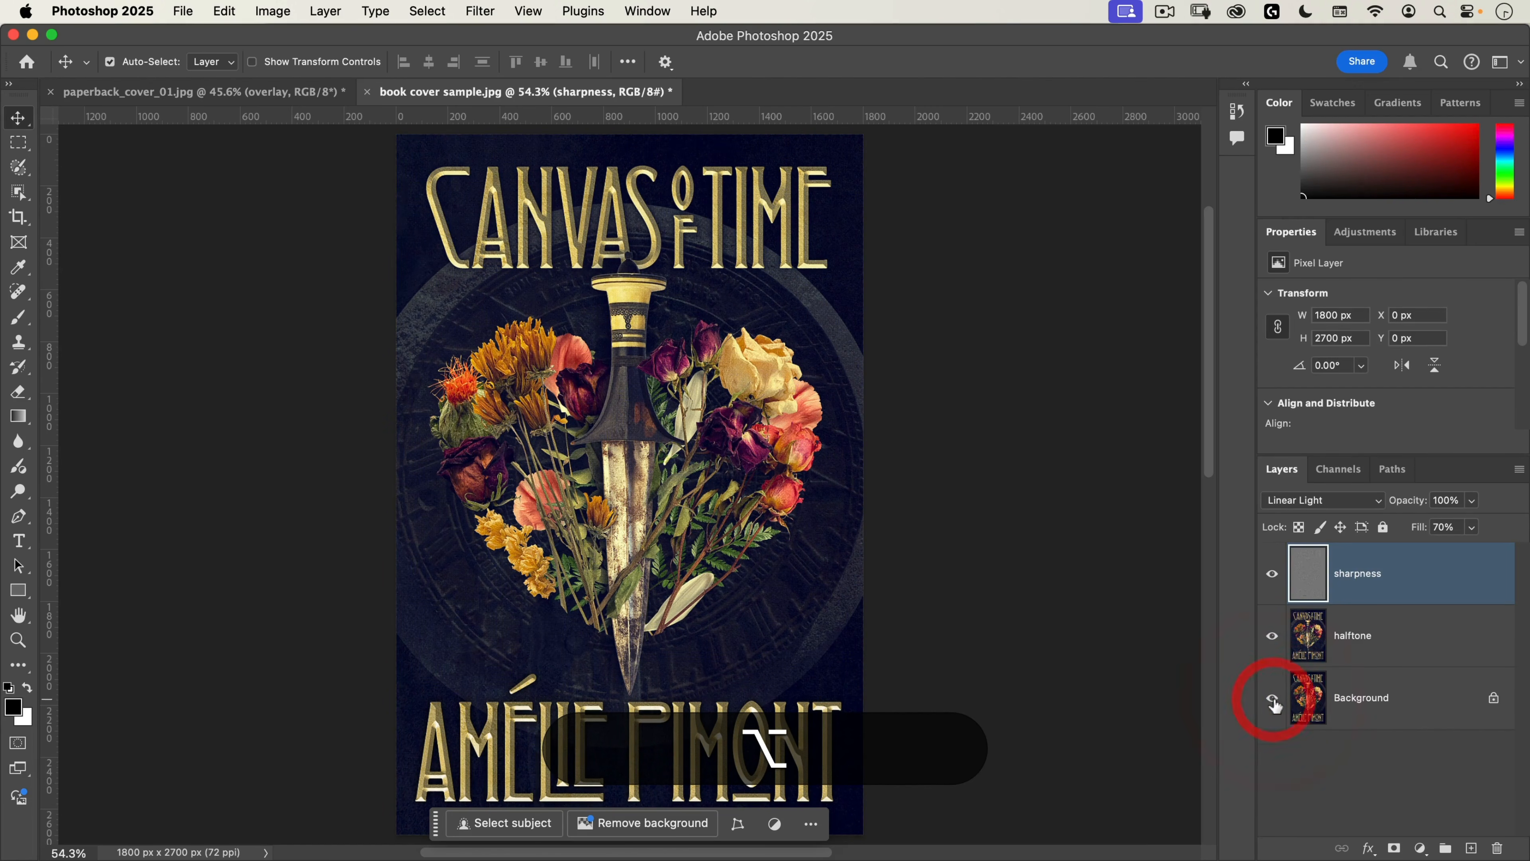
alt+click(1273, 701)
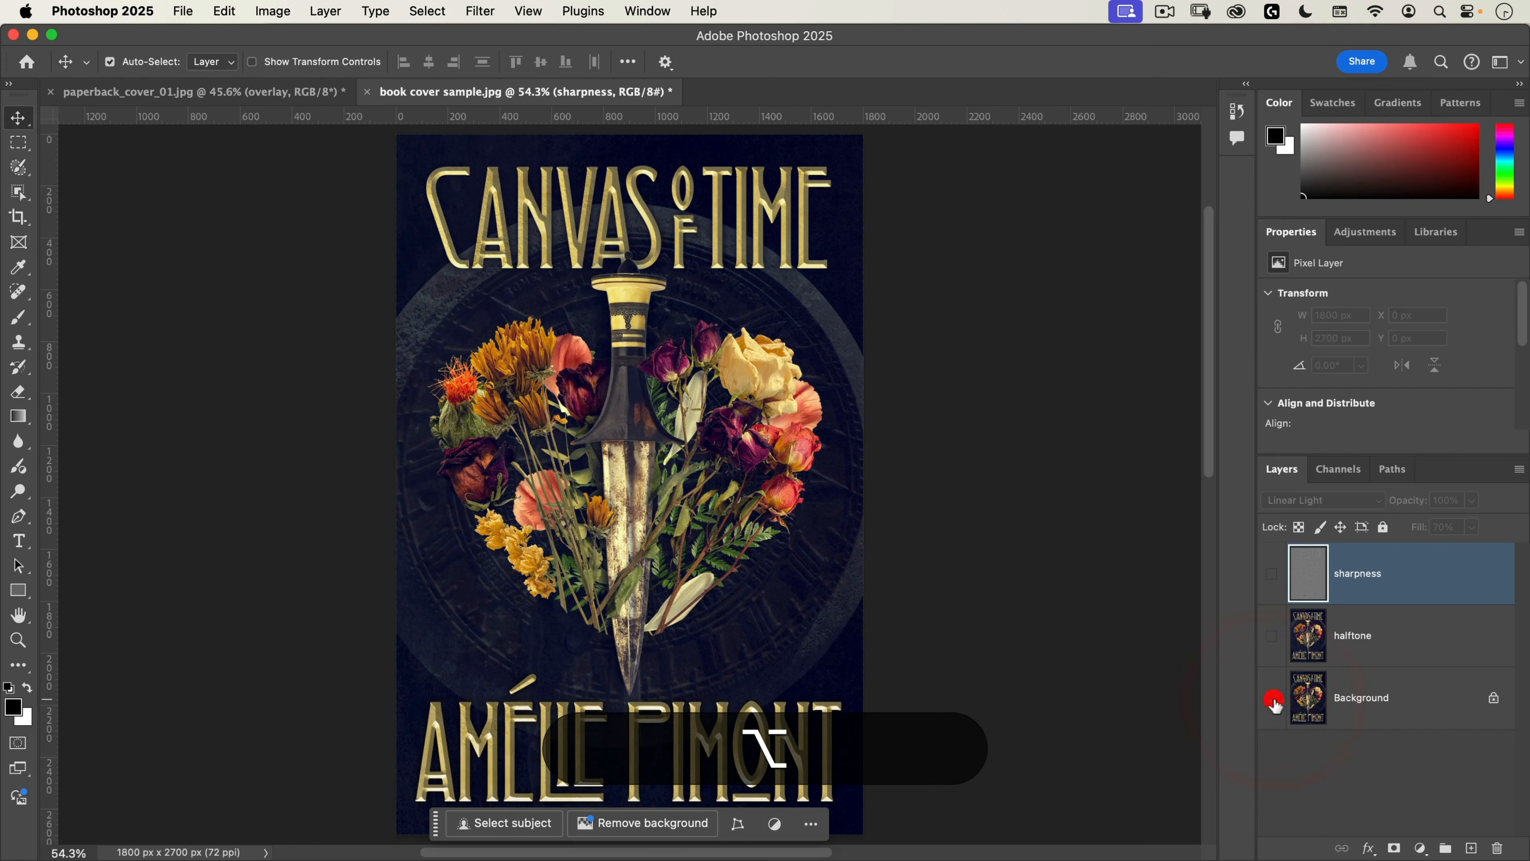
Step: Copy the top overlay layer from paperback_cover_01.jpg into book cover sample.jpg and set its blend mode to Screen
click(144, 94)
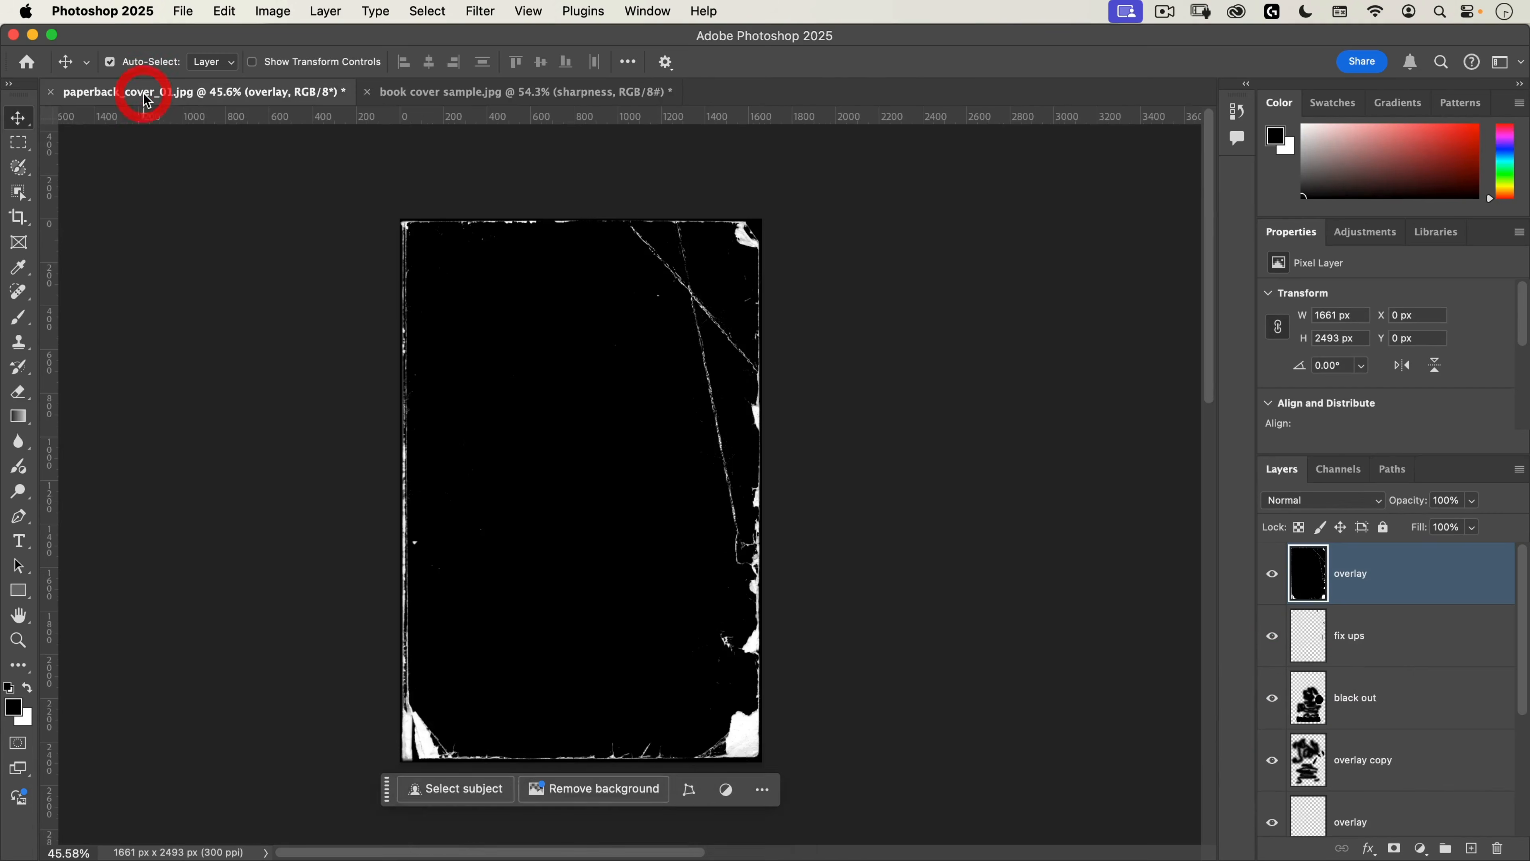
drag(144, 93, 714, 173)
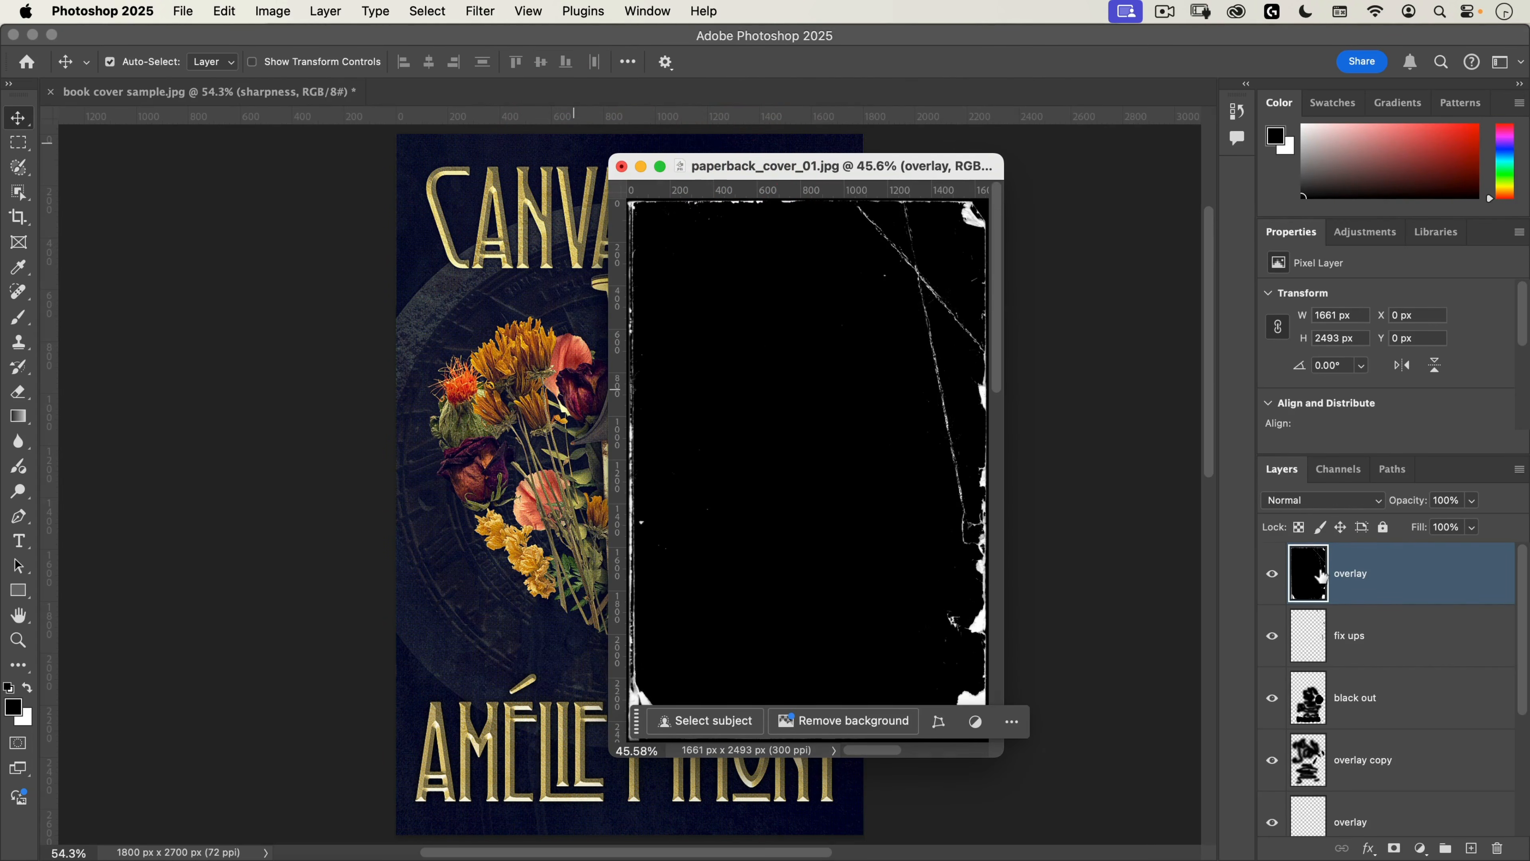
drag(1321, 577, 530, 489)
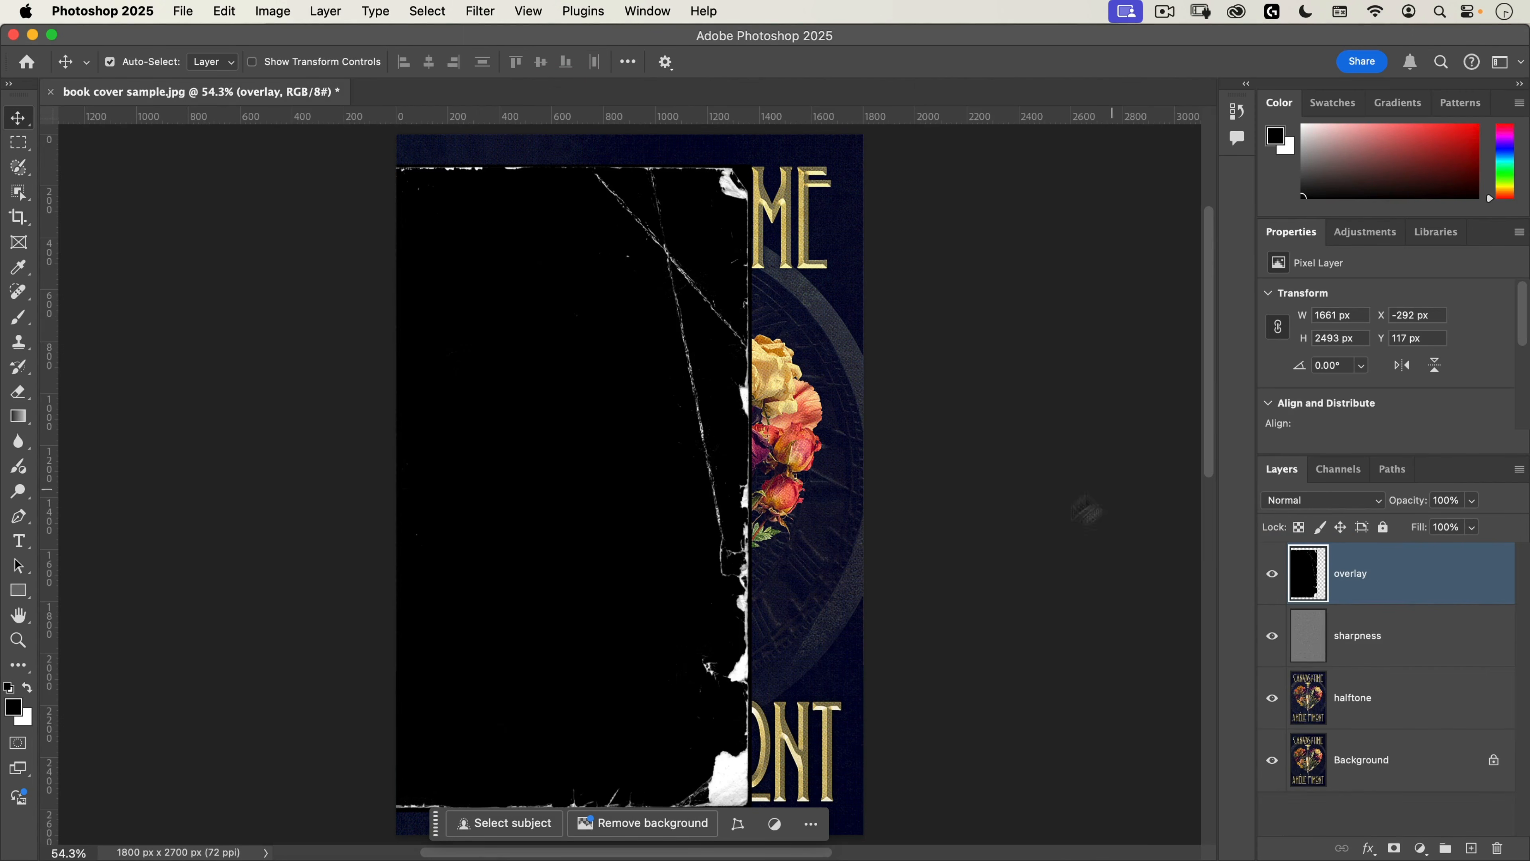
click(1301, 508)
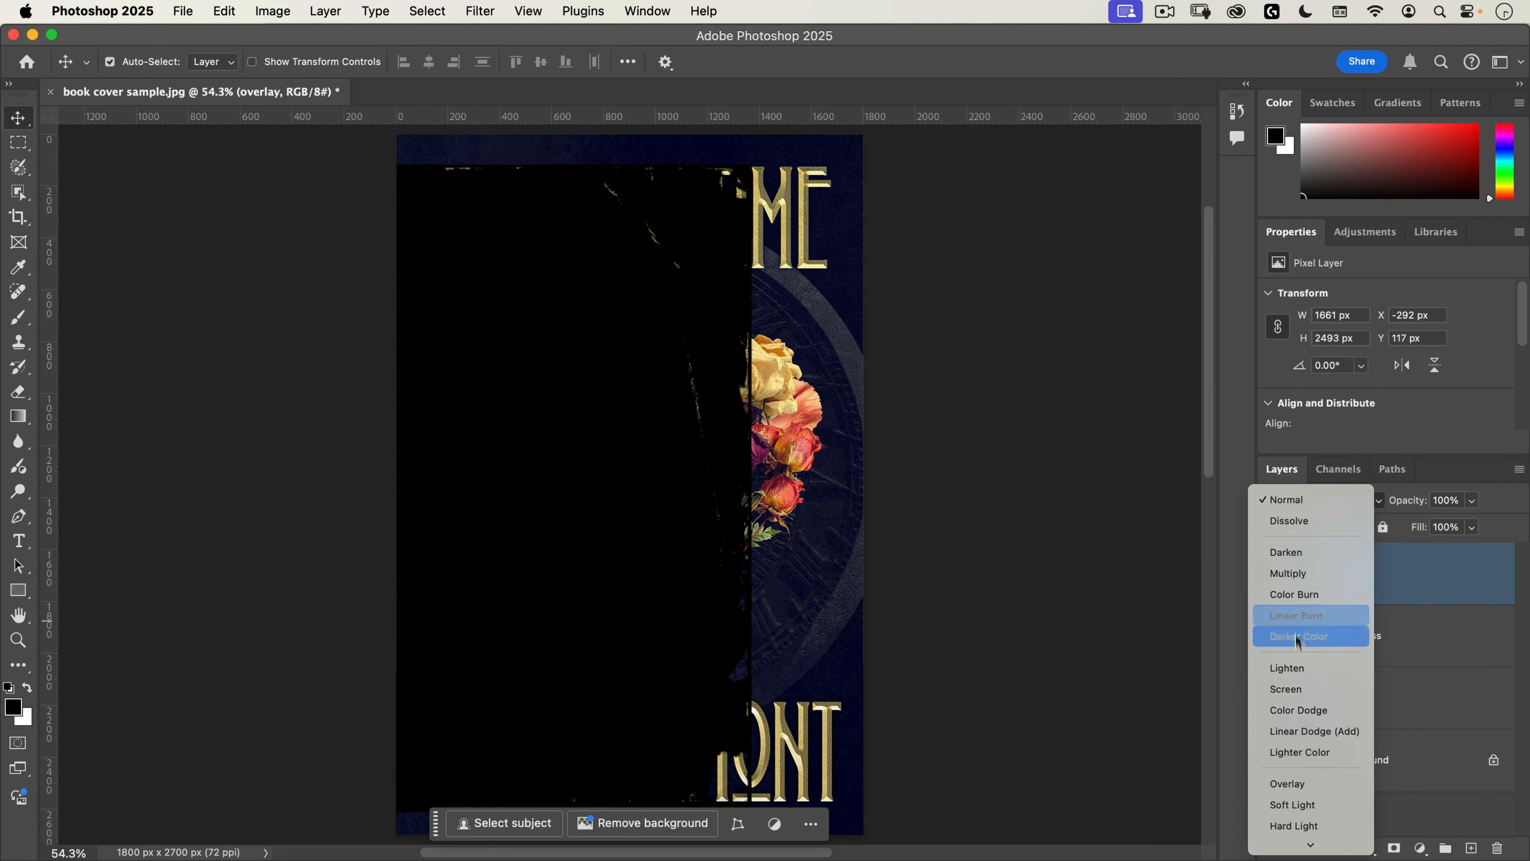
click(1301, 689)
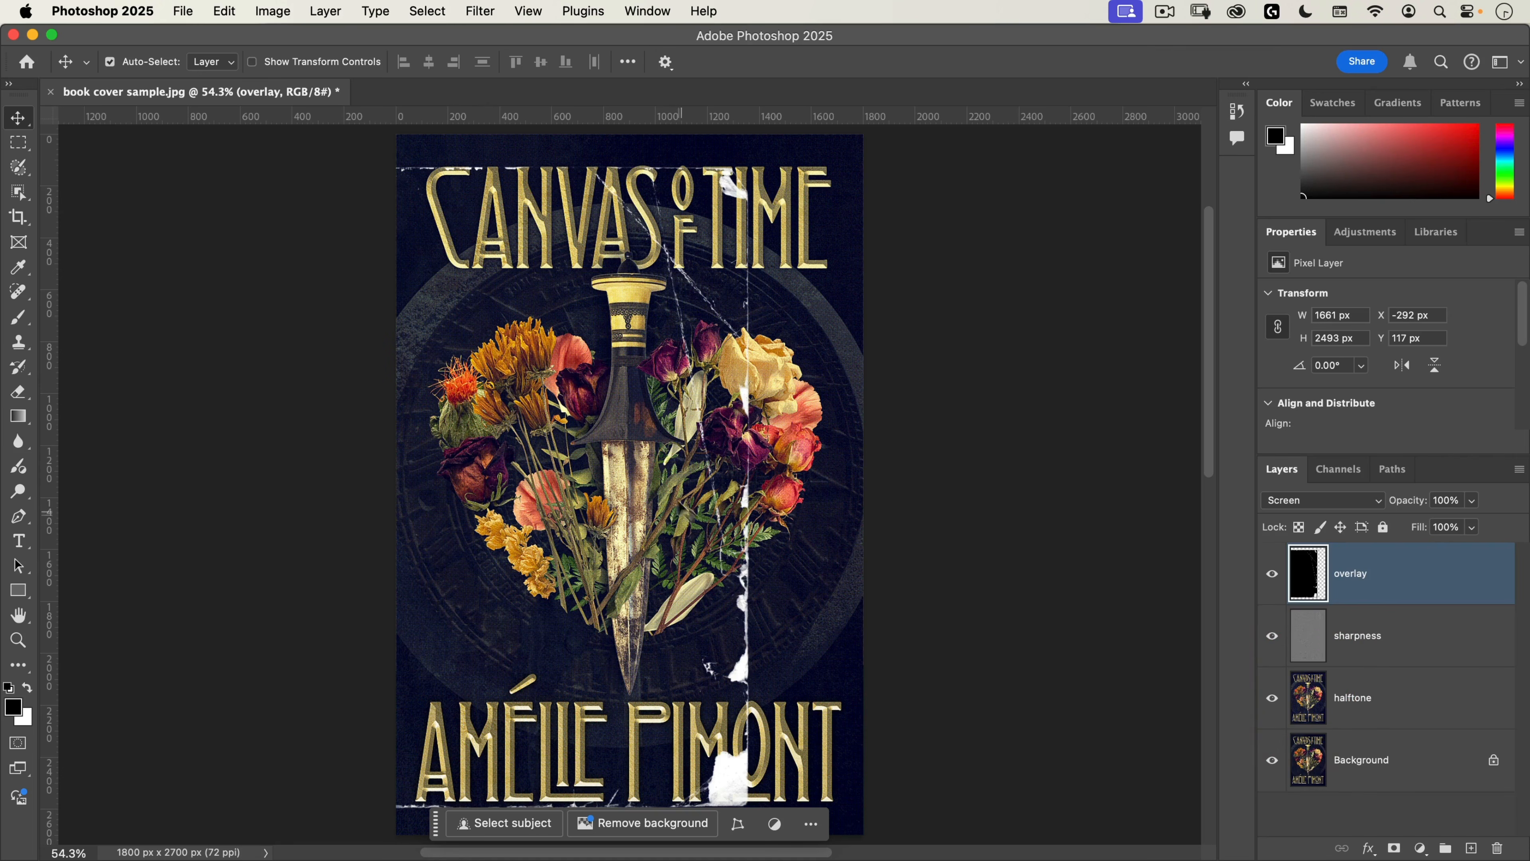
Step: Move and scale the overlay layer to fill the whole 1800 by 2700 px cover, and change its blend mode to Exclusion
key(super+space)
drag(685, 474, 660, 486)
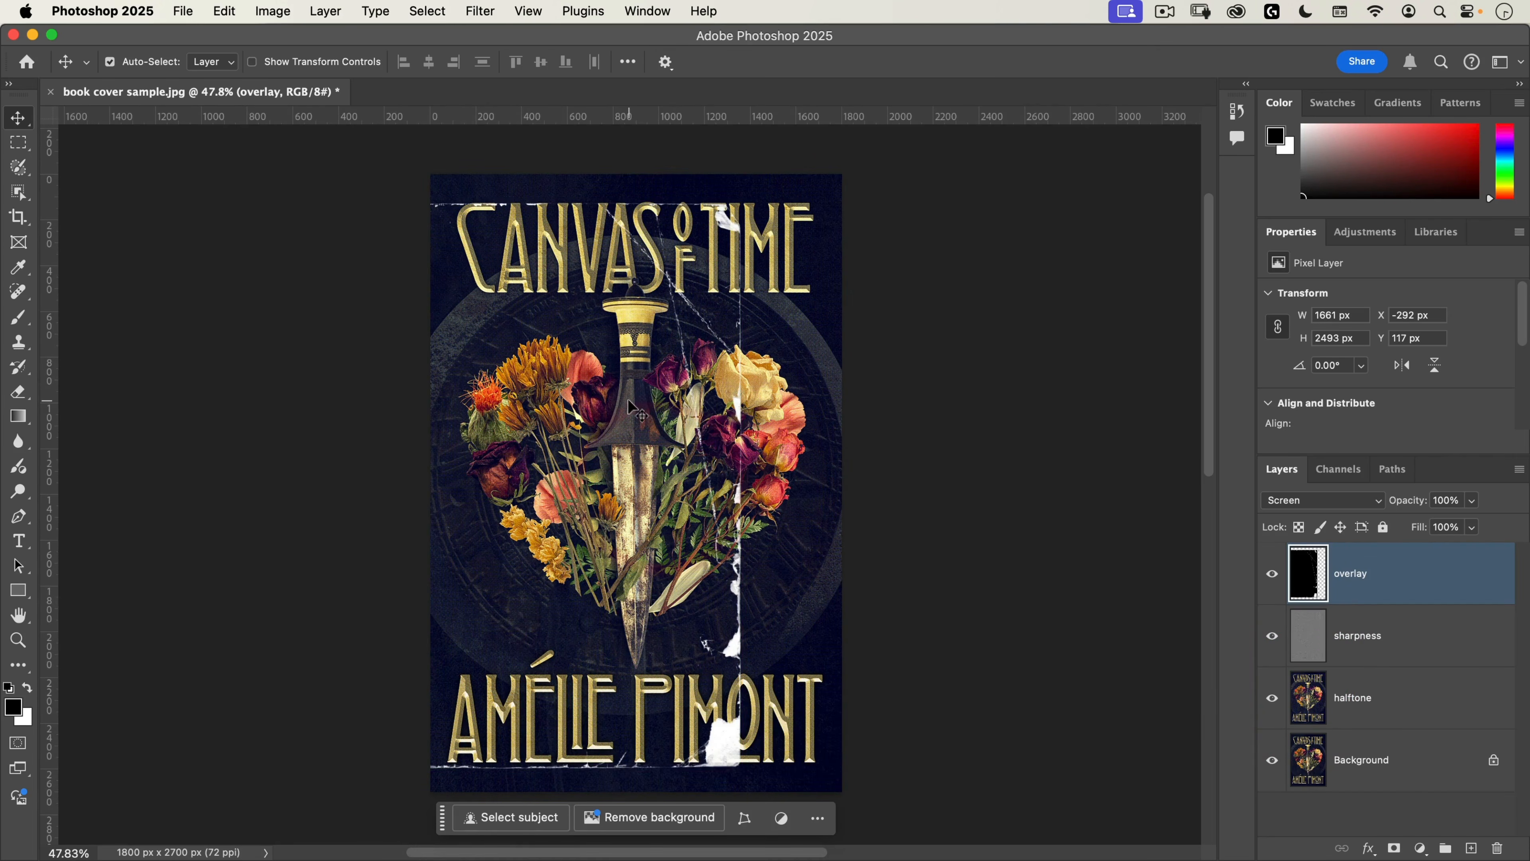
key(super+t)
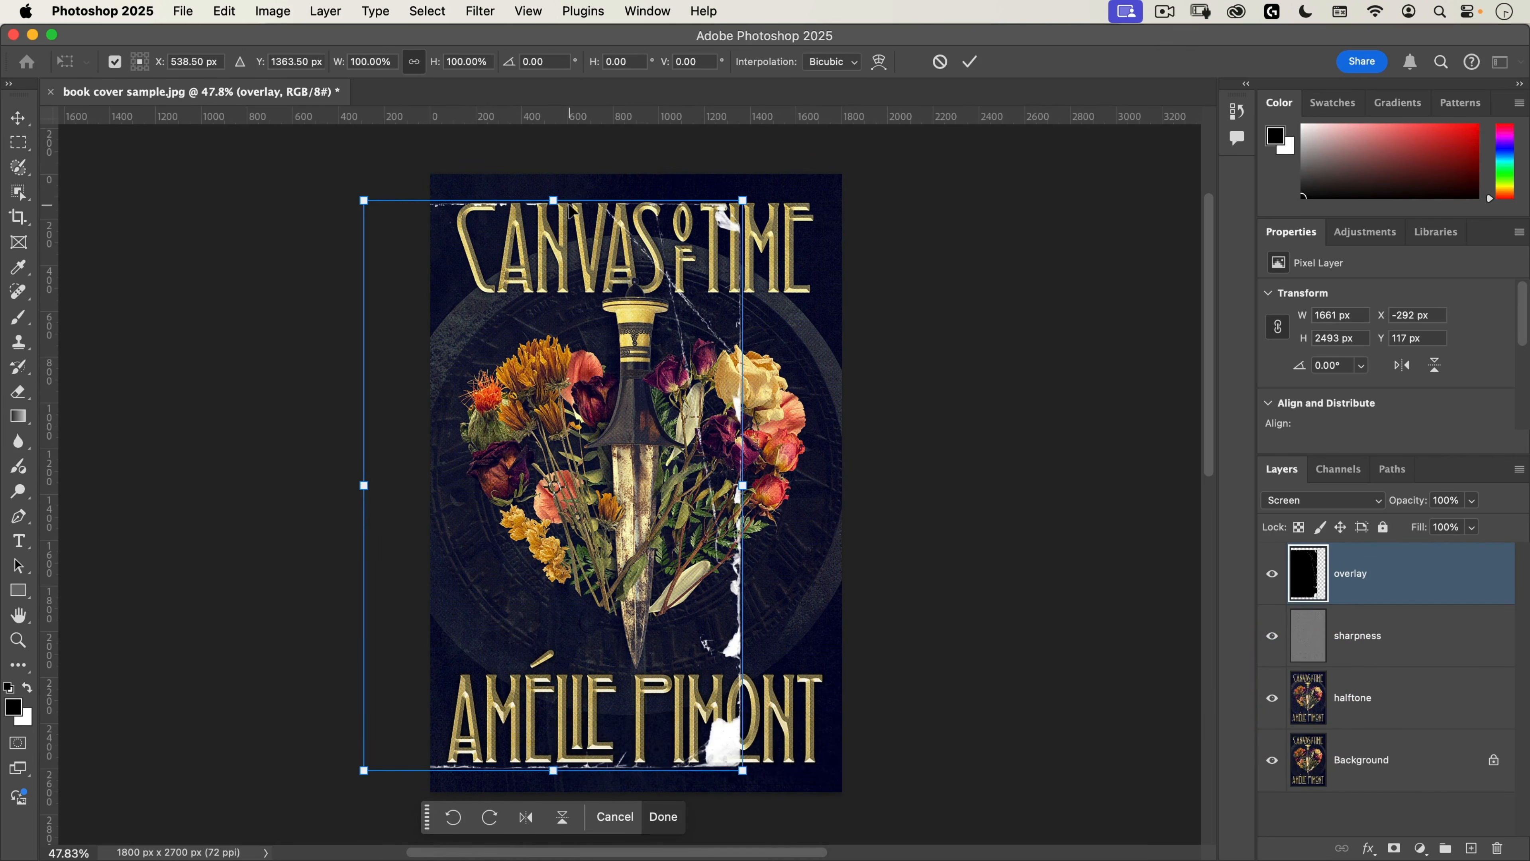
drag(579, 246, 635, 199)
drag(809, 744, 831, 791)
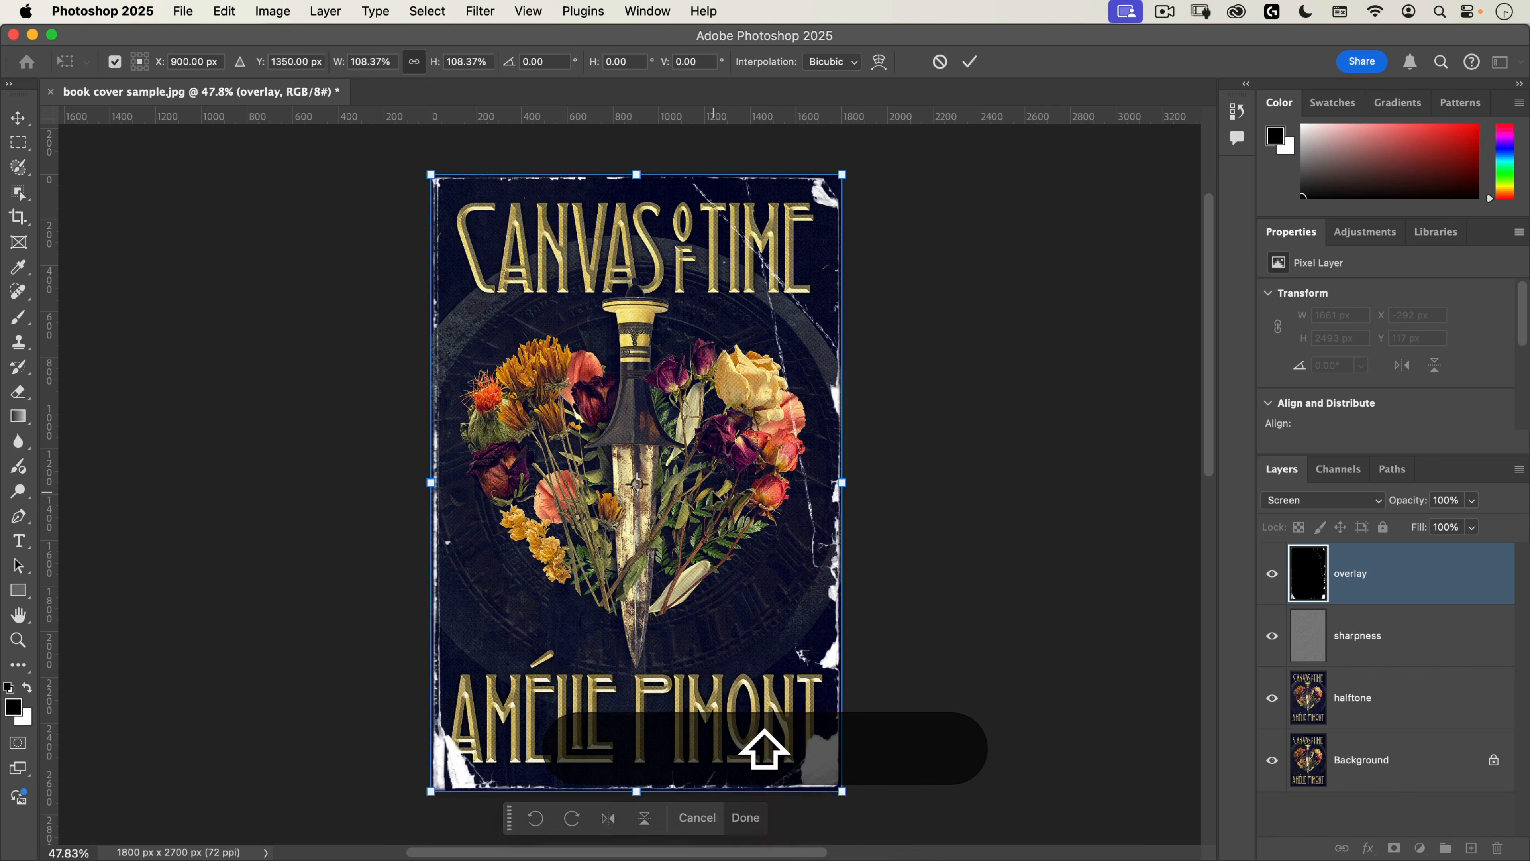
click(745, 818)
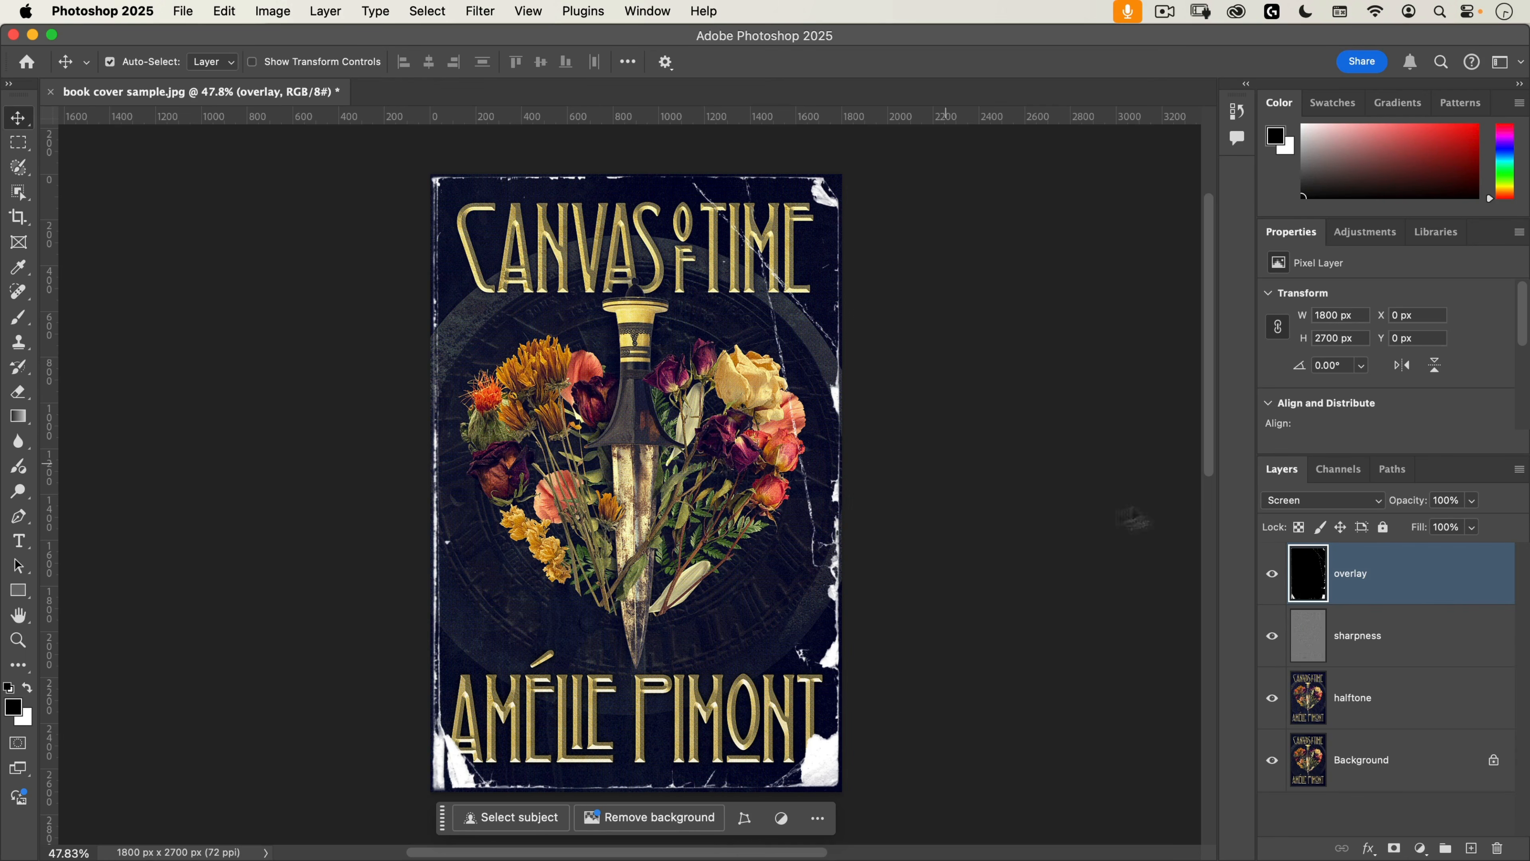
click(1302, 500)
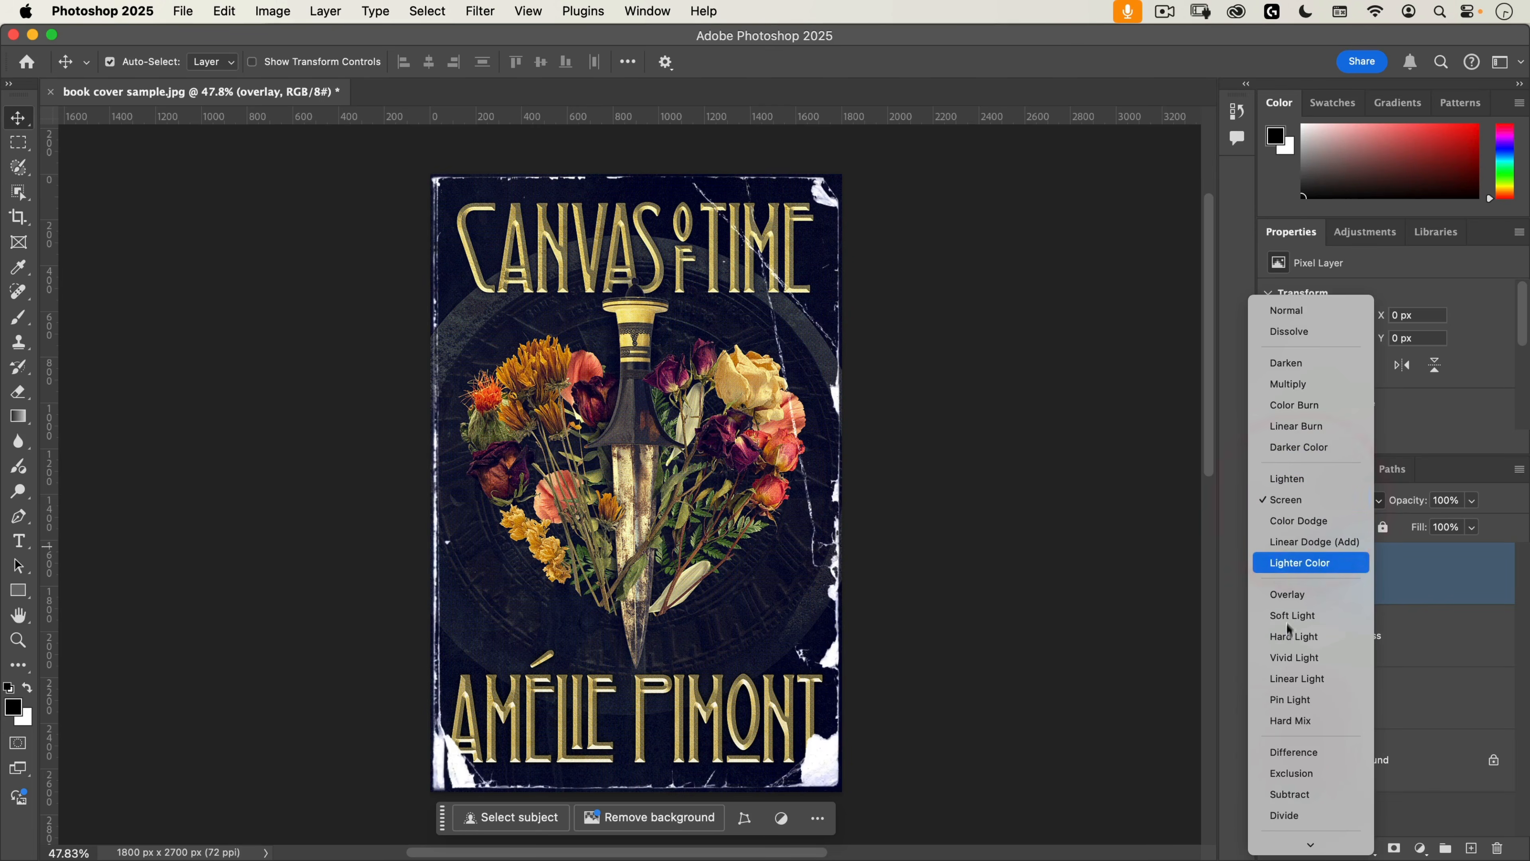
click(1276, 772)
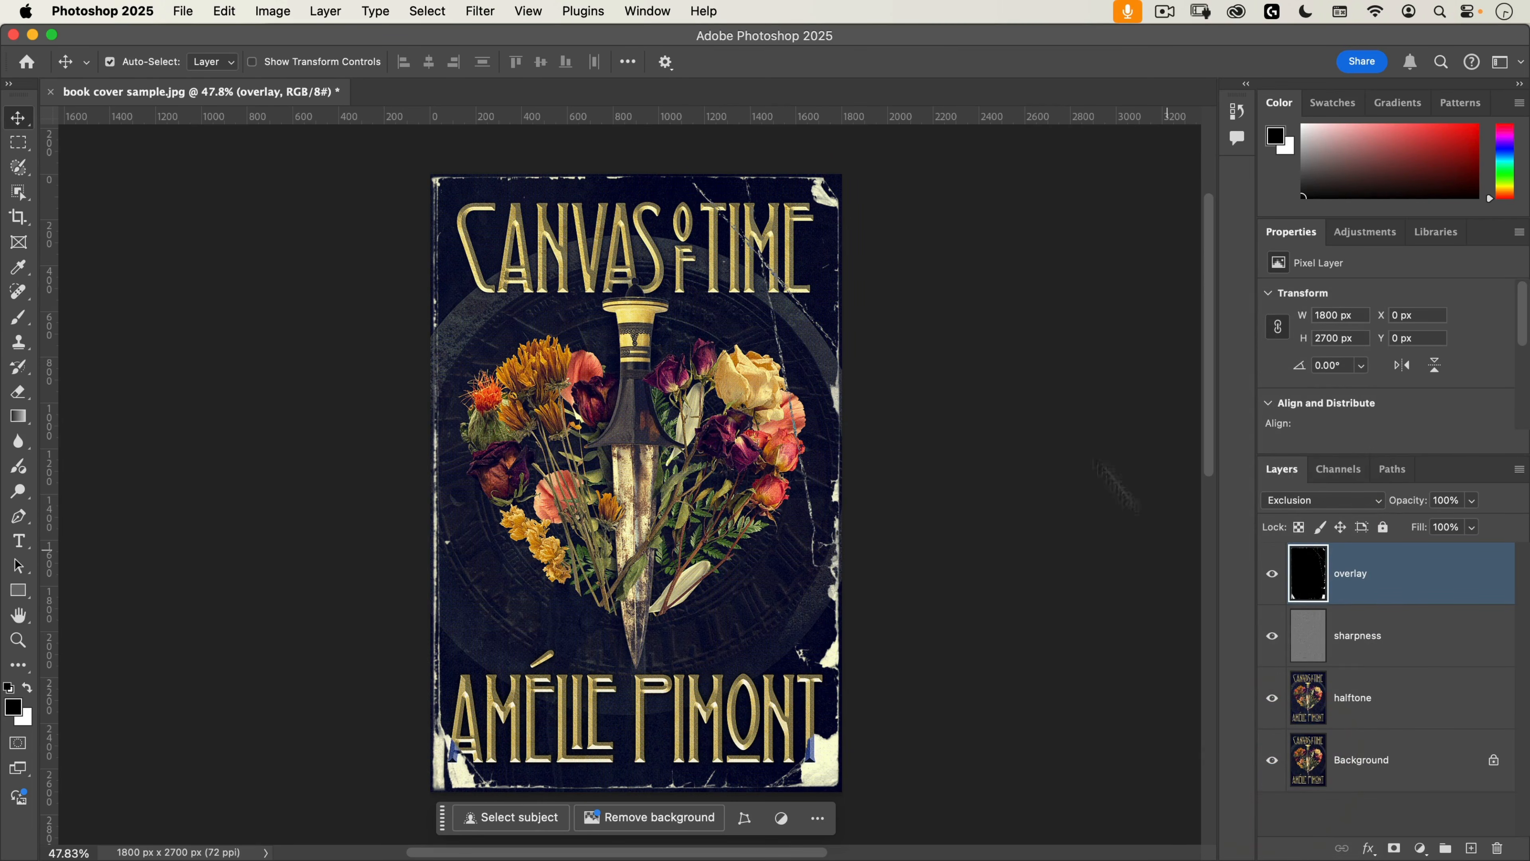
Step: Compare the overlay layer's Screen and Exclusion blend modes by undoing and redoing the blend change, including close up on the torn corner
key(super+z)
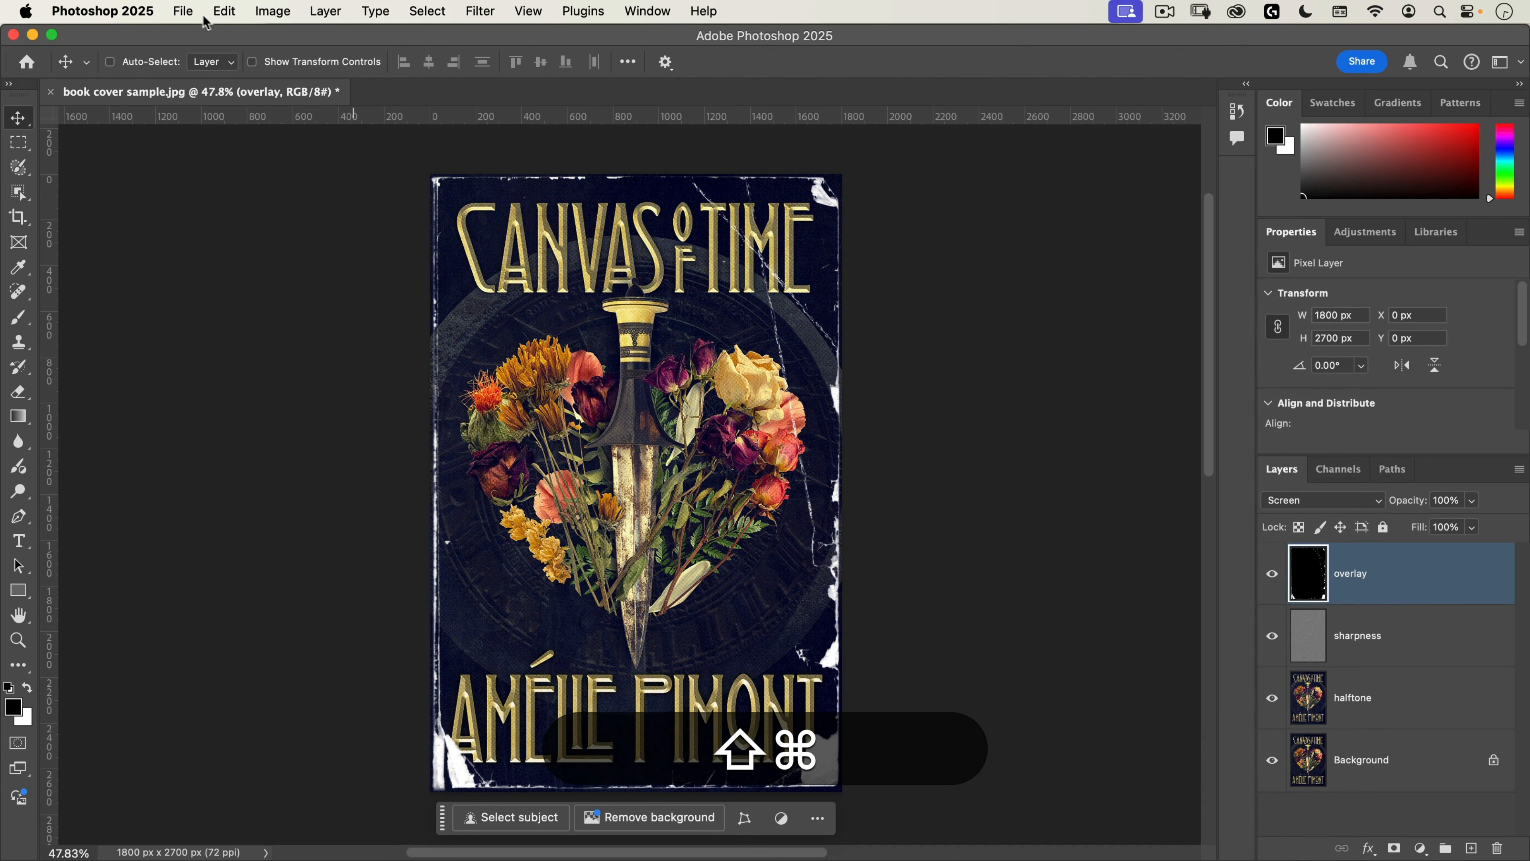
click(221, 11)
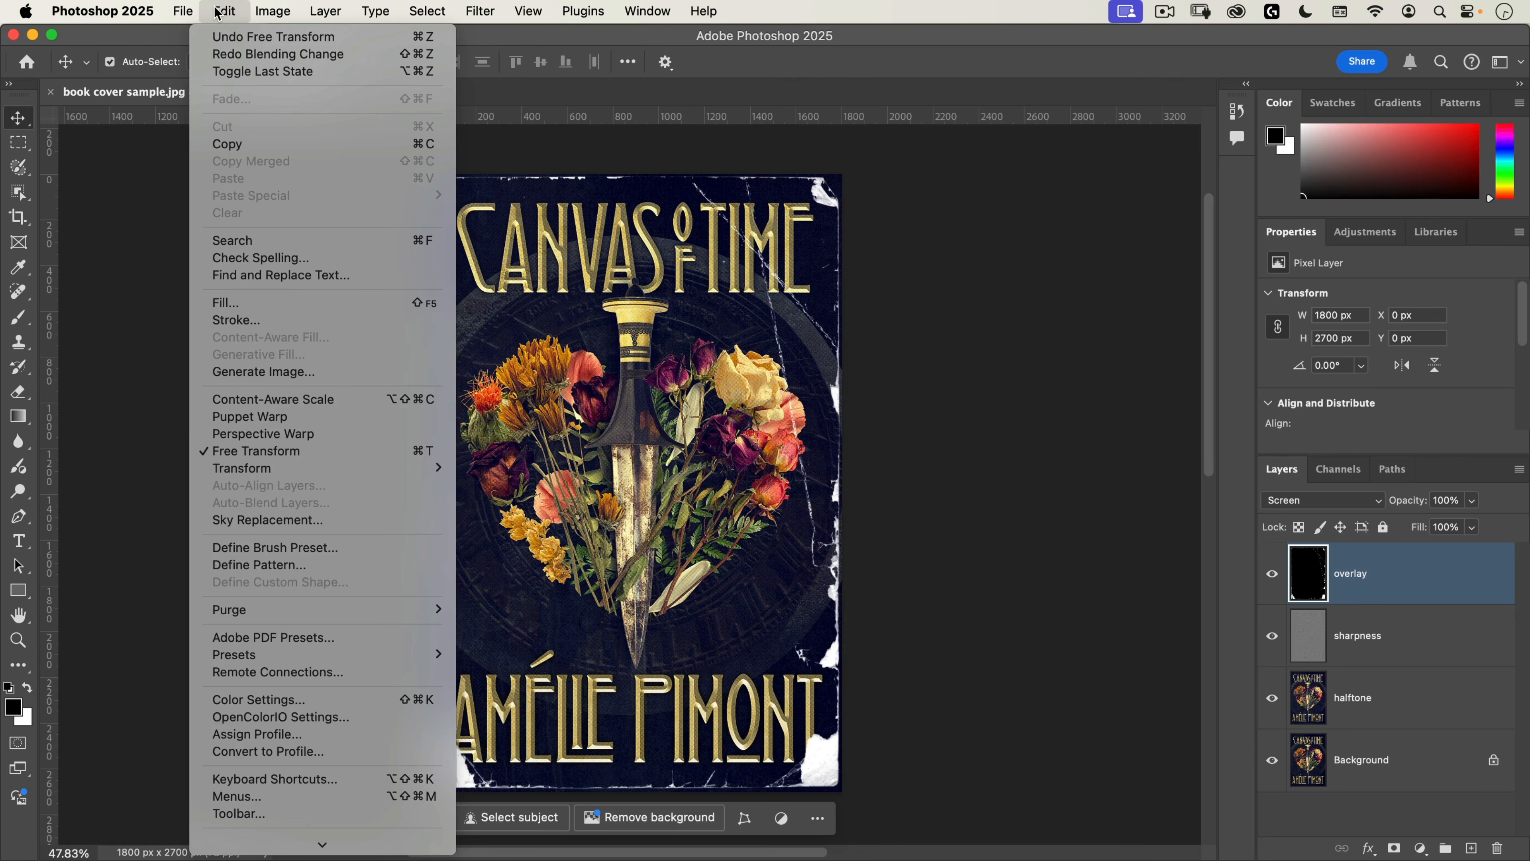
key(Down)
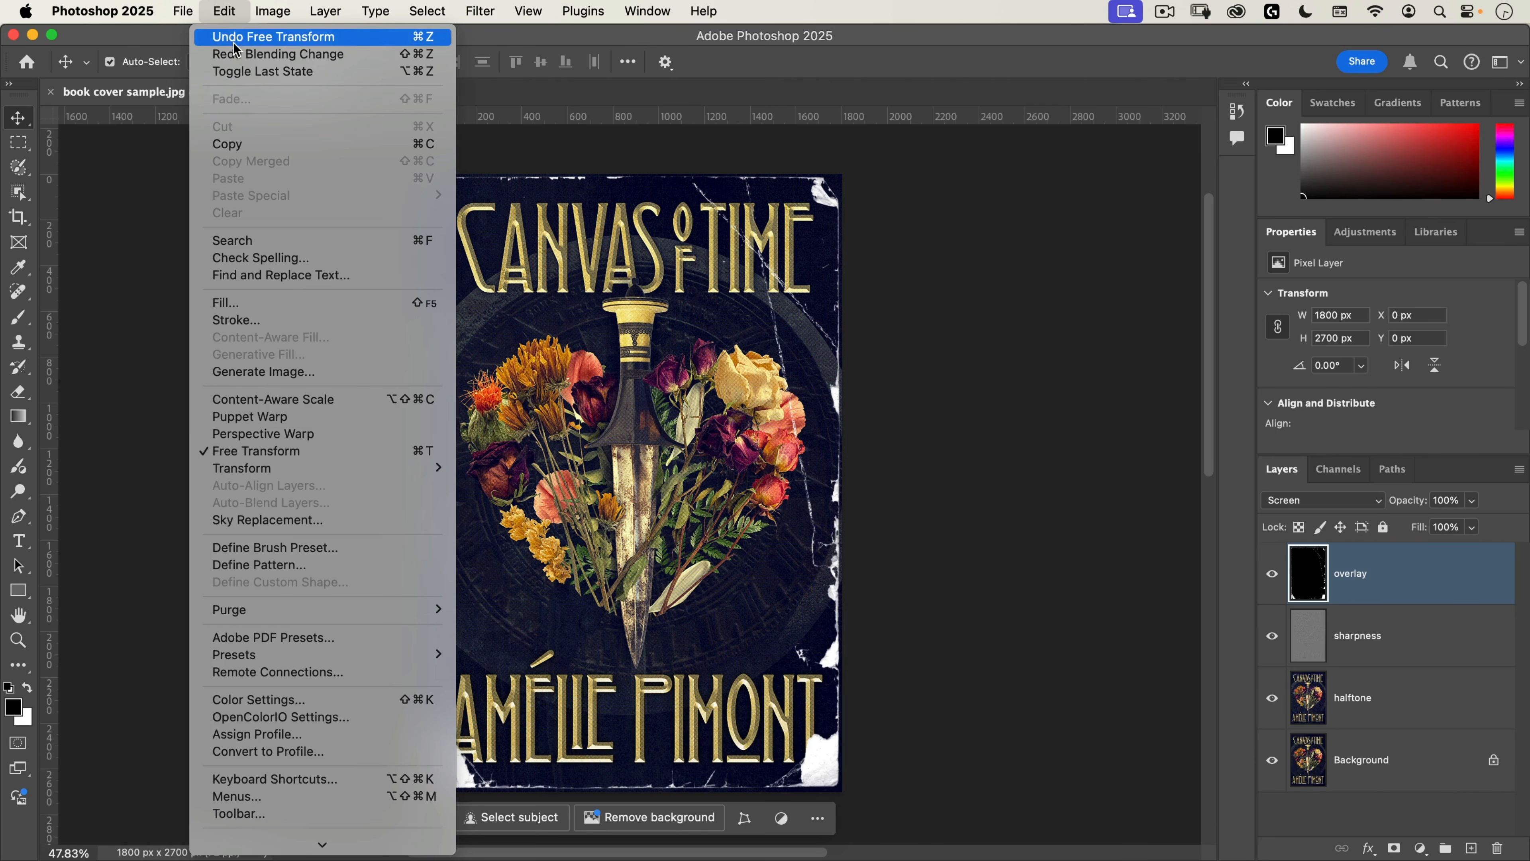
key(Down)
key(Return)
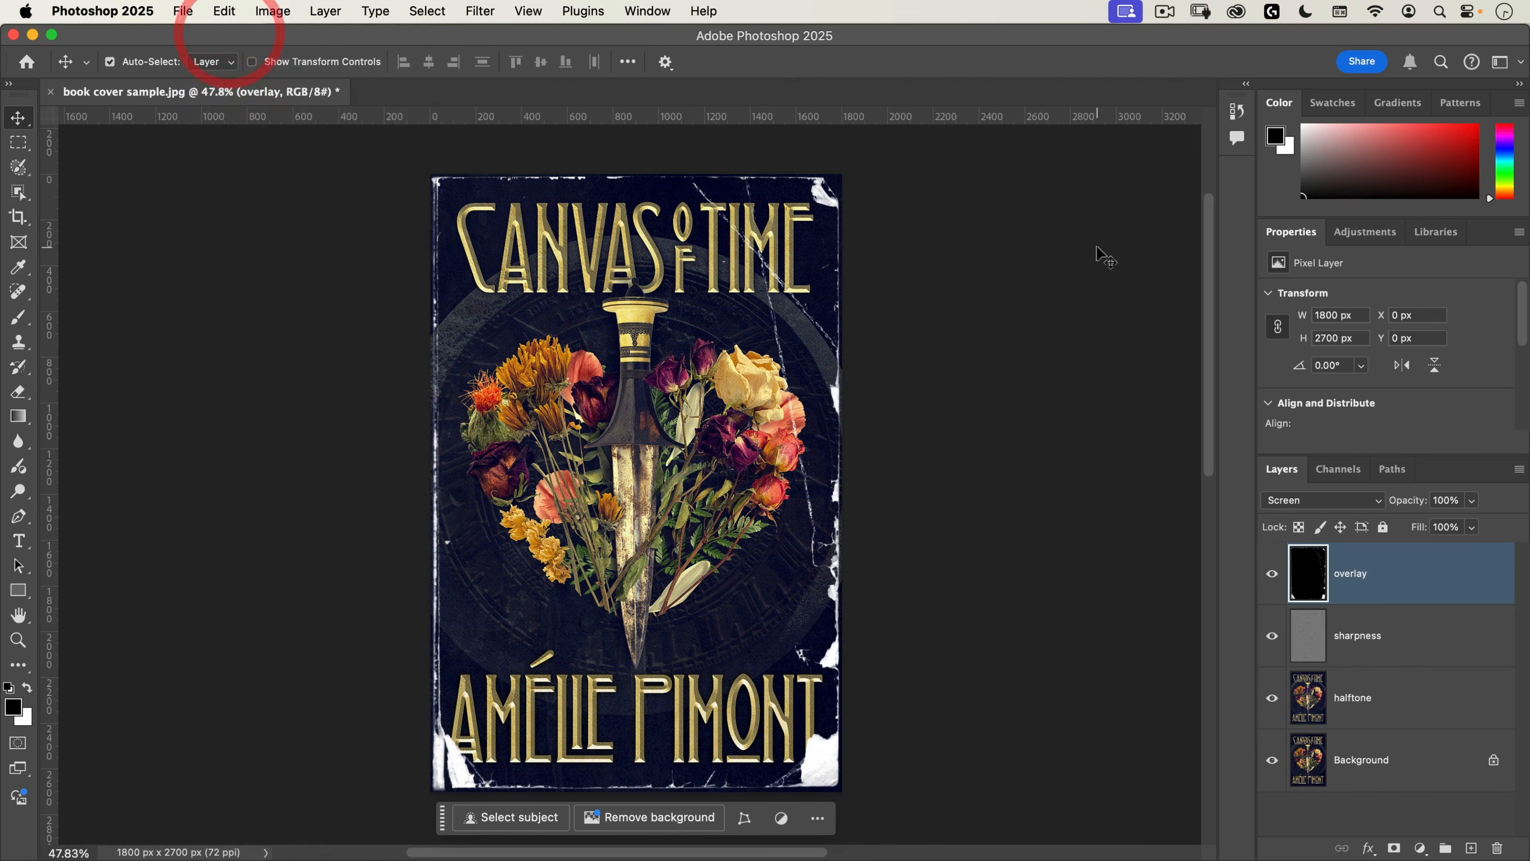
key(shift+super+z)
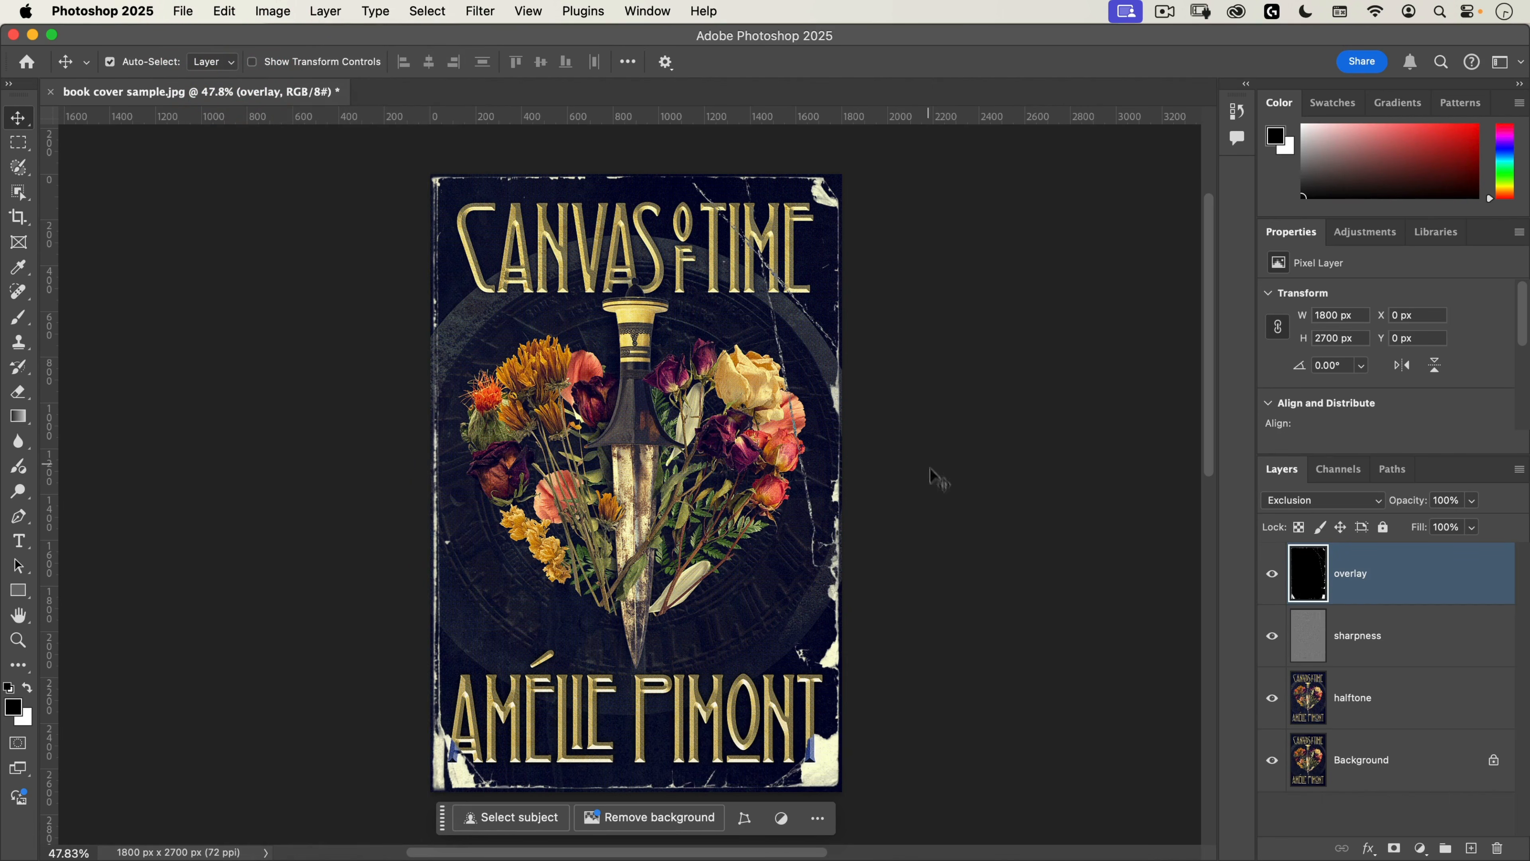
key(super+z)
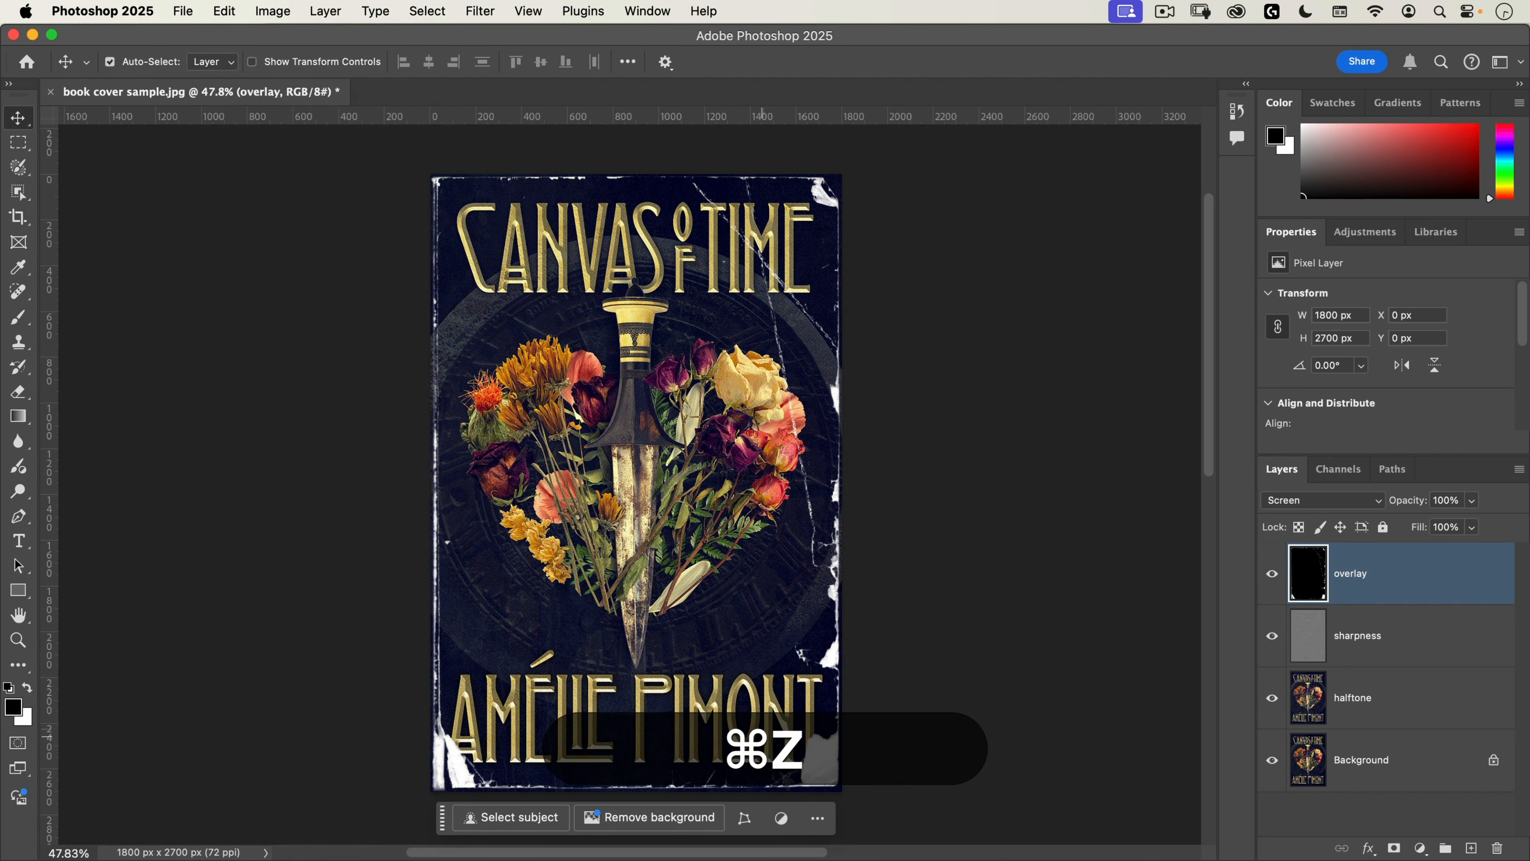
drag(825, 773, 831, 499)
key(shift+super+z)
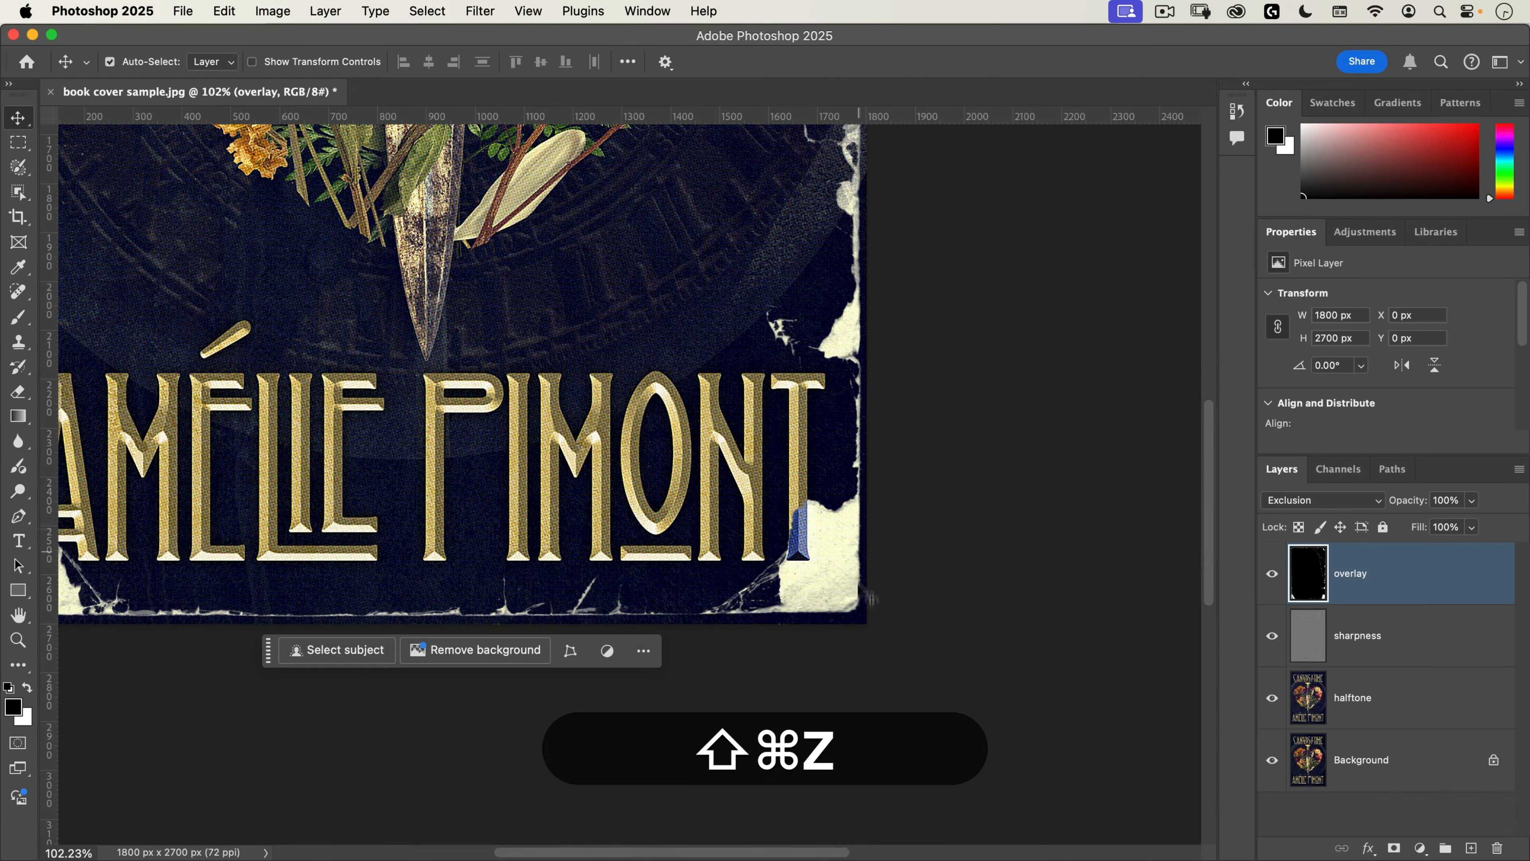
Step: Examine the Exclusion overlay's creases and torn edges close up across the title, flowers and author name, including one more comparison with Screen
drag(830, 380, 839, 414)
drag(814, 314, 835, 583)
drag(809, 259, 886, 563)
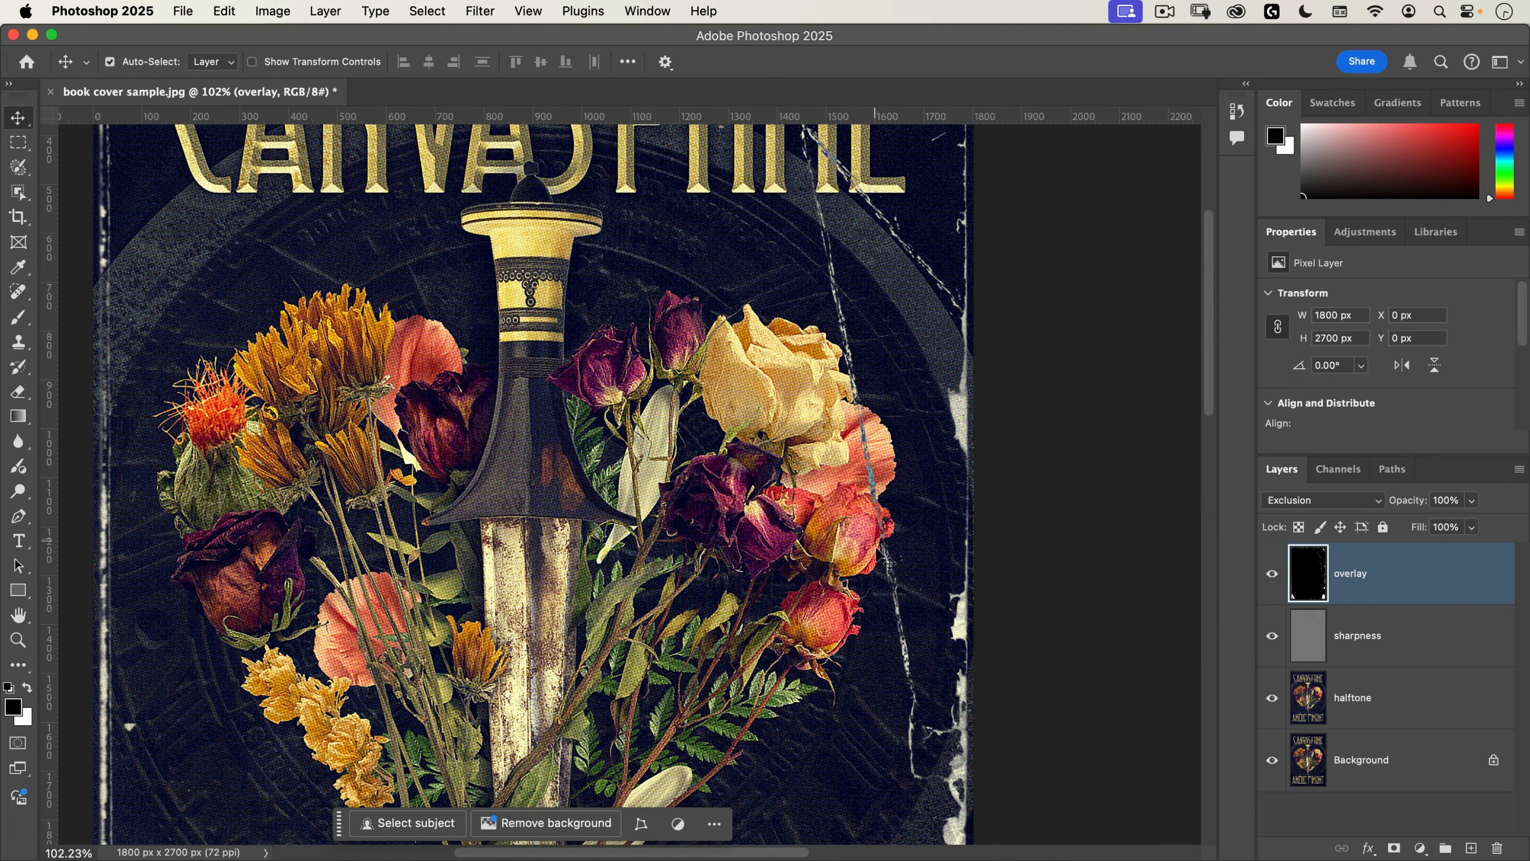
drag(885, 266, 923, 446)
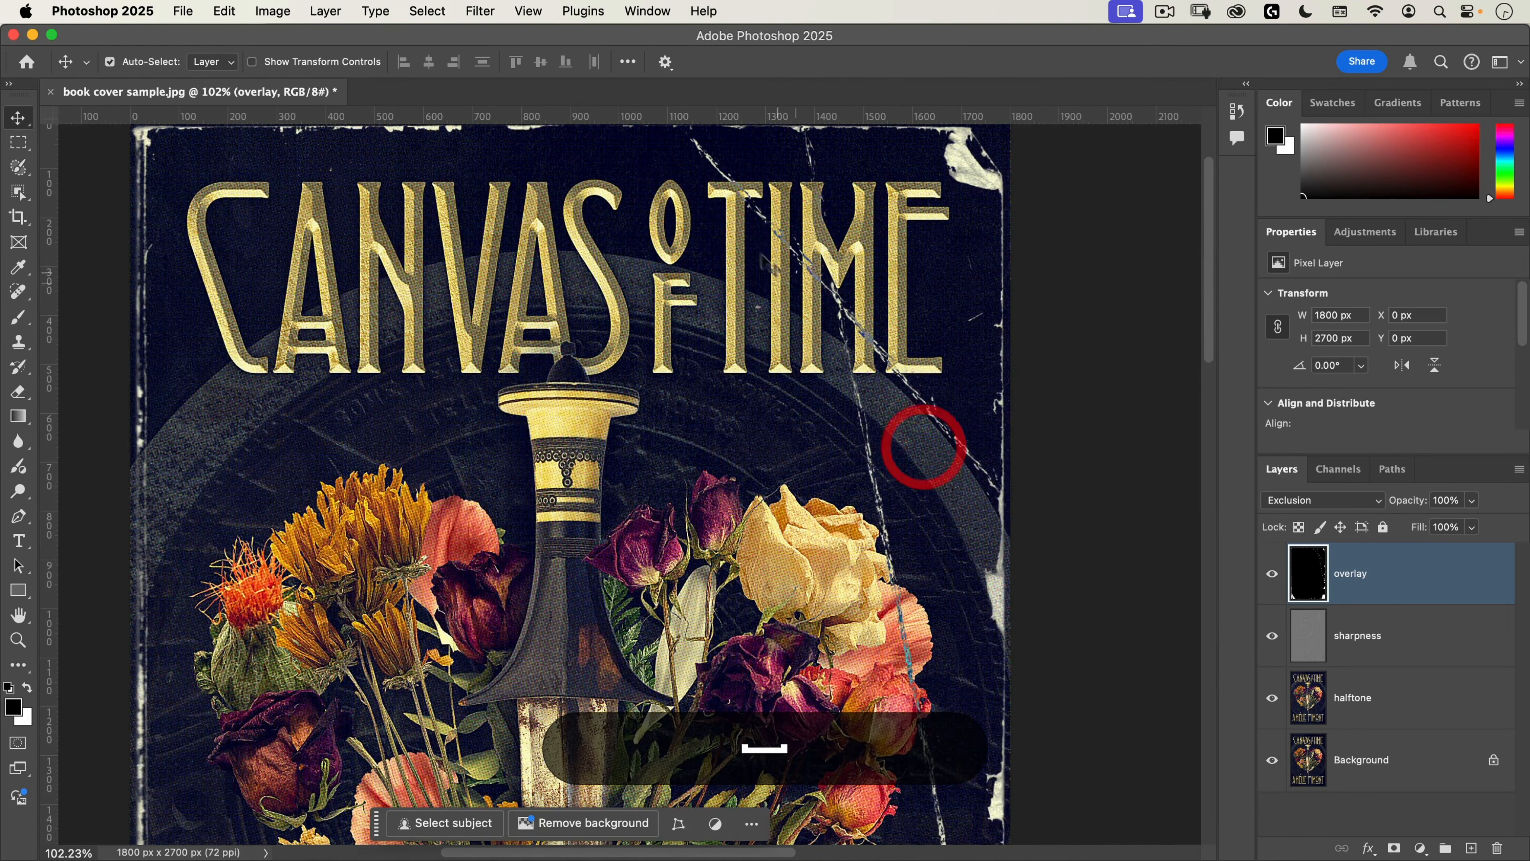
key(super+z)
key(shift+super+z)
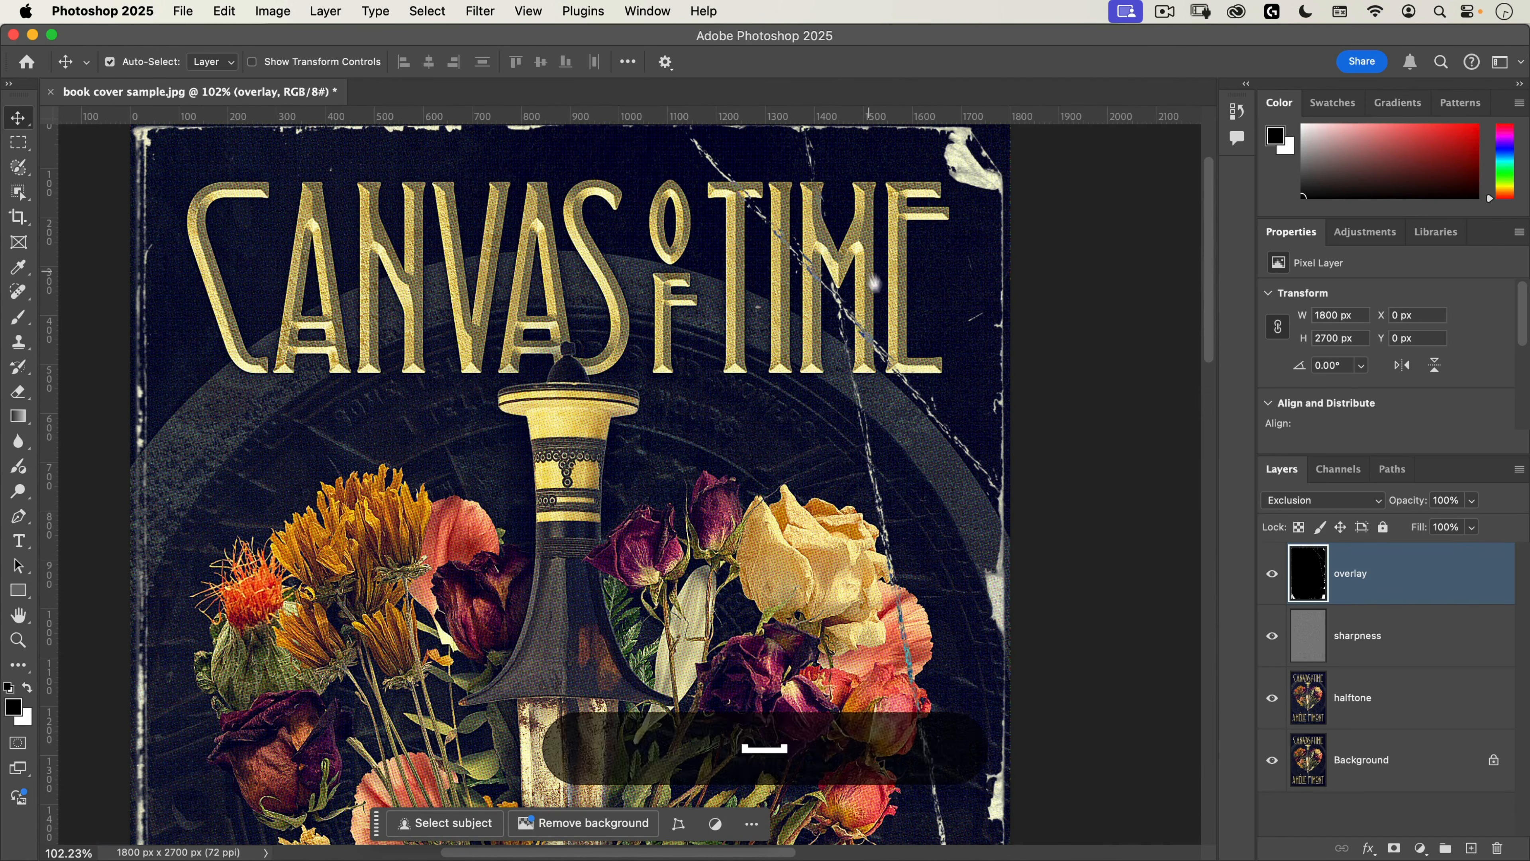
mouse_move(874, 283)
mouse_down()
mouse_move(920, 342)
mouse_move(928, 386)
mouse_up()
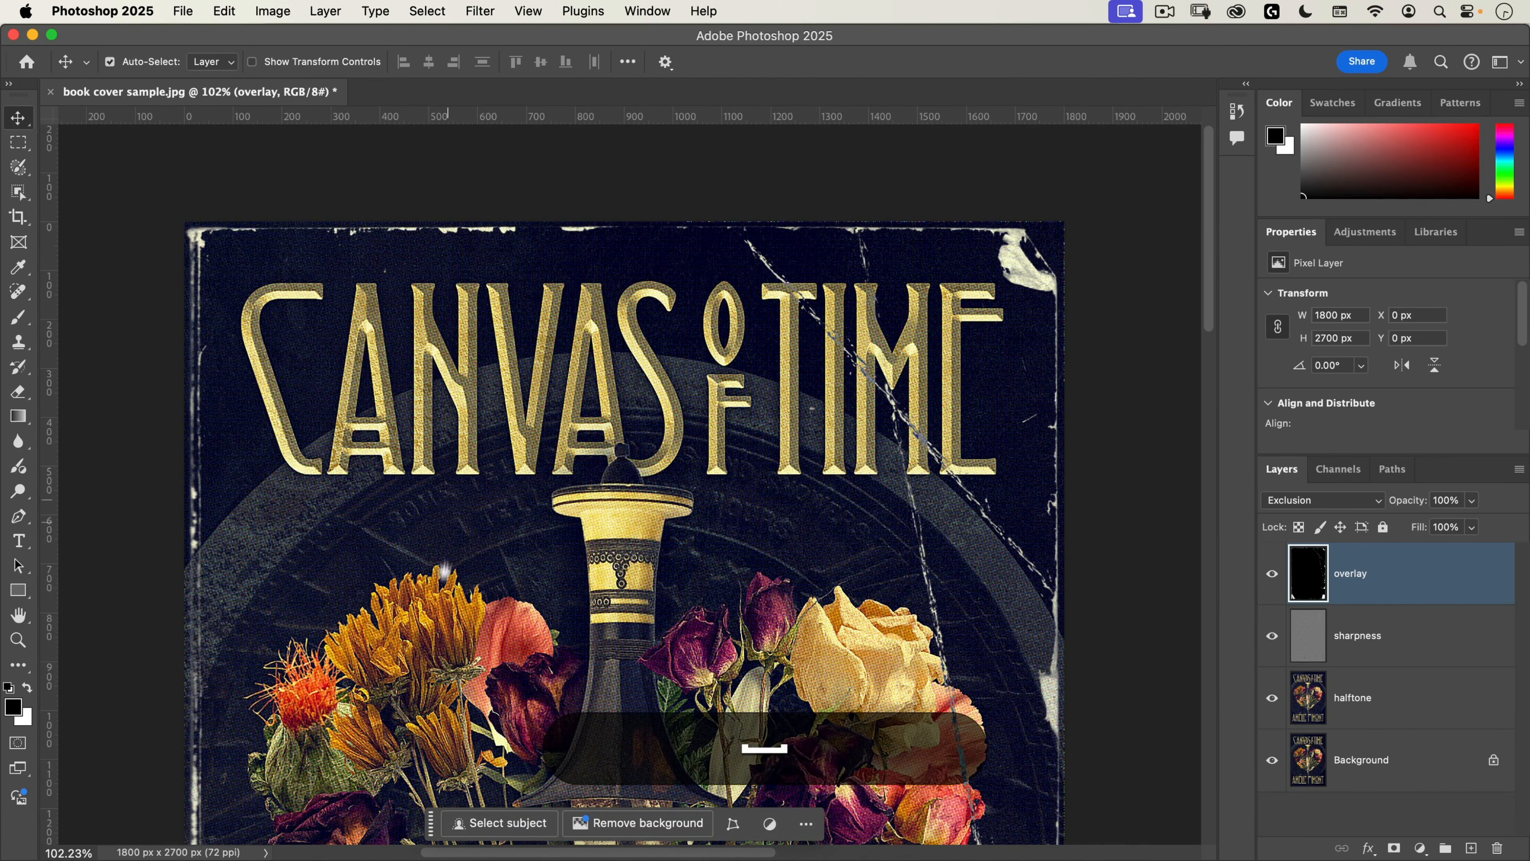
drag(456, 553, 459, 214)
drag(320, 578, 318, 303)
drag(454, 594, 431, 355)
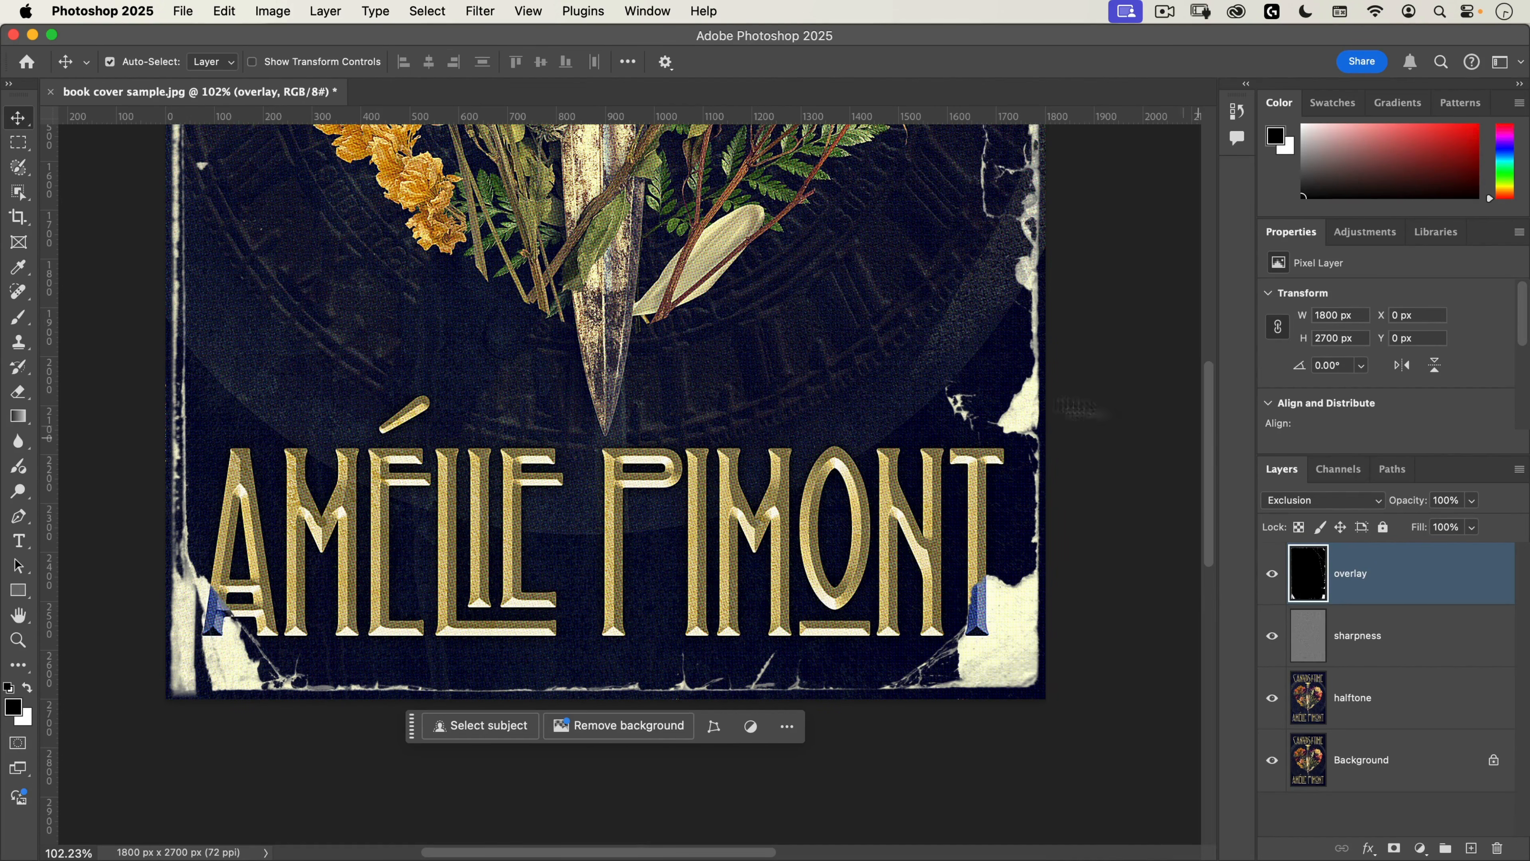
key(super+0)
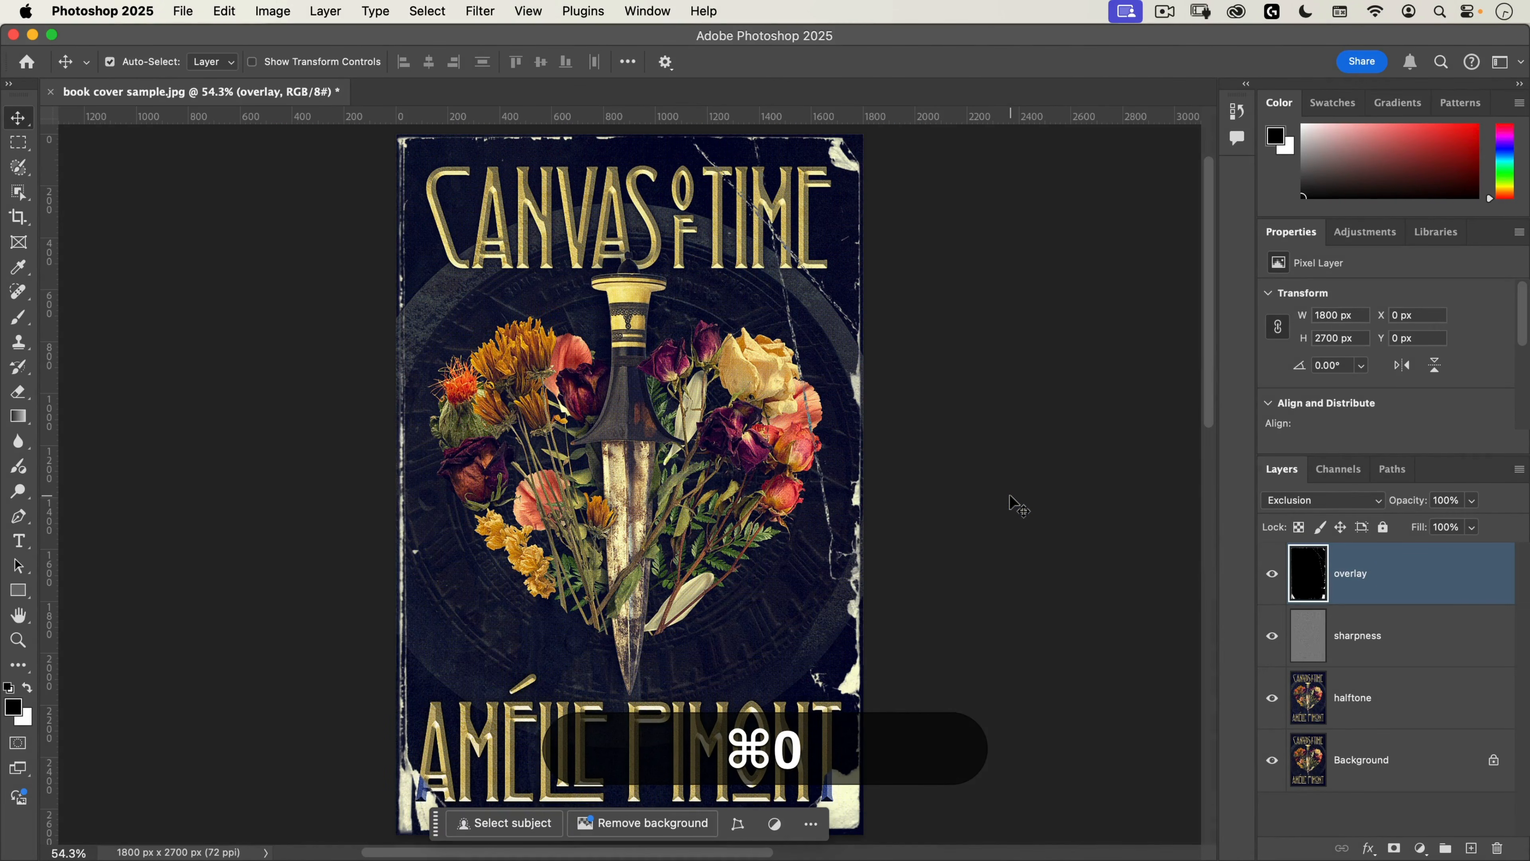
Step: Isolate the overlay layer, load its RGB channel's bright wear areas as a selection, and show all layers again
alt+click(1272, 575)
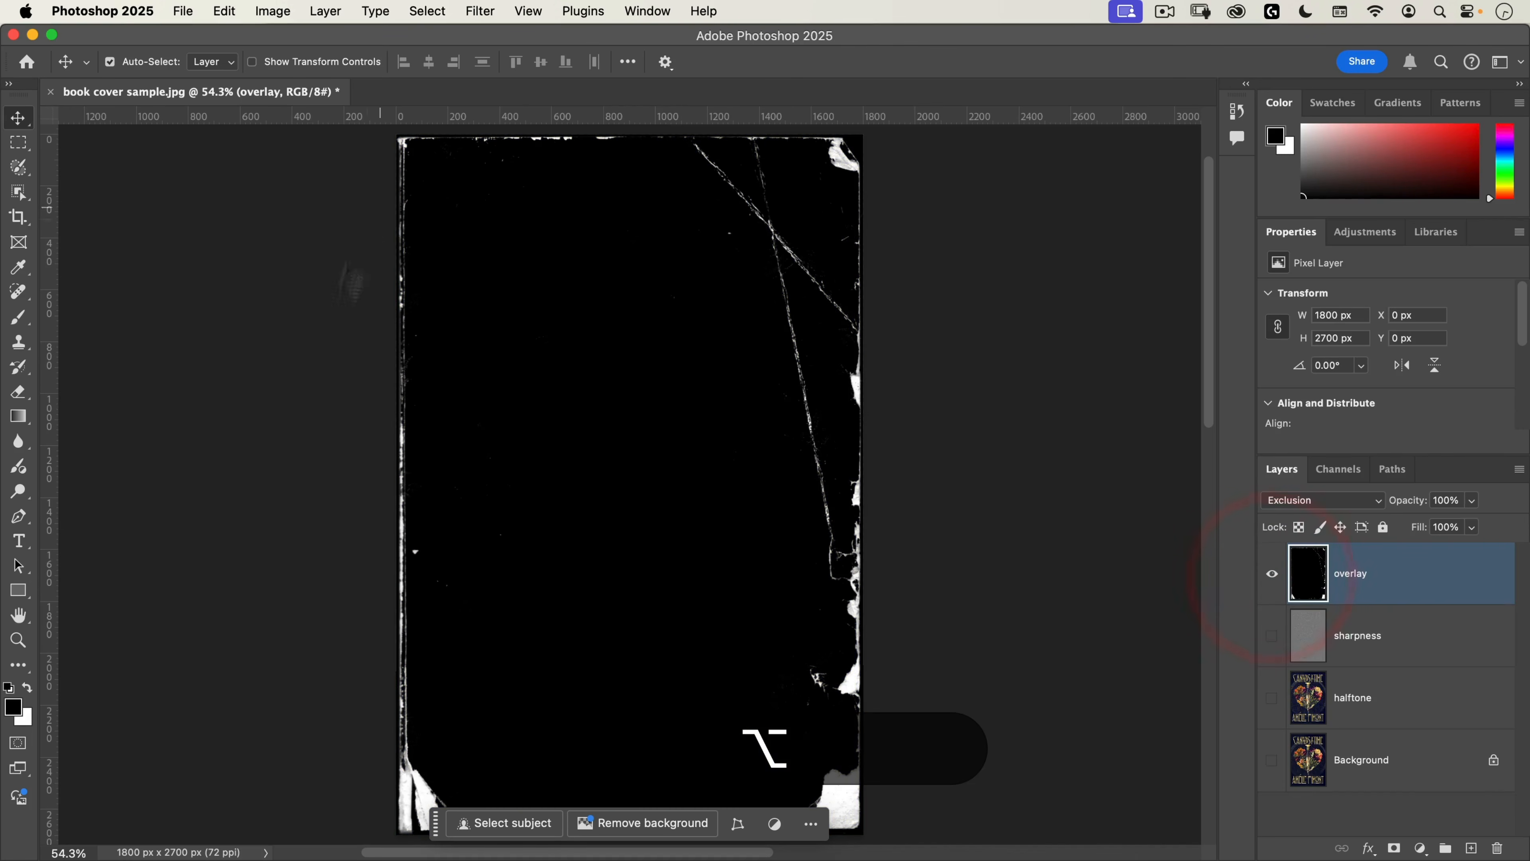
click(1338, 469)
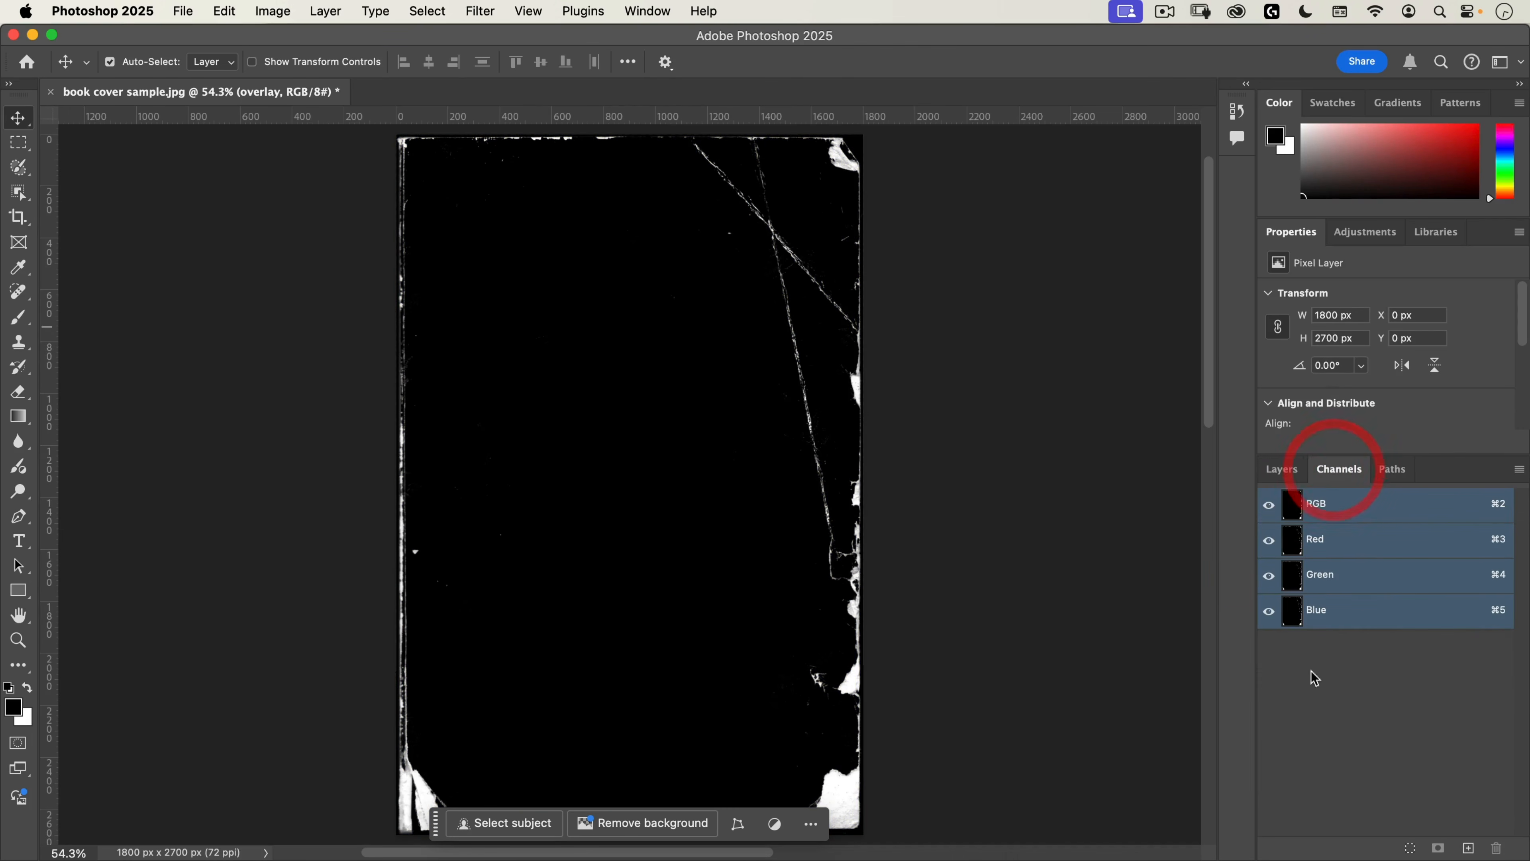
super+click(1291, 504)
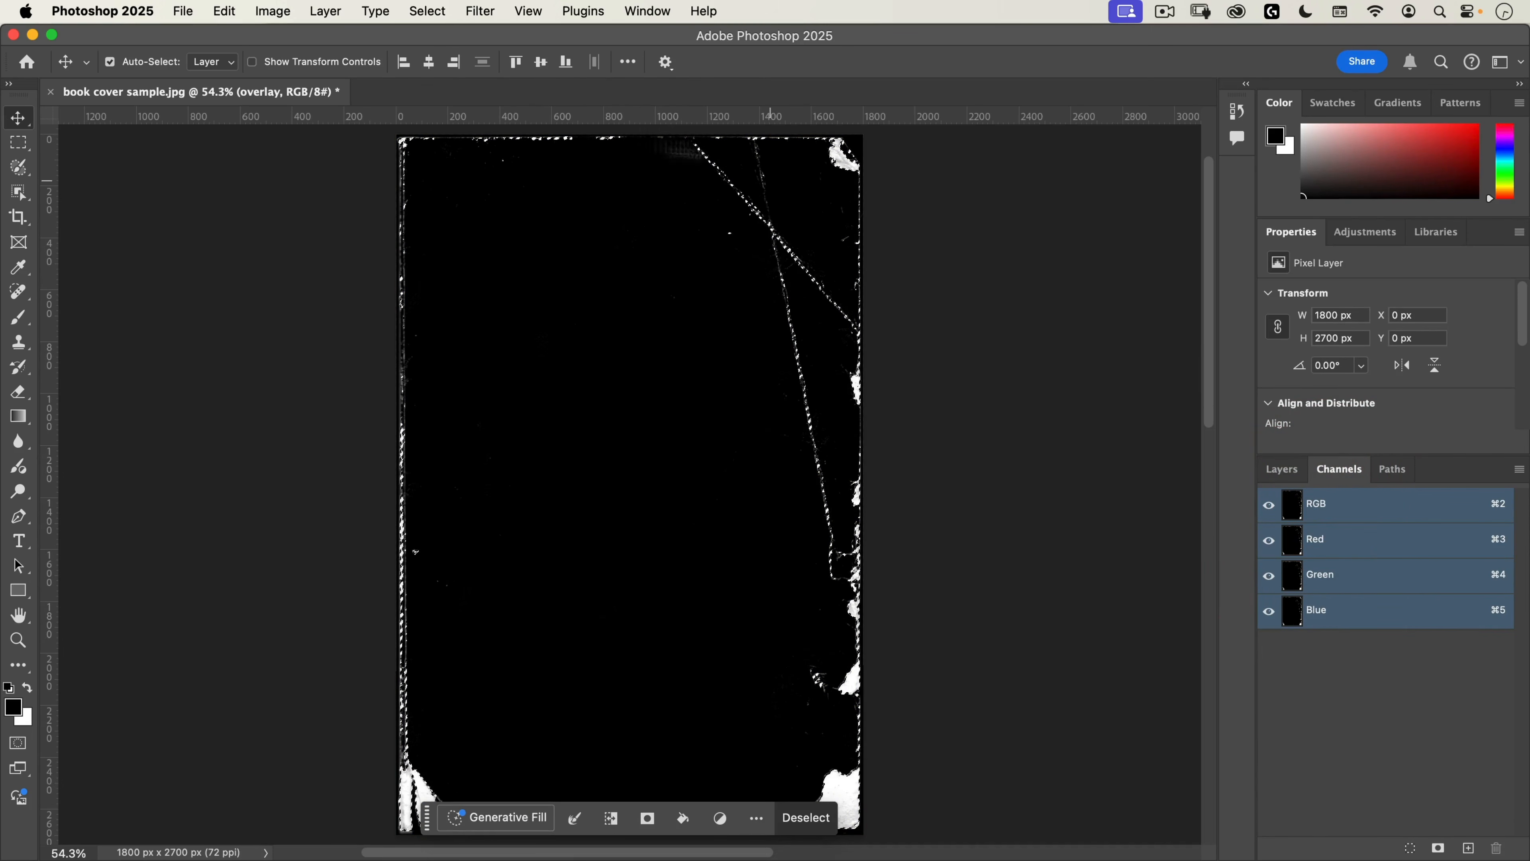
click(1281, 469)
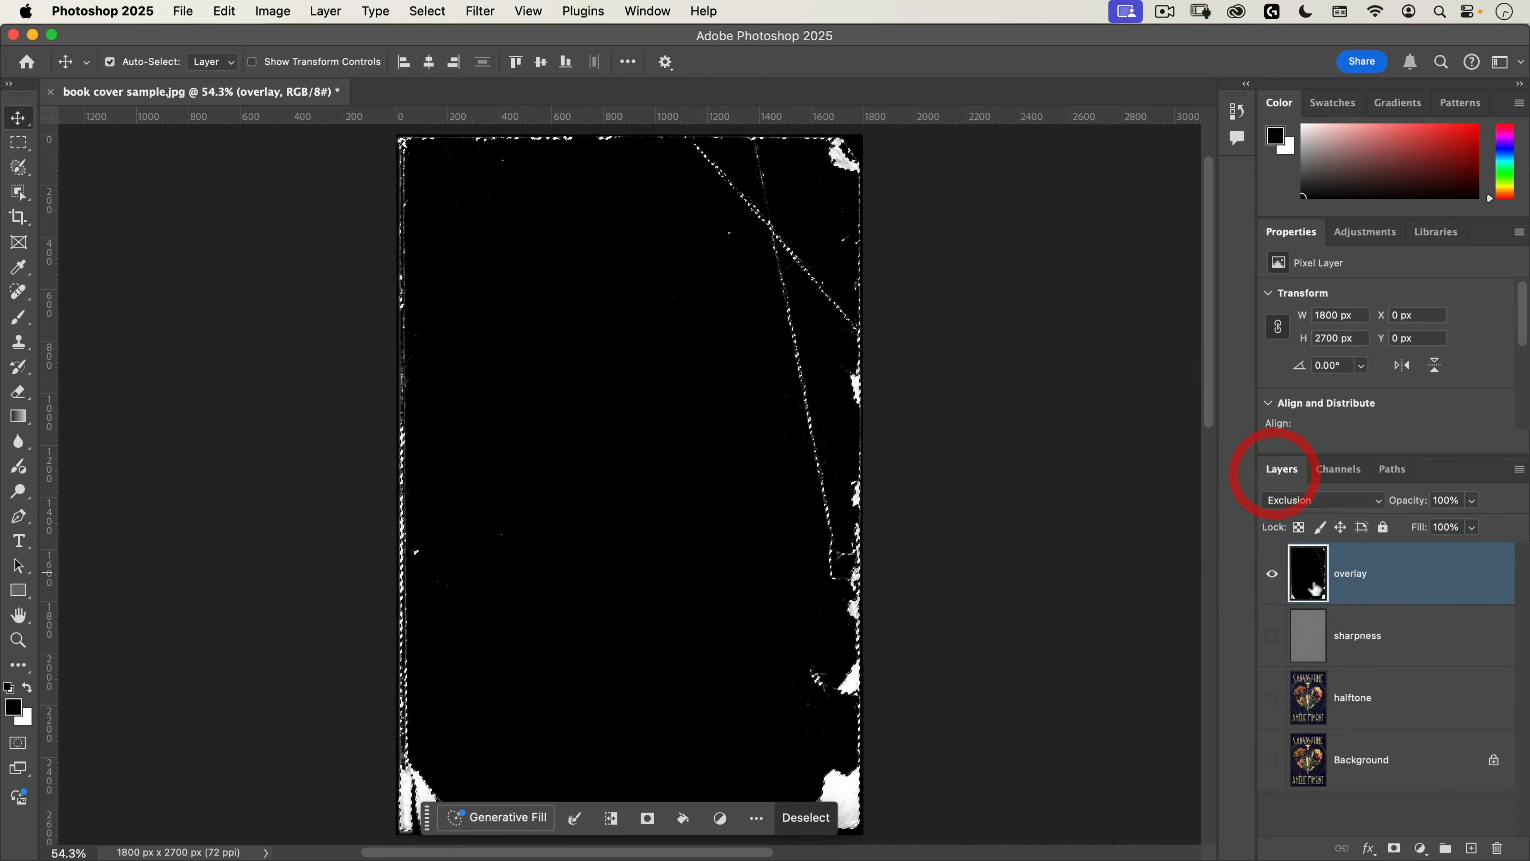
alt+click(1273, 574)
Step: Add a new layer above the overlay and name it "fix ups"
click(1471, 847)
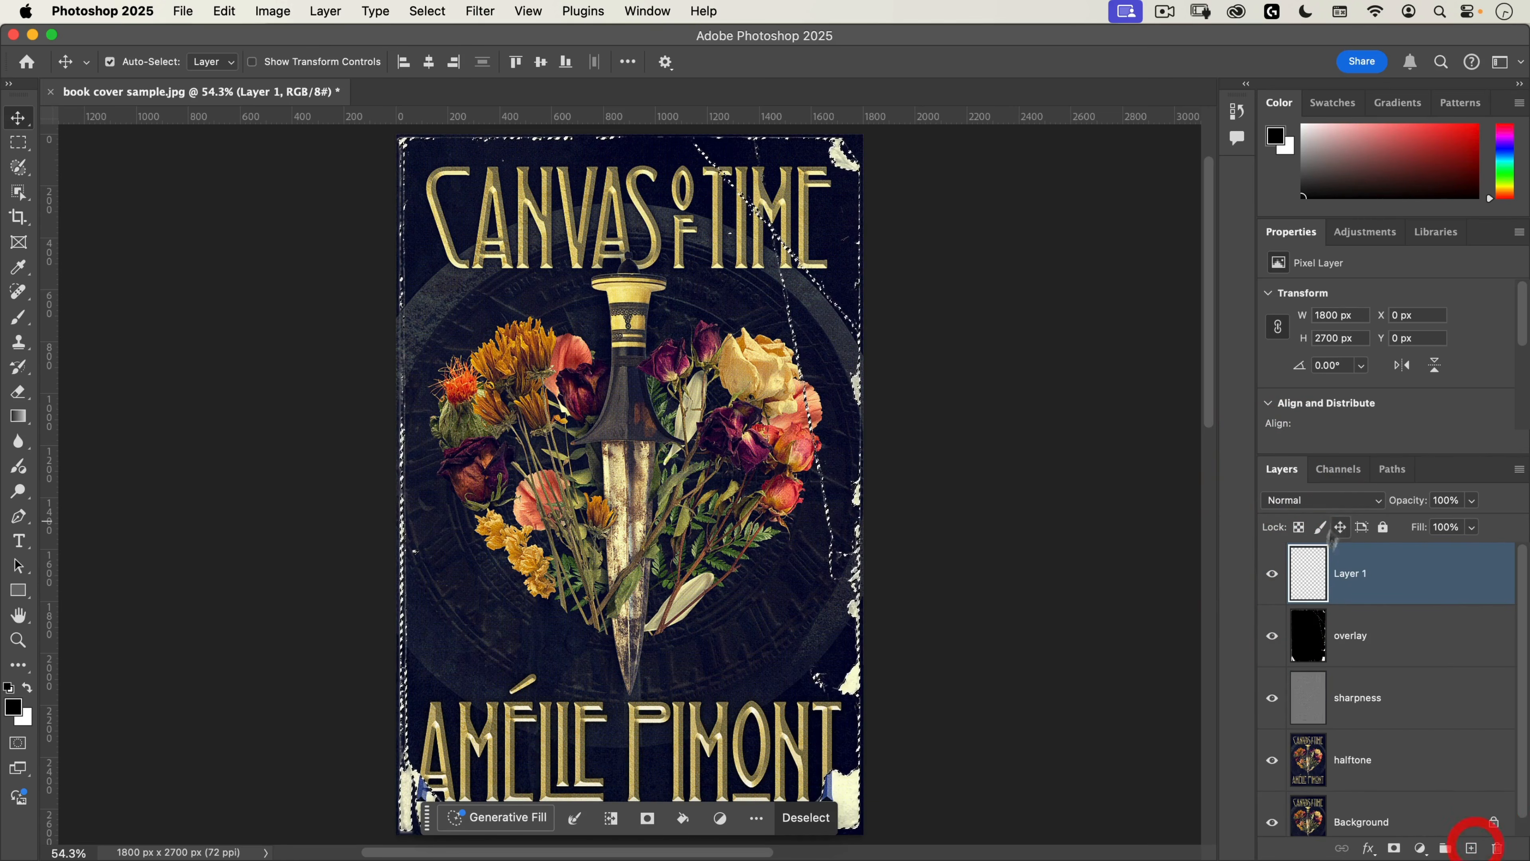
double_click(1353, 572)
text(fix ups)
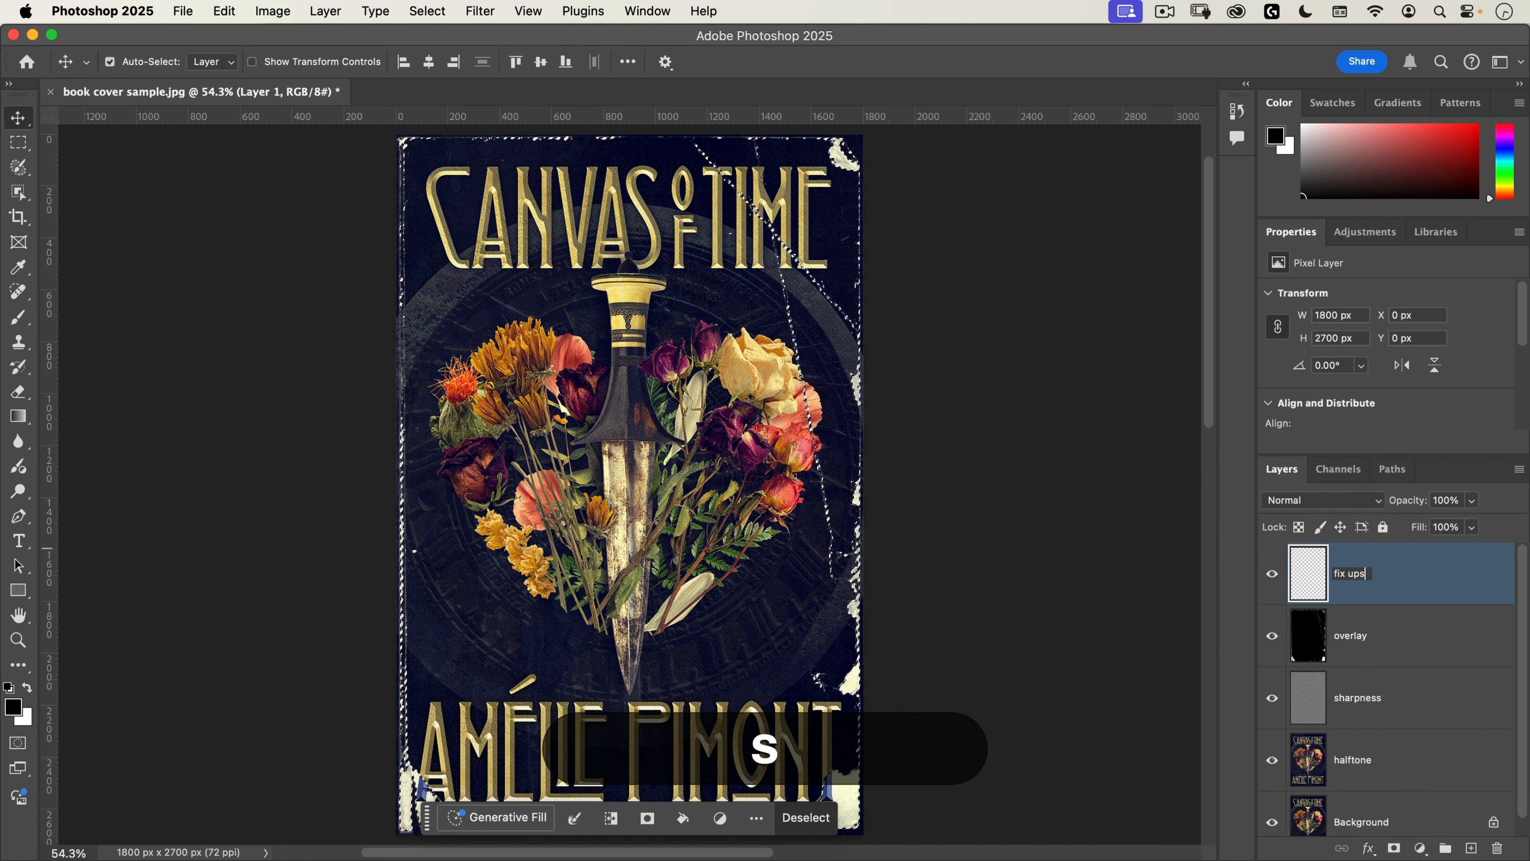
key(Return)
Step: With the Clone Stamp in Normal mode, clone the nearby paper texture over the blue foot of the author name's last letter T
key(space)
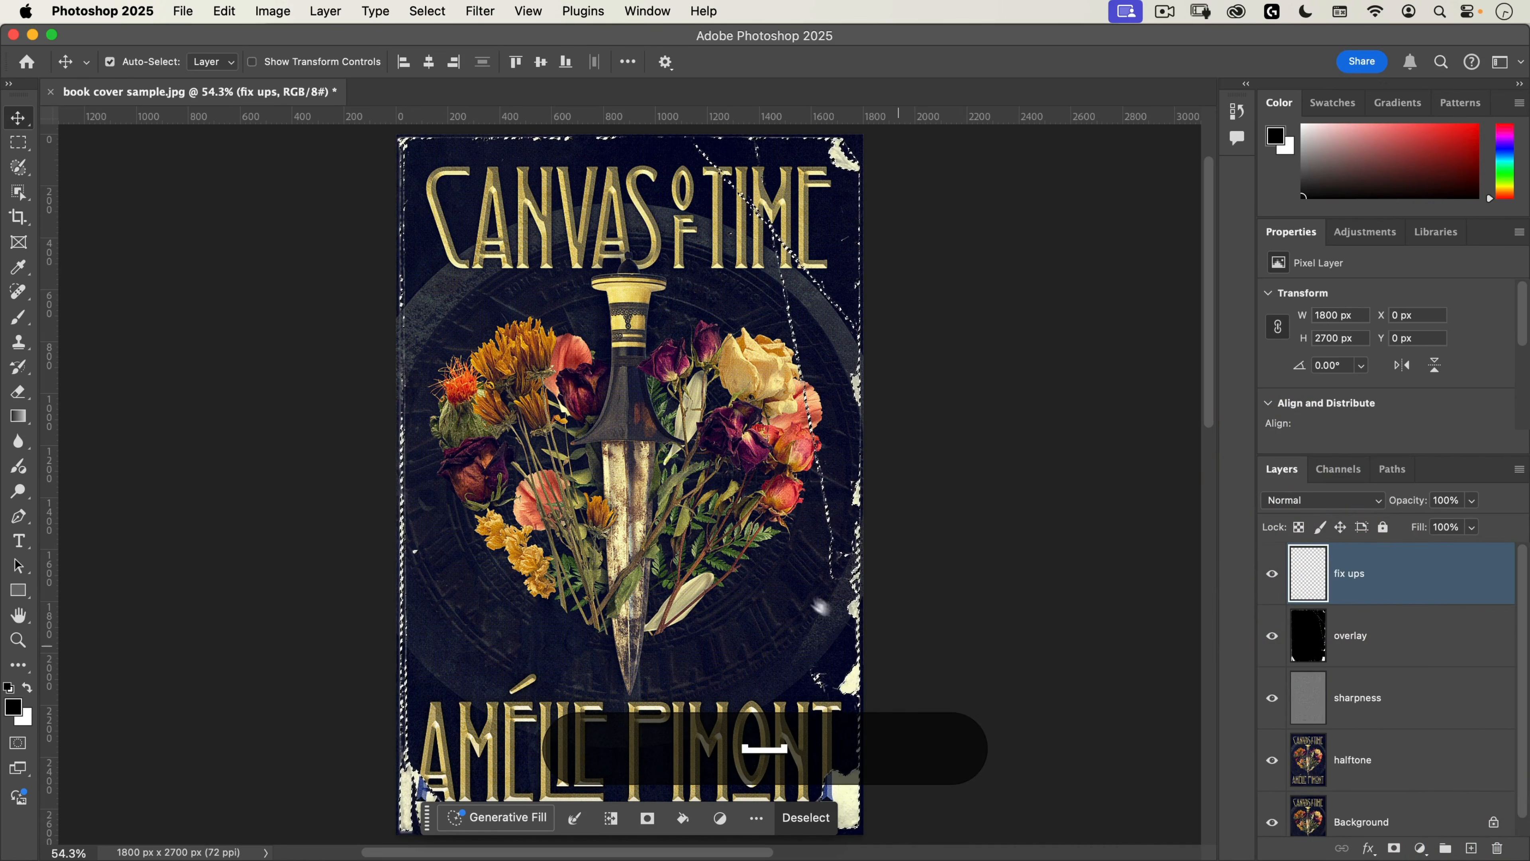
drag(813, 603, 767, 323)
drag(770, 487, 881, 445)
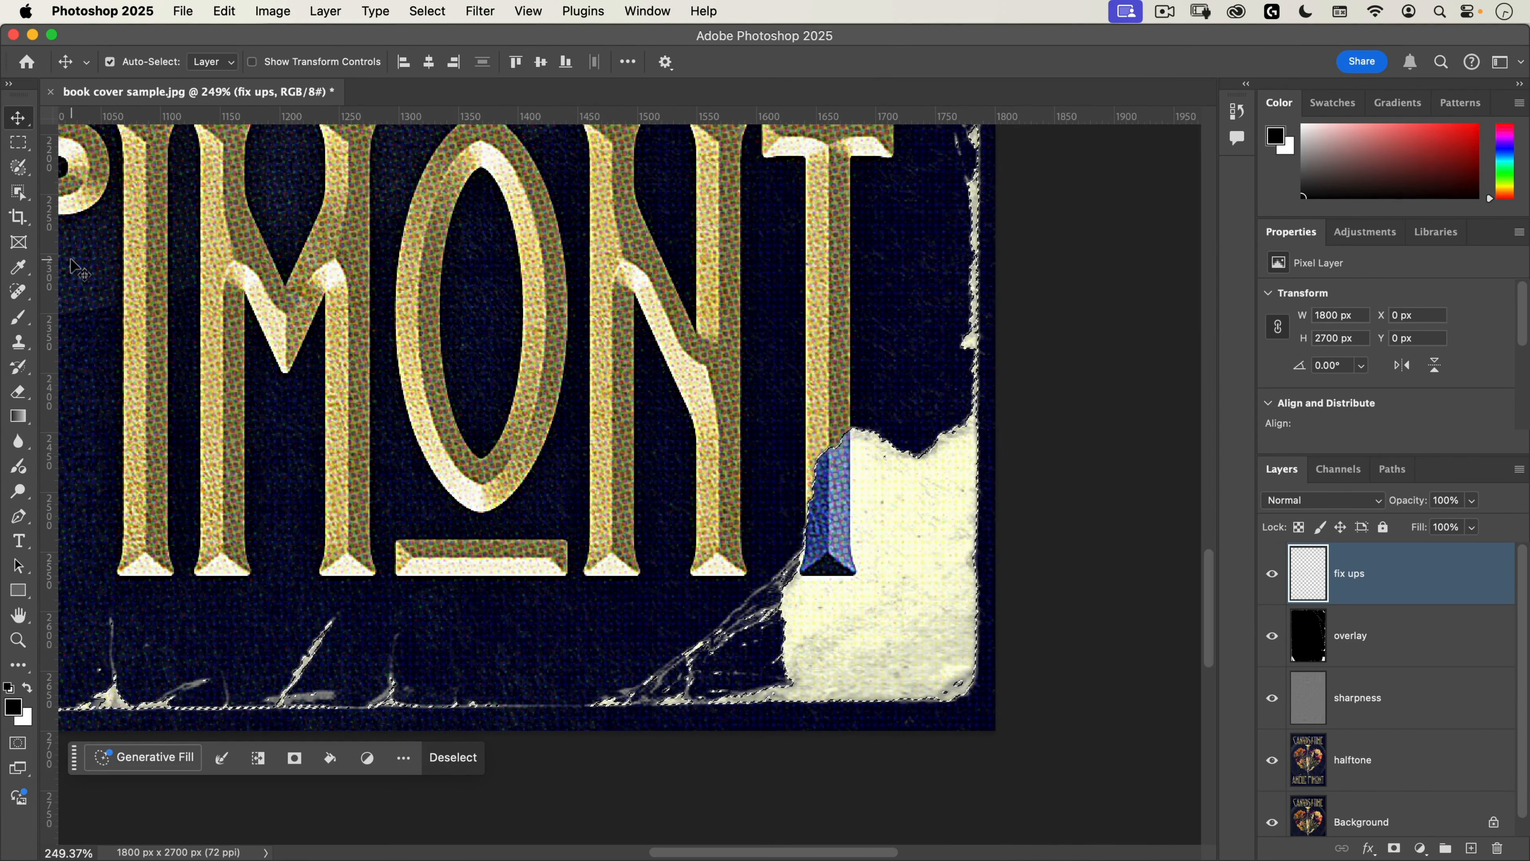
key(s)
click(291, 61)
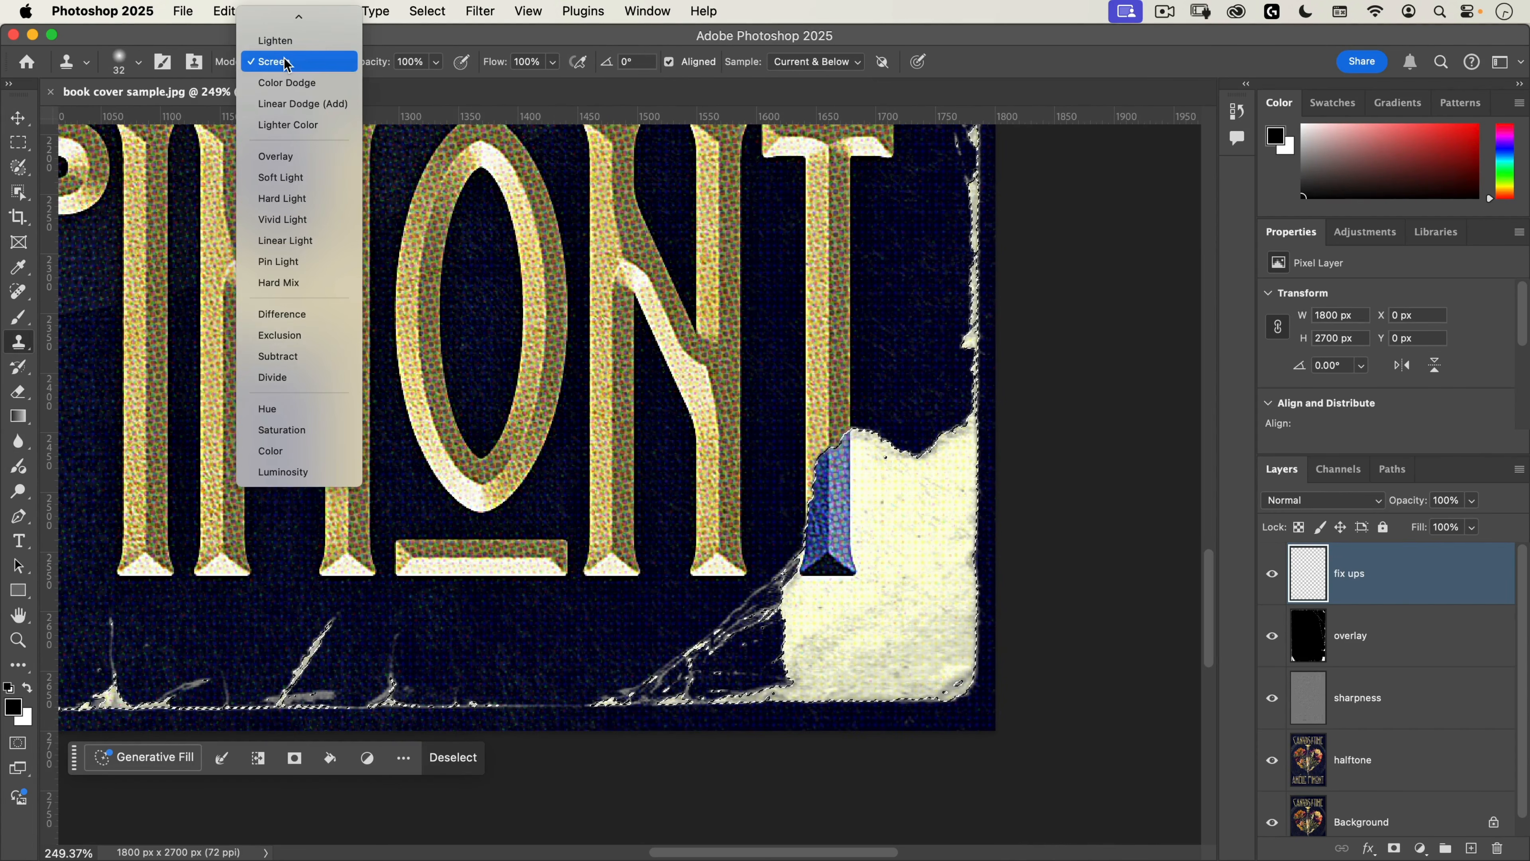
click(293, 21)
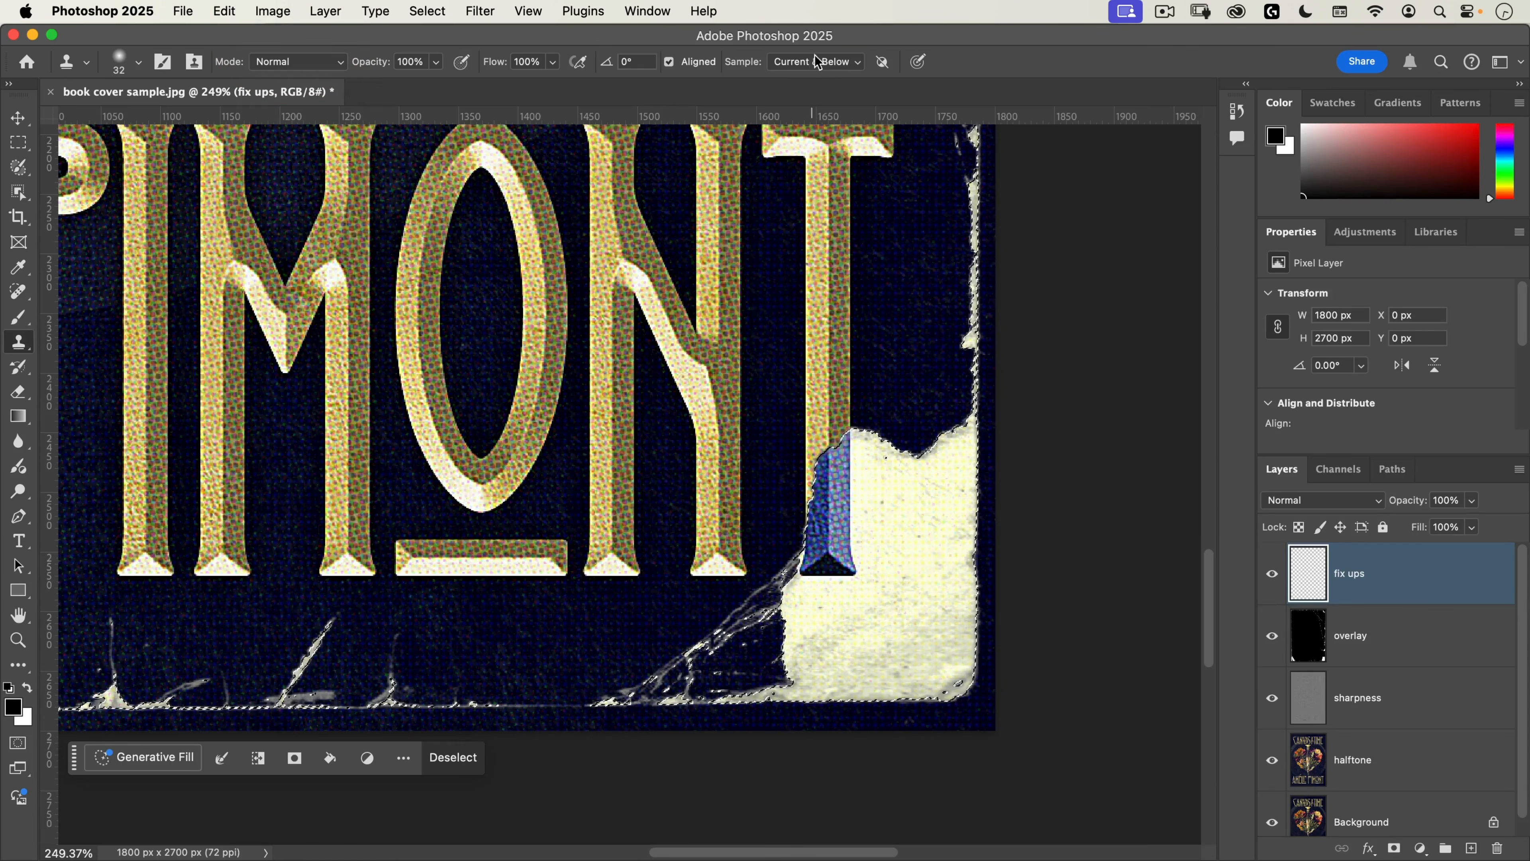
key(alt)
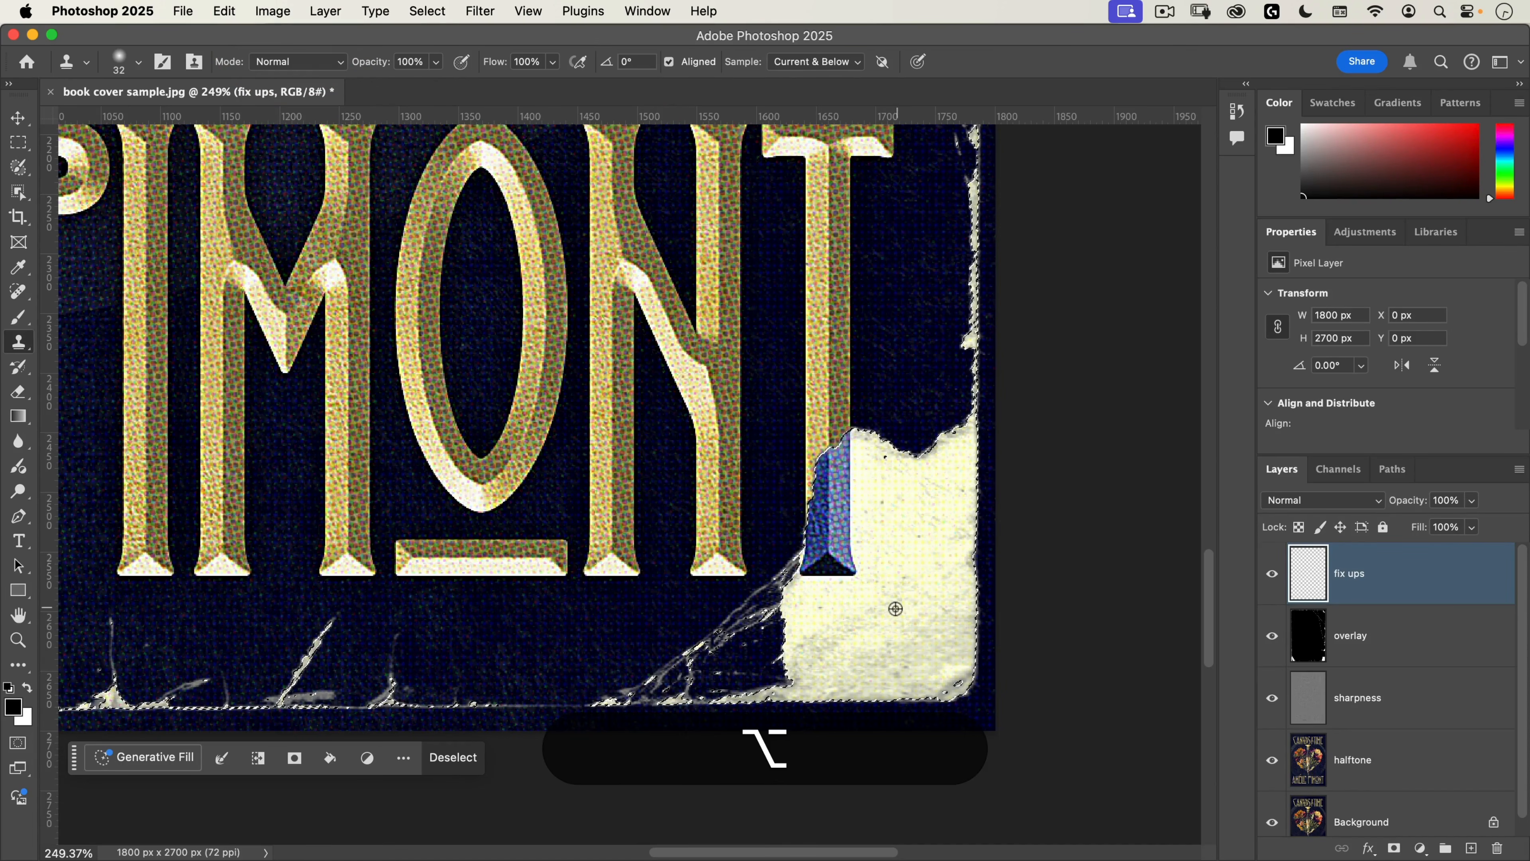
alt+click(909, 582)
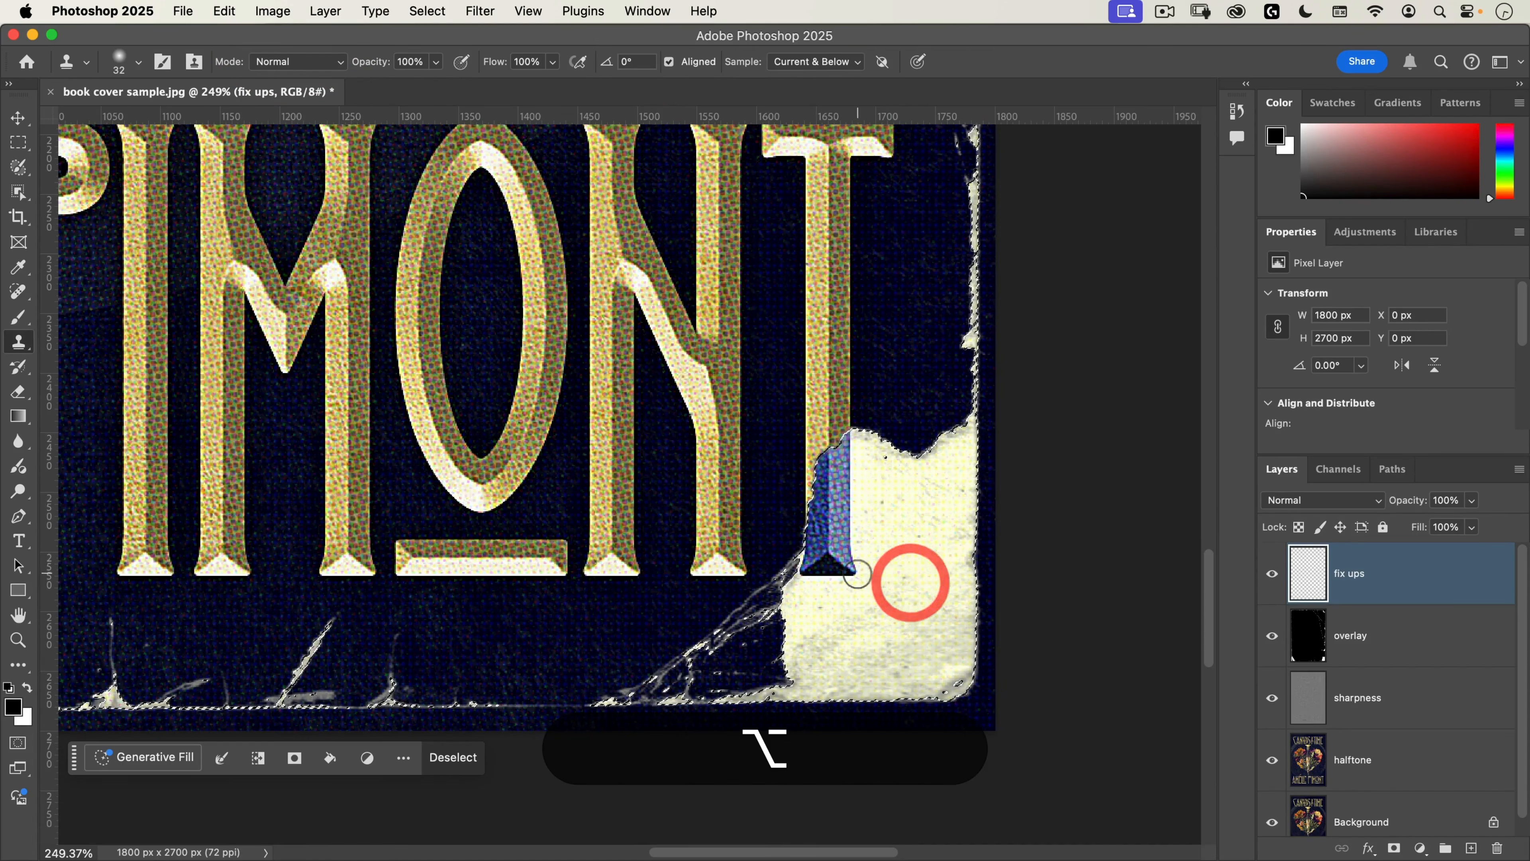
mouse_move(854, 577)
mouse_down()
mouse_move(843, 477)
mouse_move(849, 444)
mouse_move(859, 468)
mouse_move(849, 449)
mouse_move(867, 438)
mouse_move(831, 458)
mouse_move(819, 537)
mouse_move(825, 475)
mouse_move(831, 512)
mouse_move(804, 578)
mouse_move(831, 546)
mouse_up()
alt+click(888, 521)
alt+click(890, 535)
alt+click(898, 529)
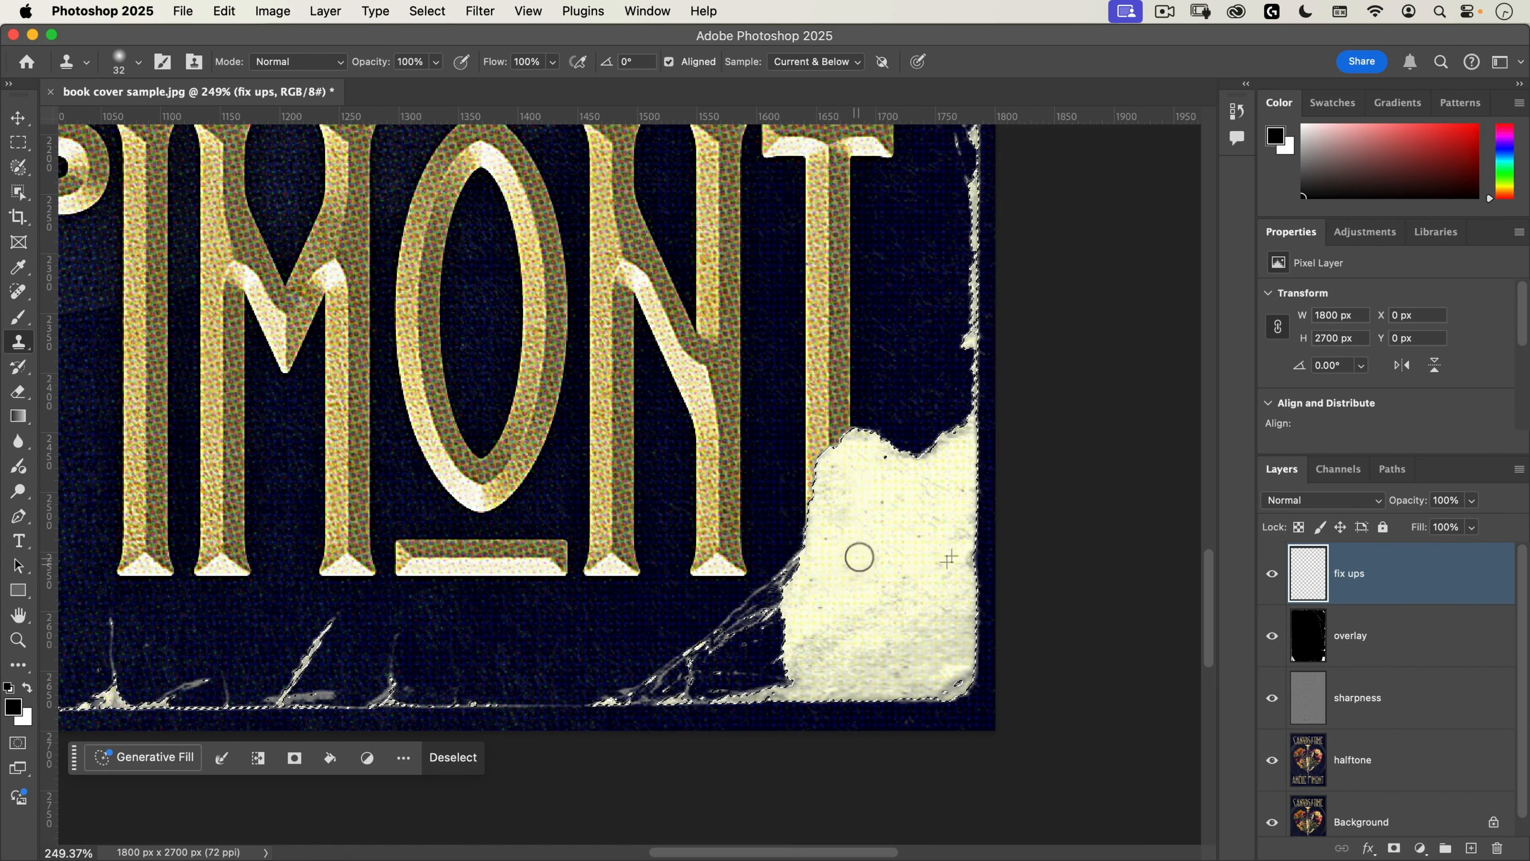
Step: Clone the torn paper texture over the blue foot of the author name's first letter A
scroll(790, 605, down, 5)
drag(480, 577, 868, 554)
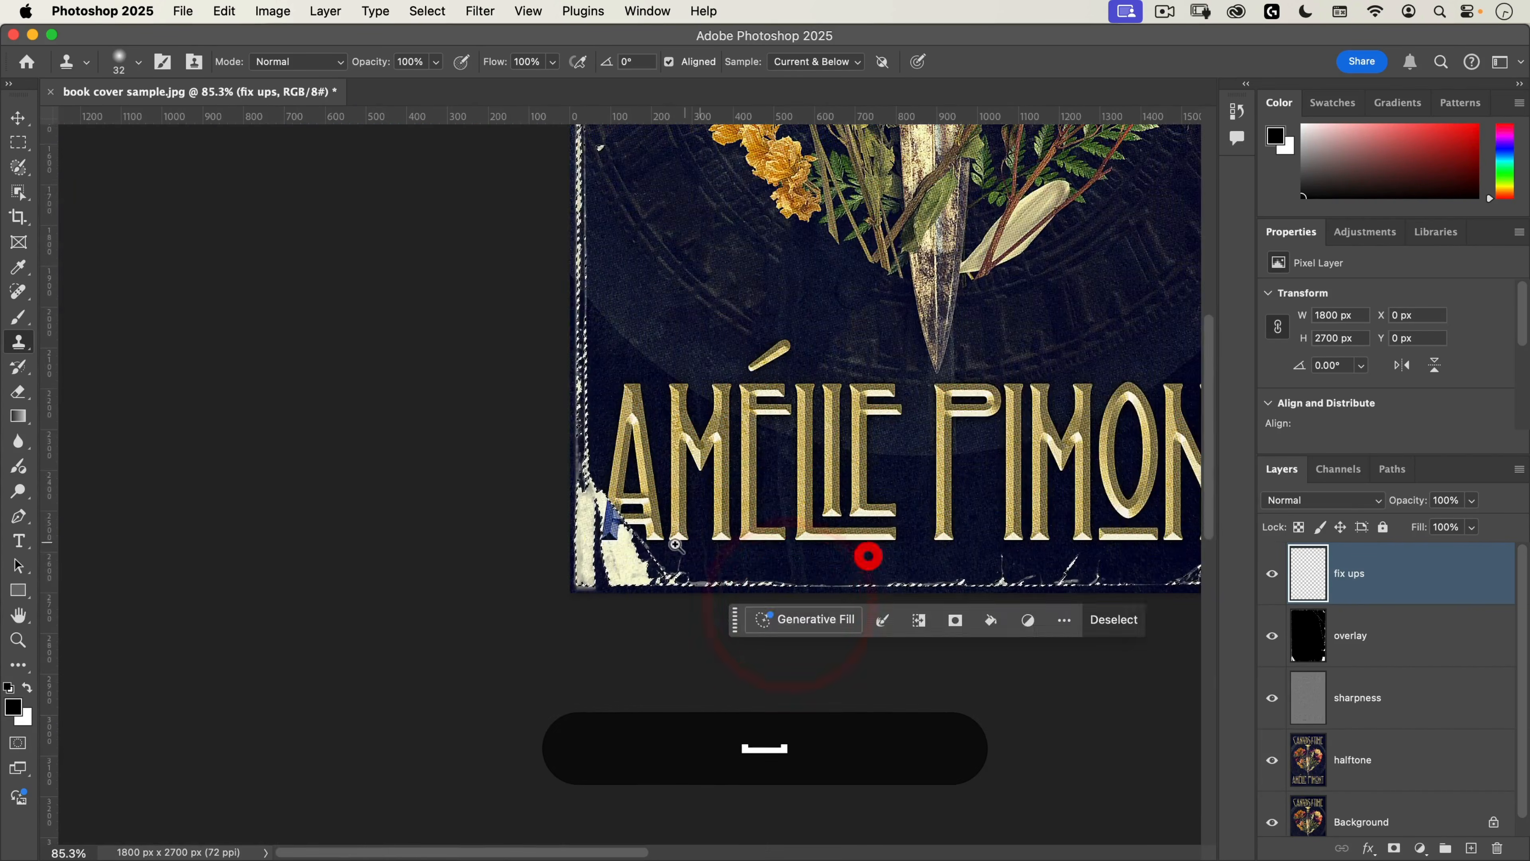
drag(684, 529, 769, 482)
alt+click(492, 597)
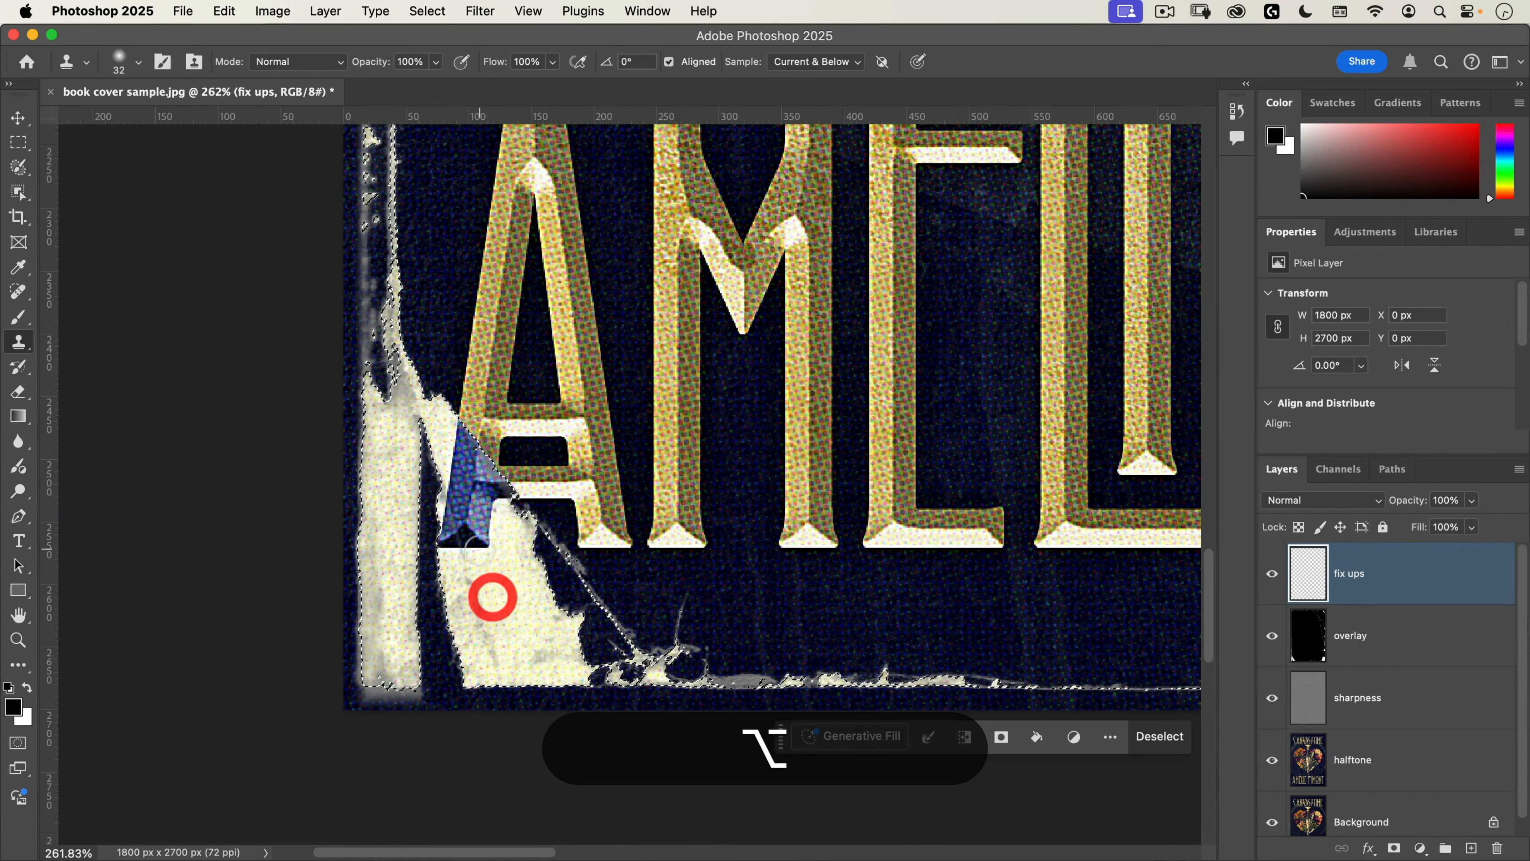
mouse_move(472, 515)
mouse_down()
mouse_move(491, 508)
mouse_move(479, 522)
mouse_up()
alt+click(488, 533)
alt+click(494, 585)
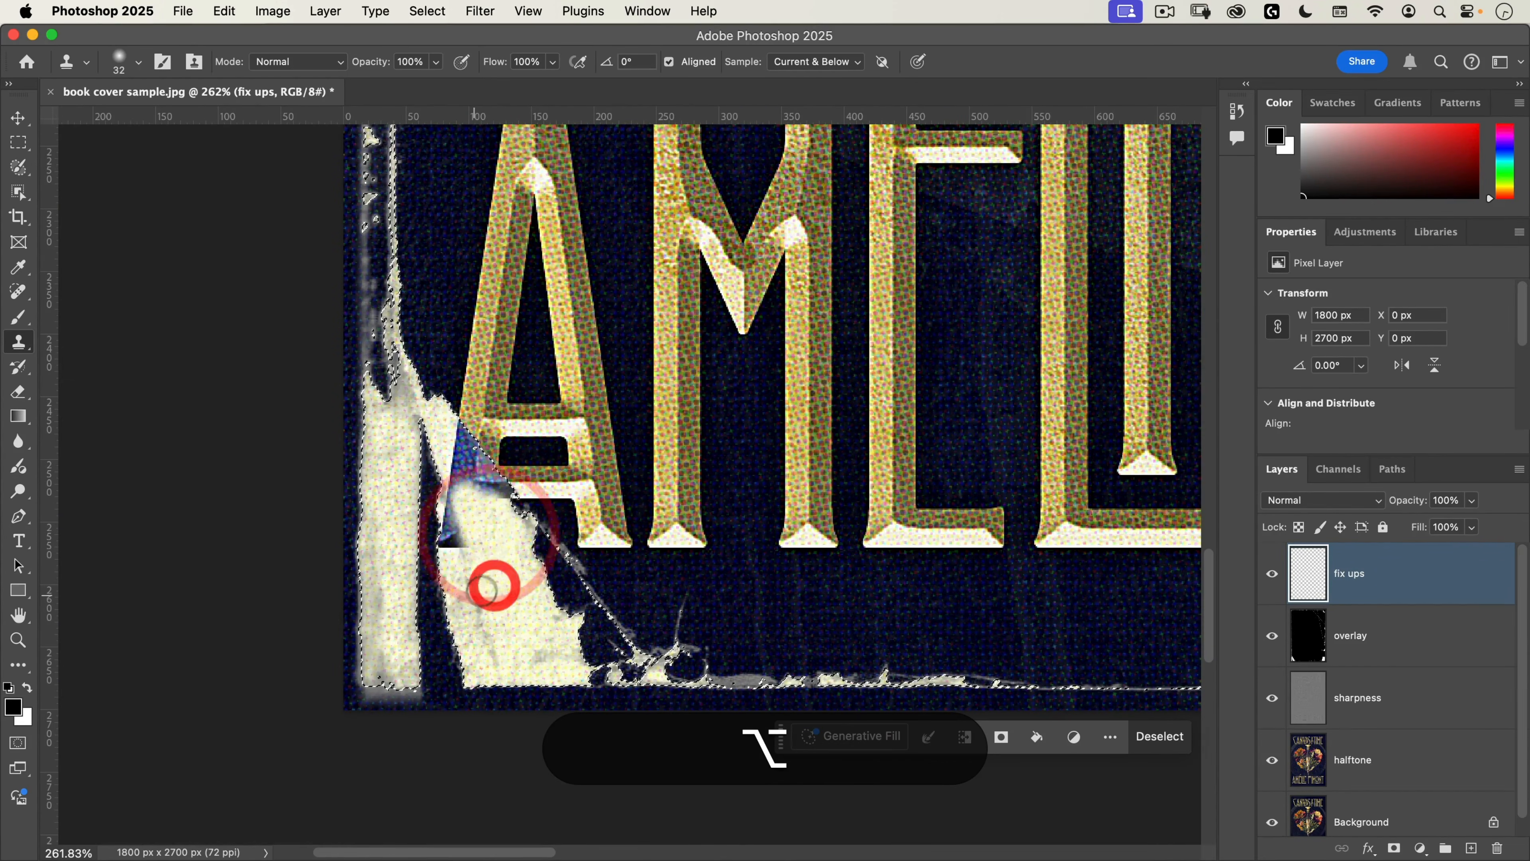
drag(474, 593, 479, 616)
alt+click(473, 598)
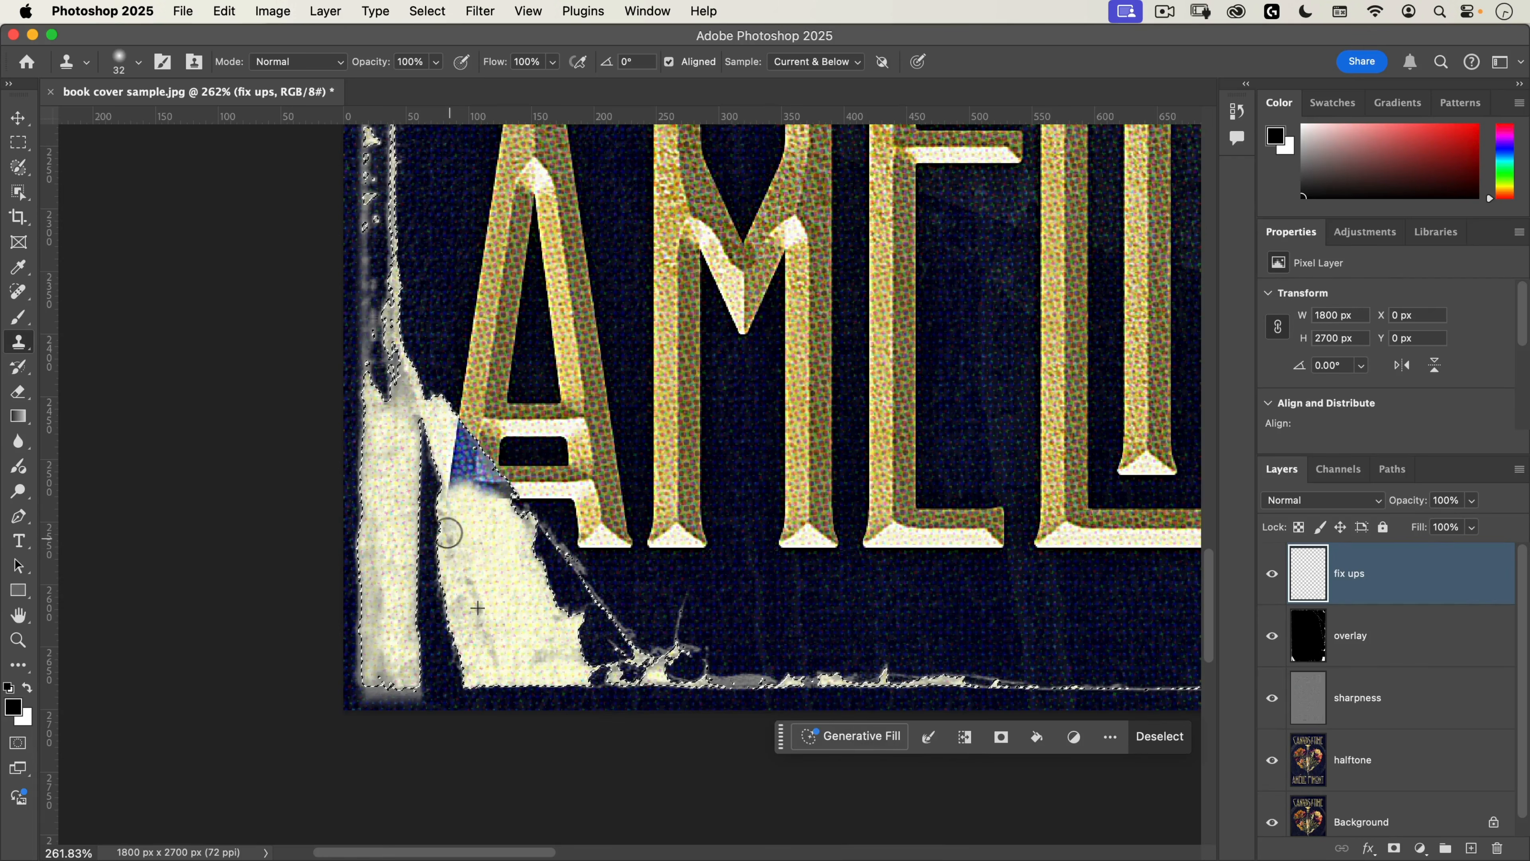
alt+click(447, 547)
Step: Clone more paper texture over the remaining blue triangle on the first letter A, up to the tear's edge
alt+click(487, 554)
mouse_move(498, 504)
mouse_down()
mouse_move(458, 436)
mouse_move(480, 474)
mouse_move(466, 494)
mouse_move(451, 455)
mouse_move(472, 504)
mouse_up()
click(502, 500)
alt+click(510, 554)
alt+click(493, 541)
alt+click(478, 525)
drag(457, 428, 474, 447)
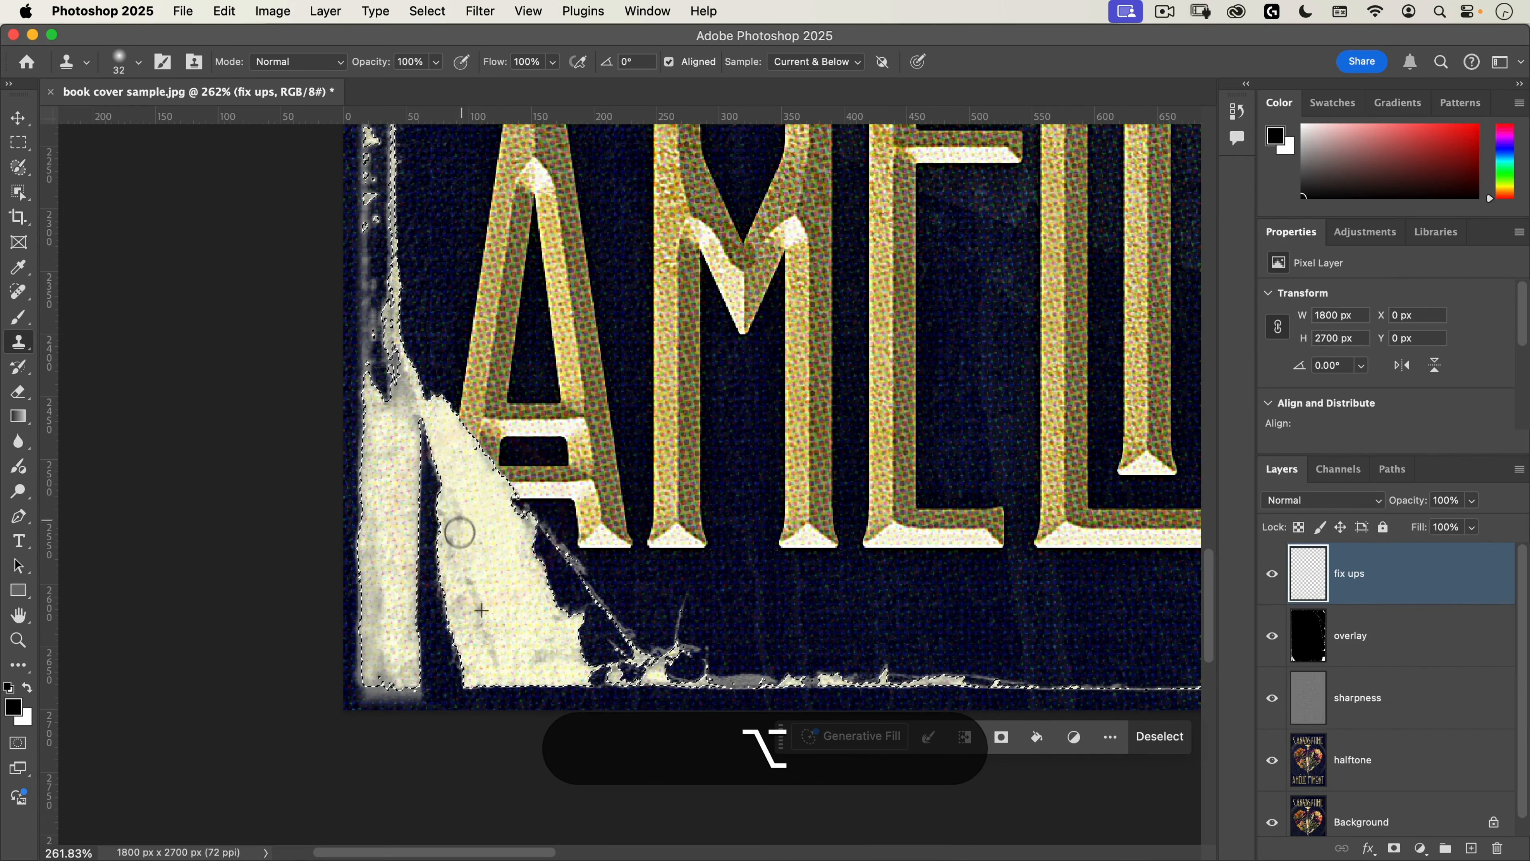
key(space)
drag(458, 533, 457, 581)
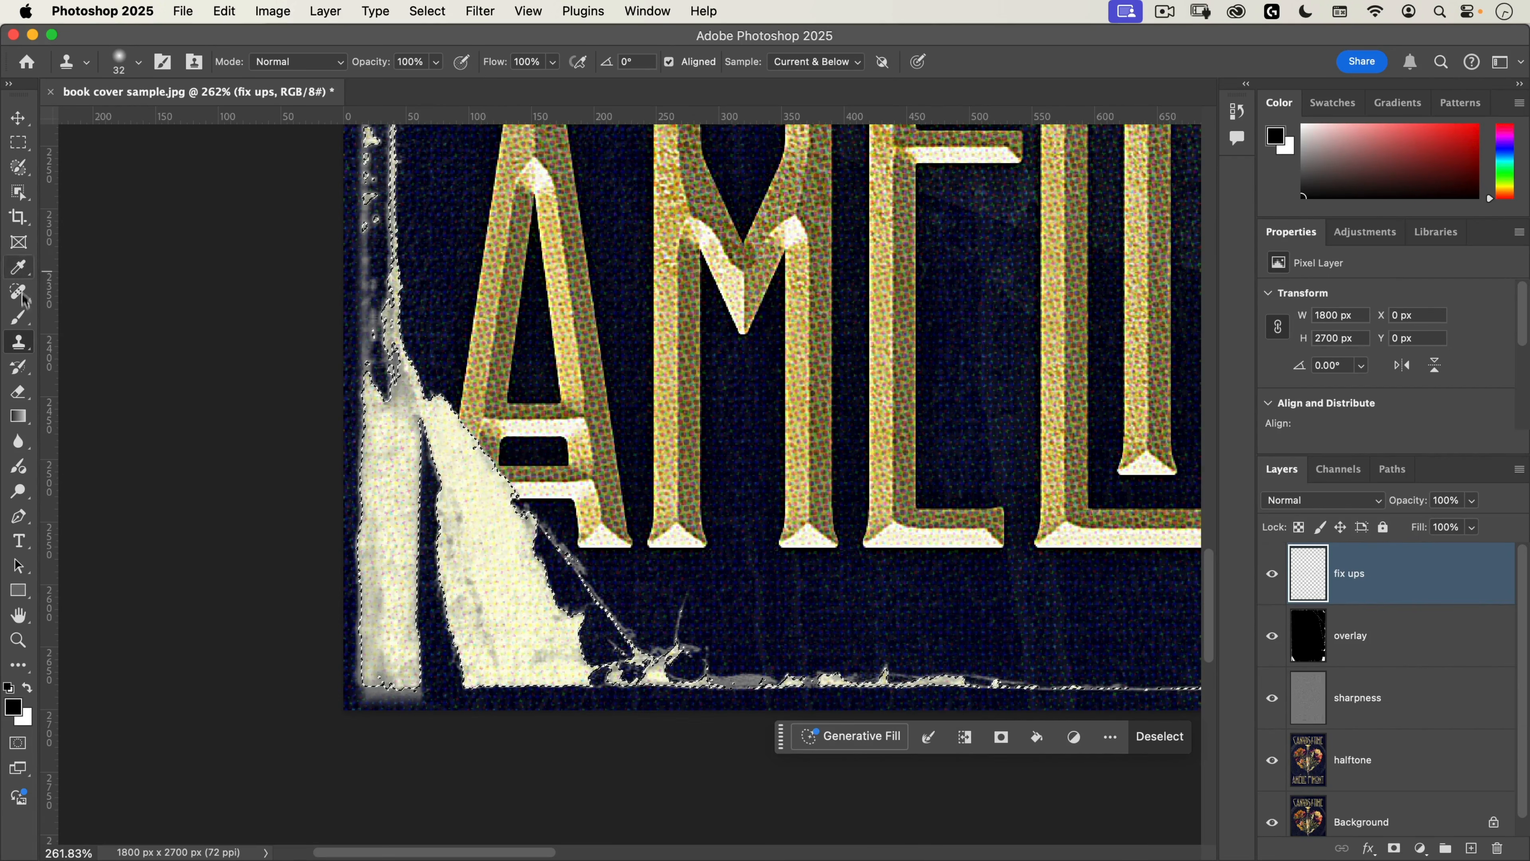
Step: Switch to the Brush tool and sample the cream paper colour of the torn corner as the foreground colour
click(18, 316)
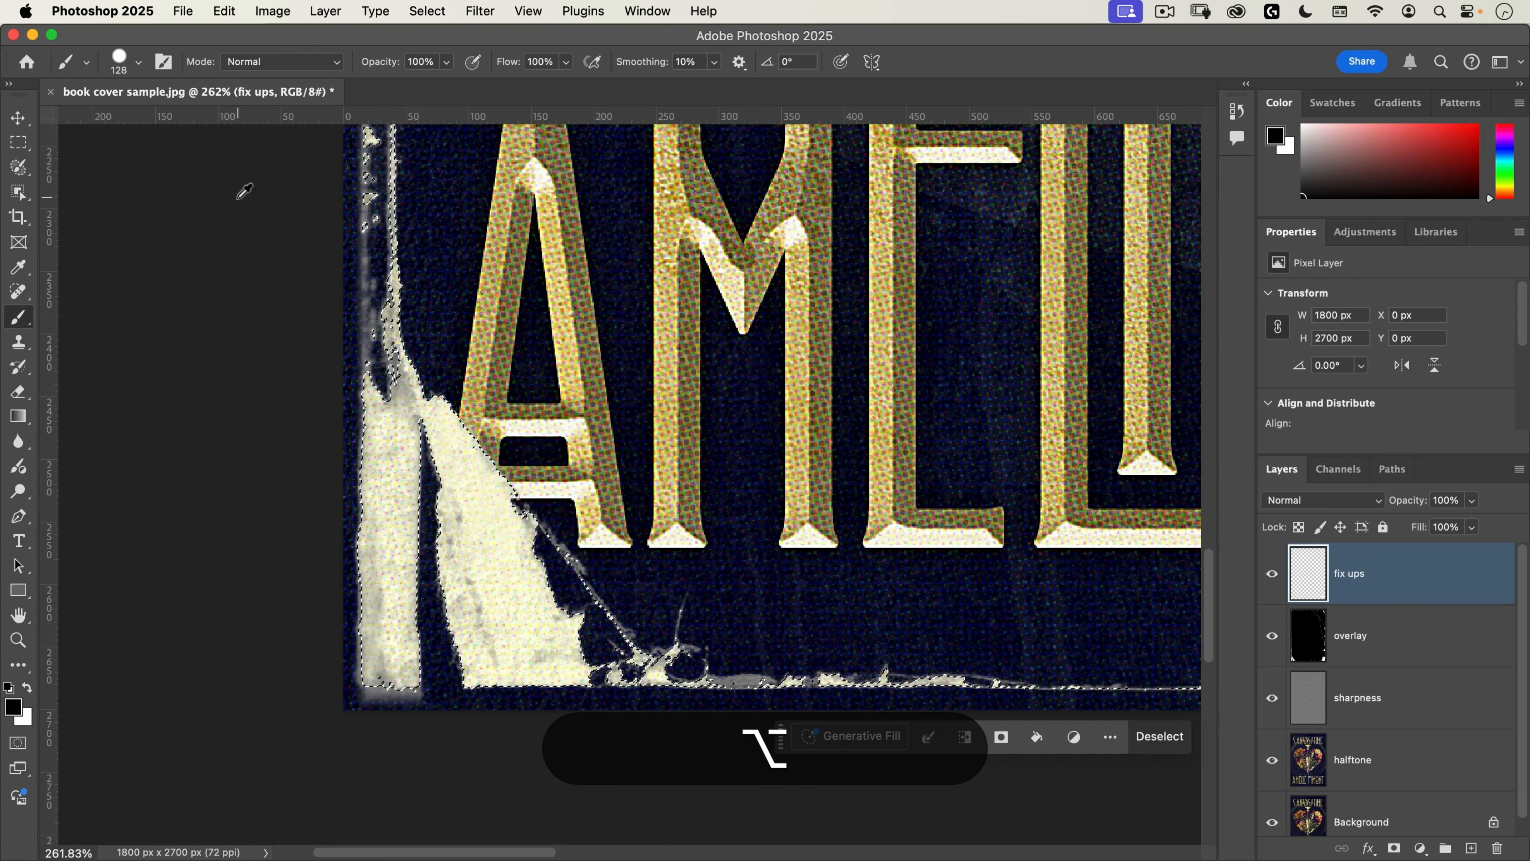
alt+click(496, 558)
drag(496, 559, 504, 546)
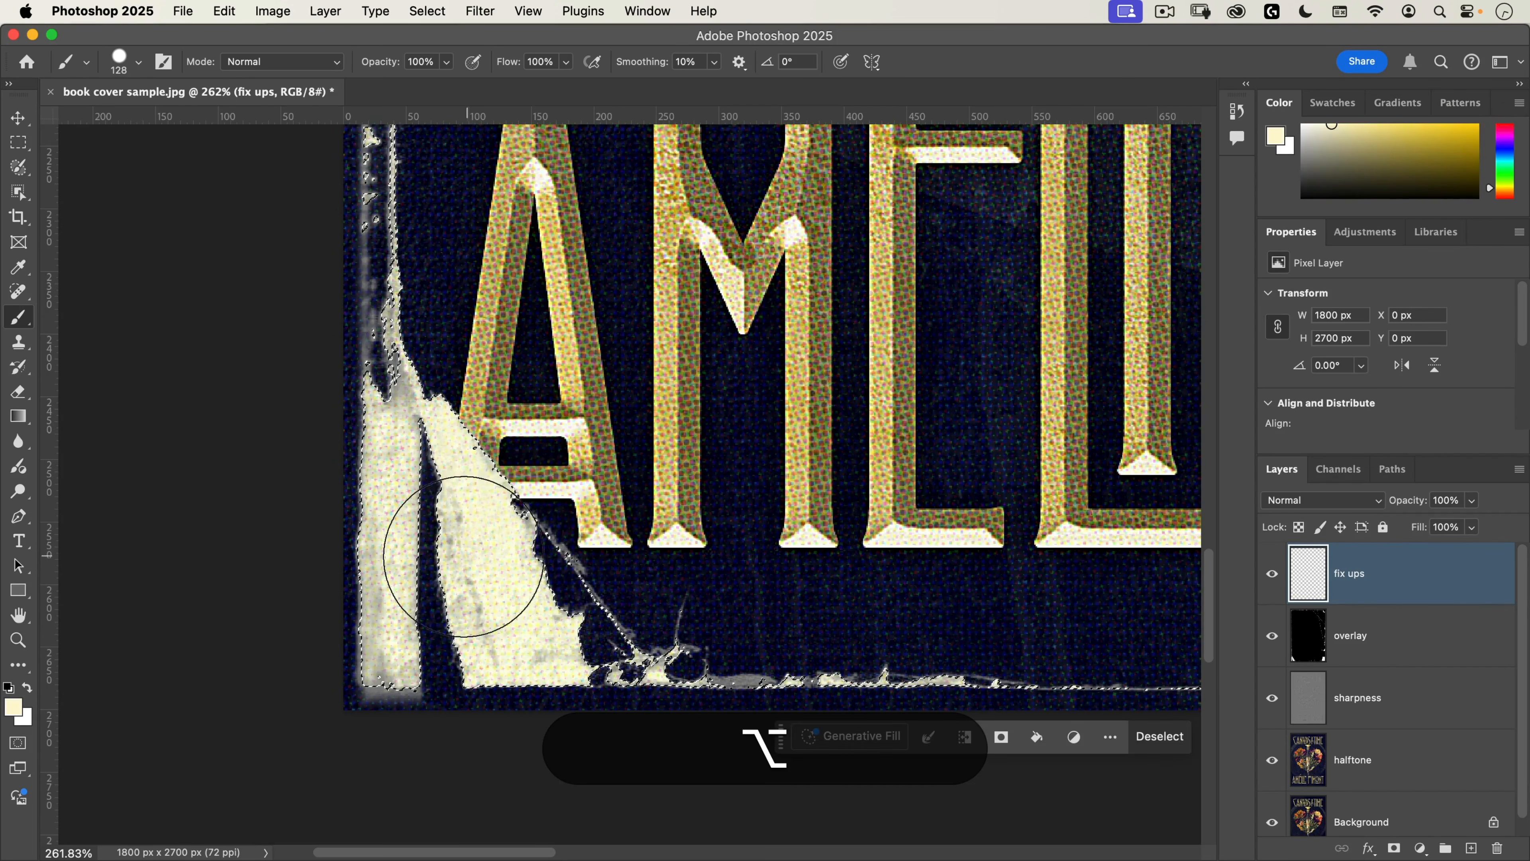
click(19, 665)
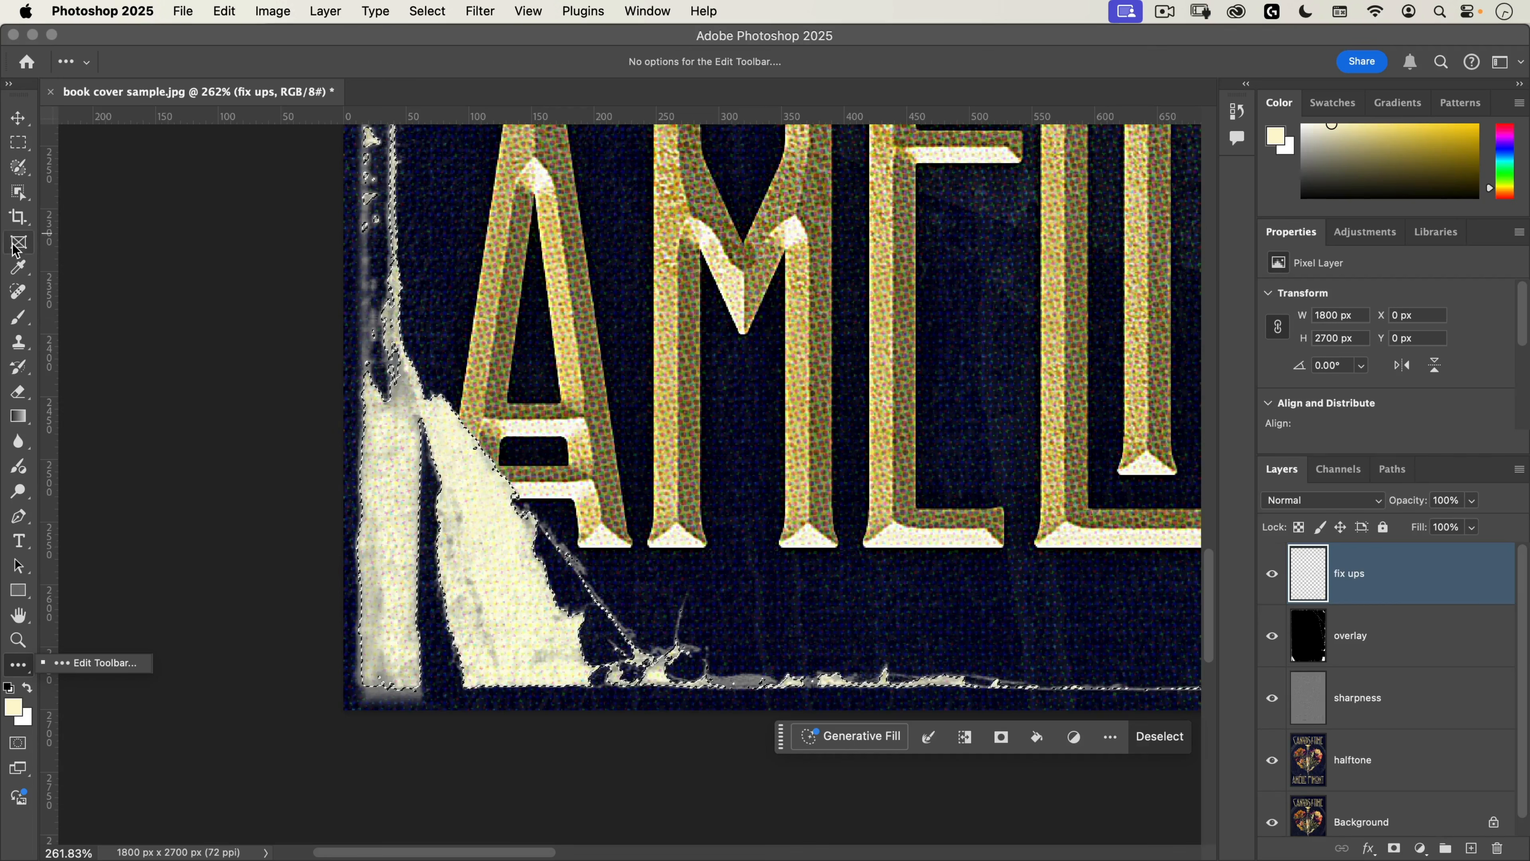
Step: Set the Eyedropper sample size to 5 by 5 Average and resample the cream paper colour from the torn corner
click(18, 267)
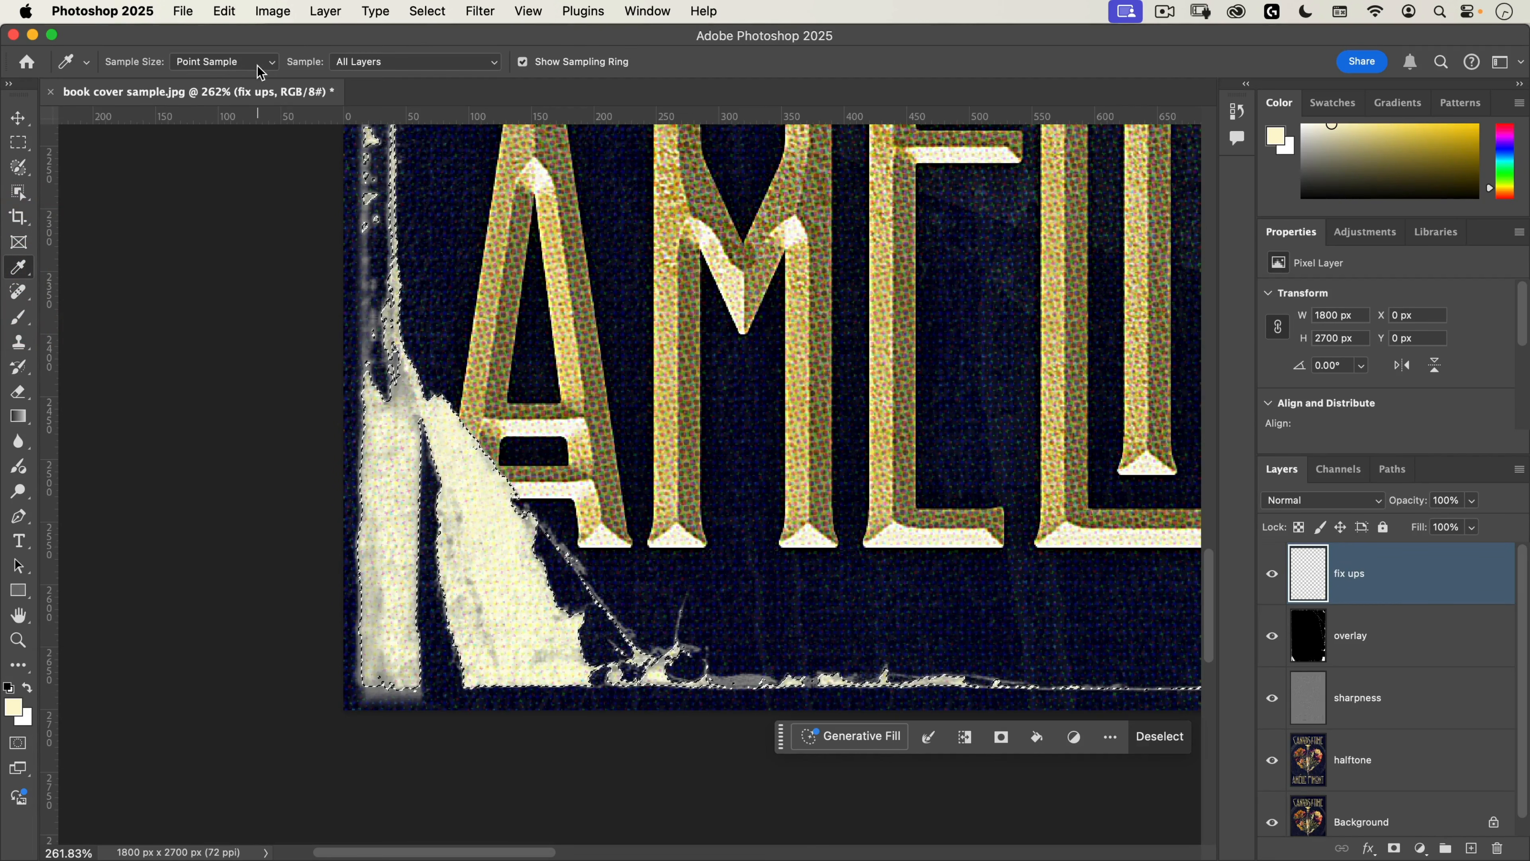
click(217, 61)
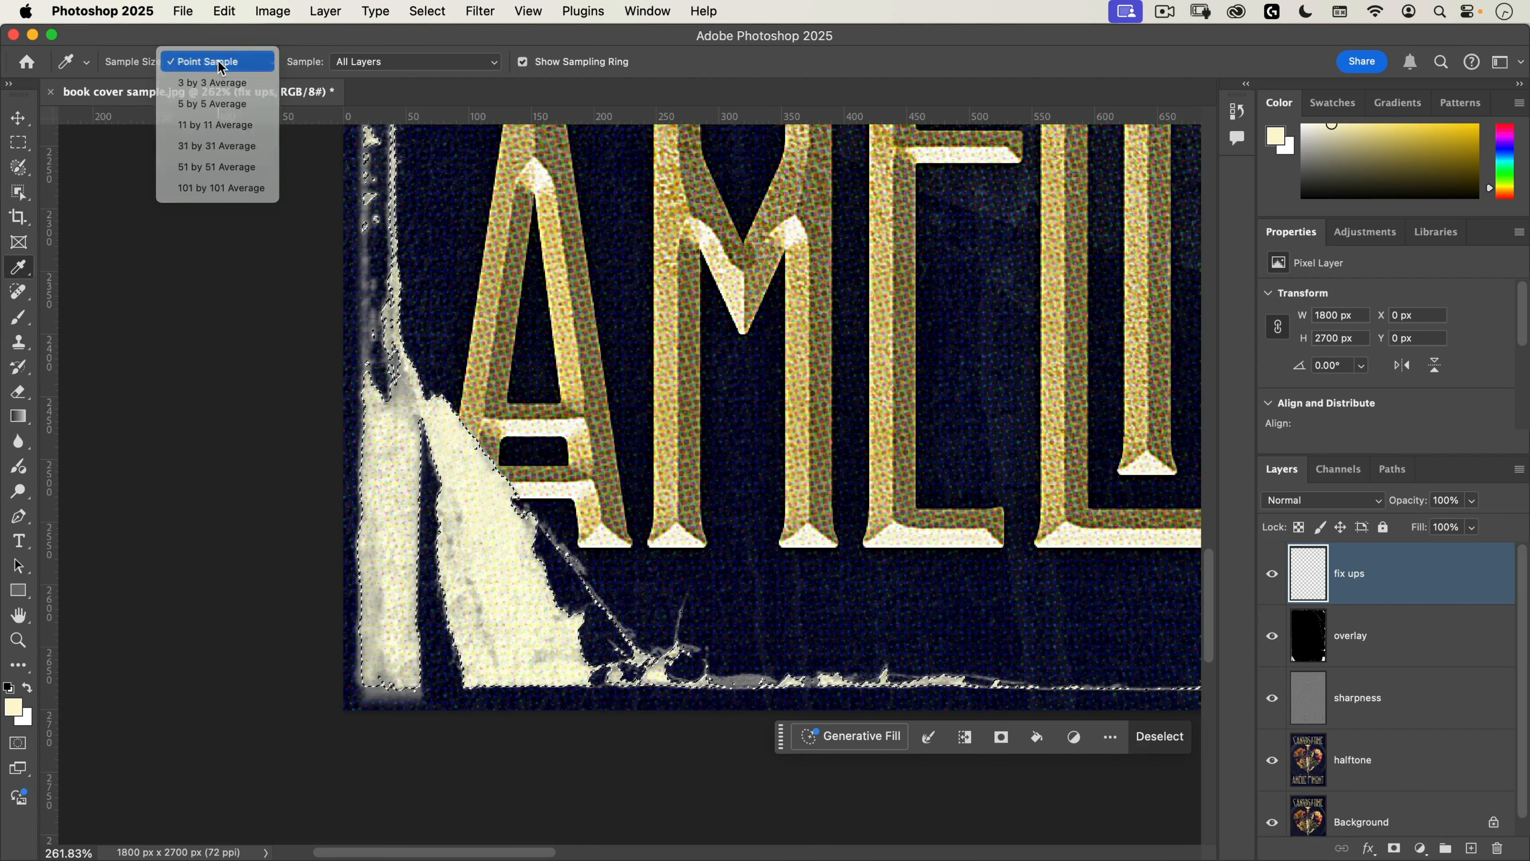
click(217, 104)
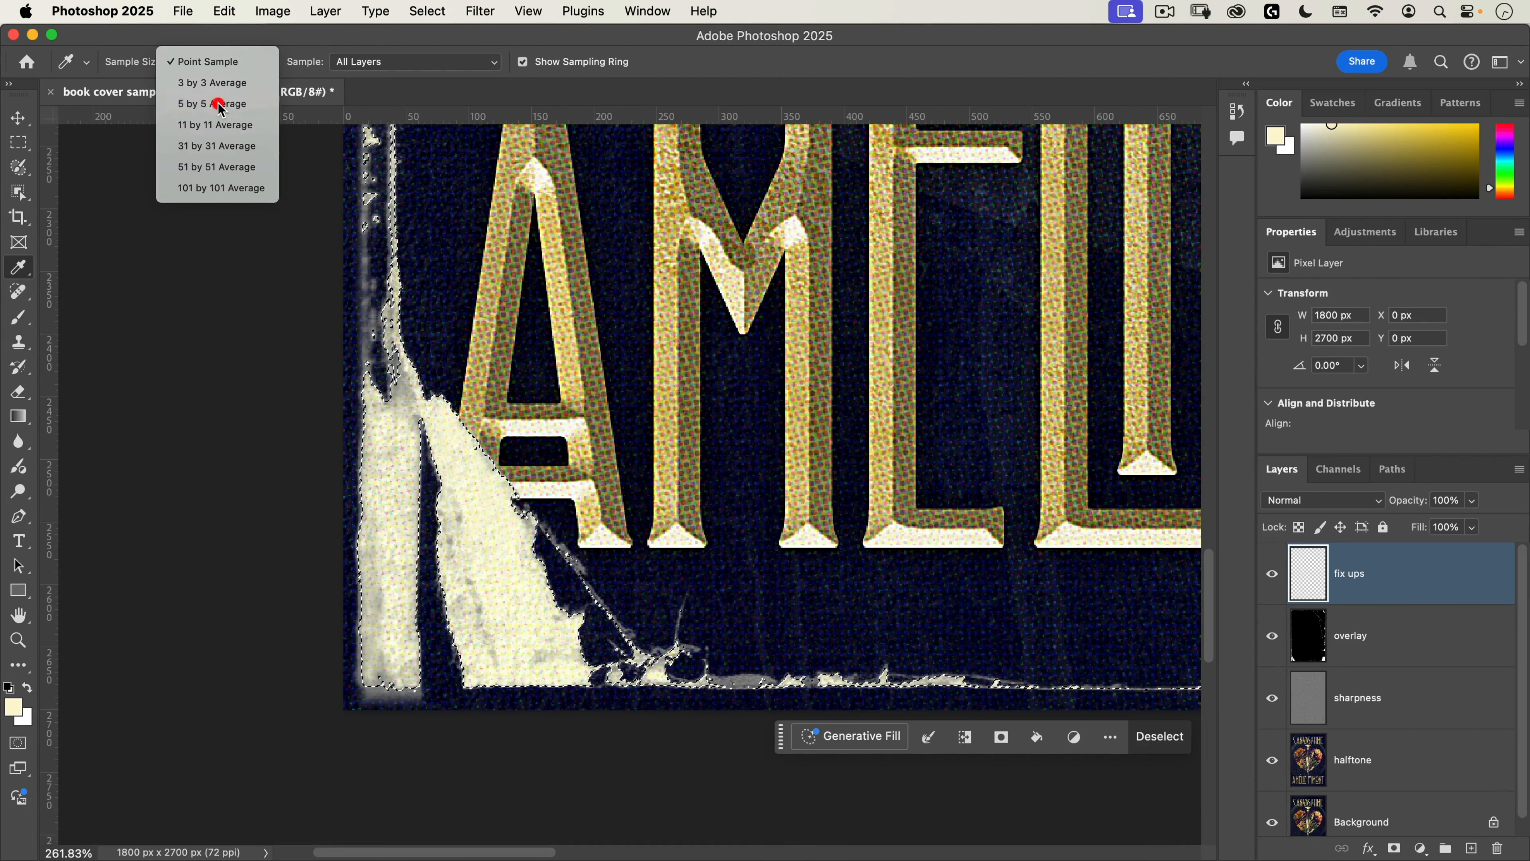
click(486, 547)
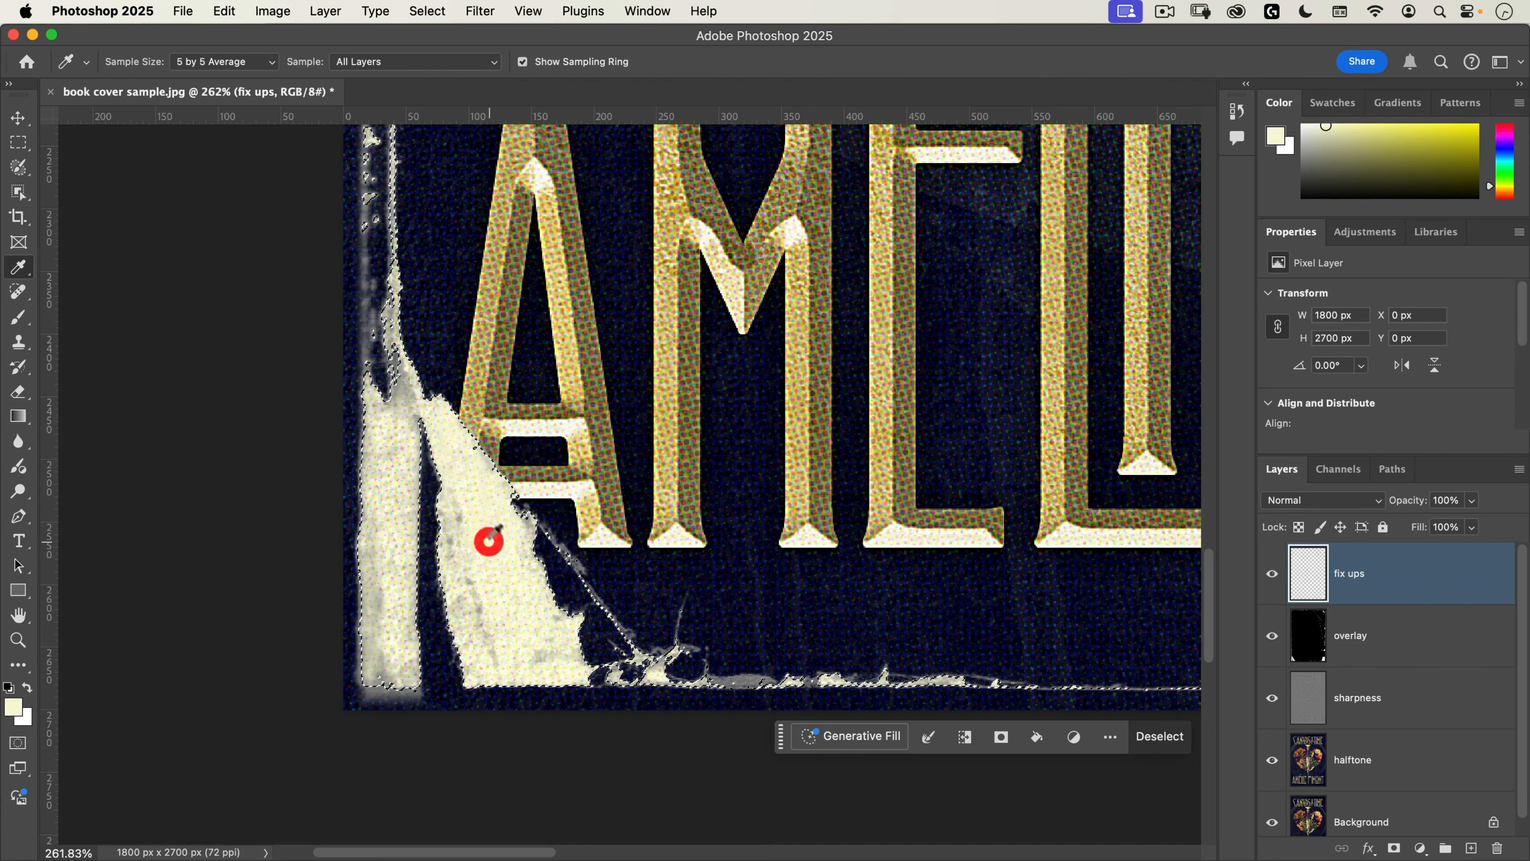
Step: With the Brush tool, paint the sampled cream along the selected crease running through the pink and red flowers
drag(536, 491, 479, 554)
drag(777, 370, 365, 491)
drag(672, 368, 598, 428)
drag(761, 290, 674, 544)
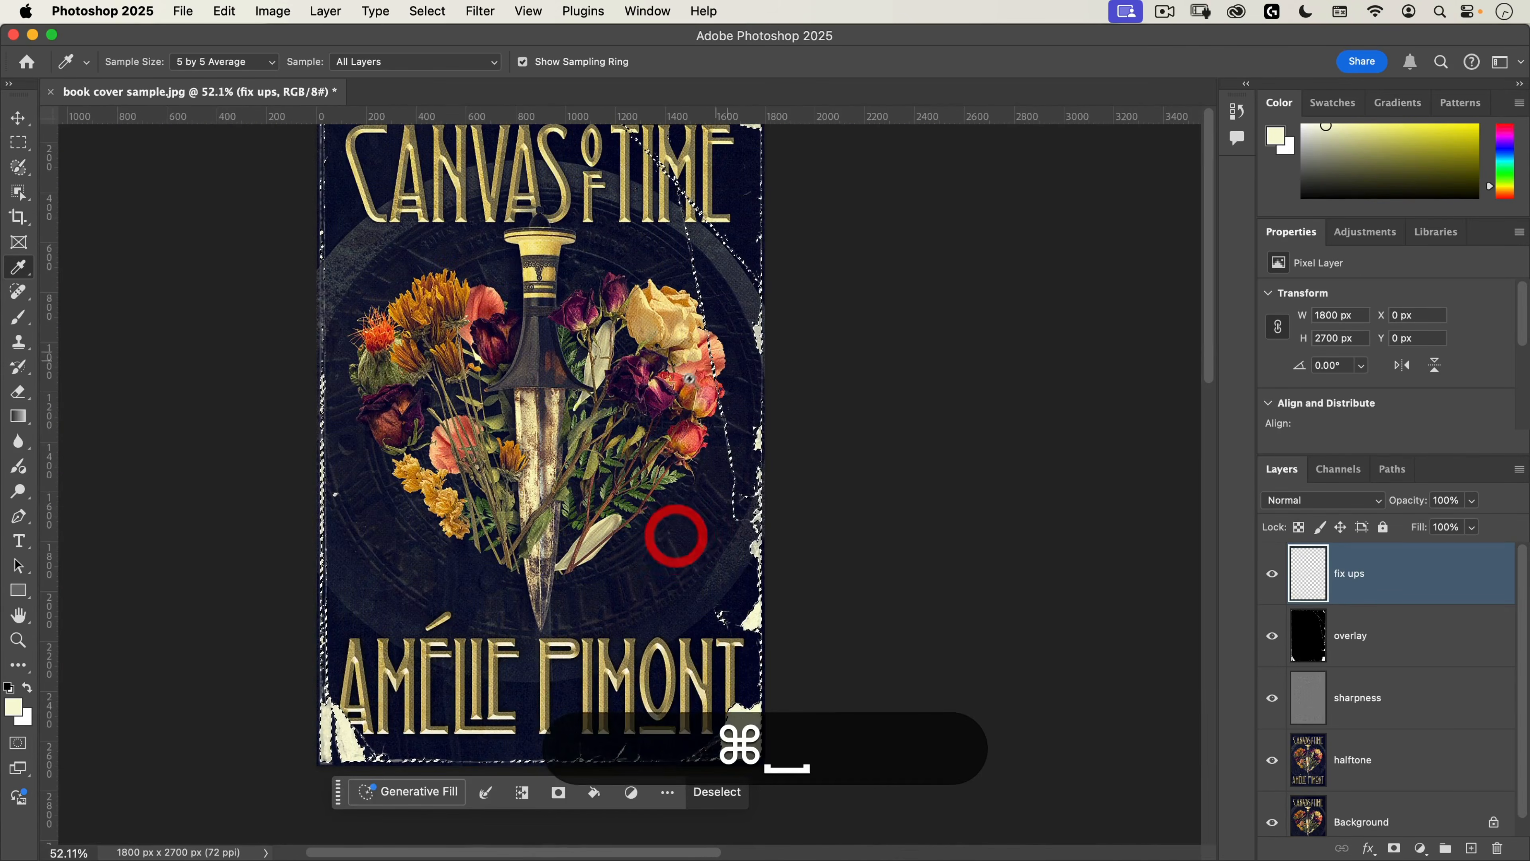
drag(686, 384, 768, 300)
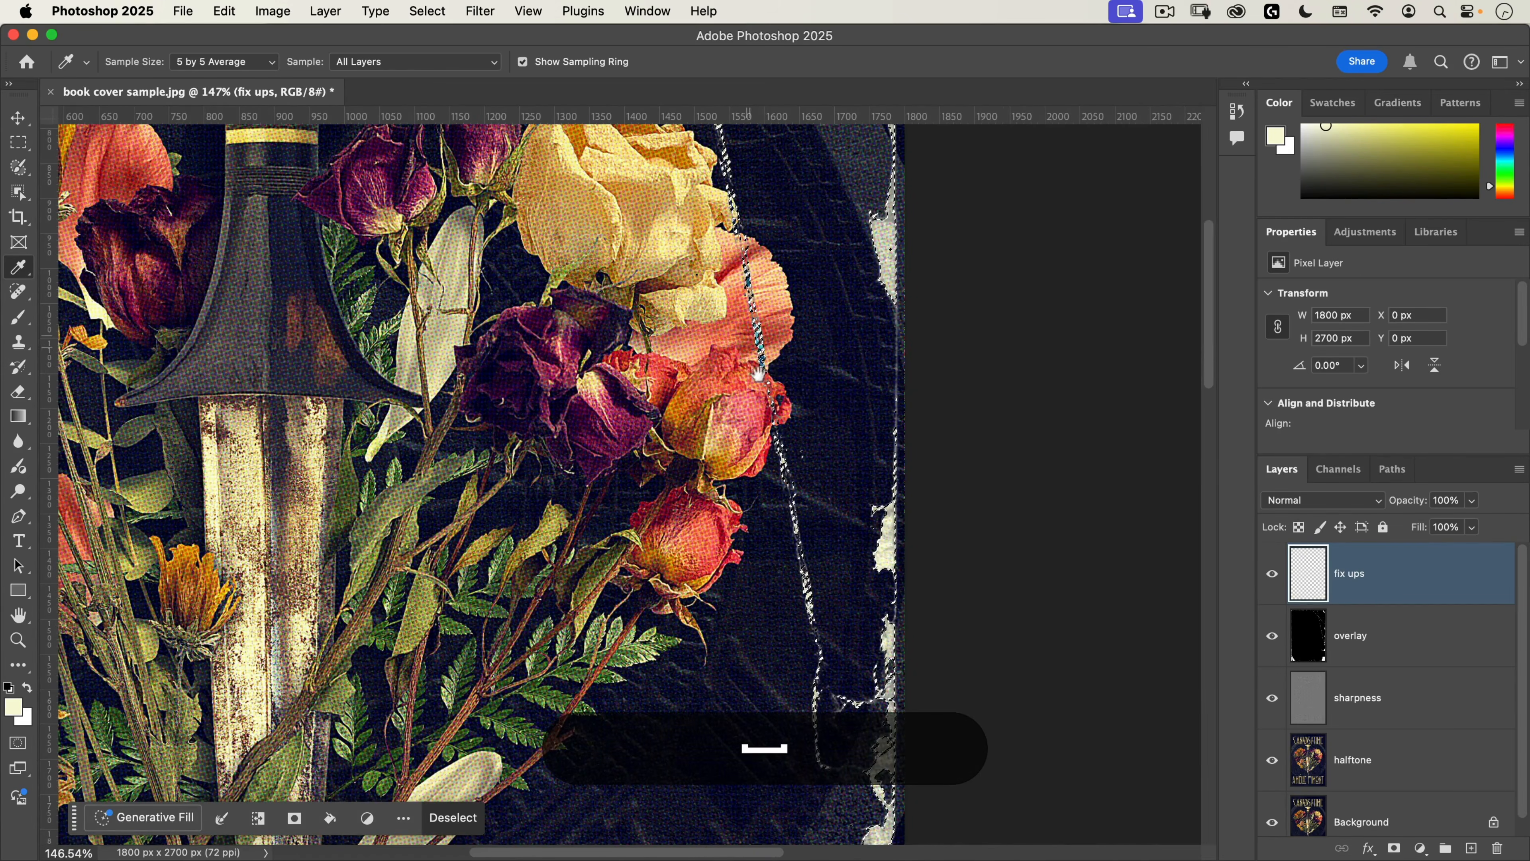
drag(758, 374, 734, 476)
drag(780, 416, 795, 400)
key(b)
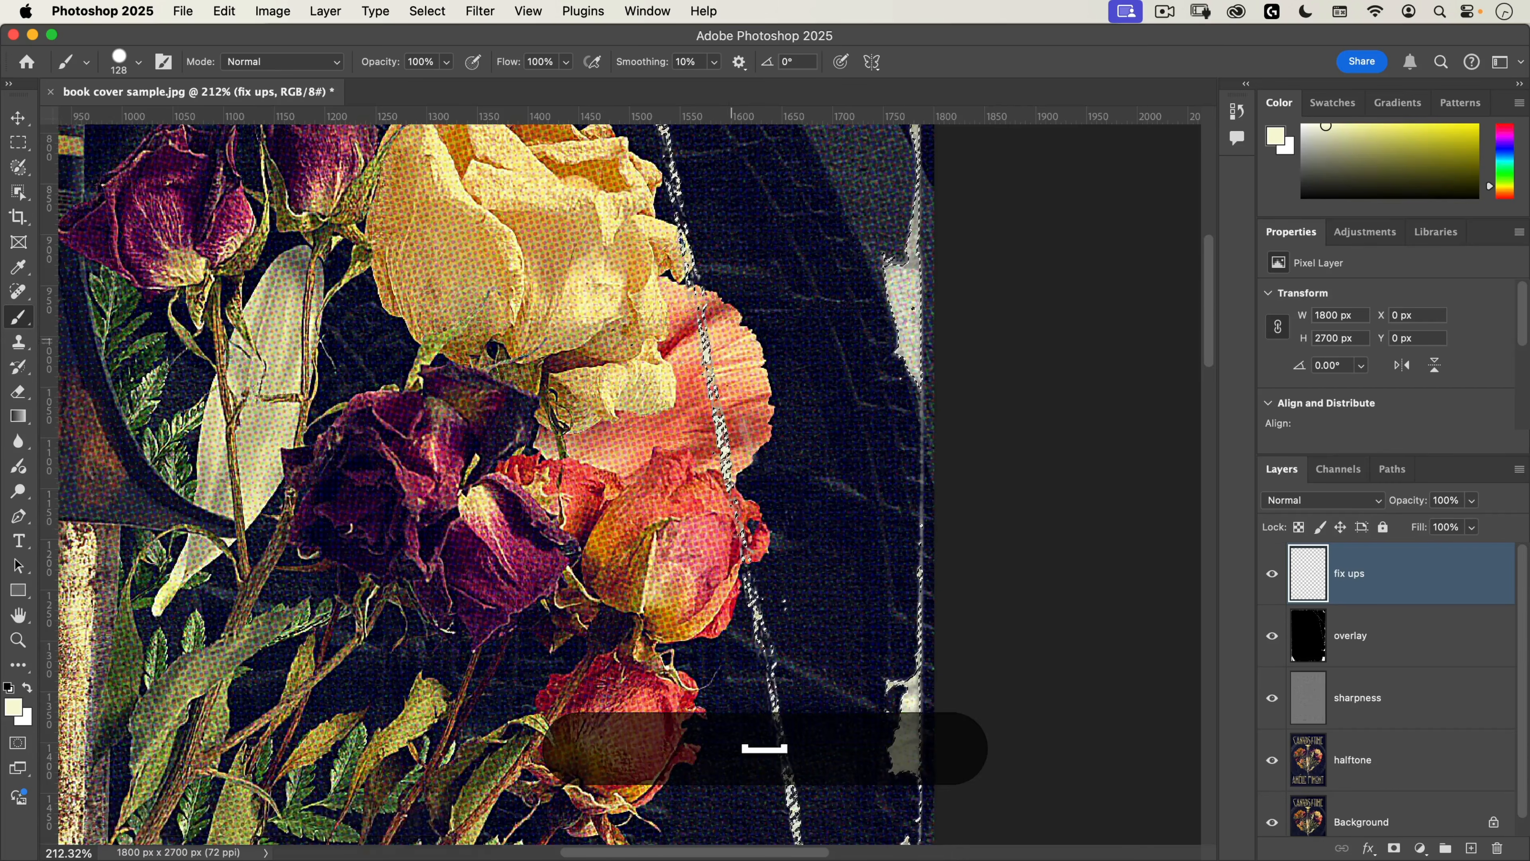
drag(740, 350, 796, 676)
Step: Reduce the brush size to 37 px and paint cream along the creases crossing the title word TIME
key(ctrl+alt)
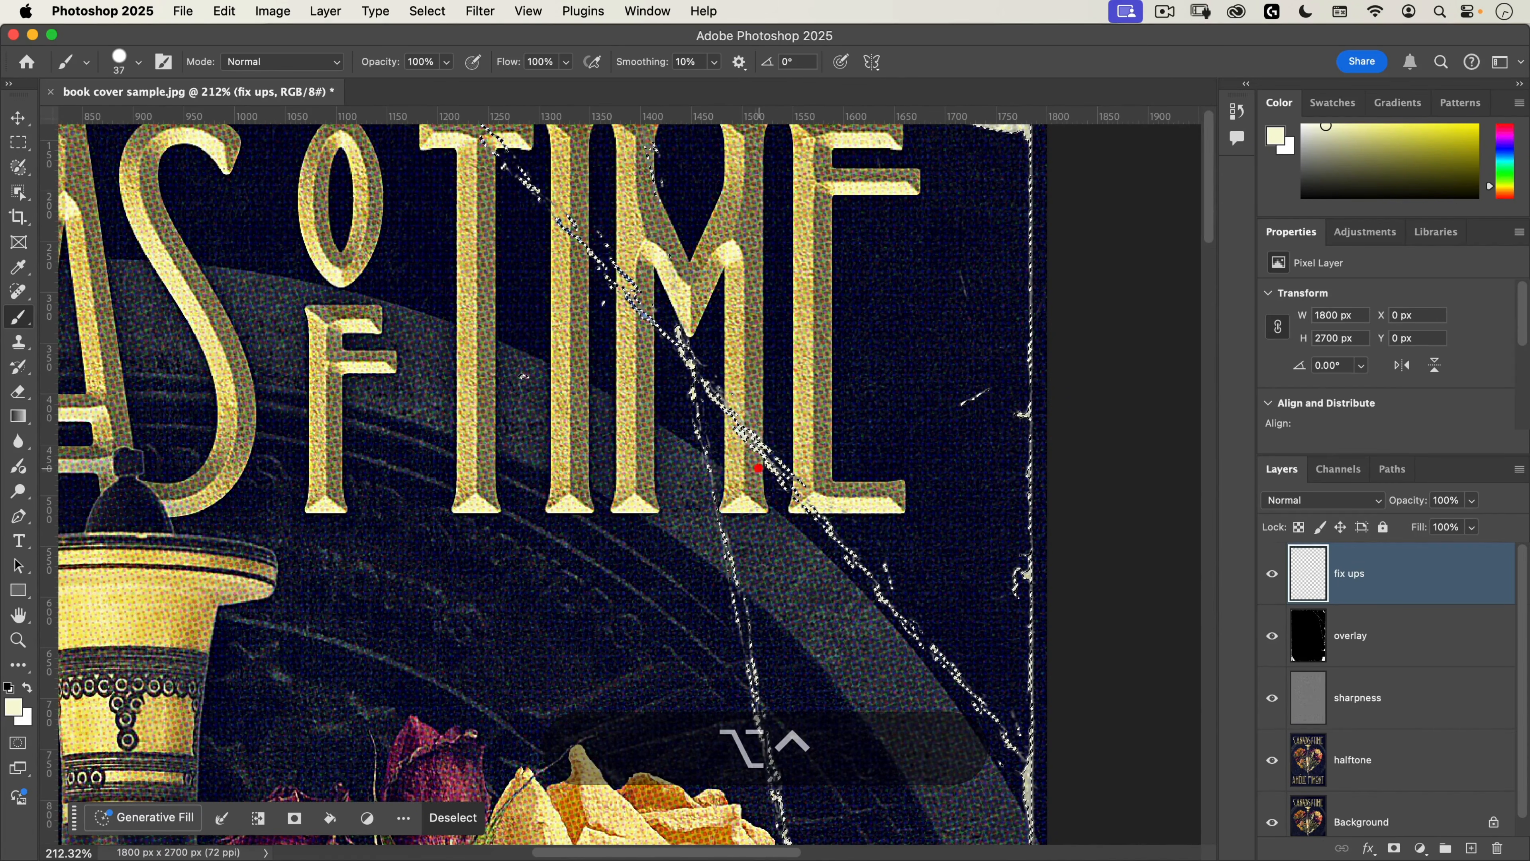
drag(755, 469, 772, 564)
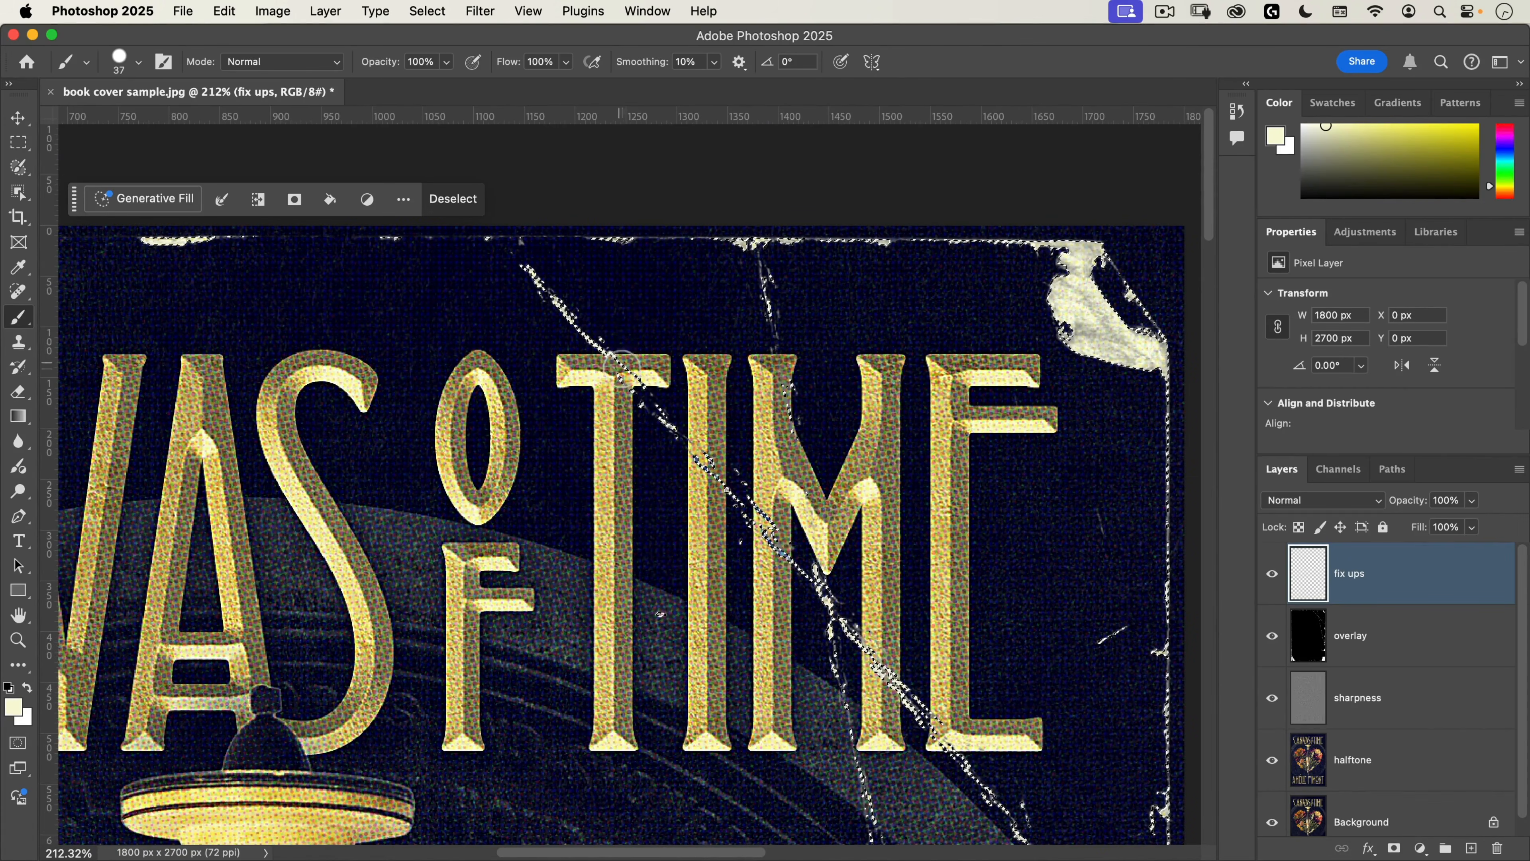
drag(827, 373, 622, 369)
drag(740, 453, 739, 301)
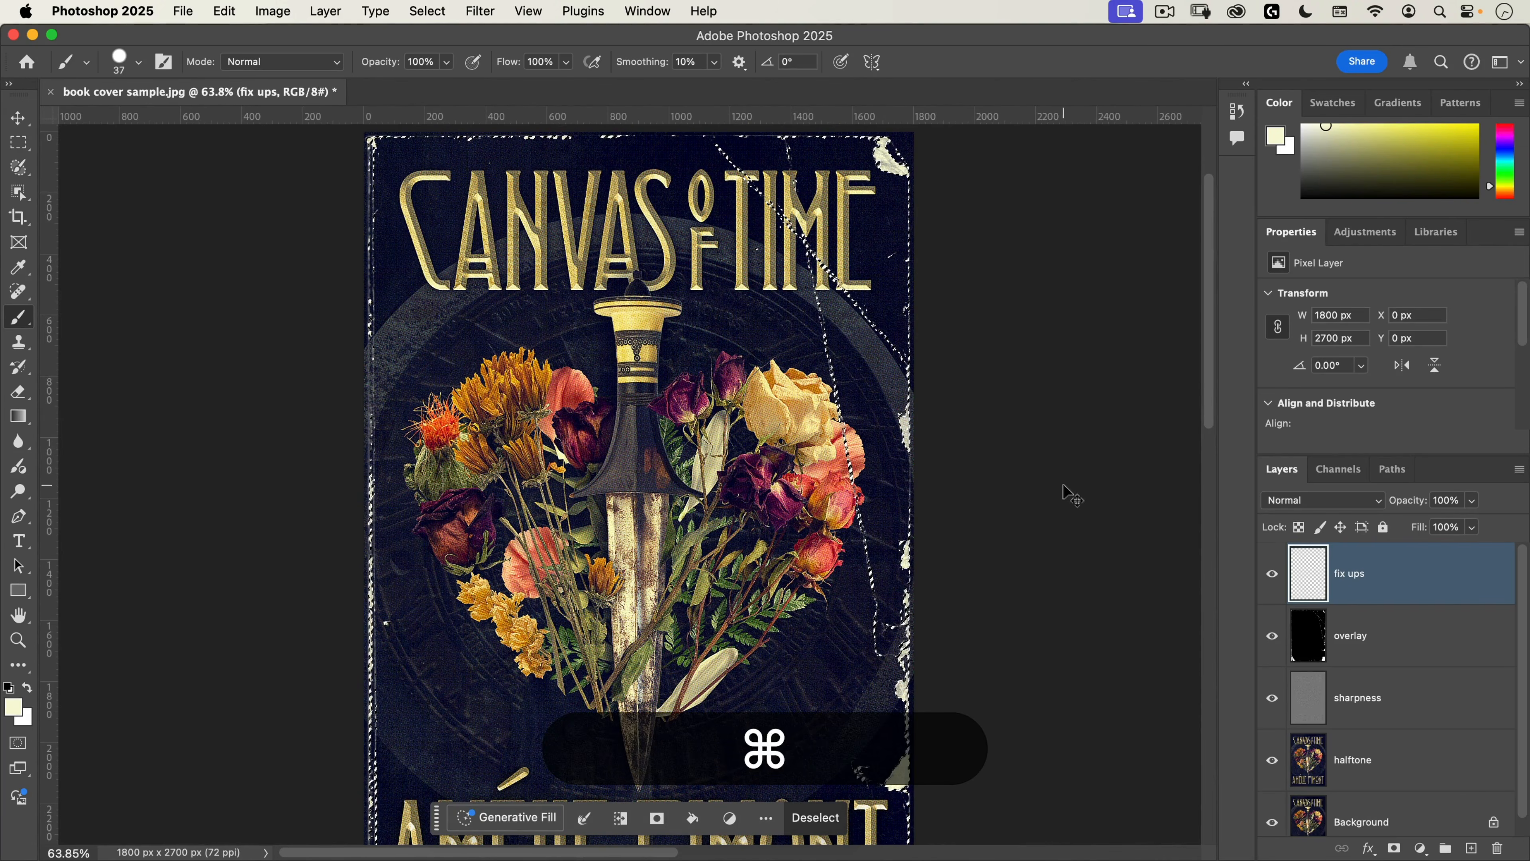
Step: Clear the selection of the worn areas and switch to the Move tool
key(super+d)
key(super+minus)
mouse_move(653, 502)
mouse_down()
mouse_move(657, 435)
mouse_move(680, 425)
mouse_up()
key(v)
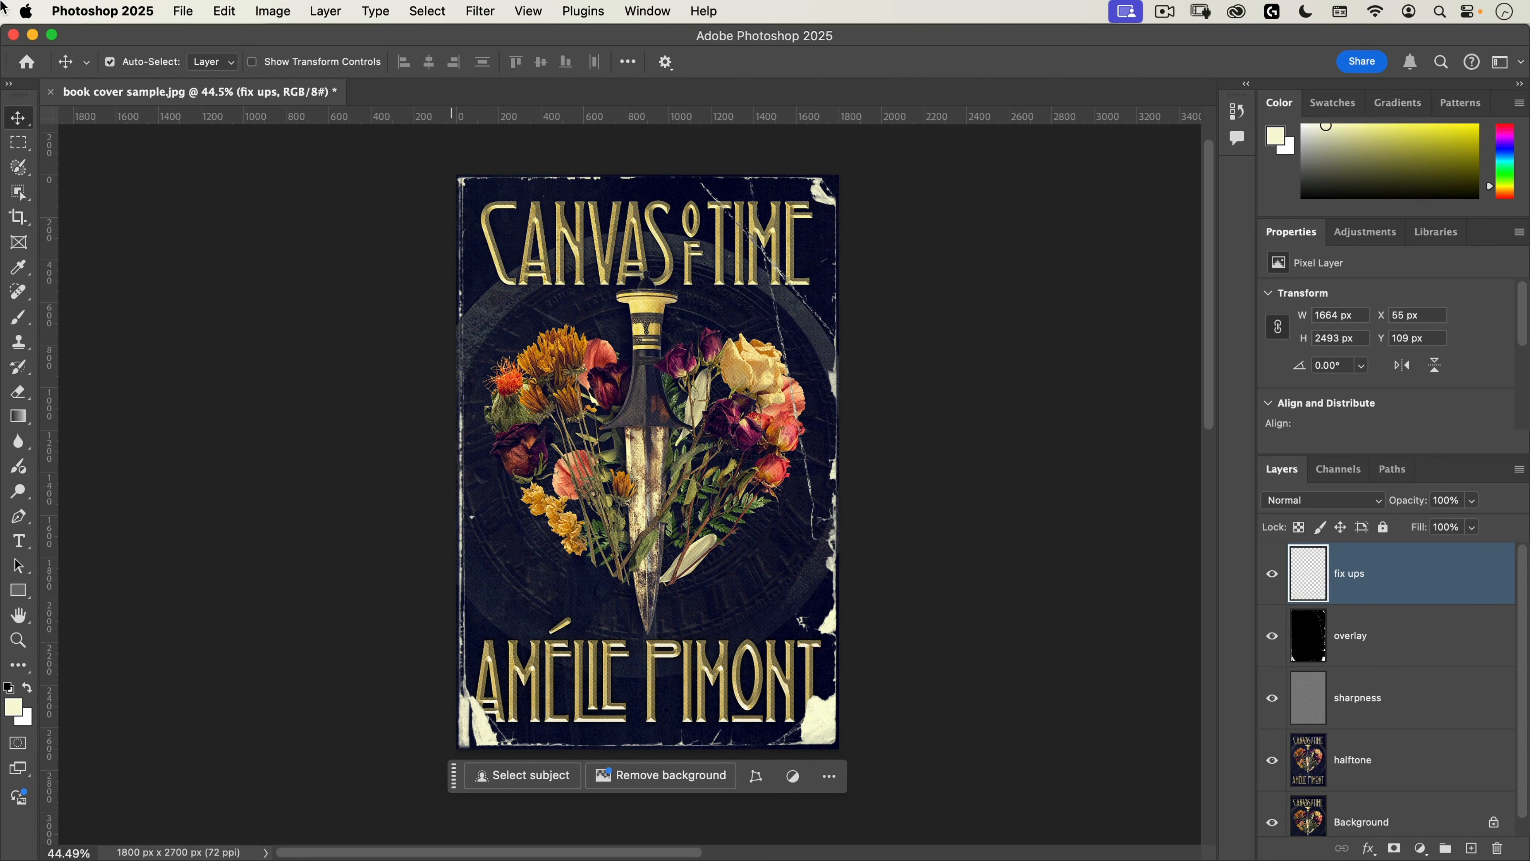
Step: Place the file dirt__film_dust005.jpg from the assets folder as an embedded image above the fix ups layer
click(182, 11)
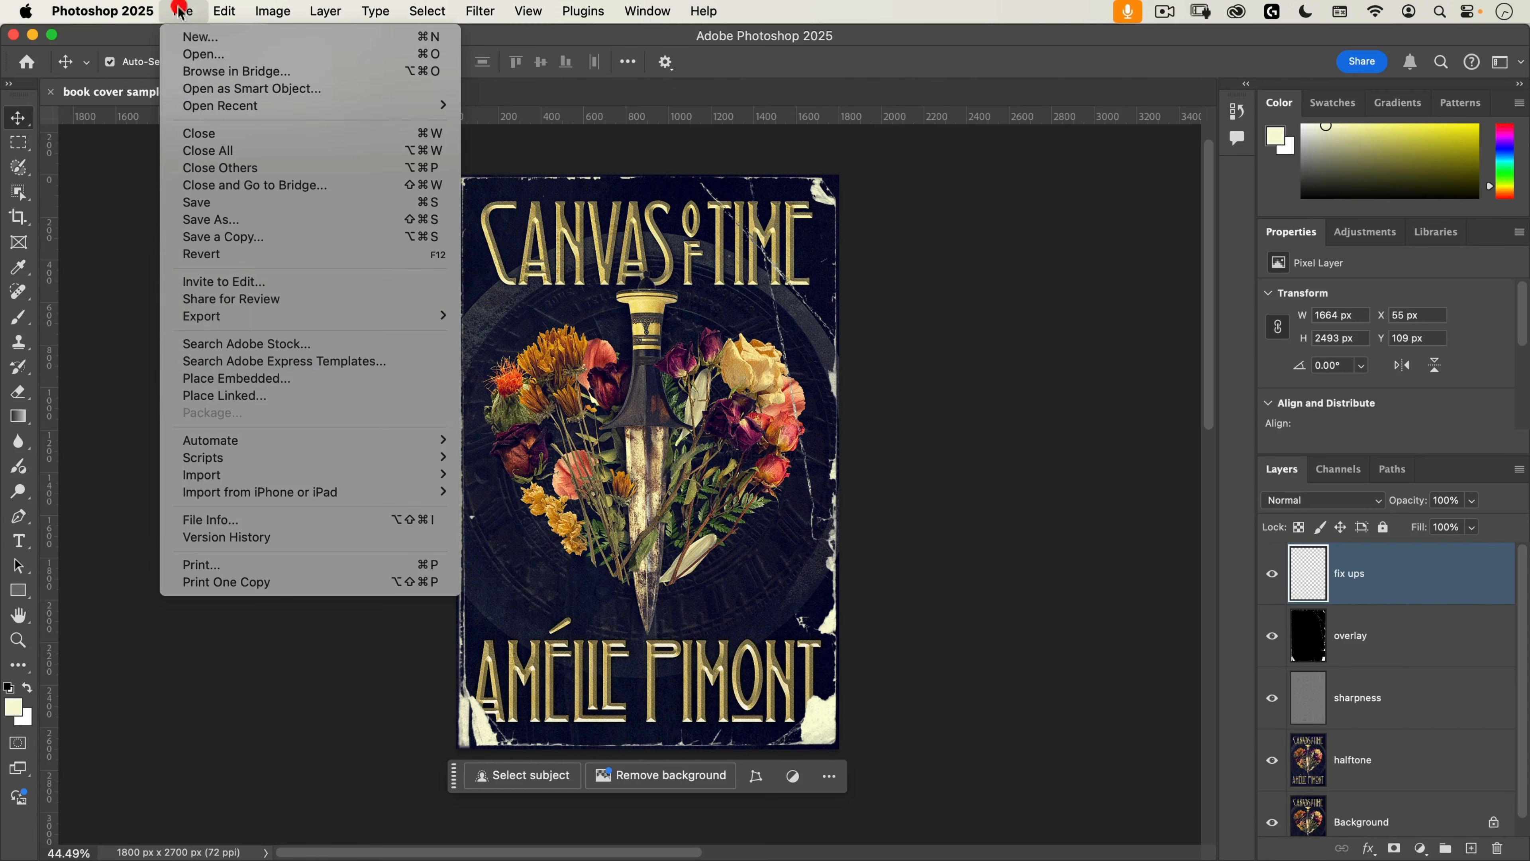
click(184, 381)
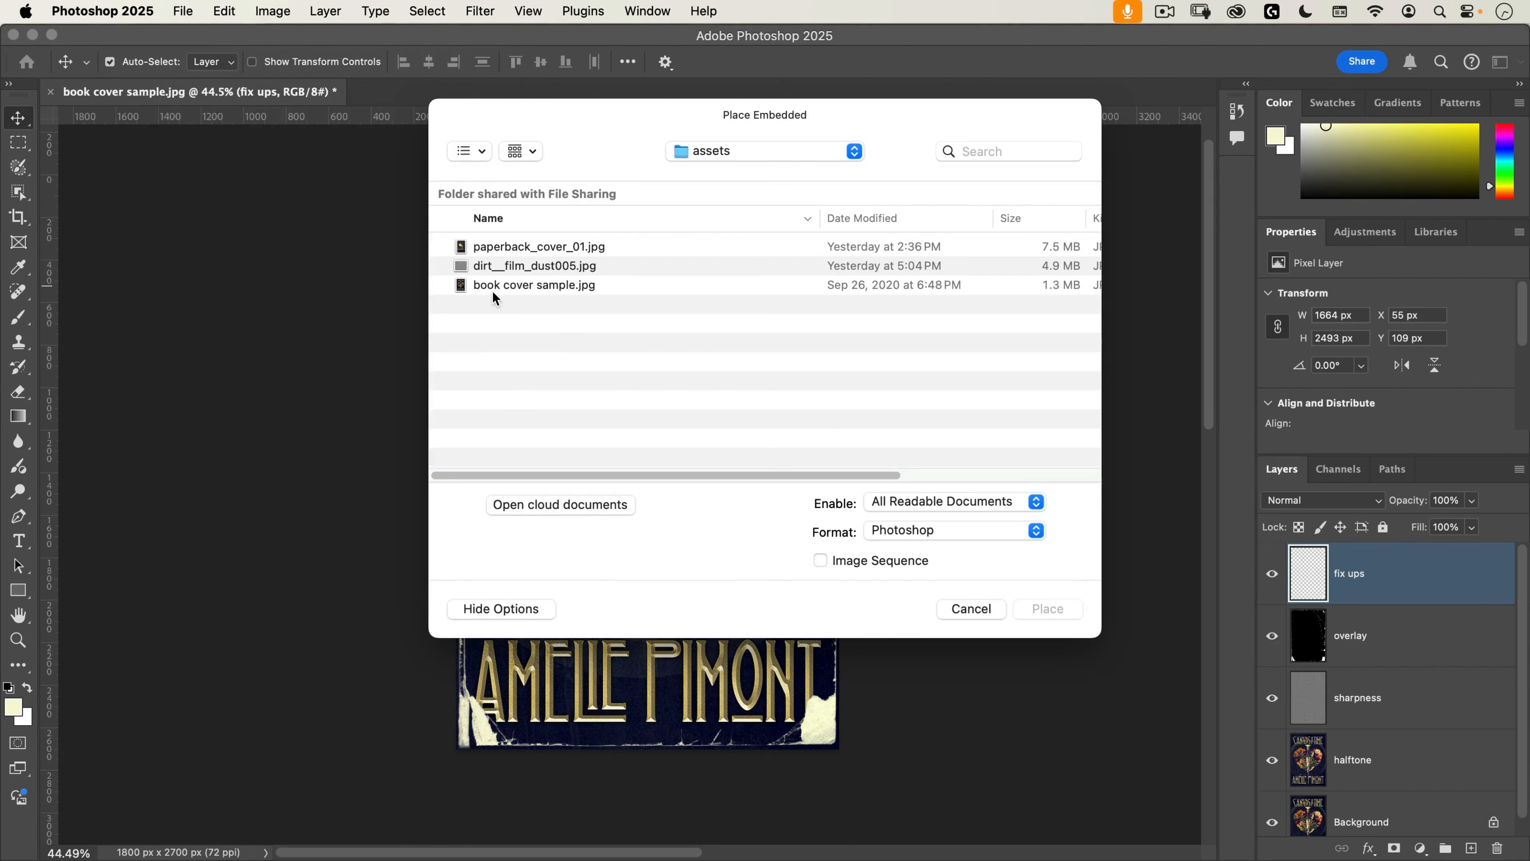
click(508, 271)
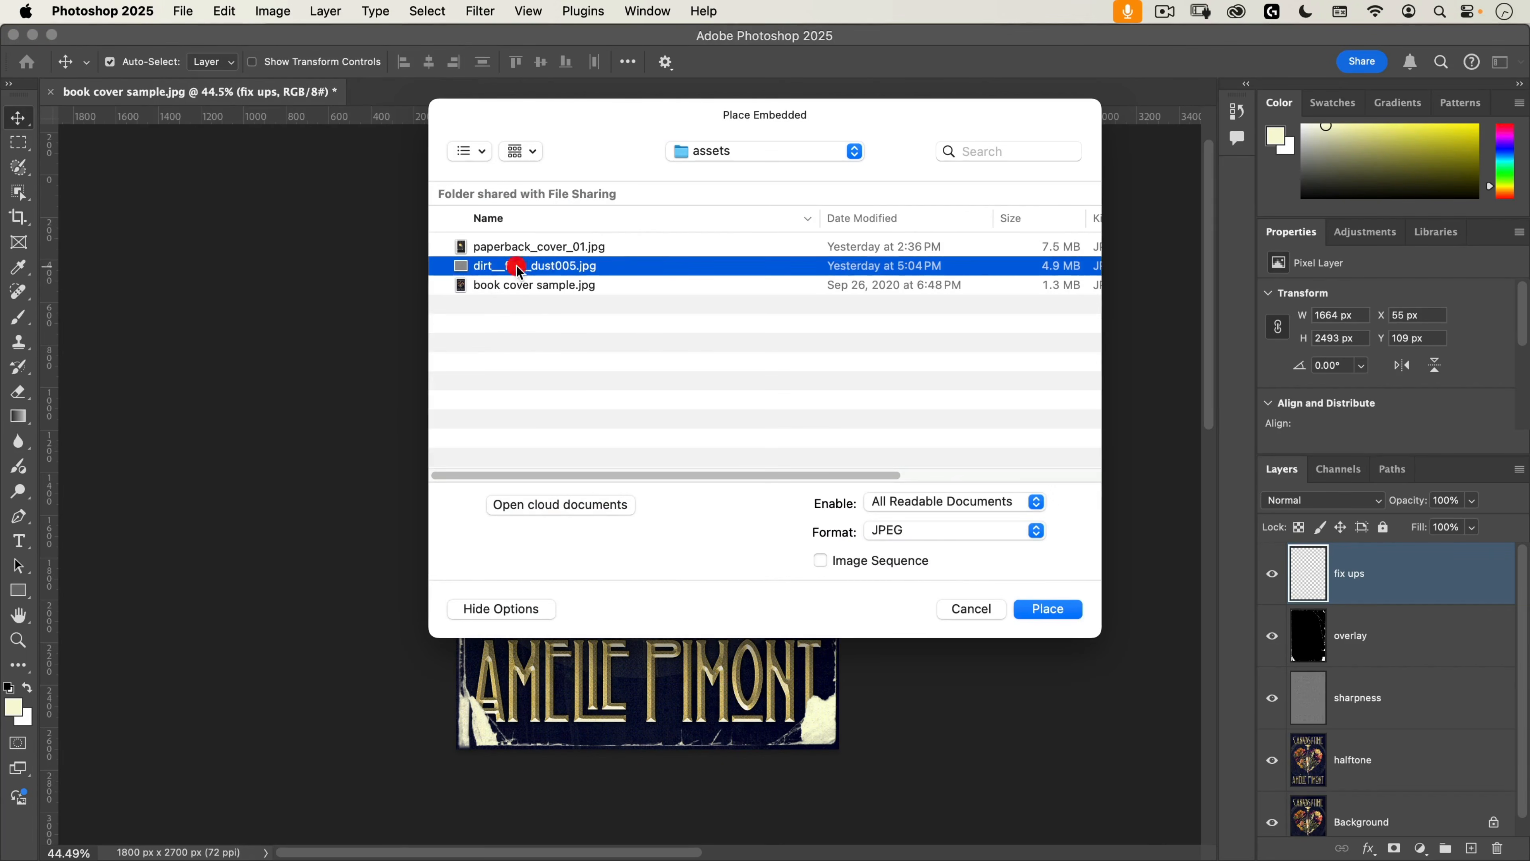
click(1064, 610)
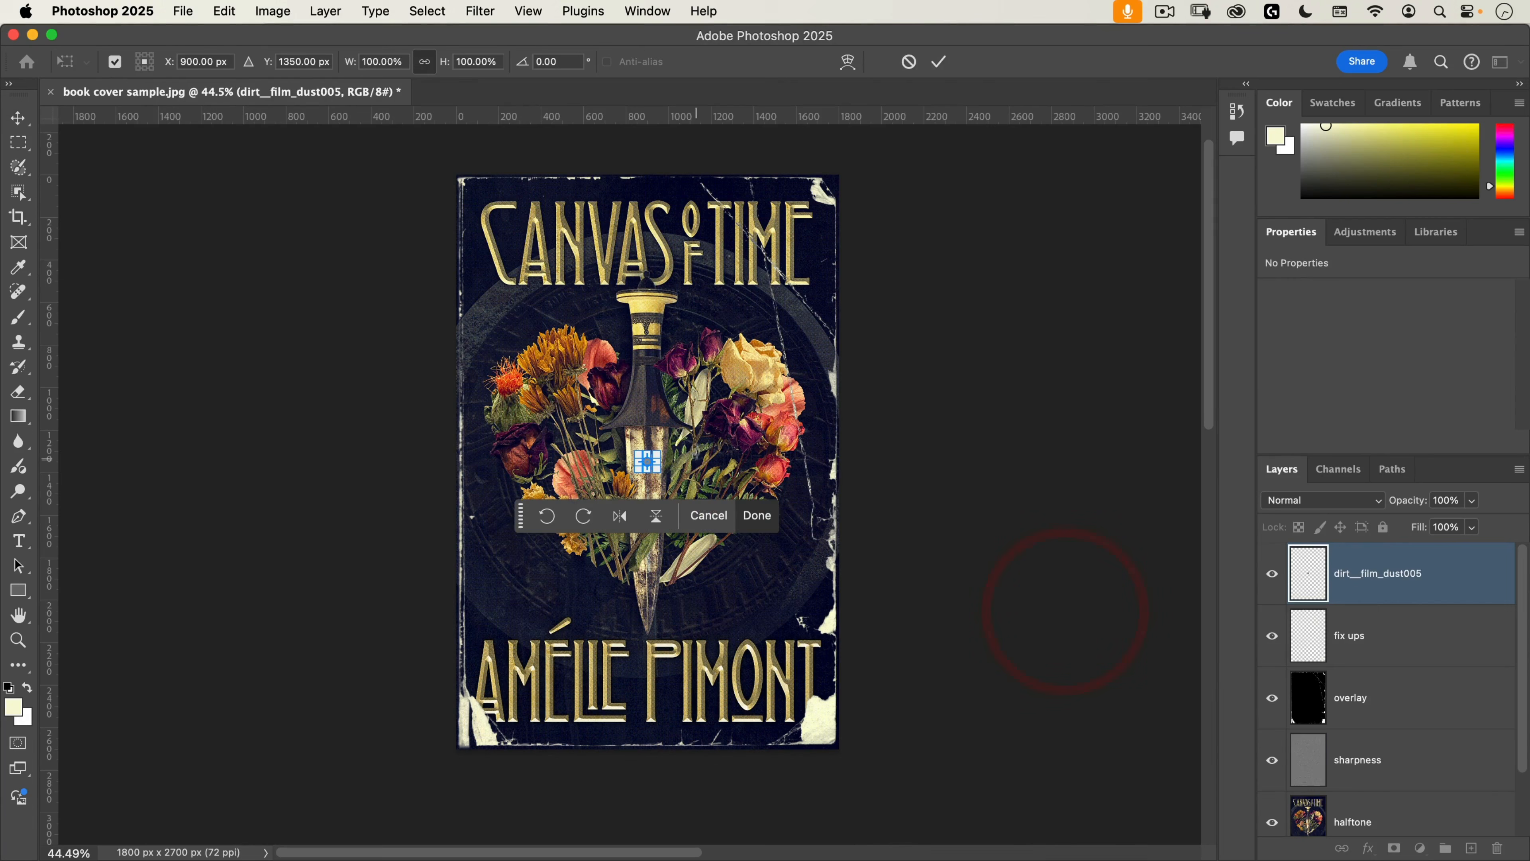
Step: Rotate the placed dust texture 90° and stretch it to fill the whole 1800 × 2700 px cover
drag(656, 453, 780, 603)
drag(750, 329, 838, 175)
drag(543, 591, 456, 748)
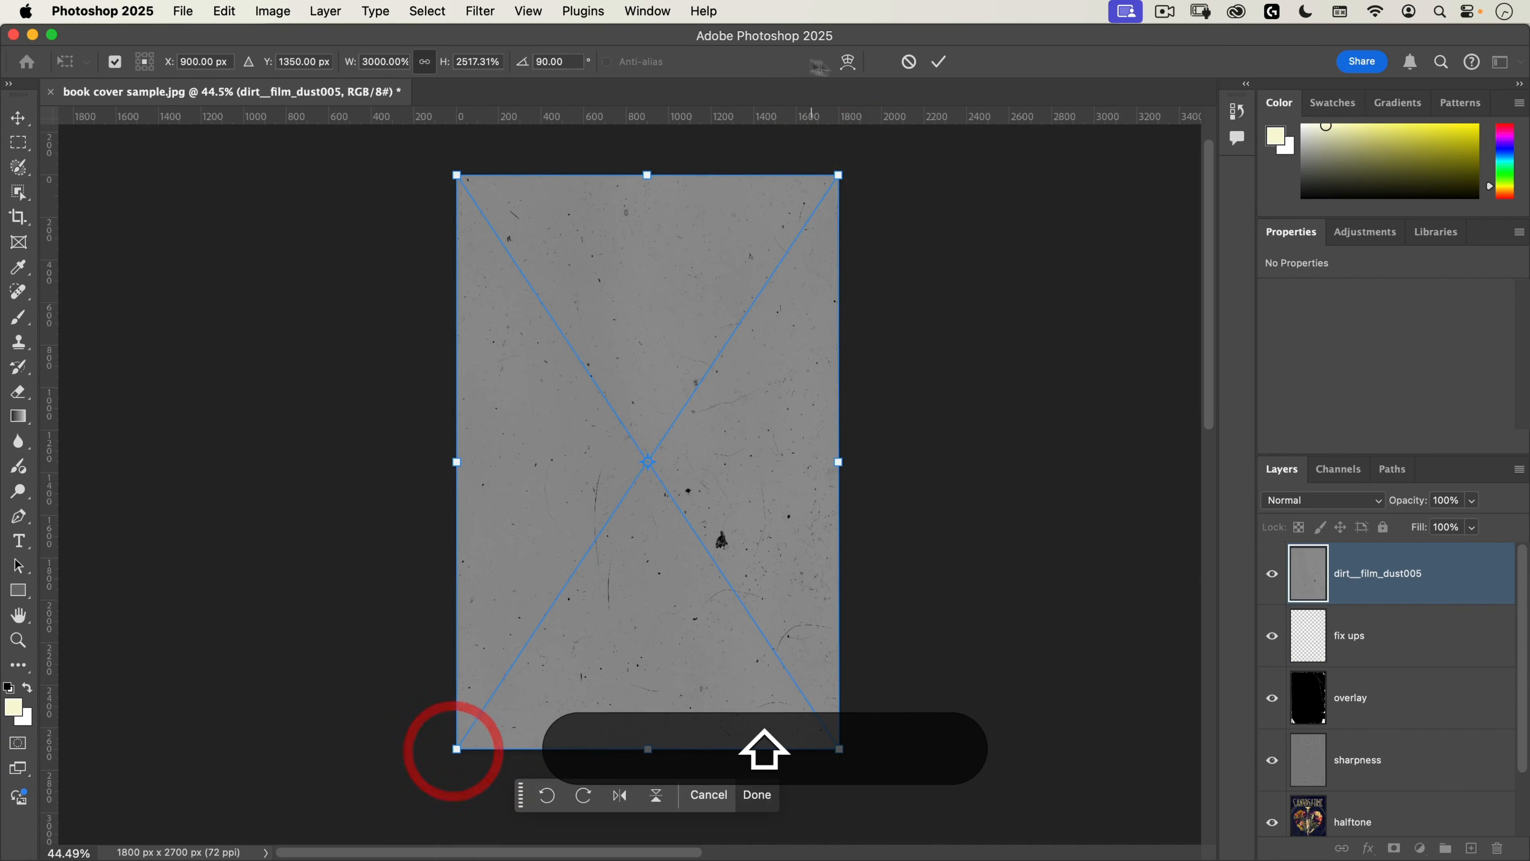
click(940, 62)
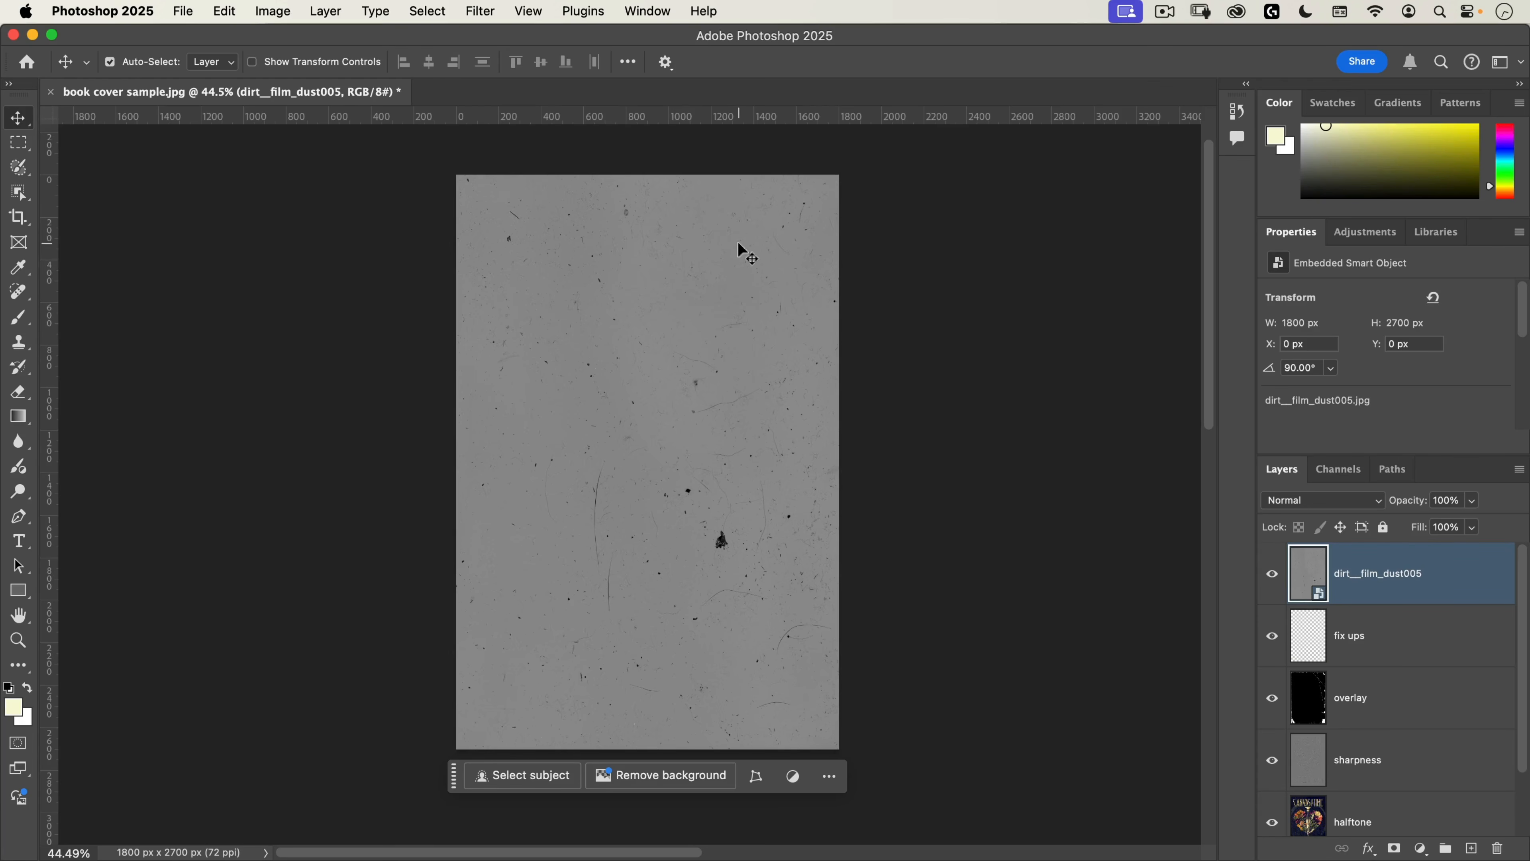
Step: Apply a Curves adjustment to the dust texture, setting its plain grey background as the white point
click(265, 12)
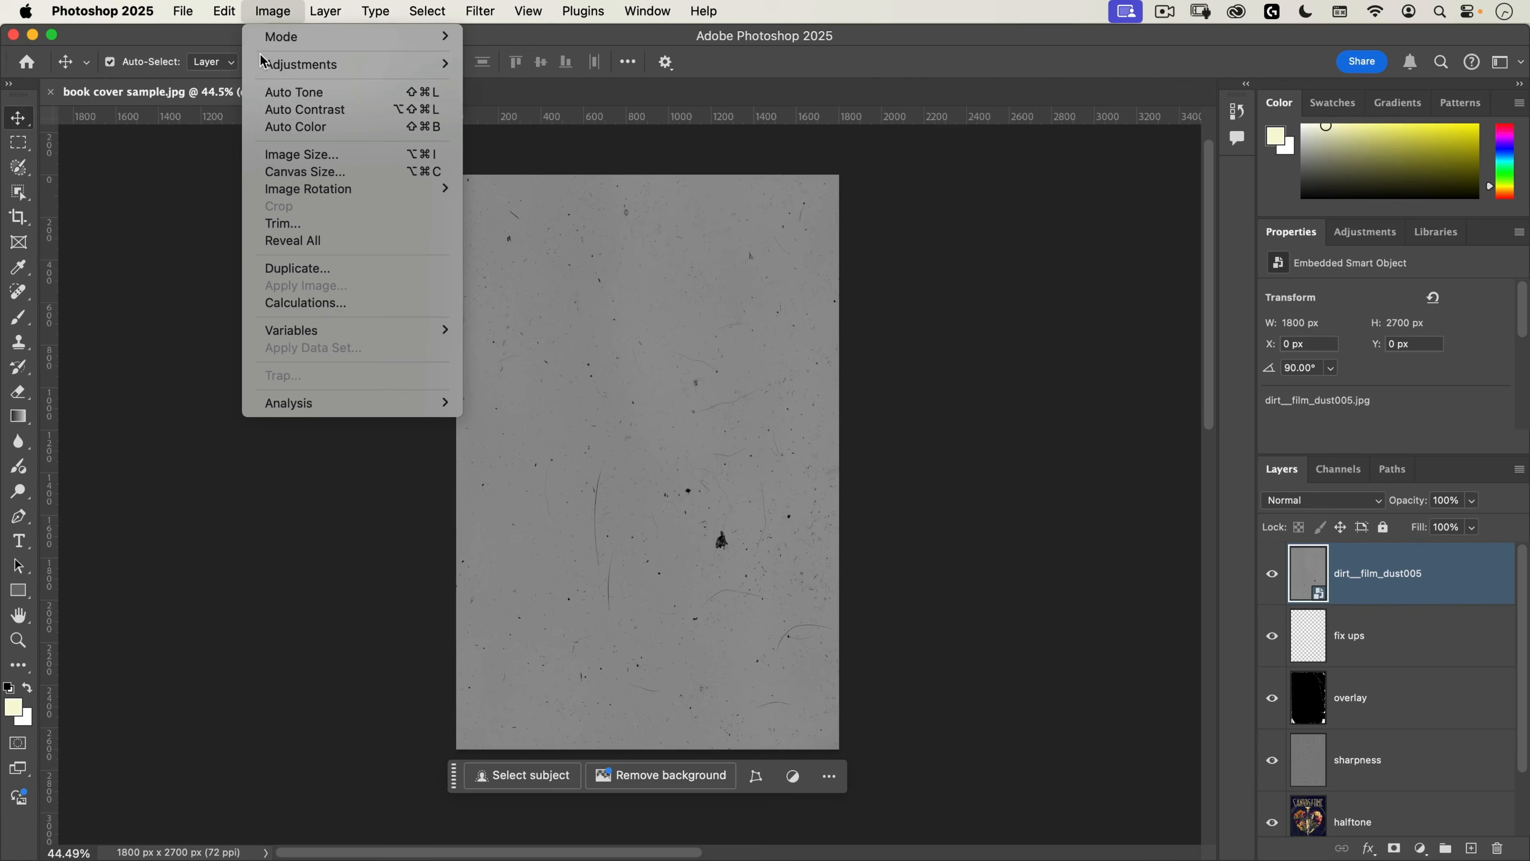
mouse_move(290, 64)
click(559, 103)
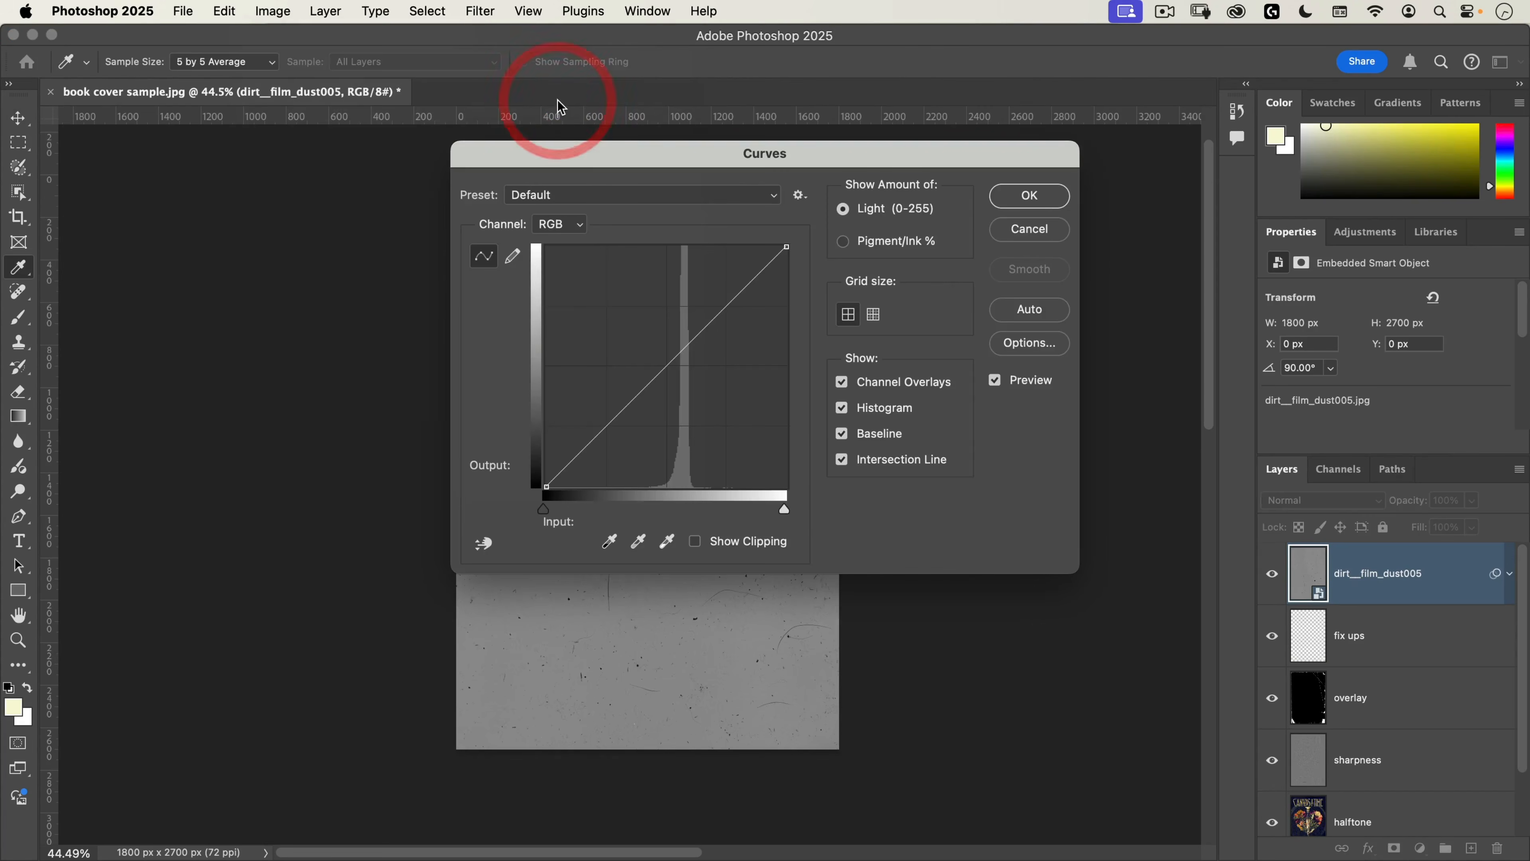
drag(587, 154, 905, 141)
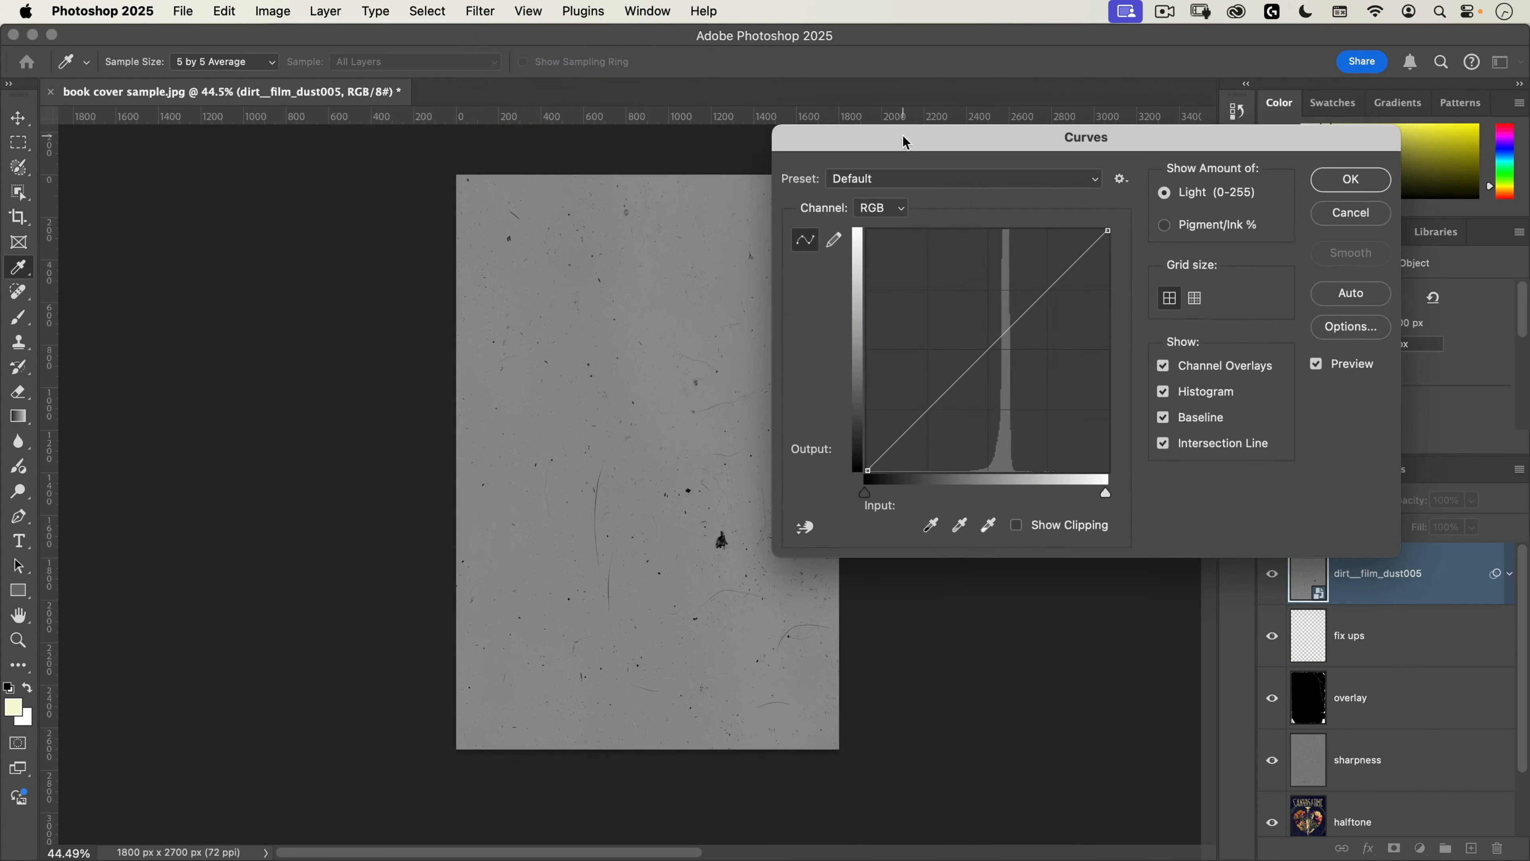
click(988, 525)
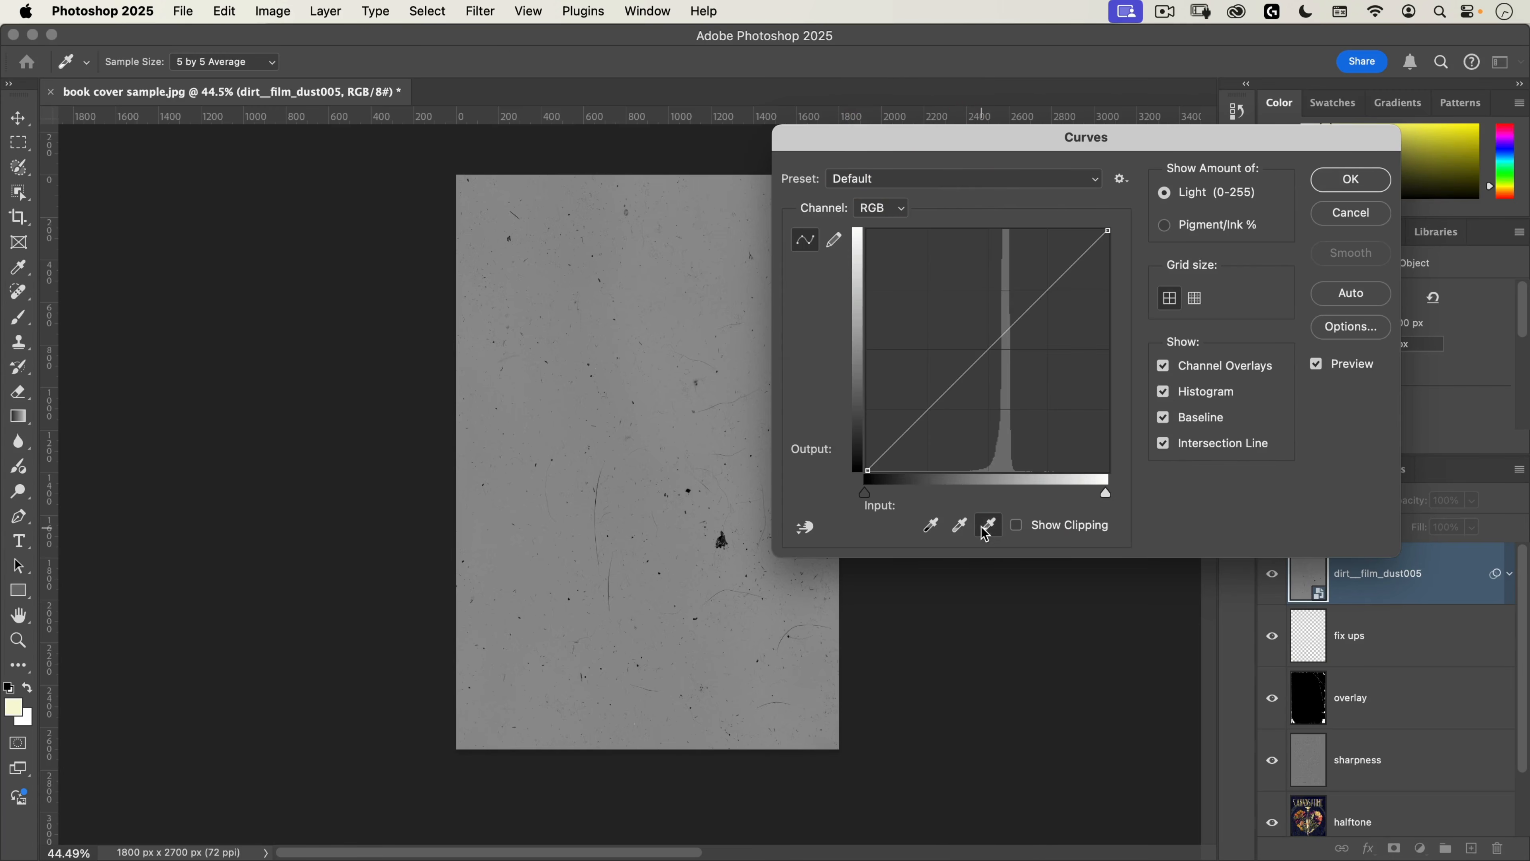
click(693, 320)
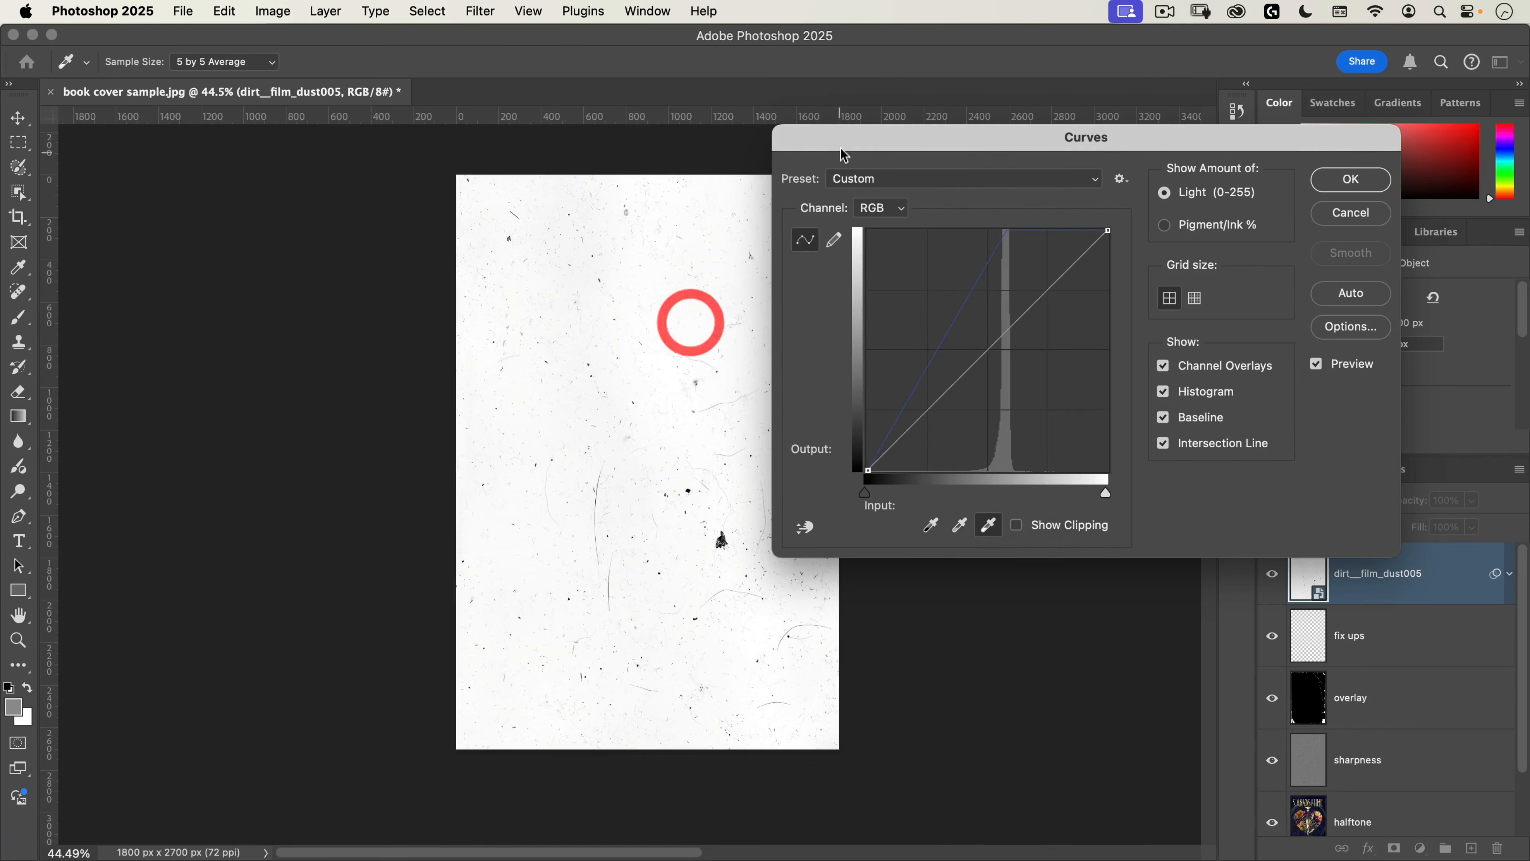
click(1358, 178)
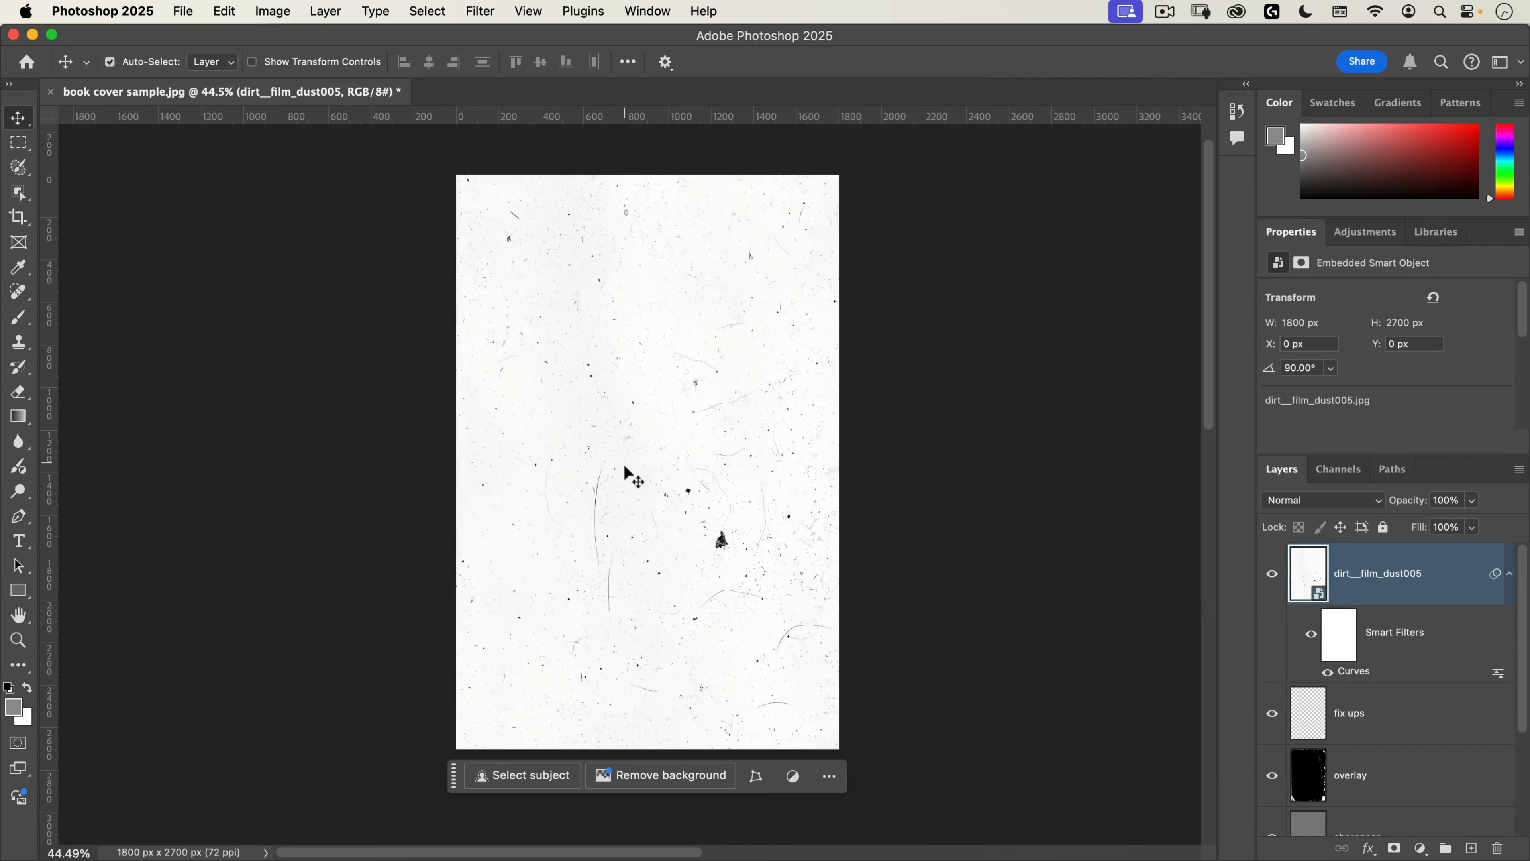
Step: Set the dirt__film_dust005 layer's blend mode to Divide
click(1325, 502)
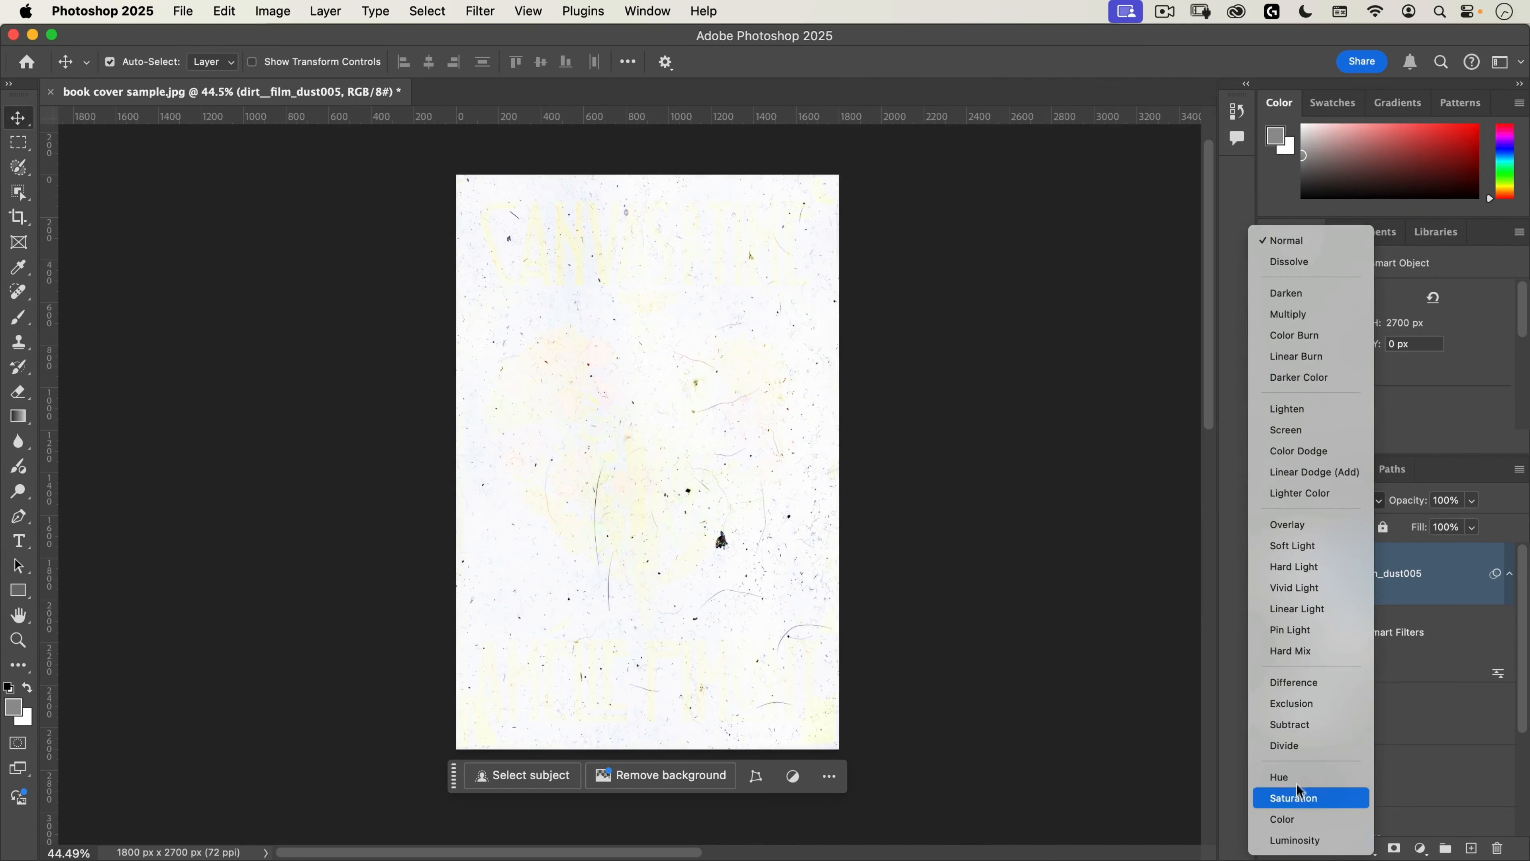
click(1304, 747)
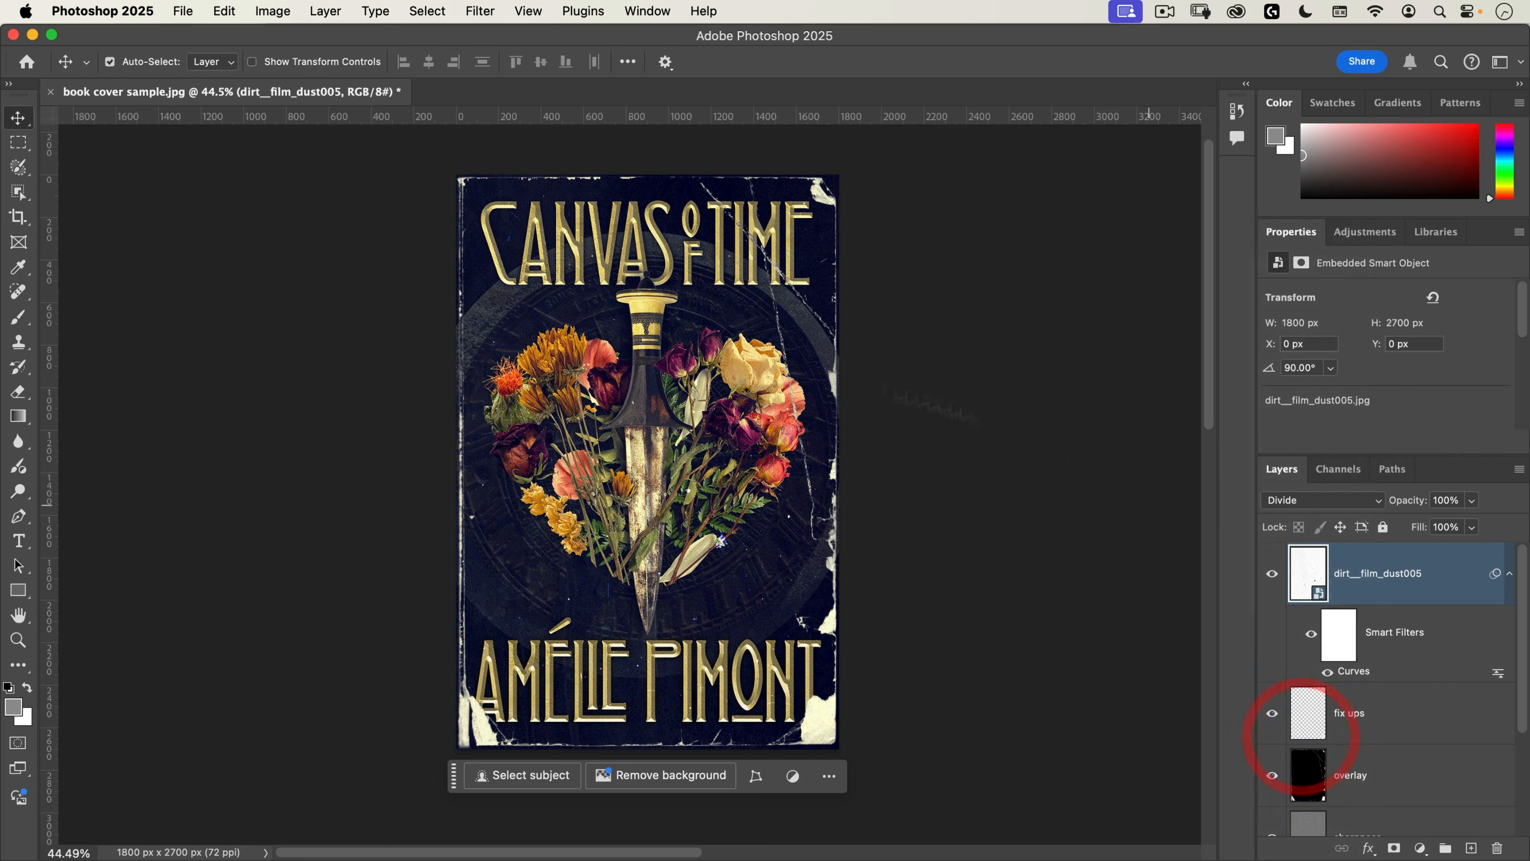
Step: Examine the dust specks and scratches close up around the leaves and stems, and across the whole cover
scroll(717, 542, up, 3)
scroll(716, 538, up, 5)
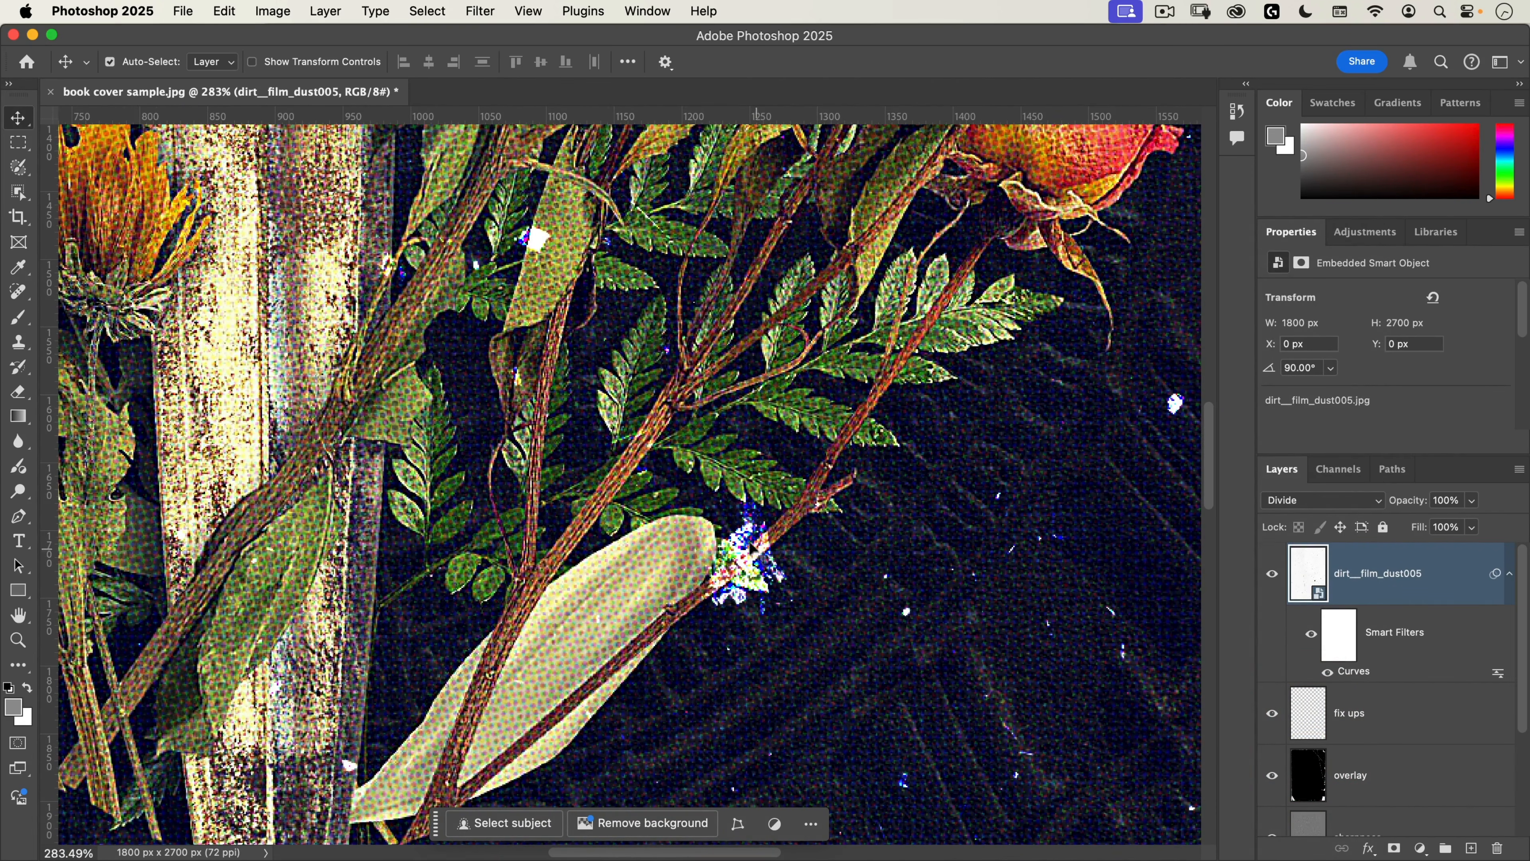
scroll(758, 564, down, 5)
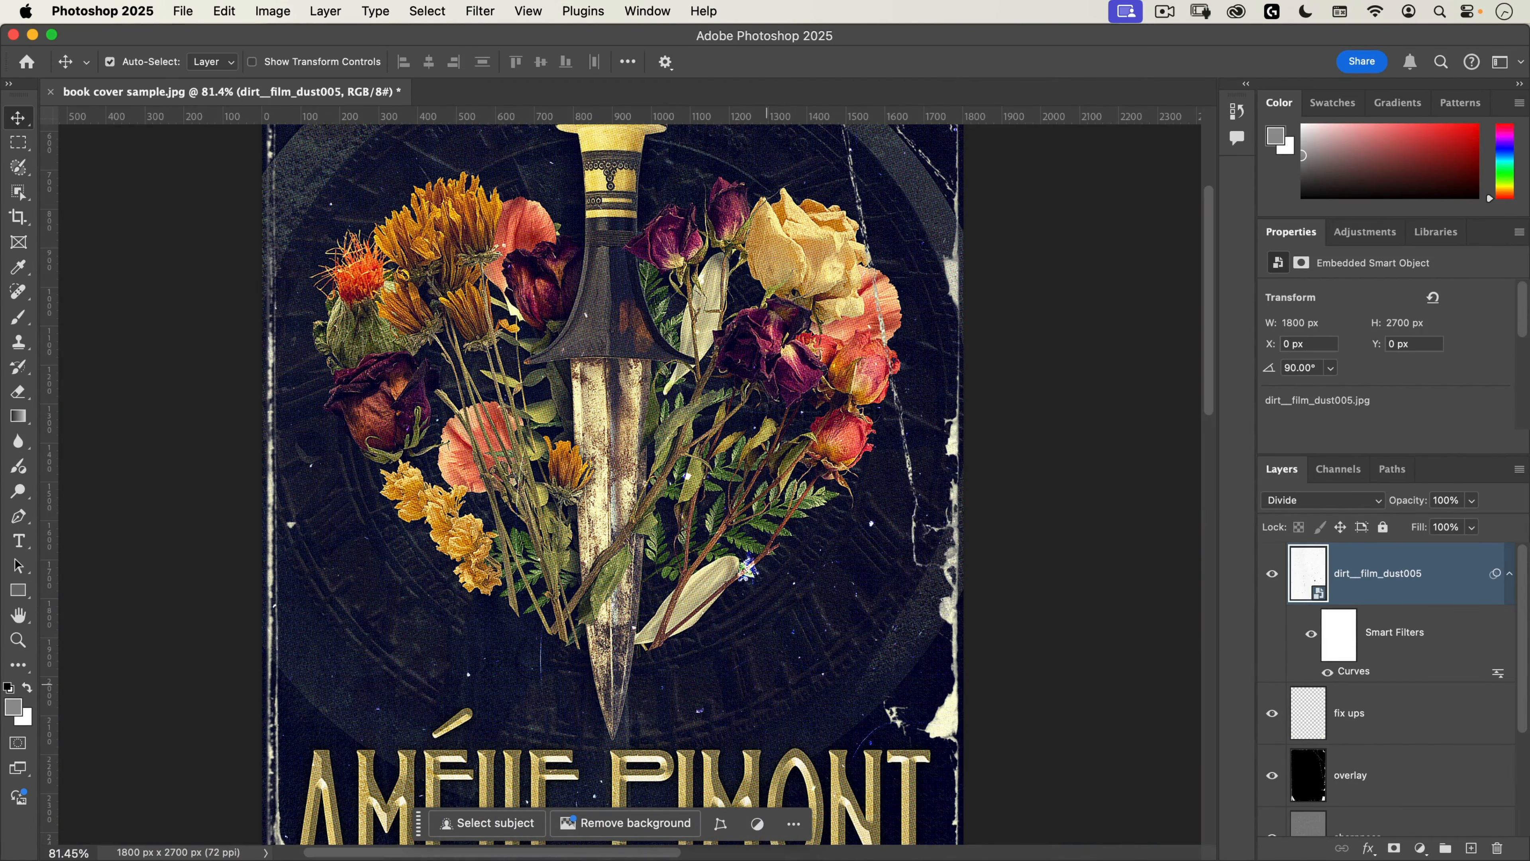
scroll(552, 686, down, 3)
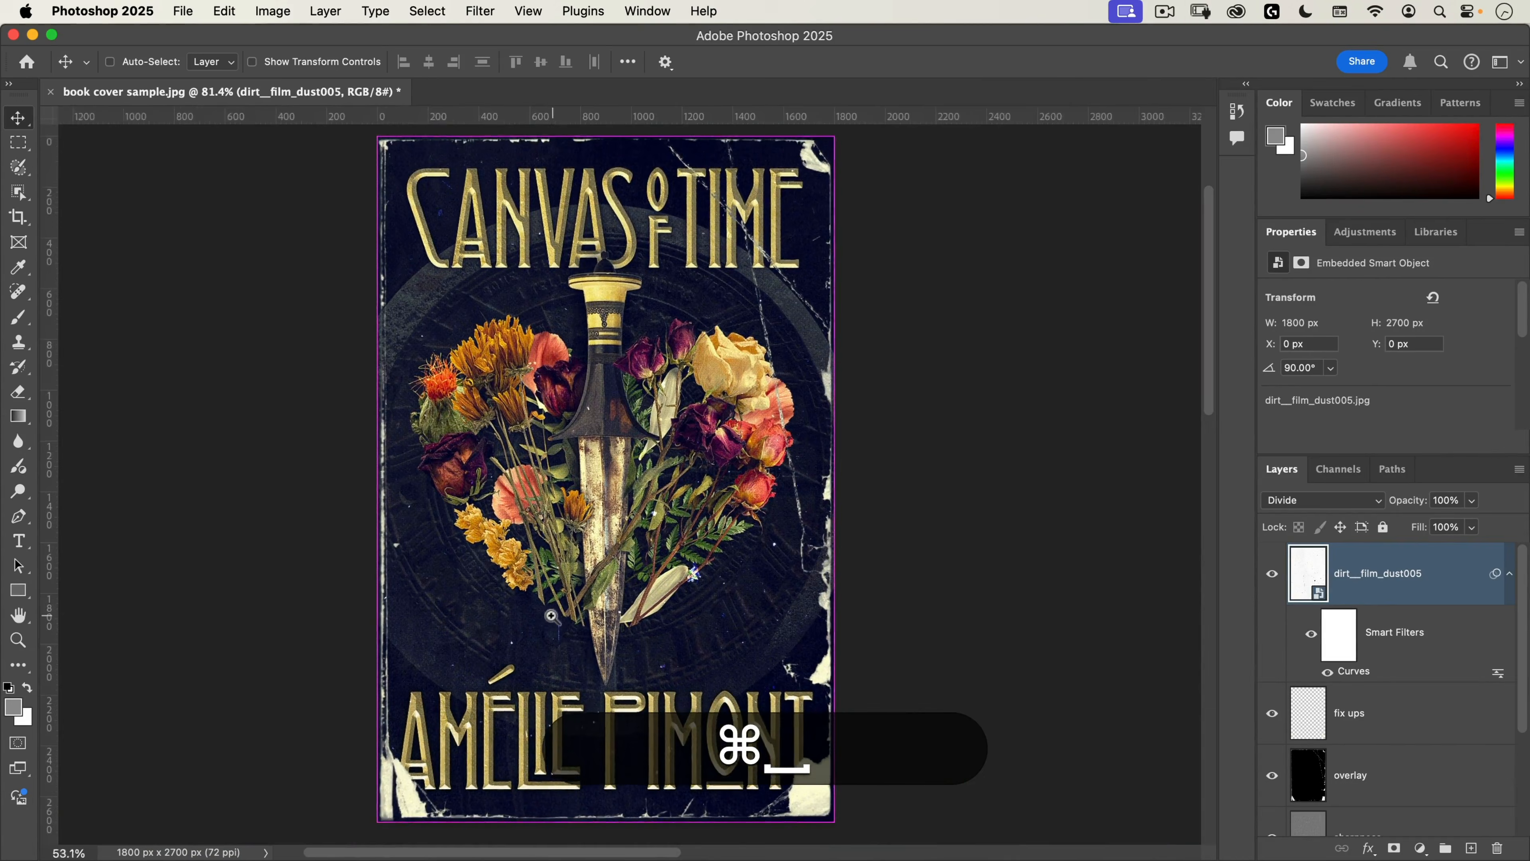
drag(546, 620, 557, 594)
click(654, 489)
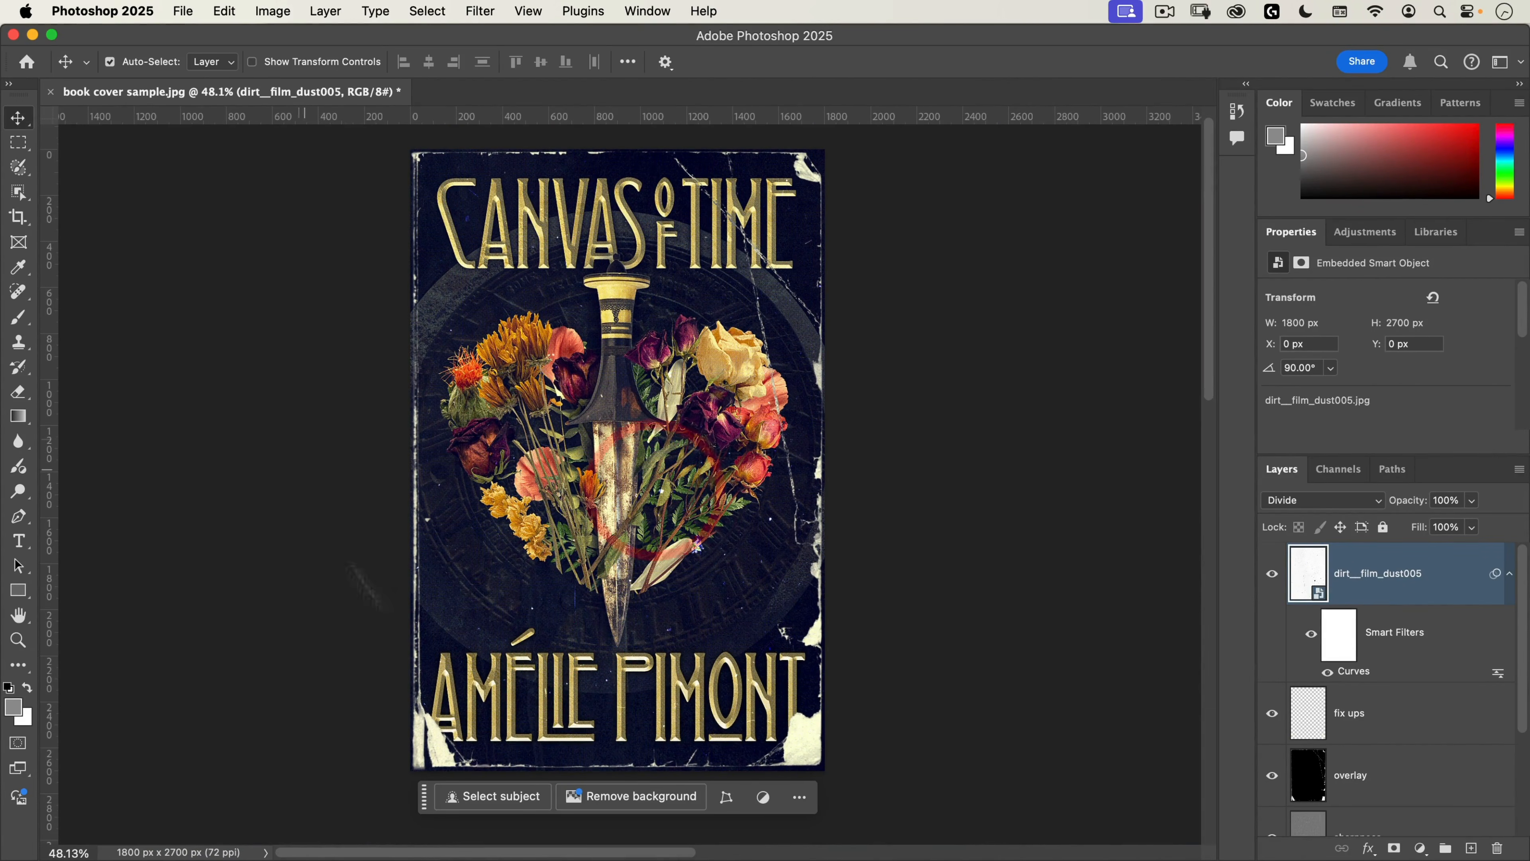
drag(735, 420, 771, 439)
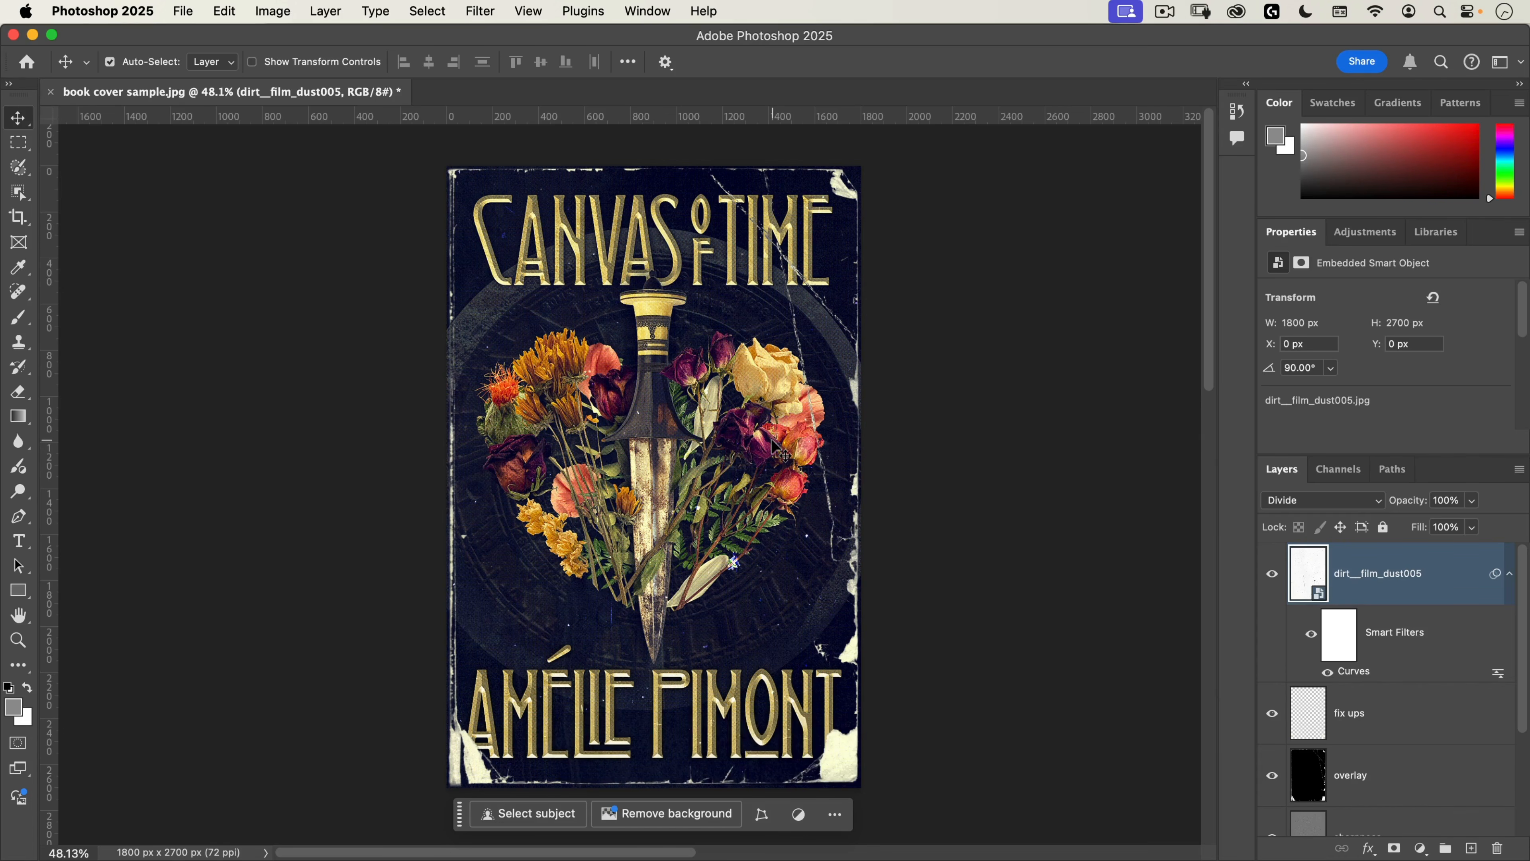